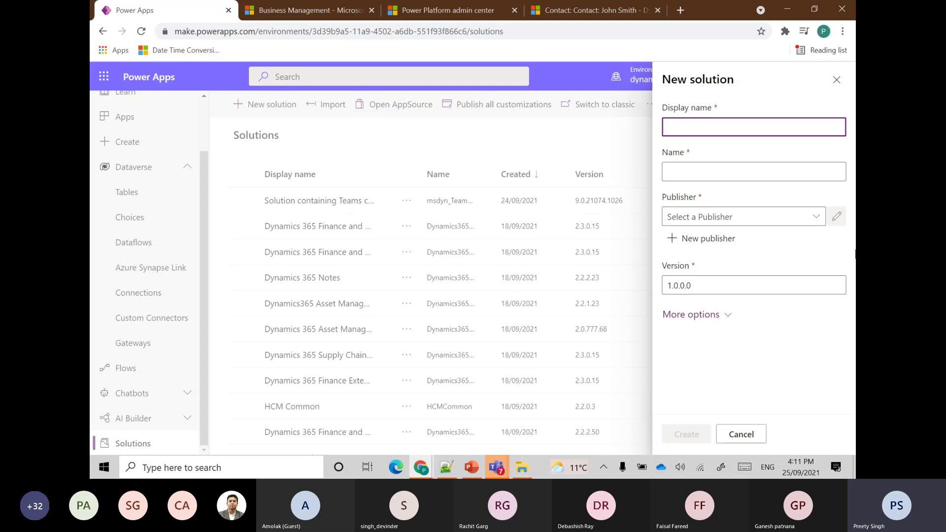
Step: Set the new solution's display name to "Dynamics Lab Demo" with the name DynamicsLabDemo
{"action": "type", "text": "DynamicsLab"}
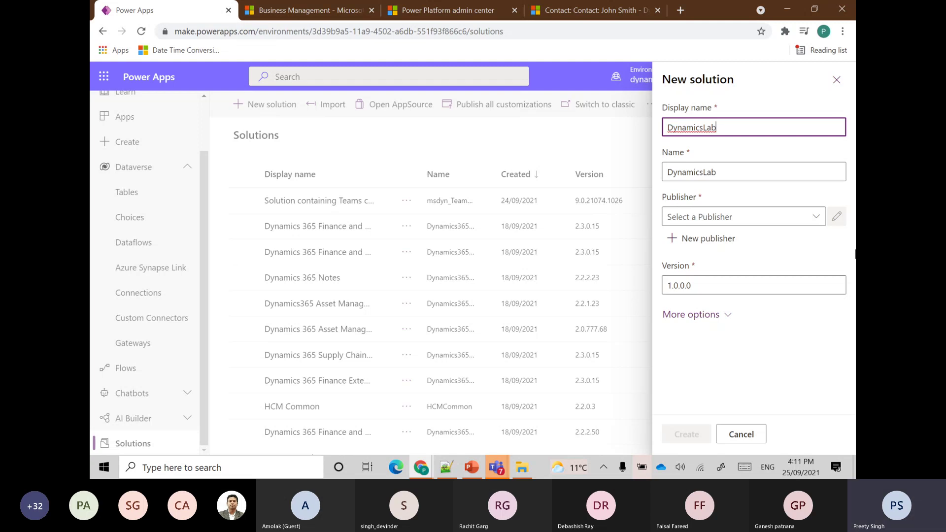
{"action": "type", "text": "Demo"}
{"action": "left_click", "coordinate": [726, 128]}
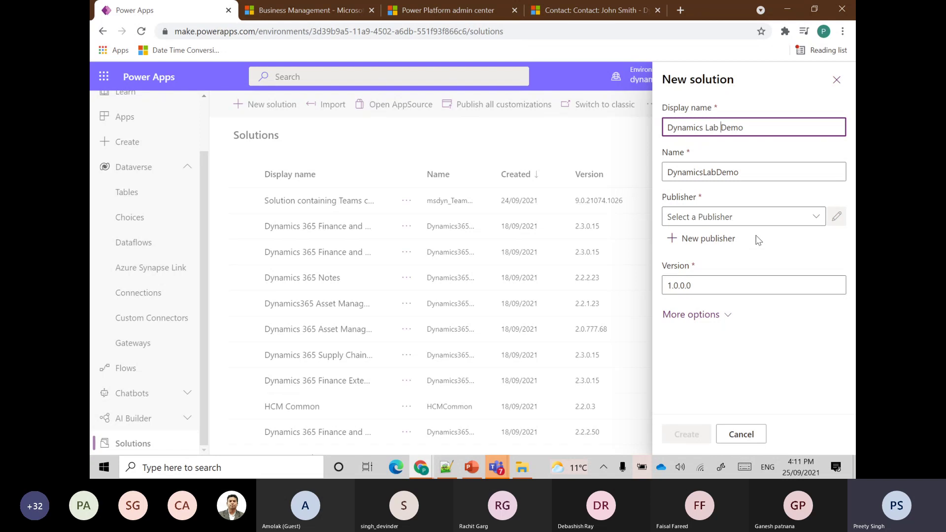
Step: Start a new publisher for the solution with the display name "Dynamics Lab" and the name DynamicsLab
{"action": "left_click", "coordinate": [816, 218]}
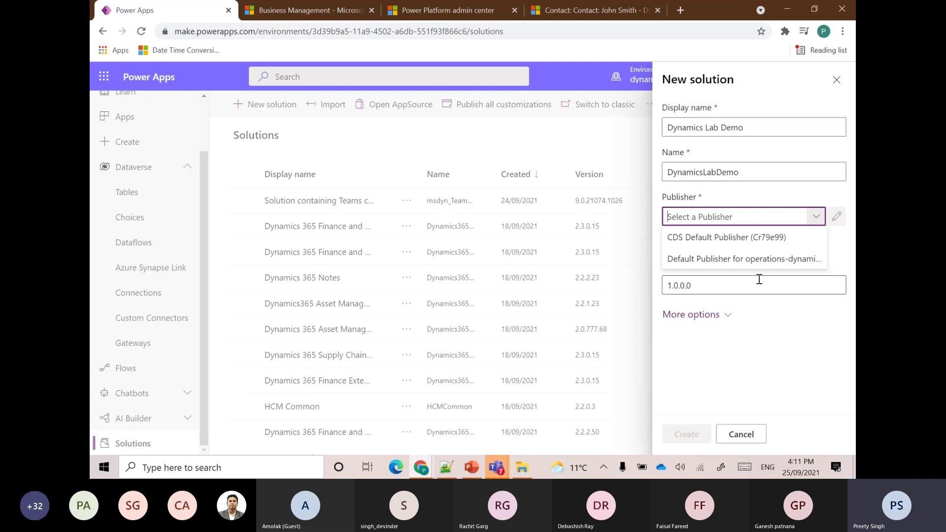
{"action": "left_click", "coordinate": [817, 217]}
{"action": "left_click", "coordinate": [723, 239]}
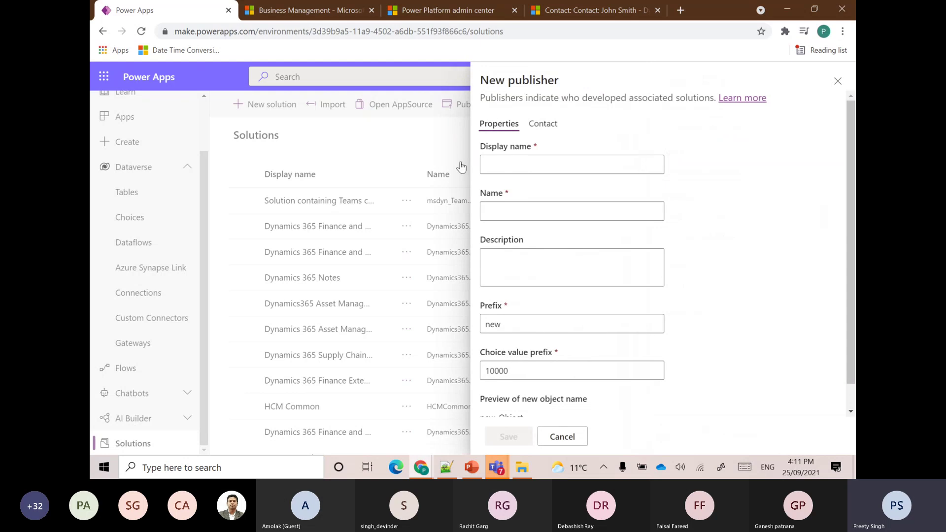
{"action": "left_click", "coordinate": [495, 166]}
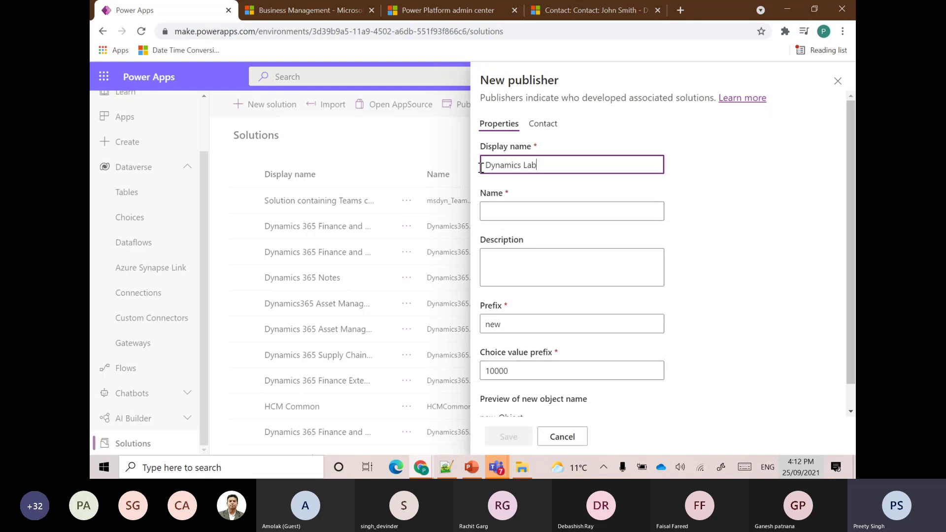
{"action": "left_click", "coordinate": [520, 216]}
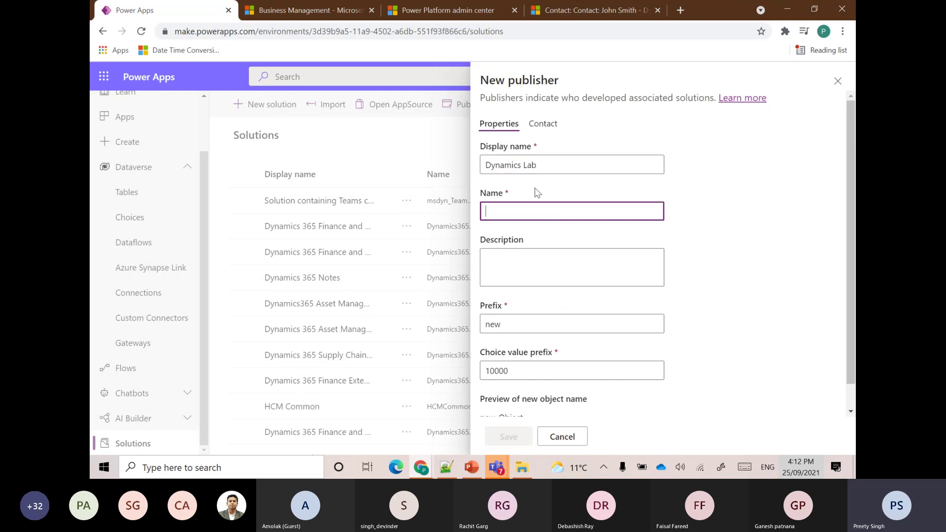
{"action": "left_click", "coordinate": [551, 166]}
{"action": "left_click_drag", "start_coordinate": [551, 165], "coordinate": [465, 166]}
{"action": "key", "text": "ctrl+c"}
{"action": "left_click", "coordinate": [500, 204]}
{"action": "key", "text": "ctrl+v"}
{"action": "left_click", "coordinate": [522, 213]}
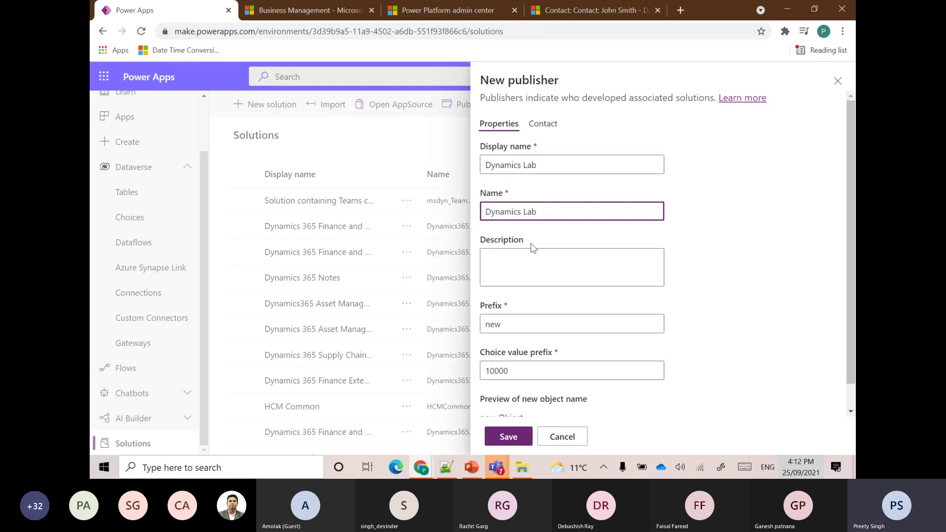
{"action": "key", "text": "BackSpace"}
Step: Set the publisher's prefix to dlb and save the publisher
{"action": "left_click_drag", "start_coordinate": [543, 325], "coordinate": [446, 323]}
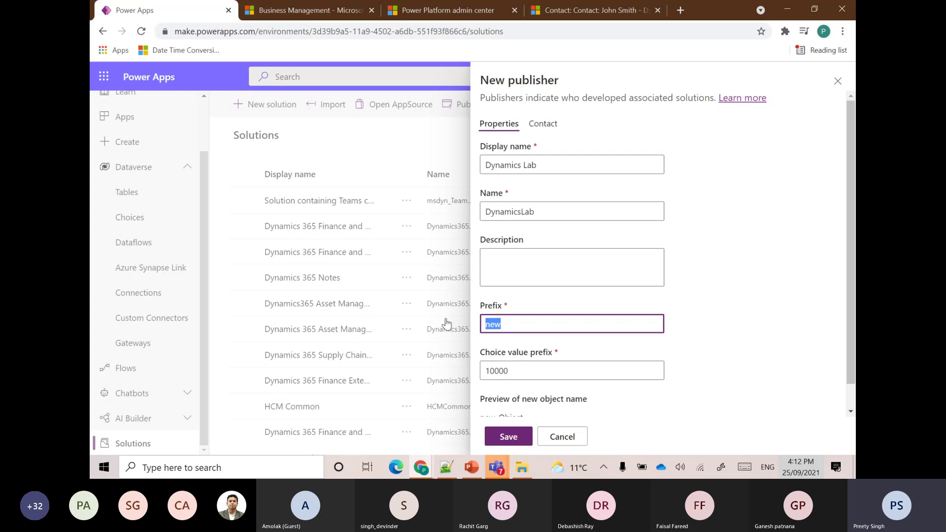
{"action": "type", "text": "dlb"}
{"action": "left_click_drag", "start_coordinate": [516, 325], "coordinate": [475, 330]}
{"action": "scroll", "coordinate": [522, 328], "scroll_direction": "down", "scroll_amount": 2}
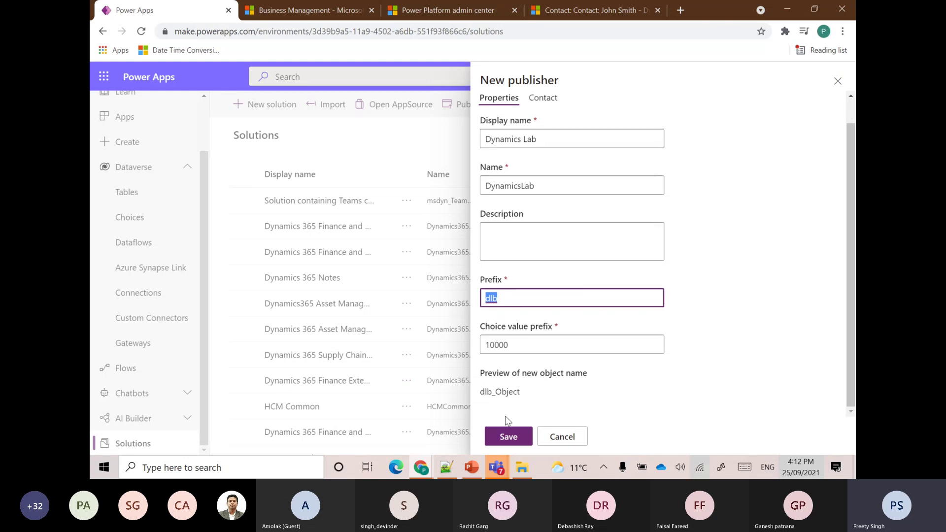
{"action": "left_click", "coordinate": [508, 436]}
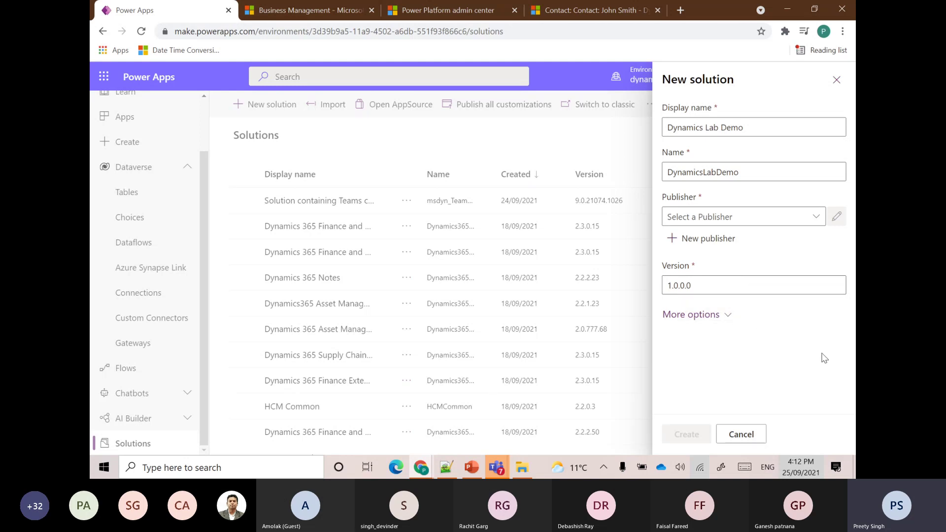
Step: Assign the Dynamics Lab publisher to the new solution and create the solution
{"action": "left_click", "coordinate": [730, 289]}
{"action": "left_click", "coordinate": [728, 315]}
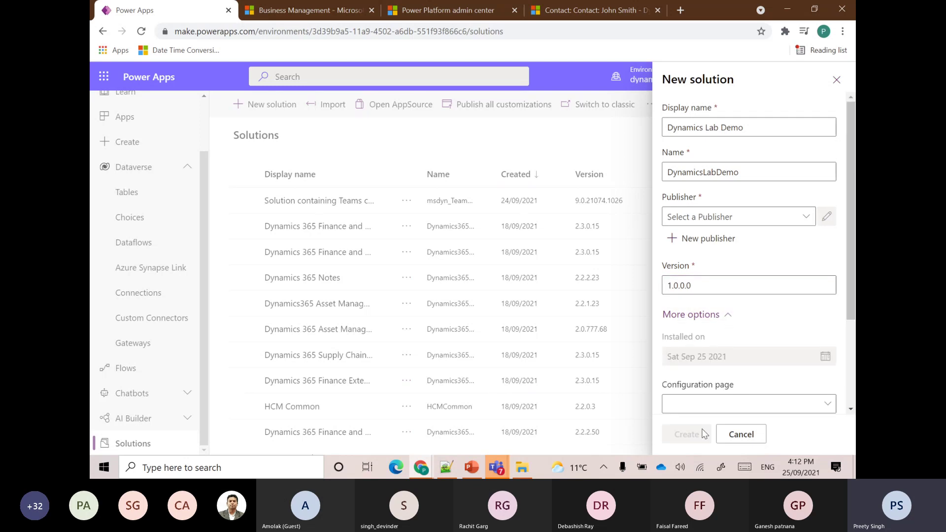
{"action": "left_click", "coordinate": [803, 216]}
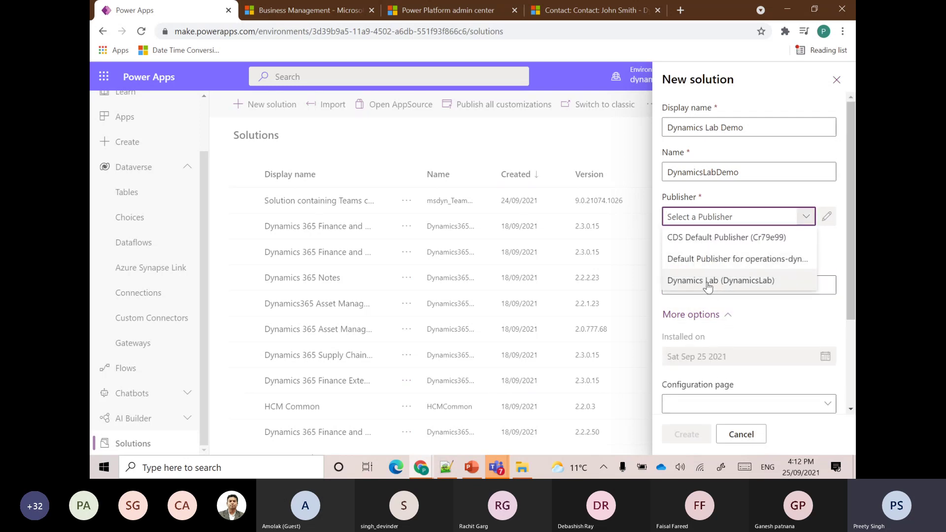
{"action": "left_click", "coordinate": [743, 277]}
{"action": "left_click", "coordinate": [687, 434]}
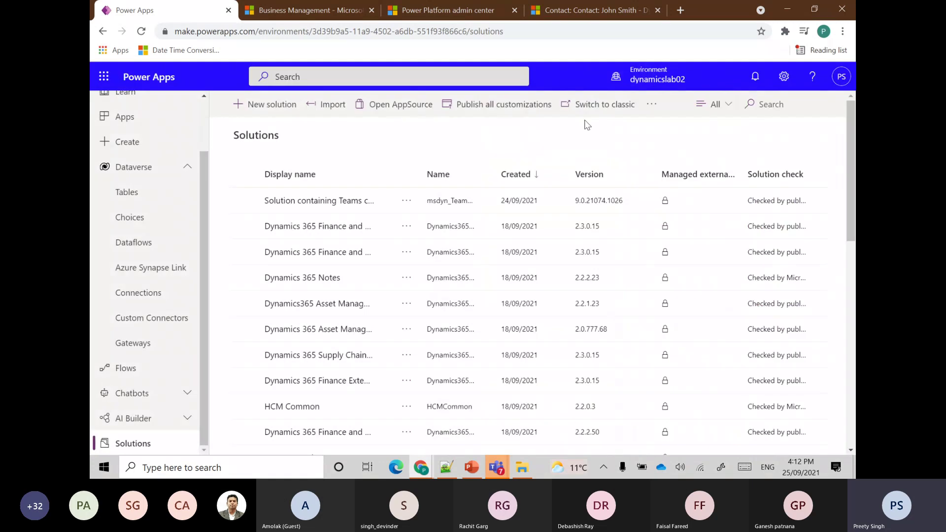
Step: Open the Dynamics Lab Demo solution and look through the component types that can be added to it
{"action": "left_click", "coordinate": [302, 206]}
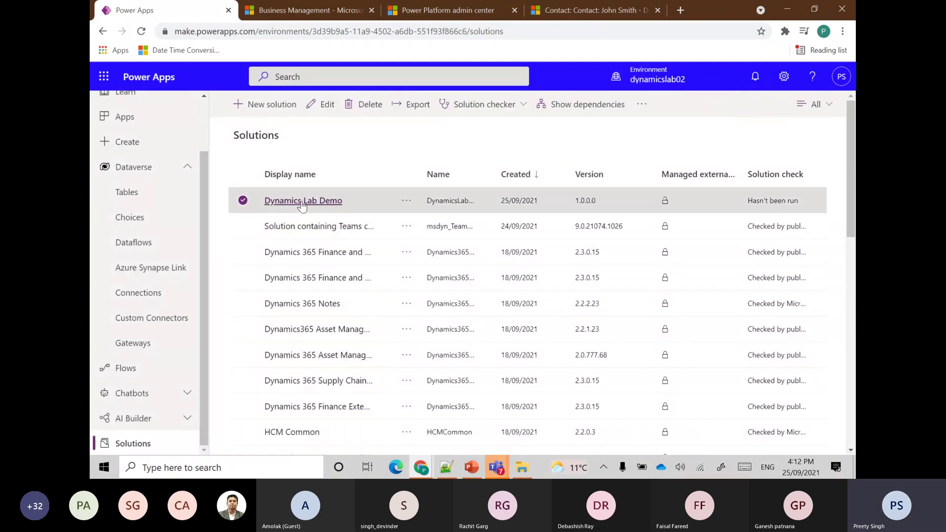
{"action": "left_click", "coordinate": [301, 204]}
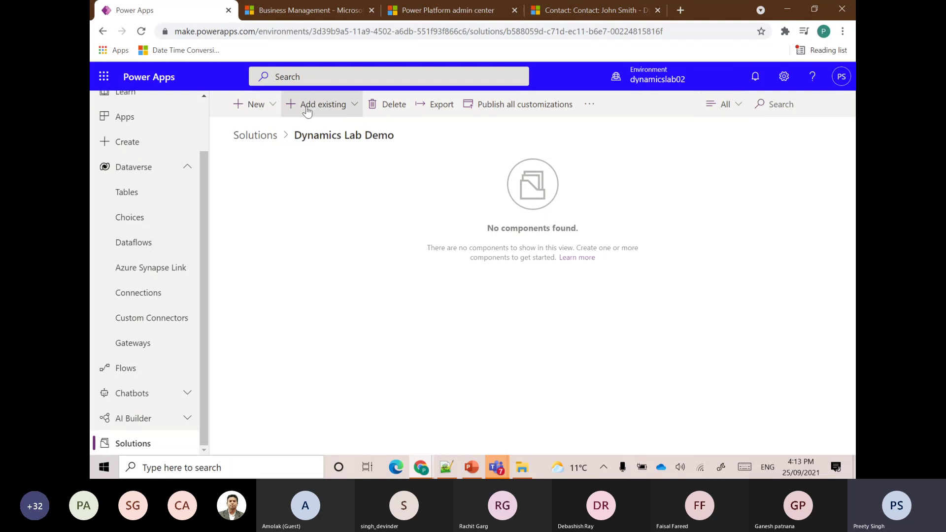
{"action": "left_click", "coordinate": [273, 106]}
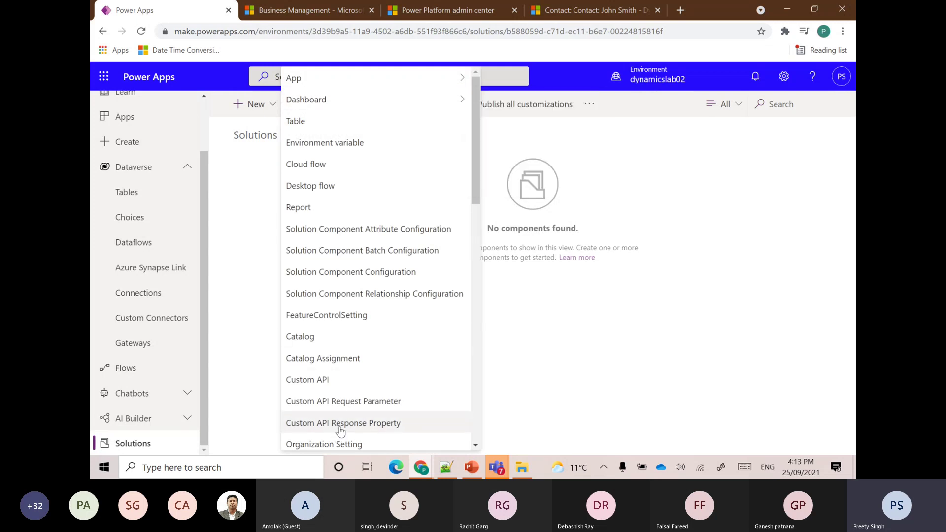
{"action": "scroll", "coordinate": [337, 434], "scroll_direction": "down", "scroll_amount": 5}
{"action": "scroll", "coordinate": [353, 401], "scroll_direction": "up", "scroll_amount": 5}
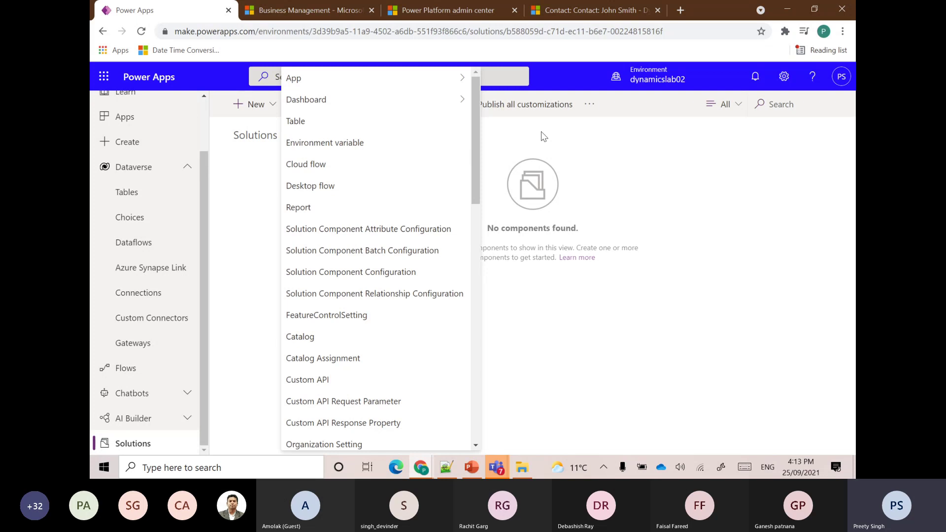
Step: Filter the solution's component list to show only the Table type
{"action": "left_click", "coordinate": [739, 106]}
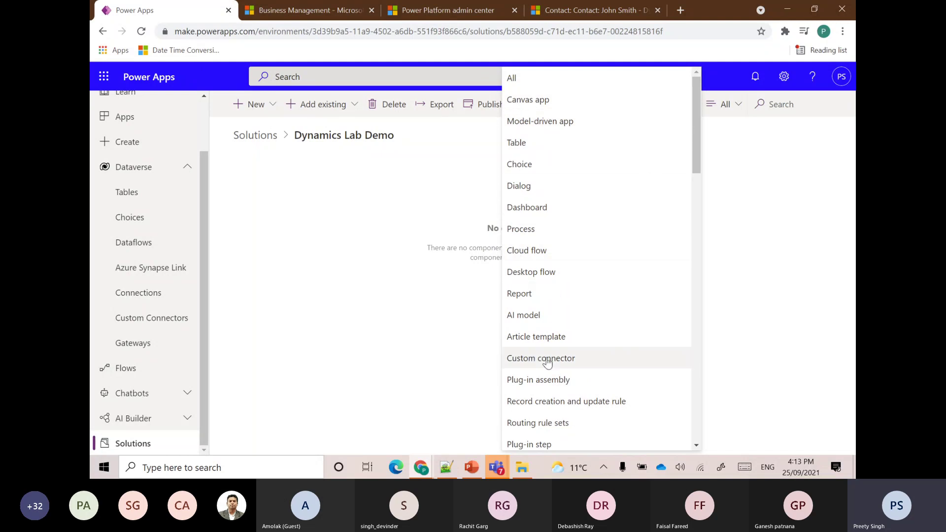
{"action": "left_click", "coordinate": [751, 174]}
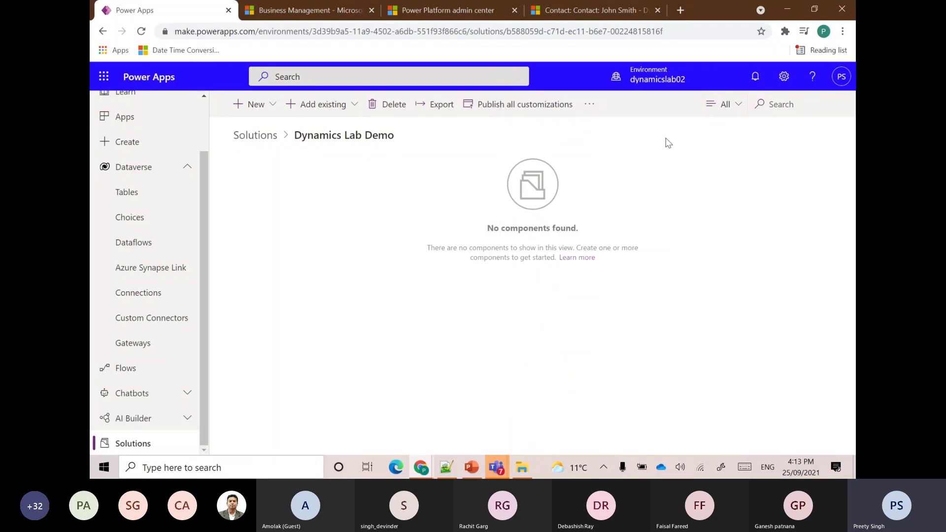
{"action": "left_click", "coordinate": [737, 113]}
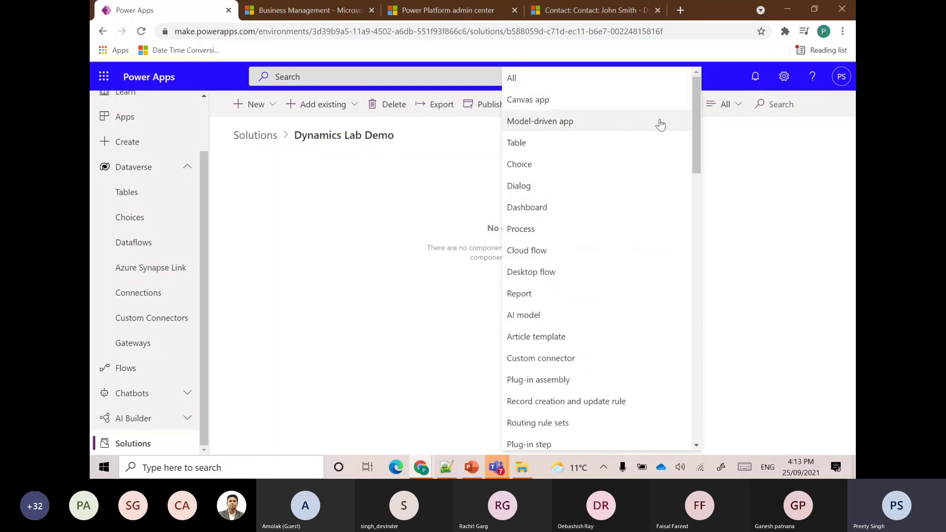
{"action": "left_click", "coordinate": [524, 145]}
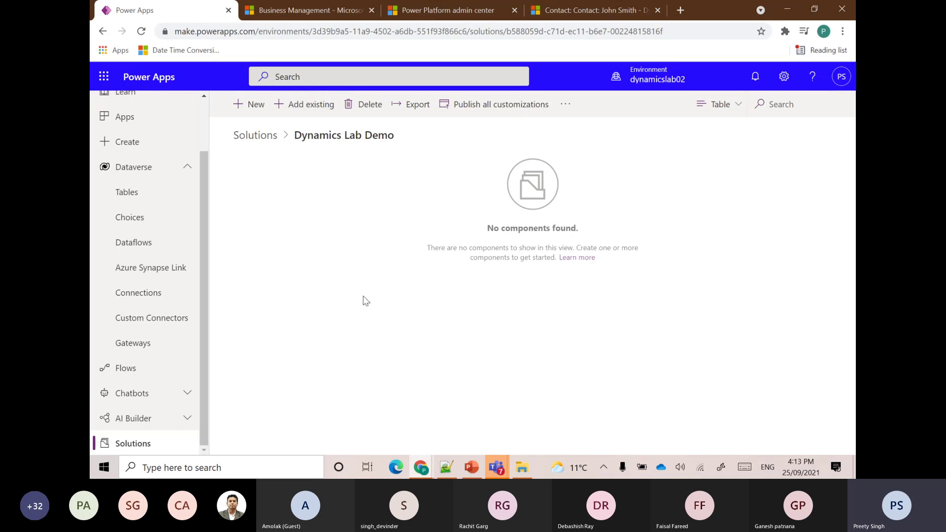
Step: Start a new table in the solution with the display name "Cruise"
{"action": "left_click", "coordinate": [250, 105]}
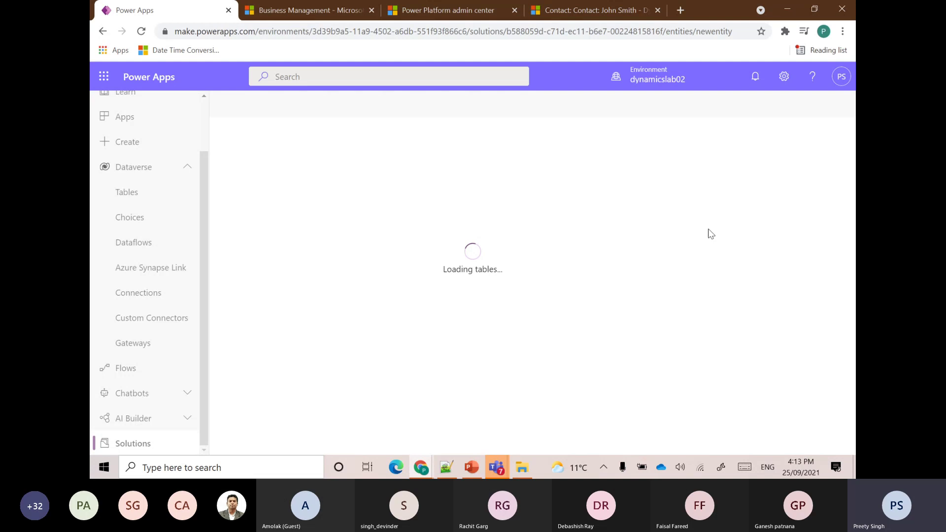
{"action": "left_click", "coordinate": [707, 127]}
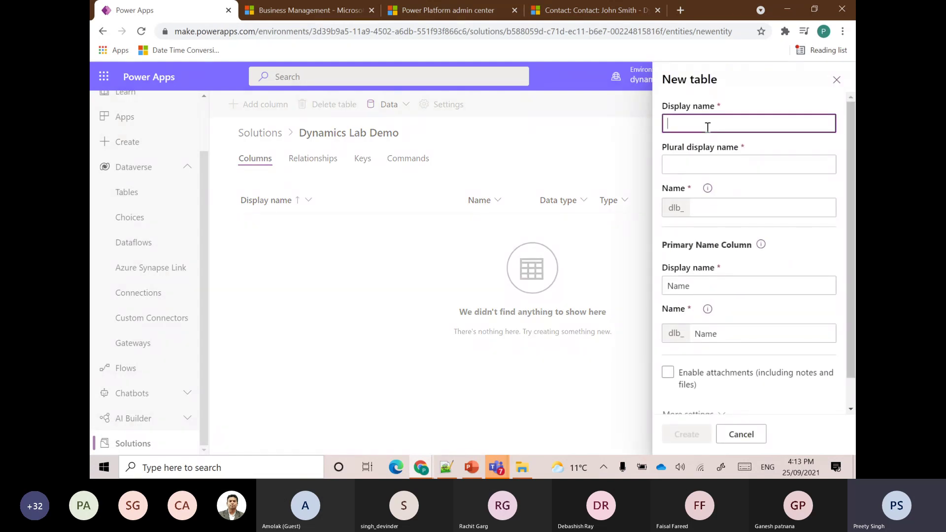
{"action": "type", "text": "Cruise"}
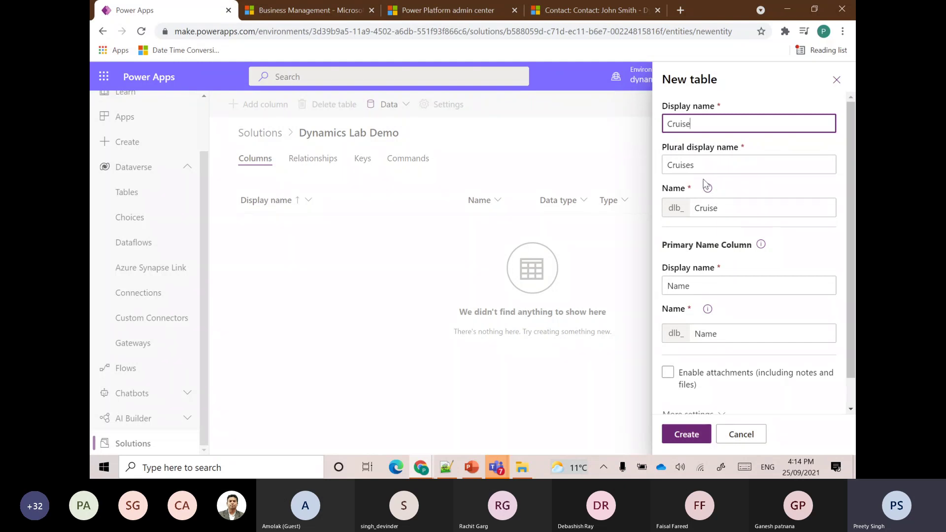
Step: Review the new table's name prefix and additional settings, and create the Cruise table without enabling attachments
{"action": "double_click", "coordinate": [686, 210]}
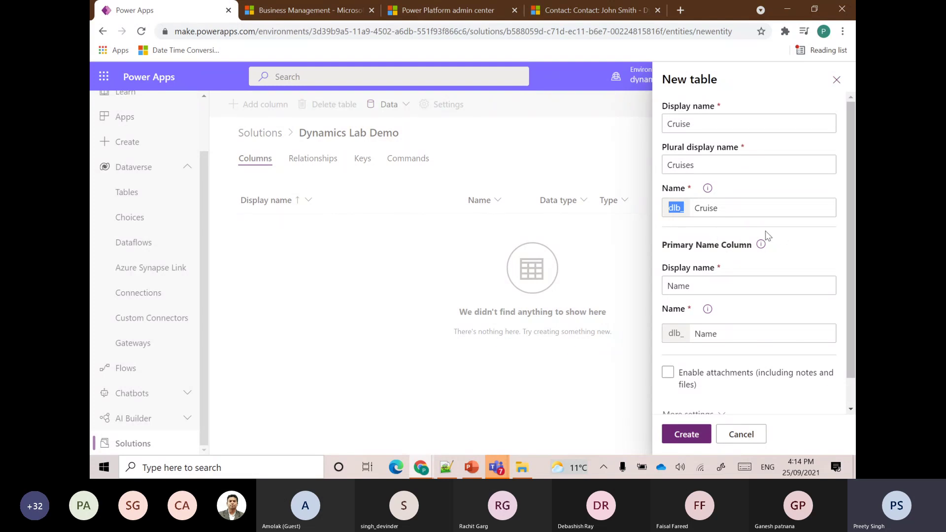
{"action": "scroll", "coordinate": [768, 348], "scroll_direction": "down", "scroll_amount": 1}
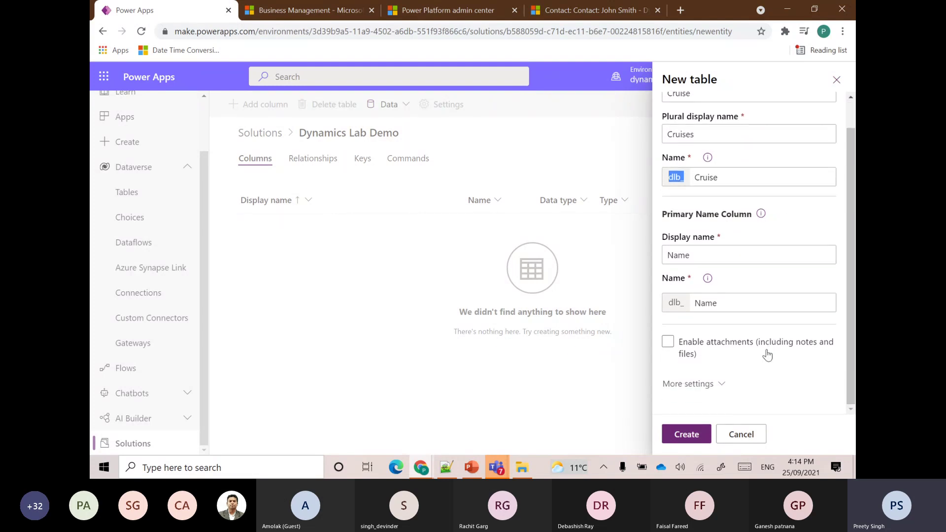
{"action": "left_click", "coordinate": [720, 386]}
{"action": "scroll", "coordinate": [745, 363], "scroll_direction": "down", "scroll_amount": 5}
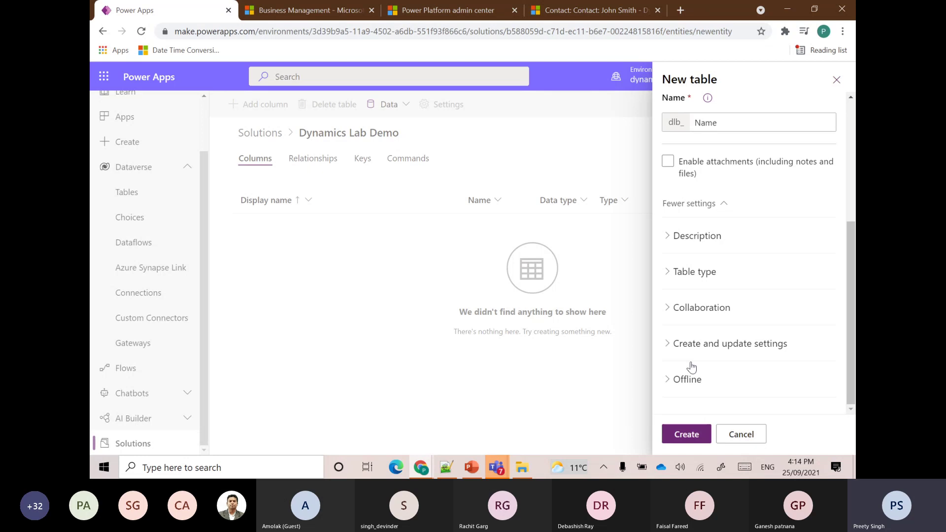
{"action": "scroll", "coordinate": [693, 334], "scroll_direction": "up", "scroll_amount": 4}
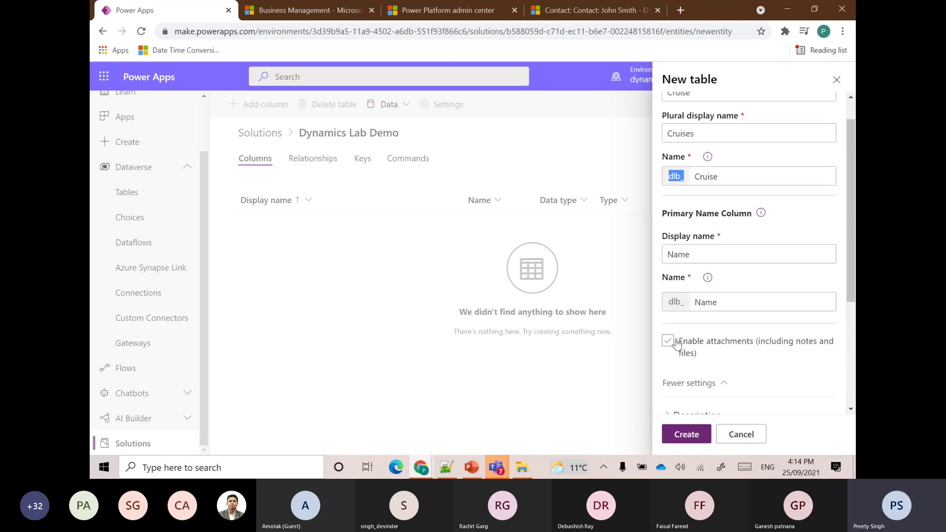
{"action": "left_click", "coordinate": [724, 355]}
{"action": "scroll", "coordinate": [726, 340], "scroll_direction": "down", "scroll_amount": 1}
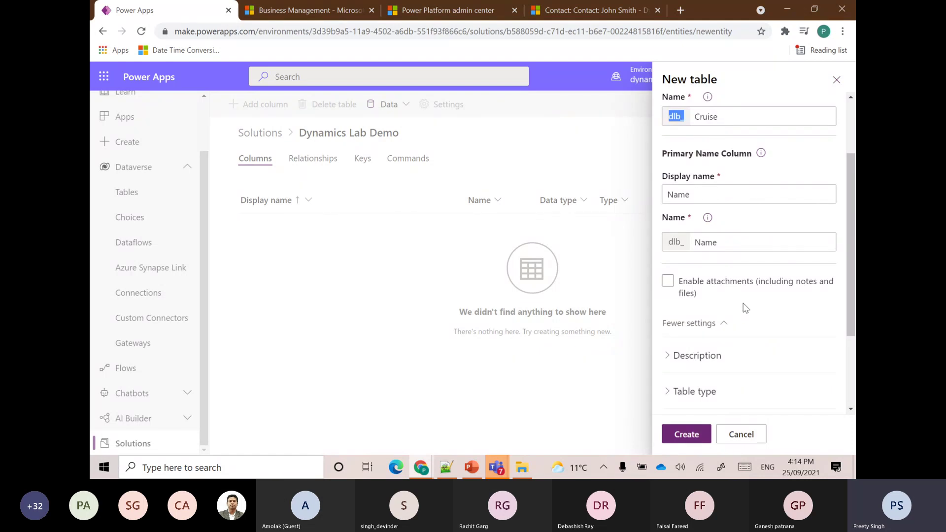
{"action": "left_click", "coordinate": [732, 288]}
{"action": "scroll", "coordinate": [693, 306], "scroll_direction": "down", "scroll_amount": 3}
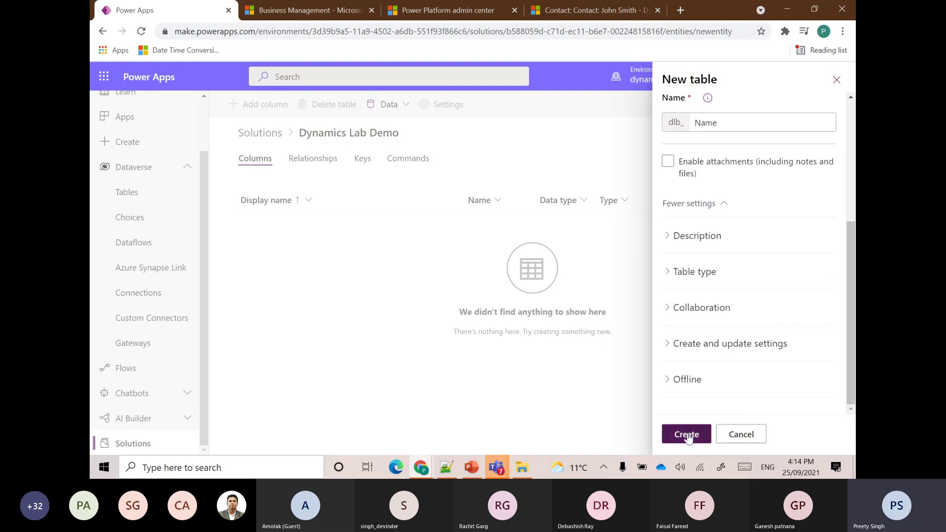
{"action": "left_click", "coordinate": [686, 434]}
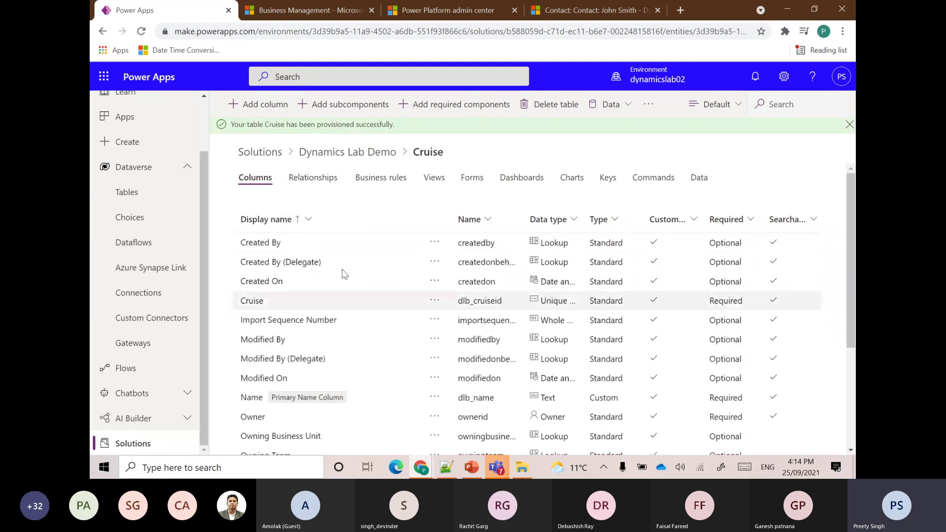
Step: Examine the Cruise table's default columns, including the primary name column
{"action": "scroll", "coordinate": [338, 275], "scroll_direction": "down", "scroll_amount": 1}
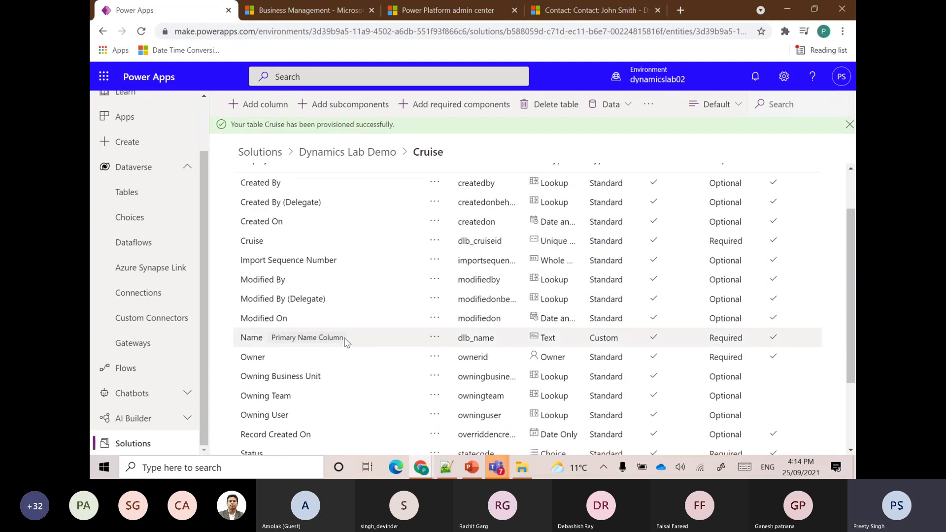
{"action": "scroll", "coordinate": [336, 353], "scroll_direction": "down", "scroll_amount": 2}
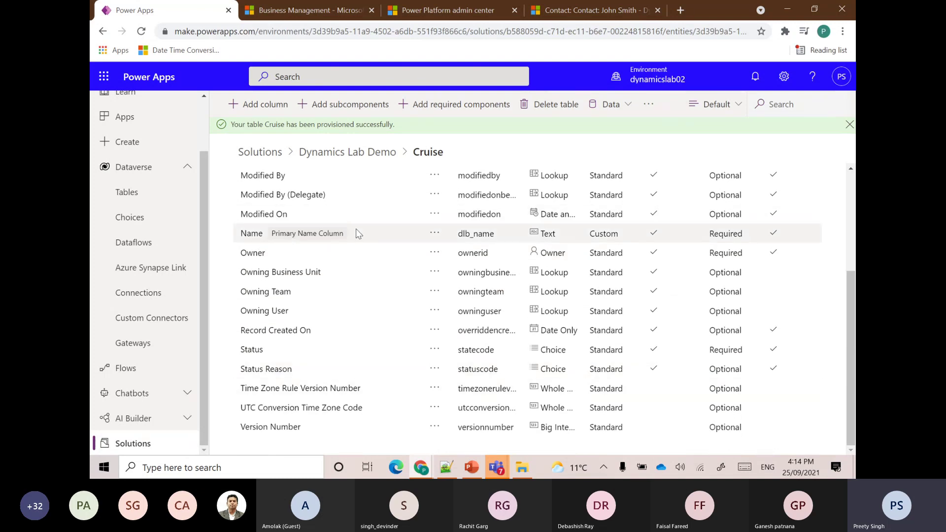
{"action": "scroll", "coordinate": [354, 249], "scroll_direction": "up", "scroll_amount": 3}
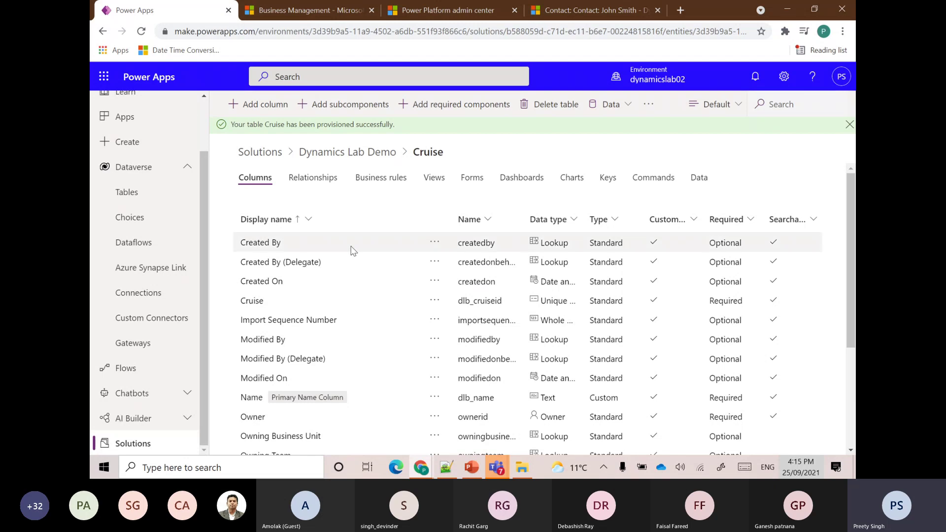
{"action": "scroll", "coordinate": [359, 317], "scroll_direction": "down", "scroll_amount": 3}
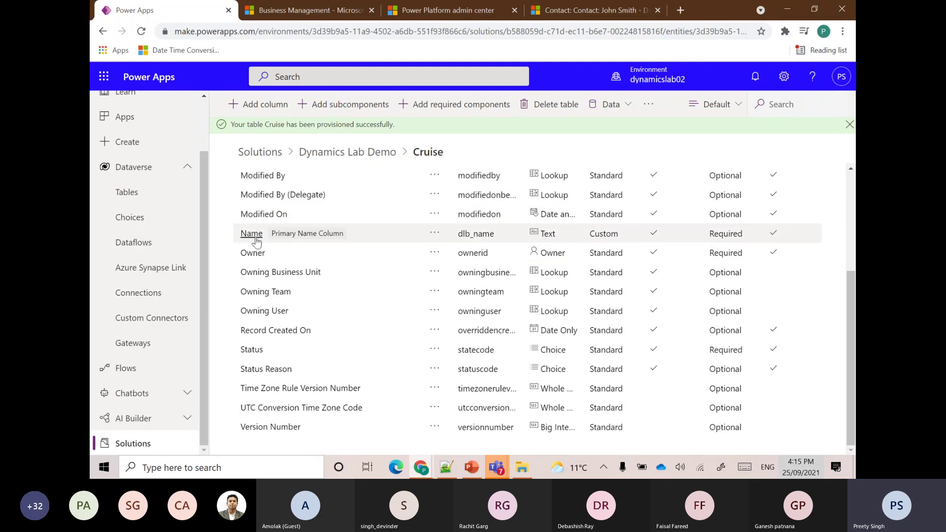
Step: Return to the Dynamics Lab Demo solution and start a new table with the display name "Reservation"
{"action": "scroll", "coordinate": [274, 253], "scroll_direction": "up", "scroll_amount": 4}
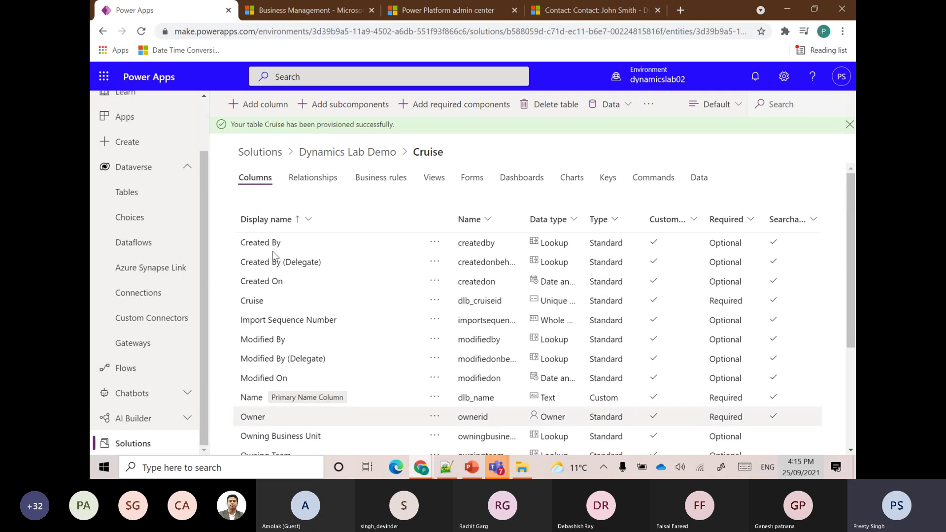
{"action": "scroll", "coordinate": [832, 312], "scroll_direction": "down", "scroll_amount": 5}
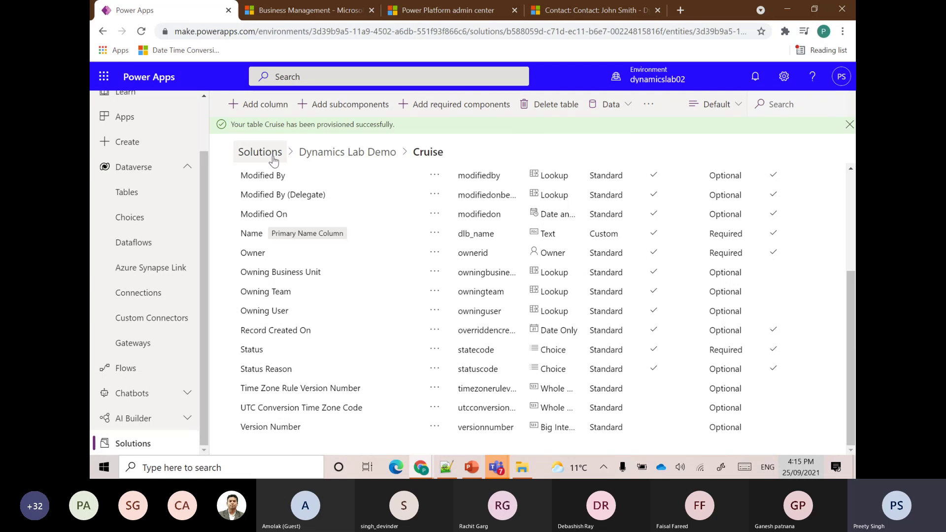
{"action": "left_click", "coordinate": [352, 154]}
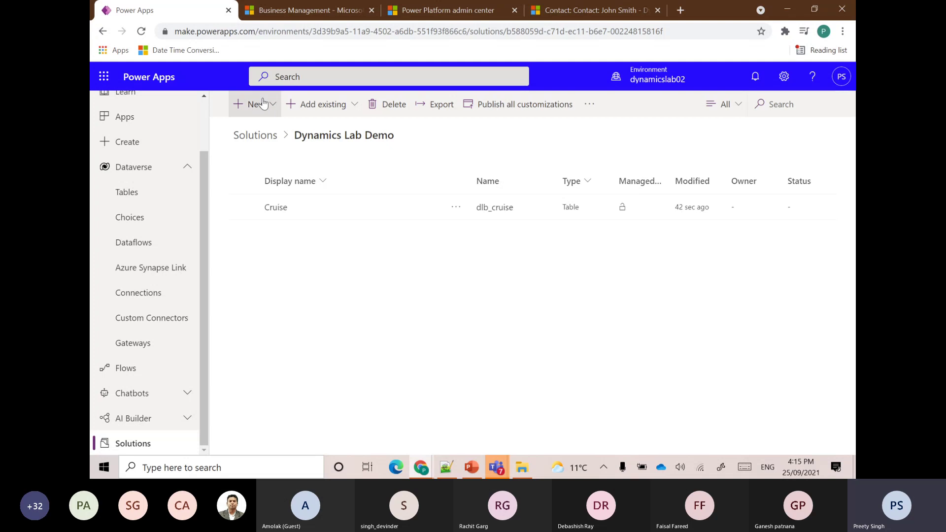
{"action": "left_click", "coordinate": [274, 112]}
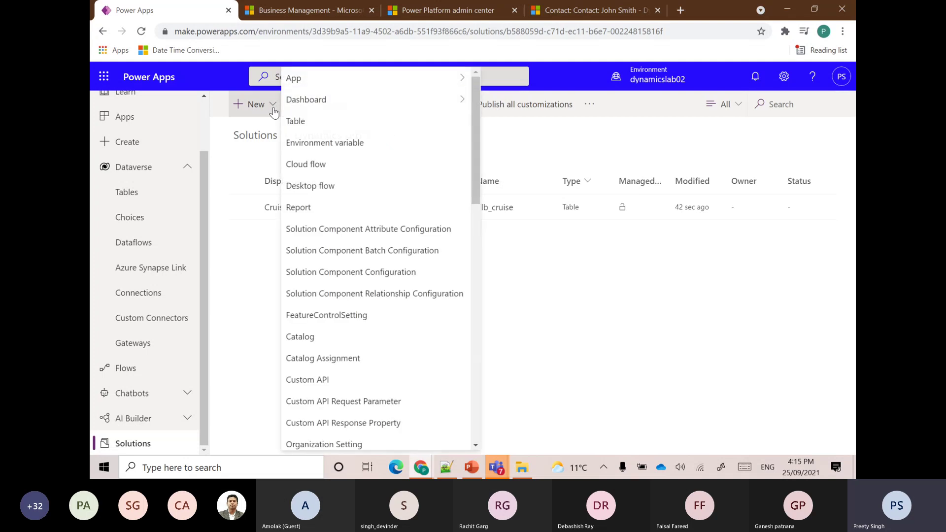
{"action": "left_click", "coordinate": [303, 128]}
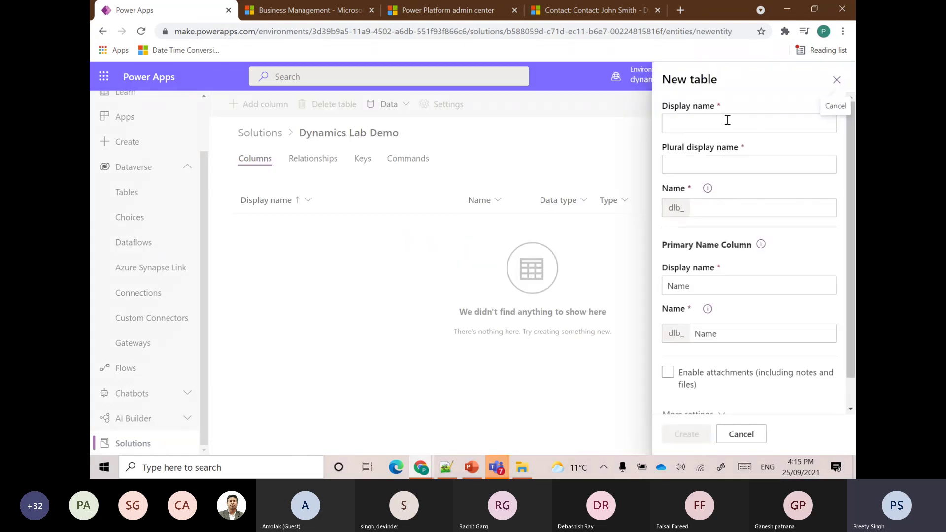
{"action": "left_click", "coordinate": [718, 125]}
{"action": "type", "text": "Reservation"}
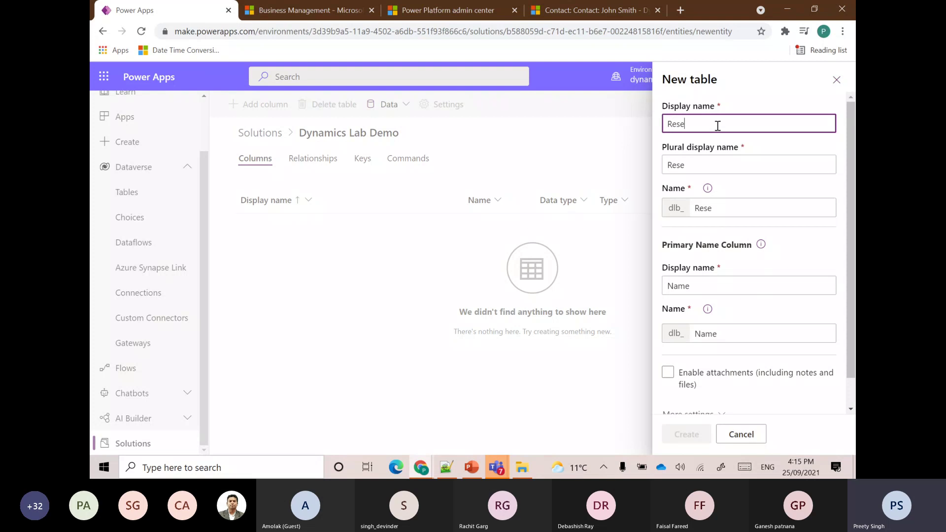
Step: Enable attachments, including notes and files, for the new Reservation table
{"action": "left_click", "coordinate": [755, 158]}
{"action": "scroll", "coordinate": [712, 381], "scroll_direction": "down", "scroll_amount": 1}
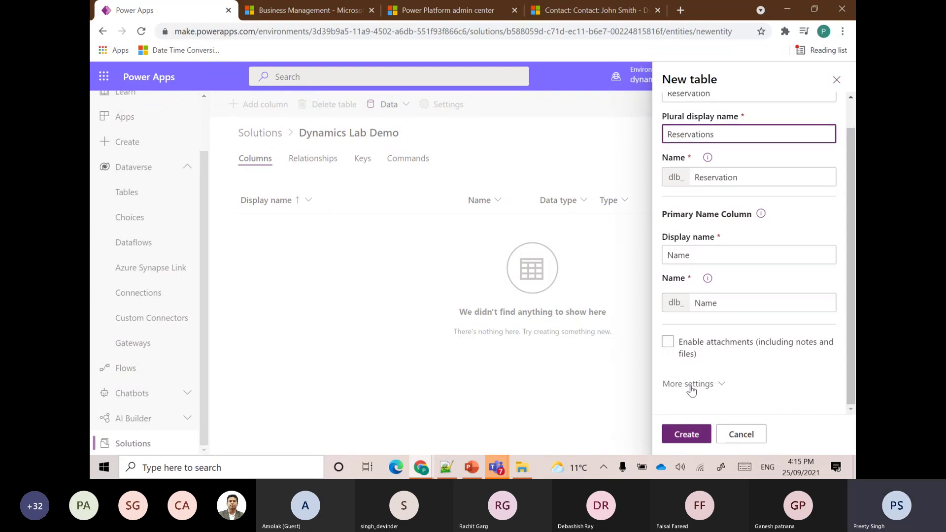
{"action": "left_click", "coordinate": [667, 342]}
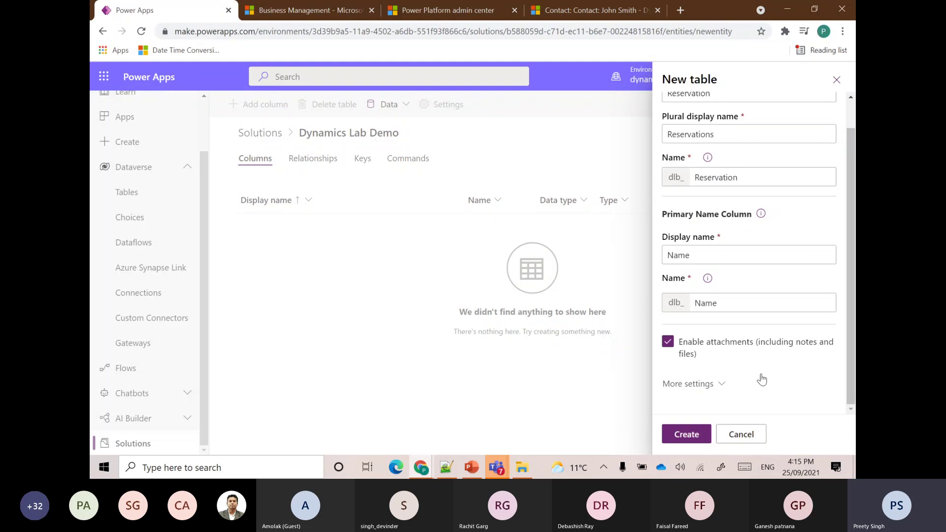
Step: Review the new table's additional settings for description, table type, ownership and collaboration
{"action": "left_click", "coordinate": [729, 389]}
{"action": "scroll", "coordinate": [747, 375], "scroll_direction": "down", "scroll_amount": 3}
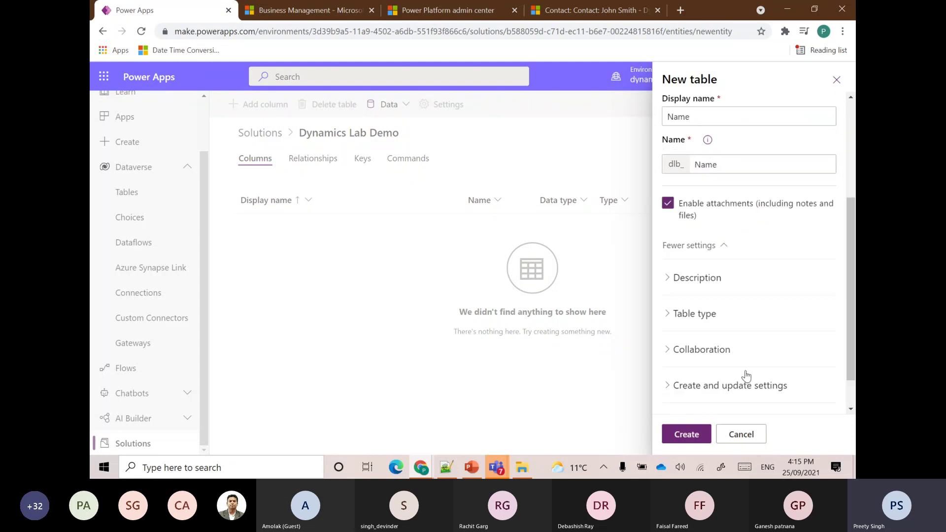
{"action": "scroll", "coordinate": [744, 375], "scroll_direction": "down", "scroll_amount": 1}
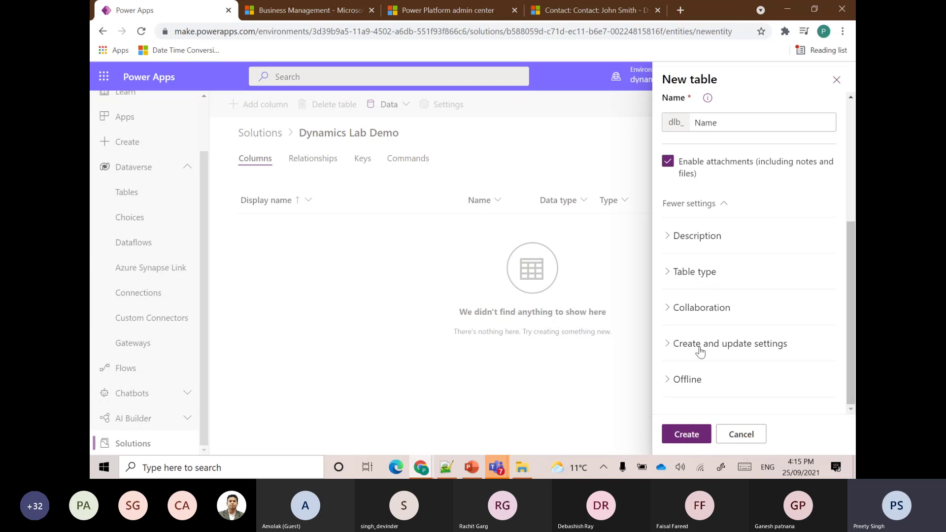
{"action": "left_click", "coordinate": [667, 241]}
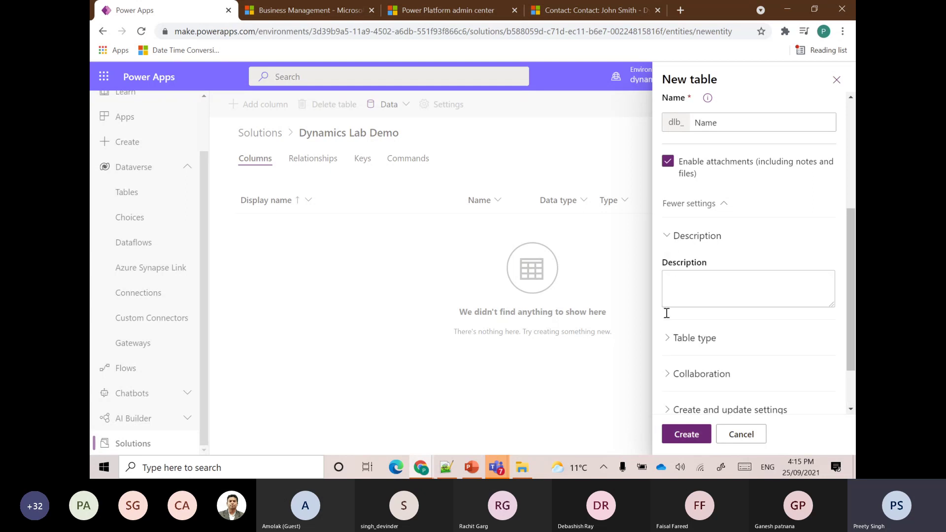
{"action": "left_click", "coordinate": [667, 338]}
{"action": "scroll", "coordinate": [758, 325], "scroll_direction": "down", "scroll_amount": 3}
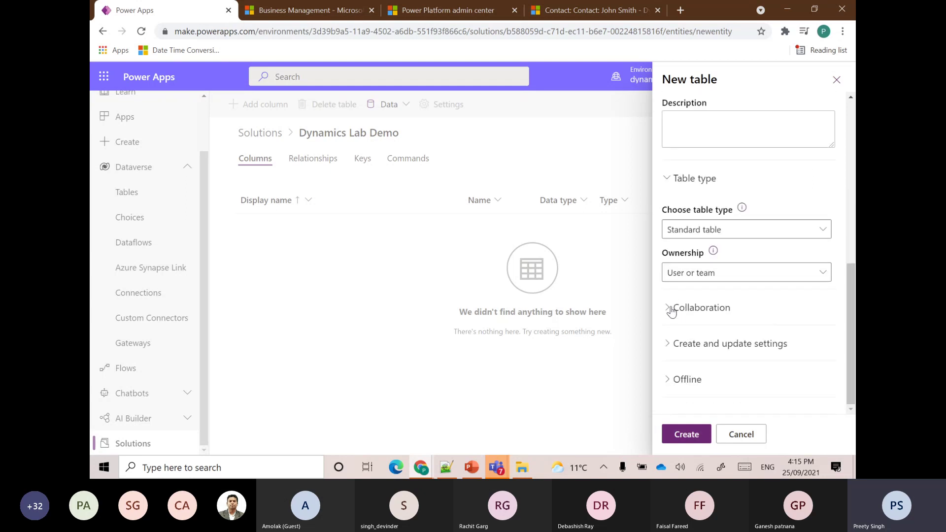
{"action": "left_click", "coordinate": [669, 309]}
{"action": "scroll", "coordinate": [679, 362], "scroll_direction": "down", "scroll_amount": 5}
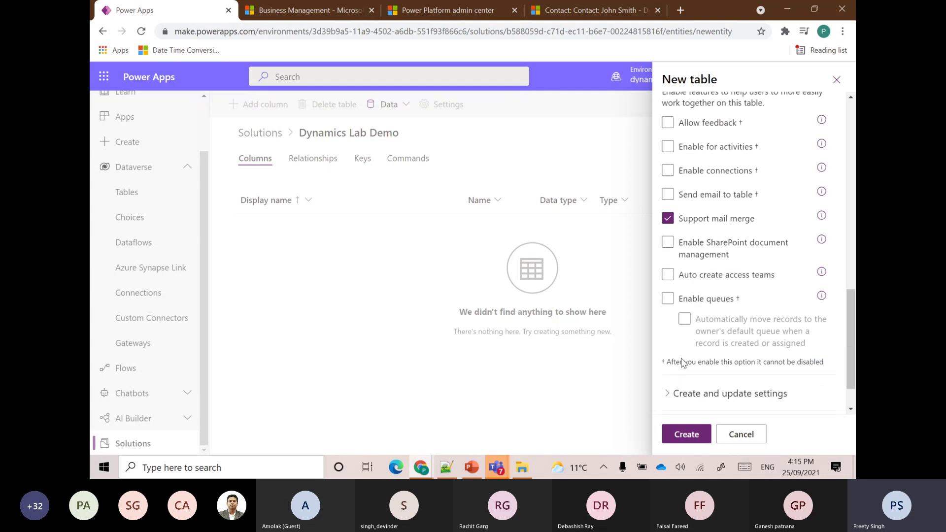
{"action": "scroll", "coordinate": [688, 353], "scroll_direction": "up", "scroll_amount": 1}
{"action": "scroll", "coordinate": [722, 231], "scroll_direction": "down", "scroll_amount": 1}
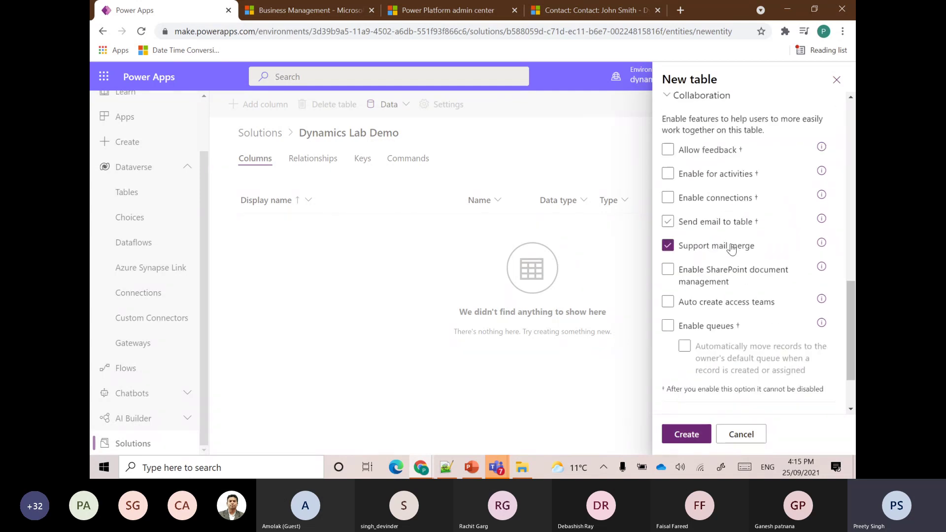
Step: Enable quick create forms for the Reservation table and create it, accepting the permanent attachments option
{"action": "left_click", "coordinate": [667, 393]}
{"action": "scroll", "coordinate": [668, 392], "scroll_direction": "down", "scroll_amount": 3}
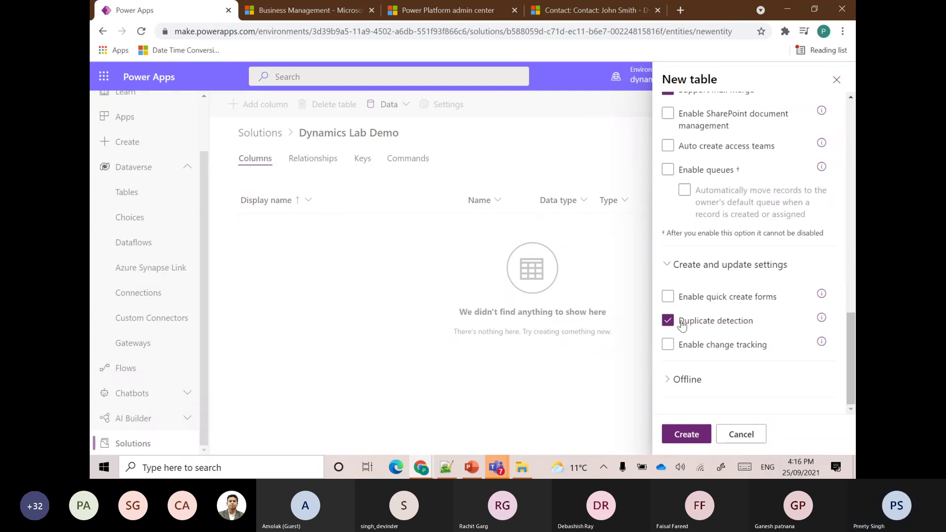
{"action": "left_click", "coordinate": [667, 297]}
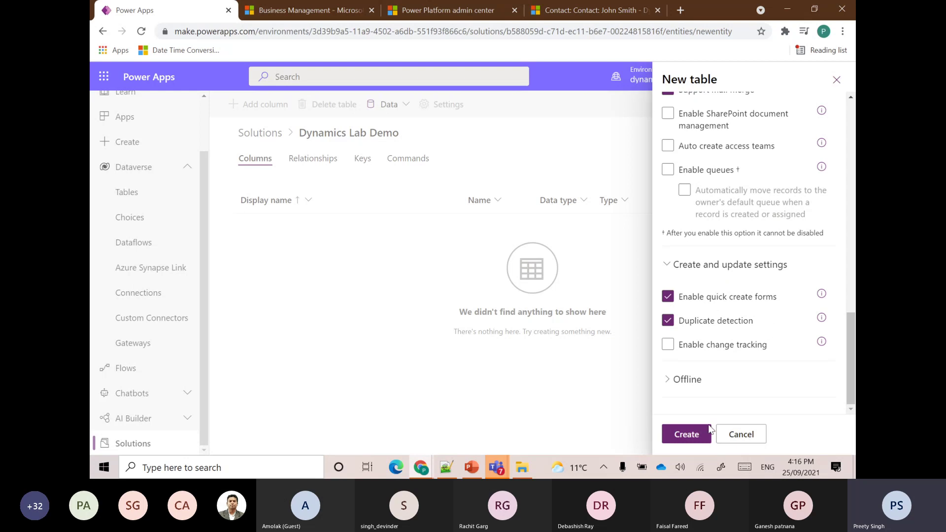
{"action": "left_click", "coordinate": [690, 434]}
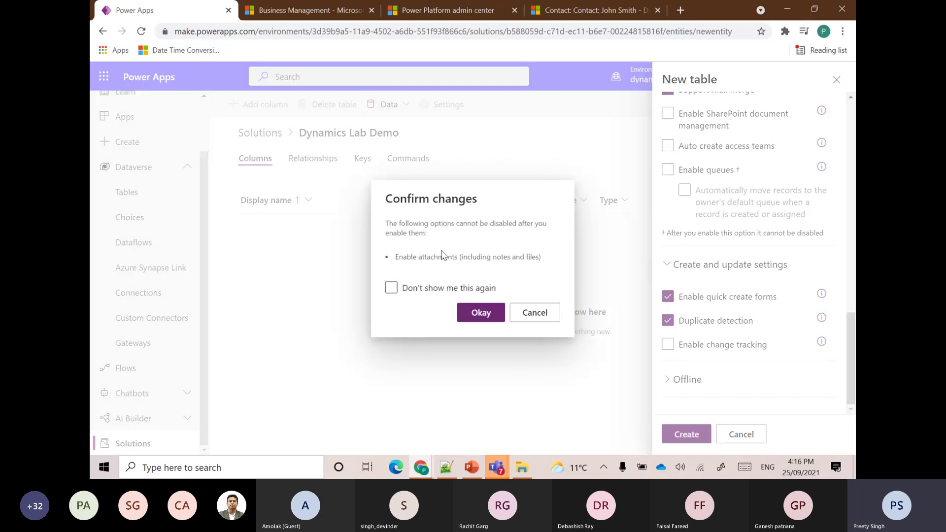
{"action": "left_click", "coordinate": [487, 317]}
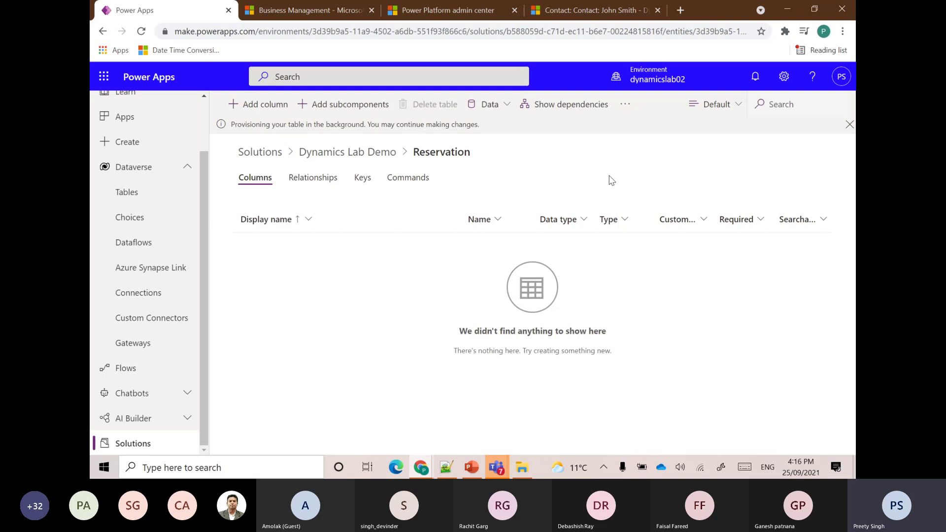
Step: Open the Reservation table's primary Name column for editing and set its data type to Autonumber
{"action": "left_click", "coordinate": [297, 182]}
{"action": "left_click", "coordinate": [254, 180]}
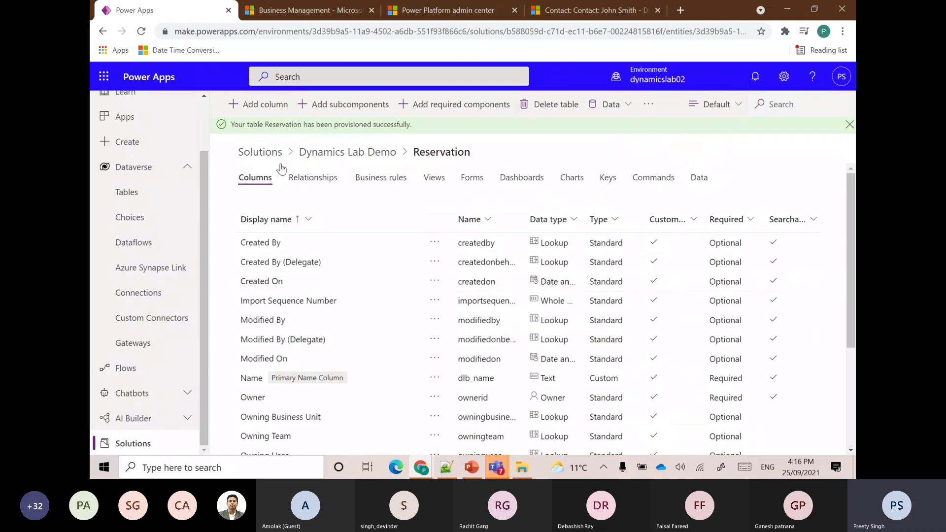
{"action": "scroll", "coordinate": [344, 300], "scroll_direction": "down", "scroll_amount": 1}
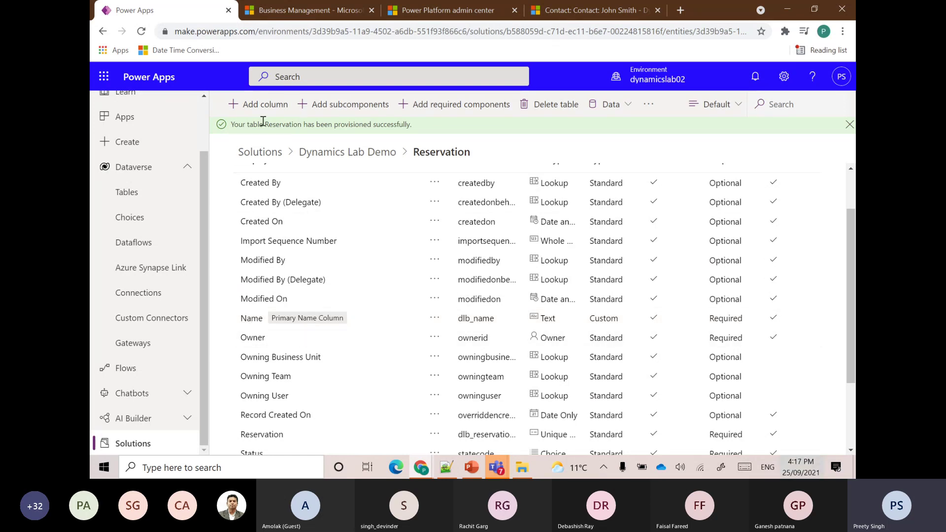
{"action": "left_click", "coordinate": [251, 319]}
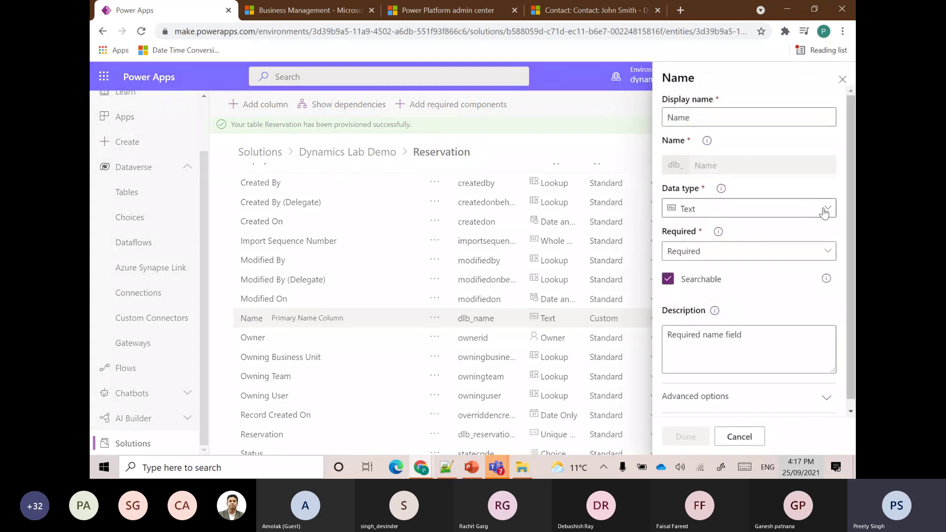
{"action": "left_click", "coordinate": [823, 213]}
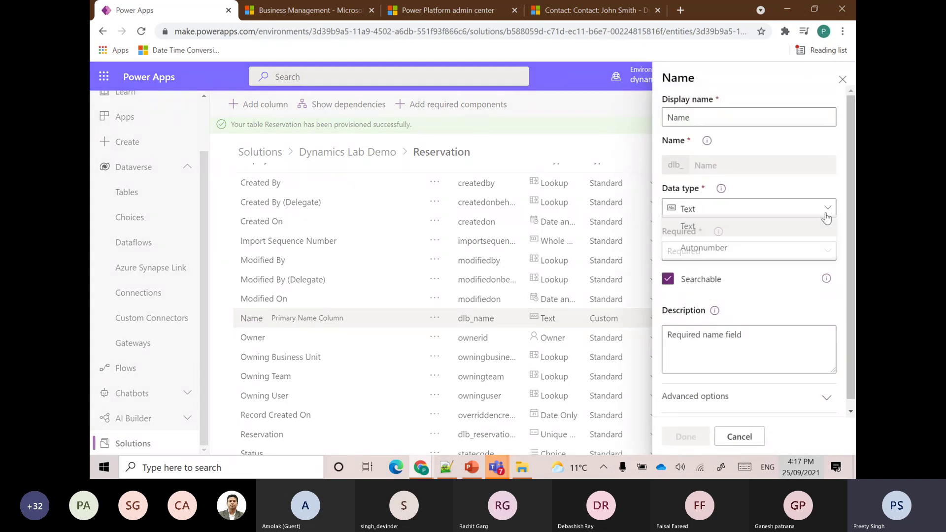
{"action": "left_click", "coordinate": [707, 250]}
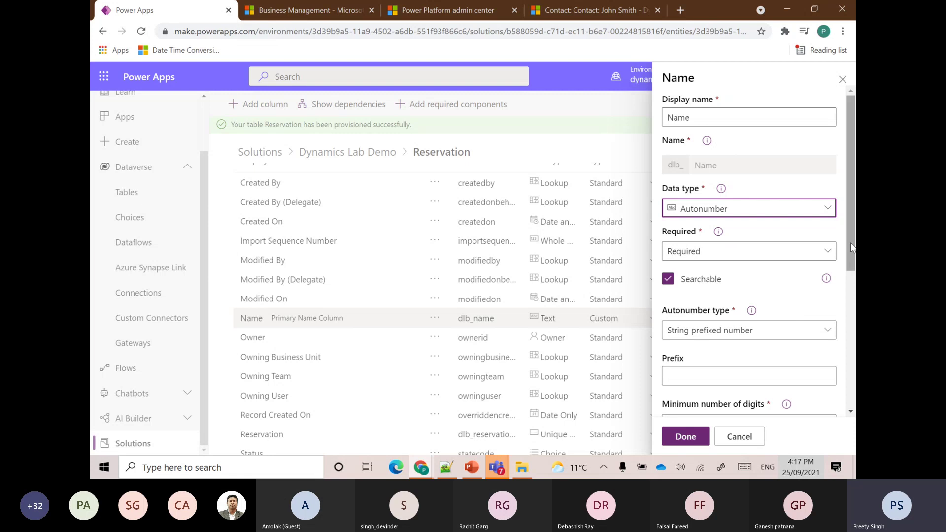
Step: Set the prefix of the Name column's string prefixed autonumber to DLCMR
{"action": "left_click_drag", "start_coordinate": [853, 251], "coordinate": [811, 298]}
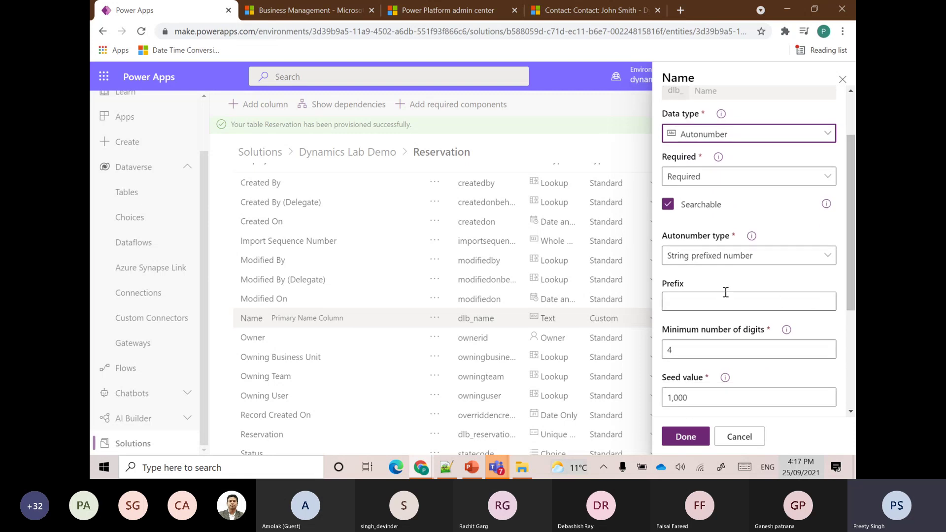
{"action": "left_click_drag", "start_coordinate": [853, 269], "coordinate": [847, 321]}
{"action": "scroll", "coordinate": [777, 186], "scroll_direction": "up", "scroll_amount": 1}
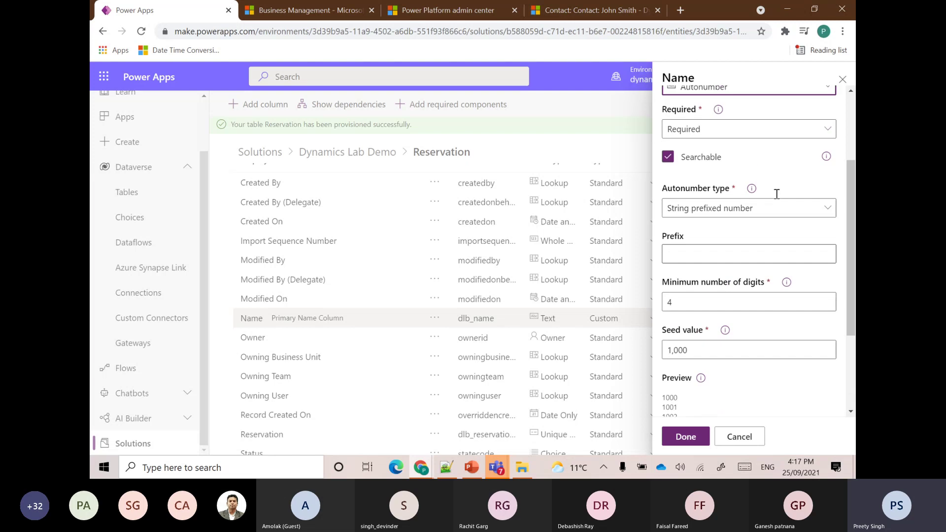
{"action": "left_click", "coordinate": [694, 255]}
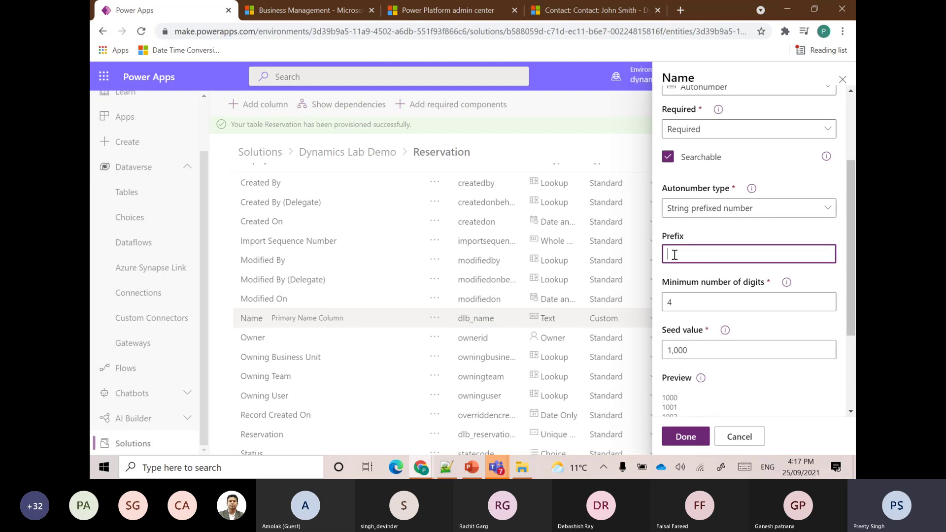
{"action": "type", "text": "DLCMR"}
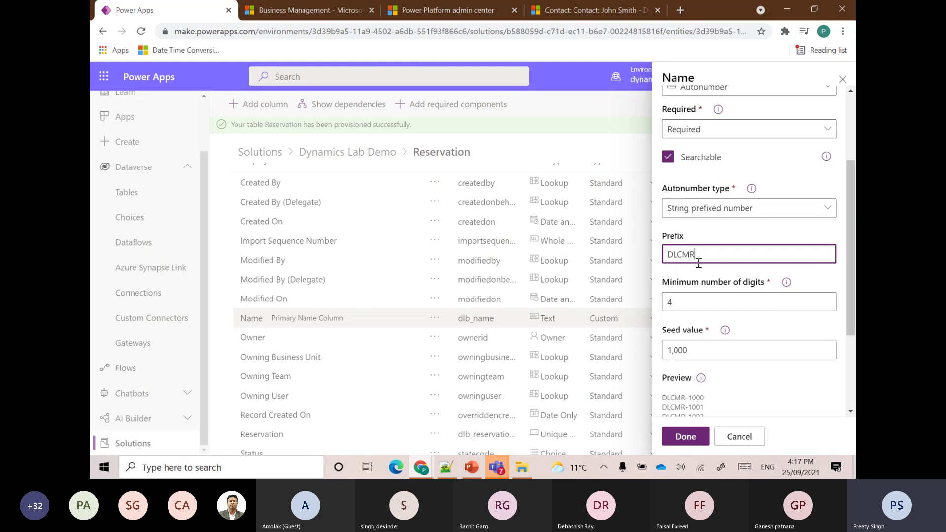
{"action": "left_click", "coordinate": [699, 306]}
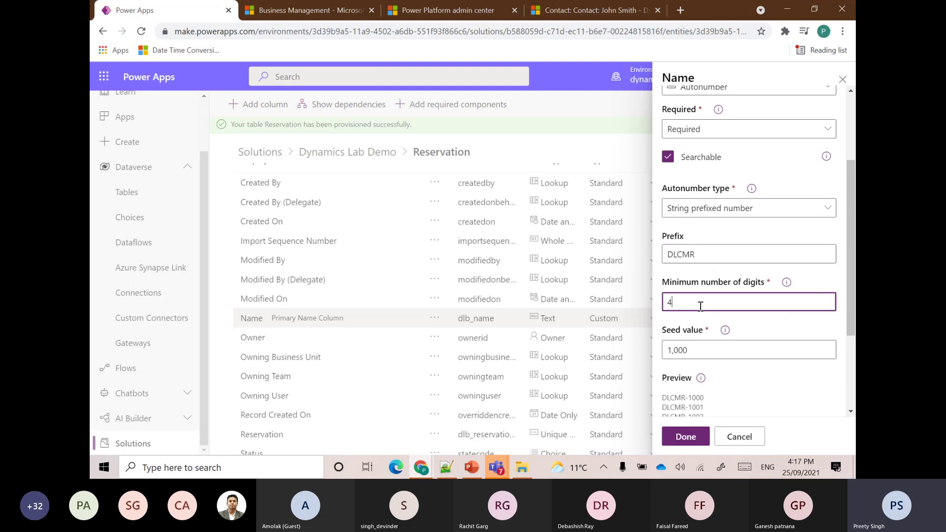
Step: Change the Name column's autonumber prefix to RES and check the numbering preview
{"action": "key", "text": "shift+Tab"}
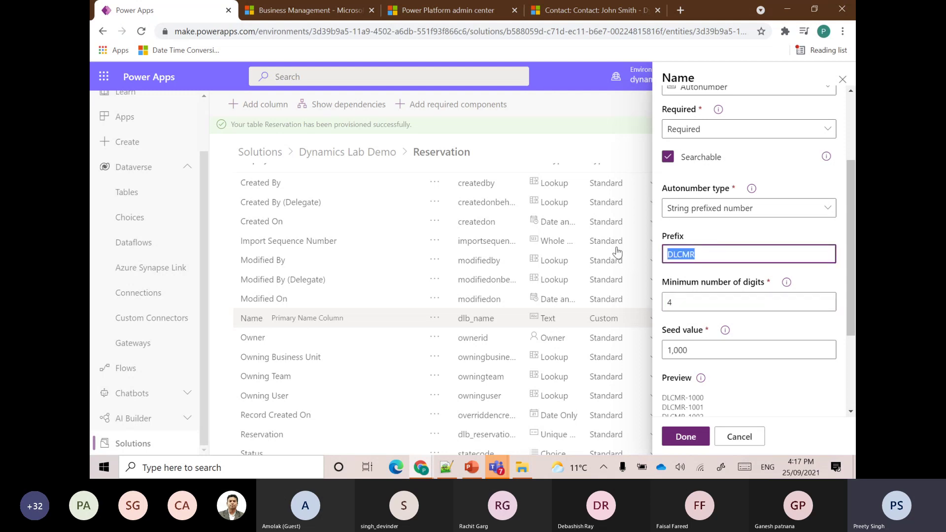
{"action": "type", "text": "RES"}
{"action": "left_click", "coordinate": [684, 307]}
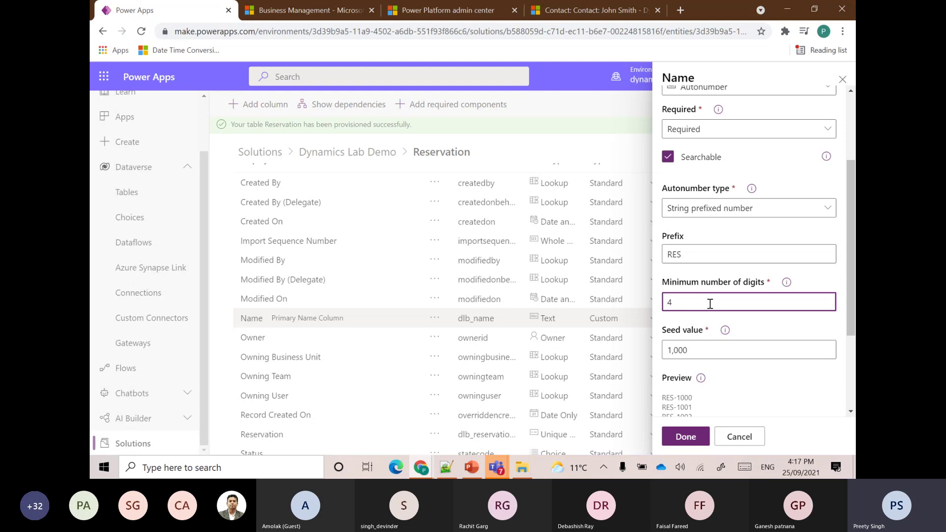
{"action": "scroll", "coordinate": [710, 304], "scroll_direction": "down", "scroll_amount": 3}
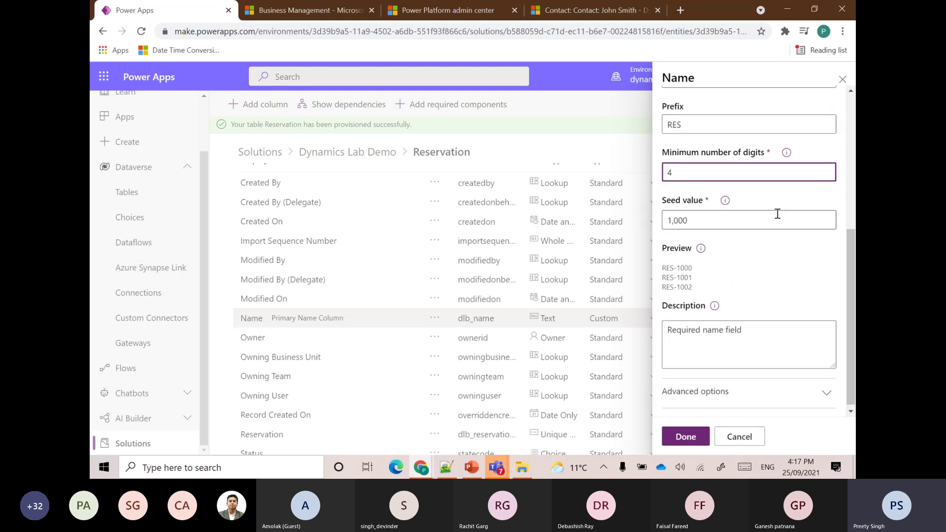
{"action": "scroll", "coordinate": [775, 213], "scroll_direction": "up", "scroll_amount": 2}
{"action": "scroll", "coordinate": [724, 317], "scroll_direction": "down", "scroll_amount": 3}
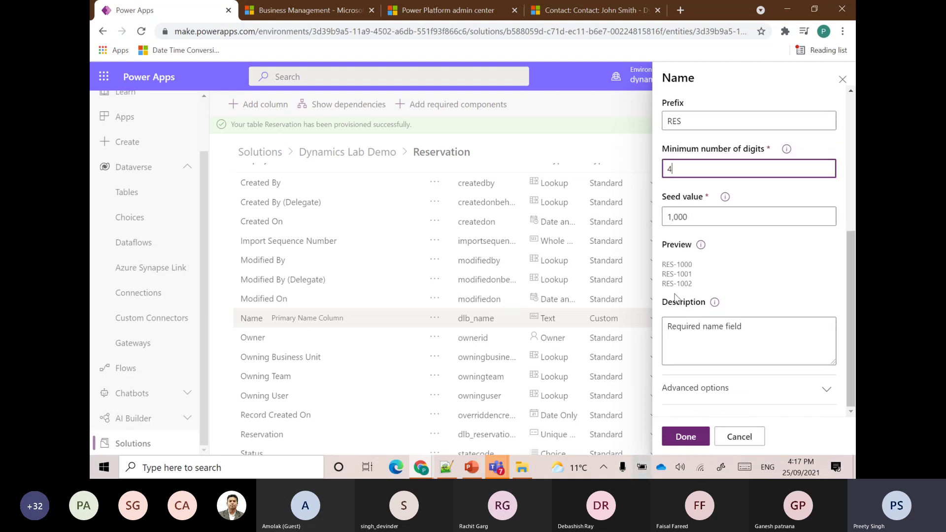
{"action": "left_click_drag", "start_coordinate": [712, 275], "coordinate": [649, 269]}
{"action": "left_click", "coordinate": [710, 276]}
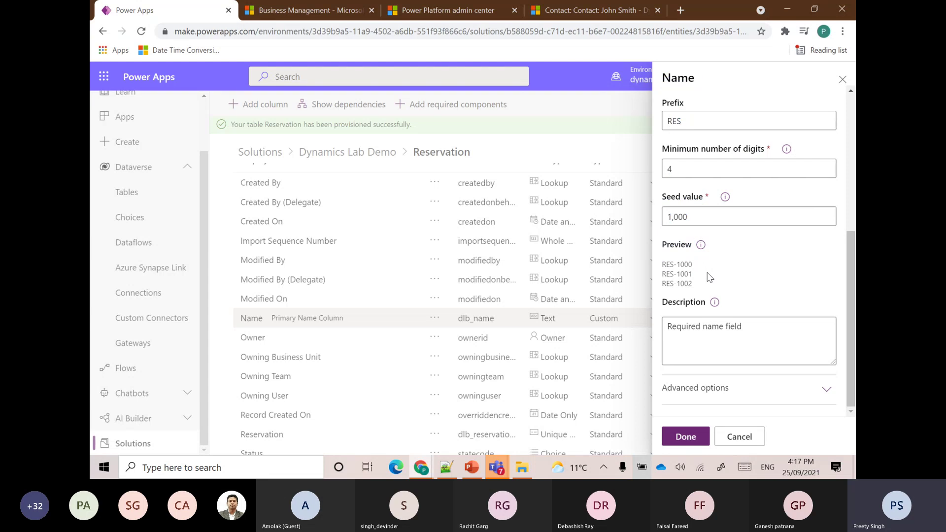
Step: Set the minimum number of digits for the Name column's autonumber to 9 and check the numbering preview
{"action": "left_click_drag", "start_coordinate": [783, 169], "coordinate": [593, 176]}
{"action": "left_click_drag", "start_coordinate": [663, 266], "coordinate": [711, 264]}
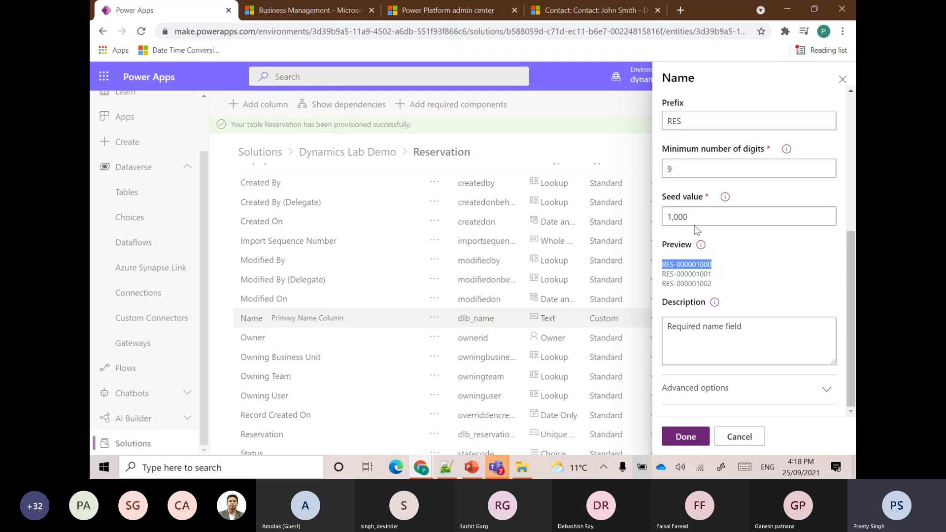
Step: Try a seed value of 0 for the Name column's autonumber and set it back to 1000
{"action": "left_click_drag", "start_coordinate": [696, 218], "coordinate": [660, 219]}
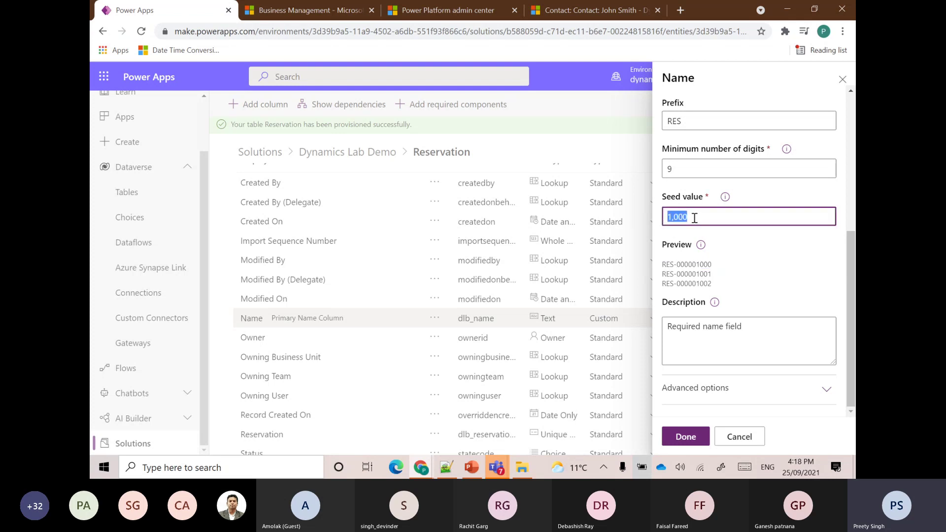
{"action": "type", "text": "0"}
{"action": "left_click", "coordinate": [780, 254]}
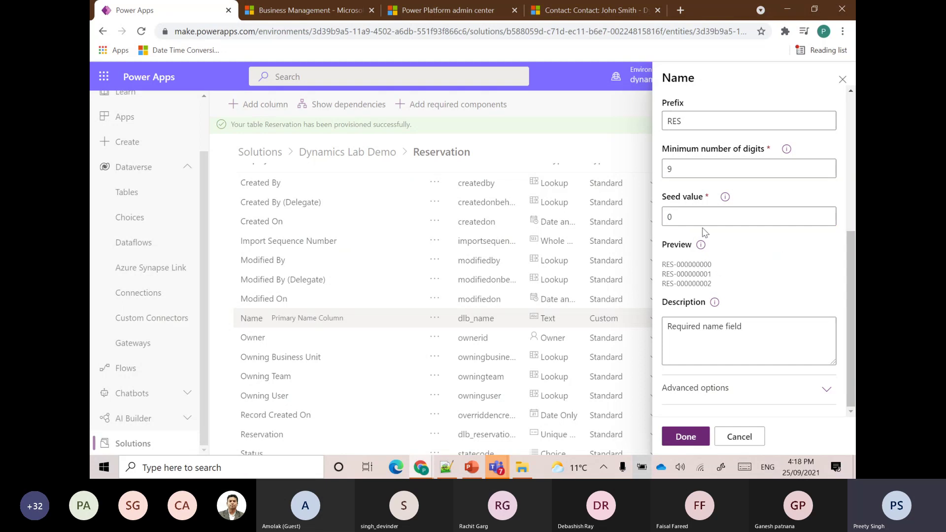
{"action": "left_click_drag", "start_coordinate": [699, 217], "coordinate": [660, 218]}
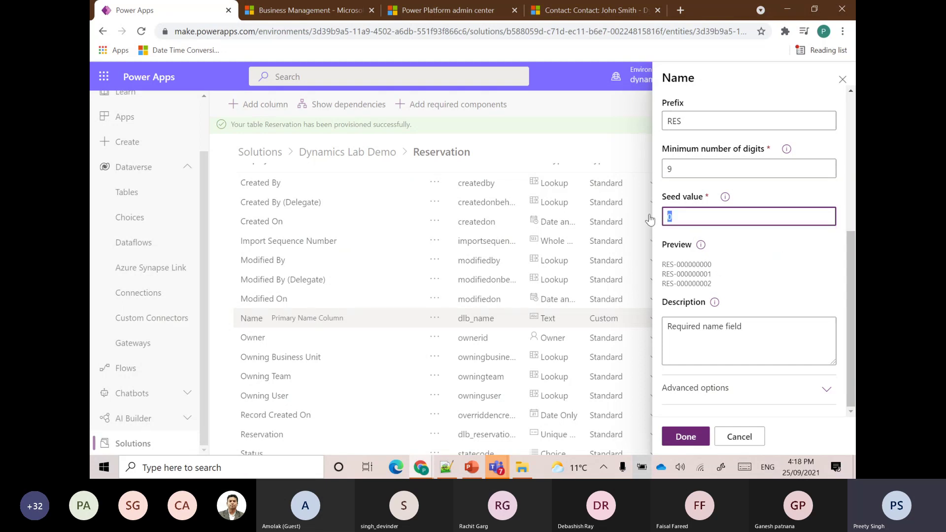
{"action": "type", "text": "1000"}
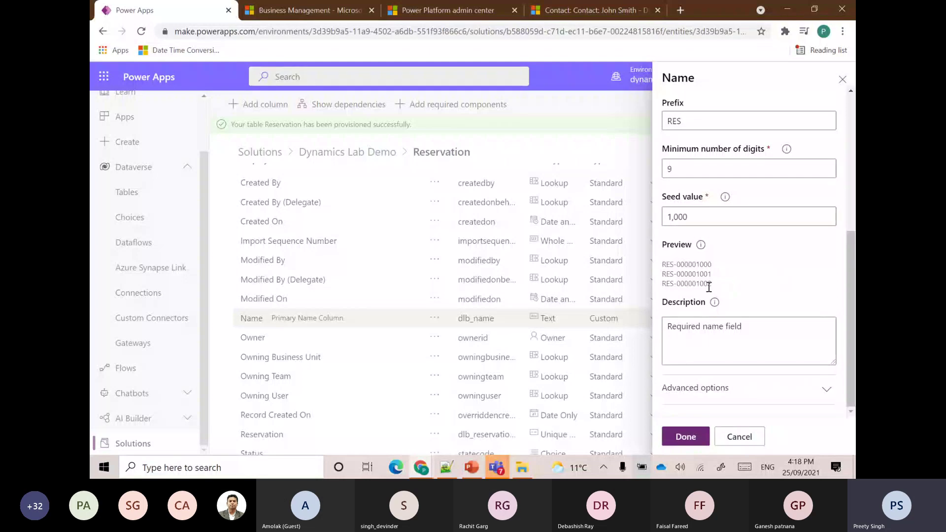
Step: Set the Name column's autonumber seed value to 0 and apply the column changes
{"action": "left_click_drag", "start_coordinate": [688, 216], "coordinate": [678, 217]}
{"action": "key", "text": "ctrl+a"}
{"action": "type", "text": "0"}
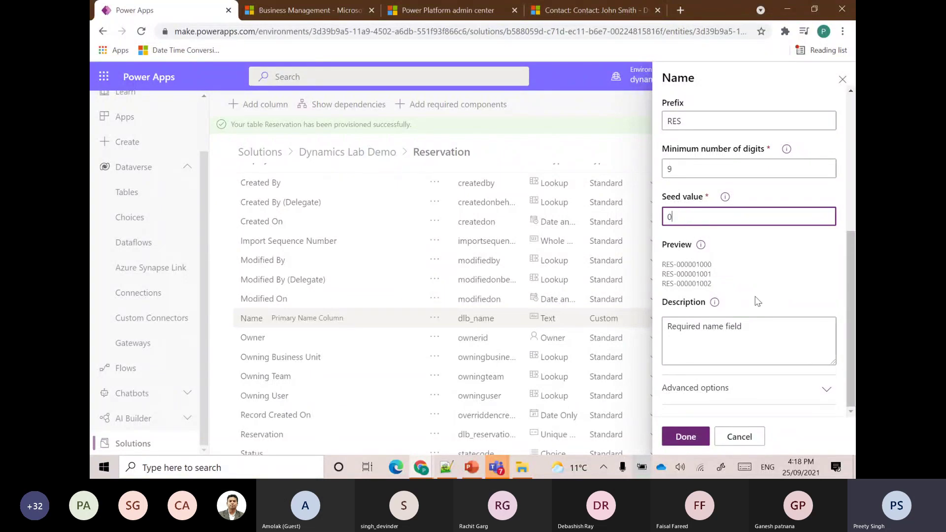
{"action": "left_click", "coordinate": [690, 437]}
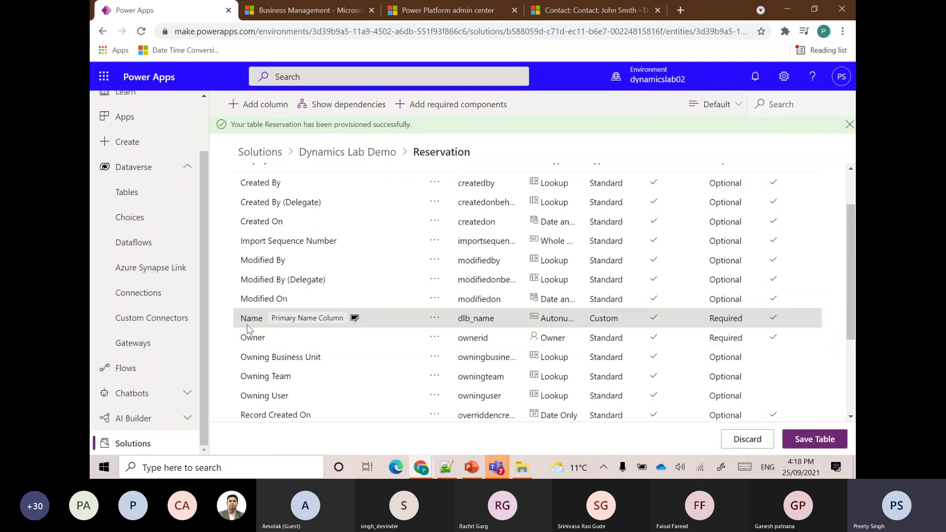
Step: Start a new Reservation column with the display name Travel Date and the data type Date and Time
{"action": "scroll", "coordinate": [421, 347], "scroll_direction": "up", "scroll_amount": 3}
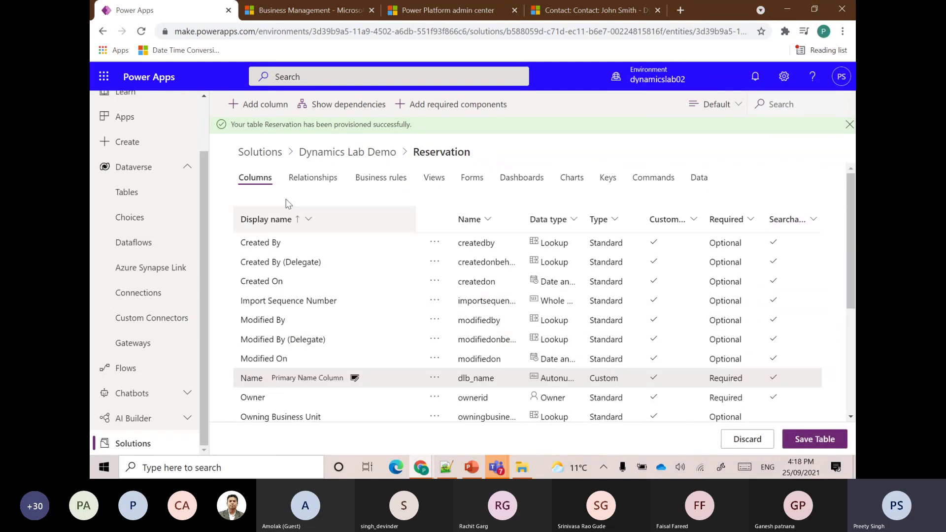
{"action": "left_click", "coordinate": [256, 106]}
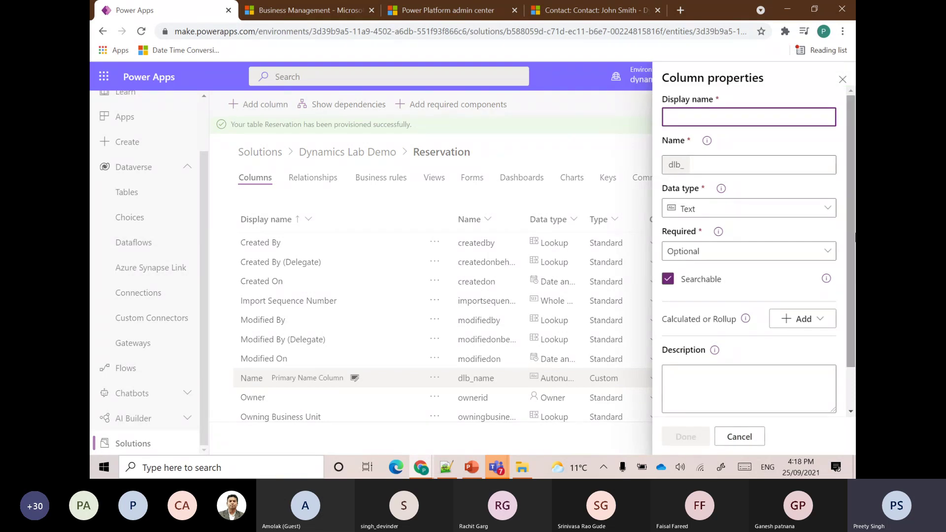
{"action": "type", "text": "Travel D"}
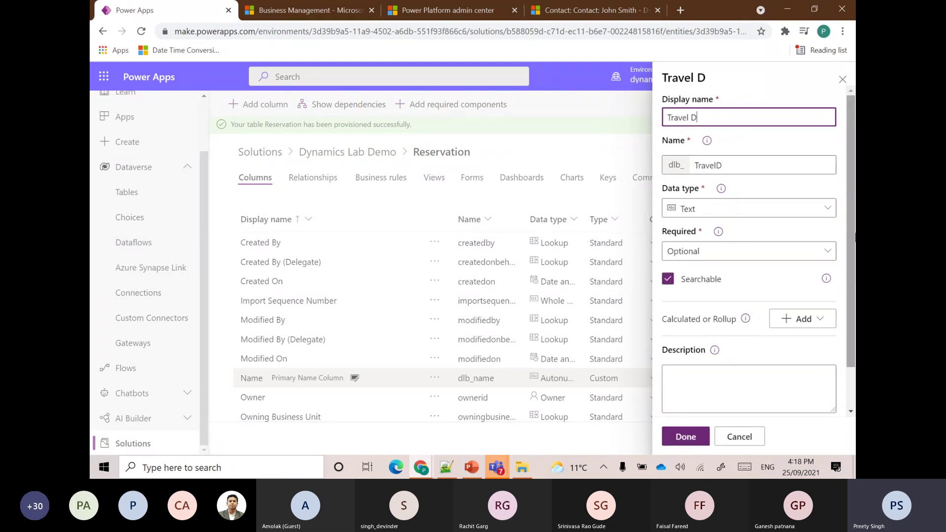
{"action": "type", "text": "ate"}
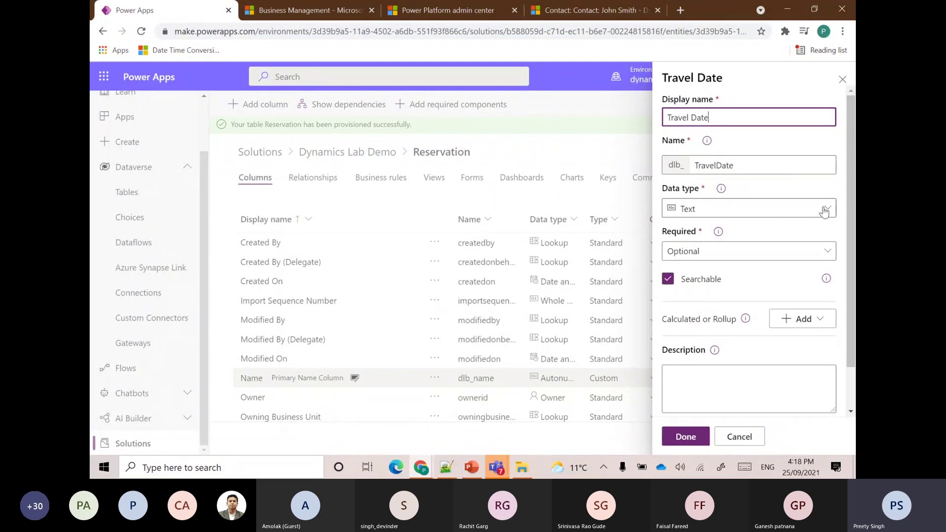
{"action": "left_click", "coordinate": [768, 208]}
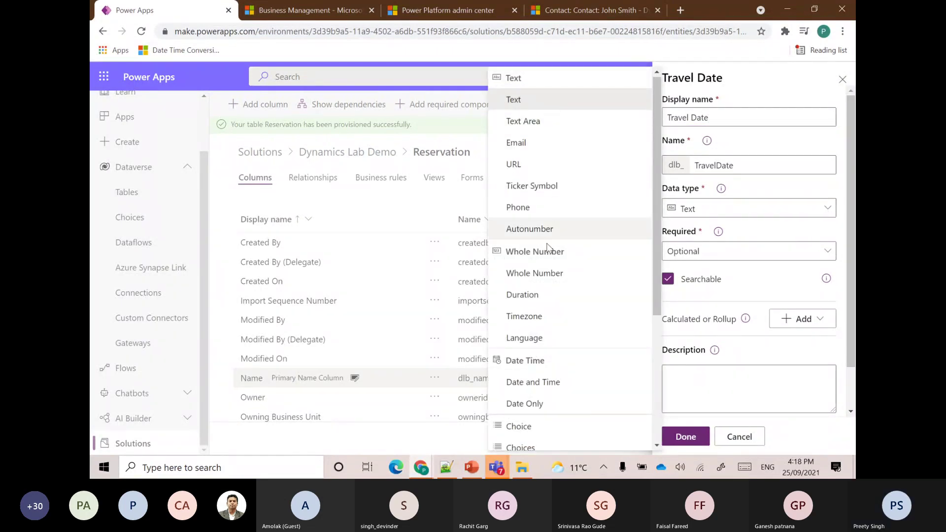
{"action": "scroll", "coordinate": [554, 295], "scroll_direction": "down", "scroll_amount": 2}
{"action": "left_click", "coordinate": [545, 266]}
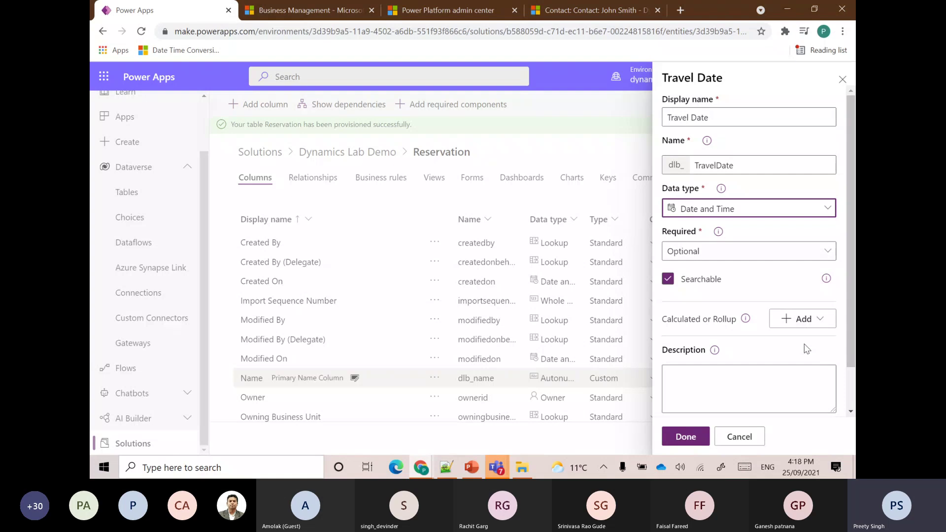
Step: Examine the Travel Date column's Required, Searchable and Calculated or Rollup options, keeping it optional and searchable
{"action": "left_click", "coordinate": [818, 251]}
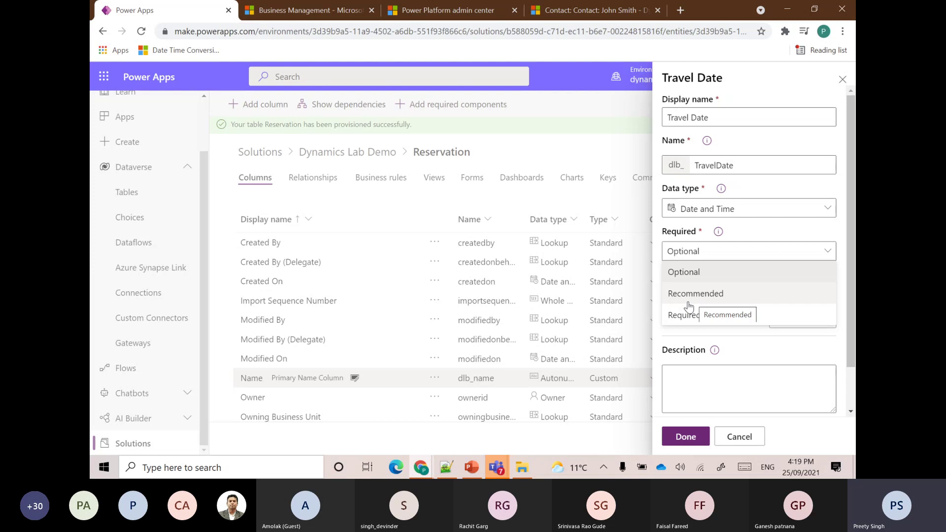
{"action": "left_click", "coordinate": [784, 356]}
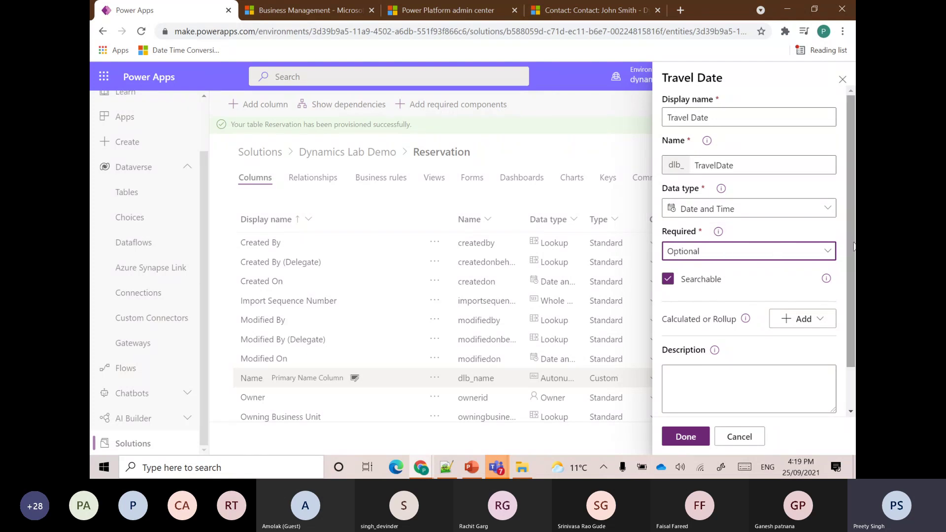
{"action": "scroll", "coordinate": [853, 247], "scroll_direction": "down", "scroll_amount": 1}
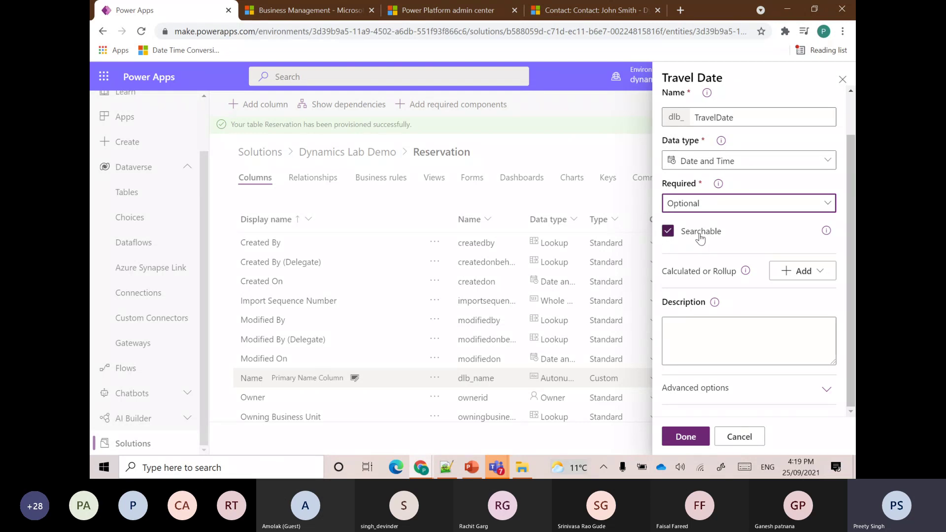
{"action": "left_click", "coordinate": [667, 231]}
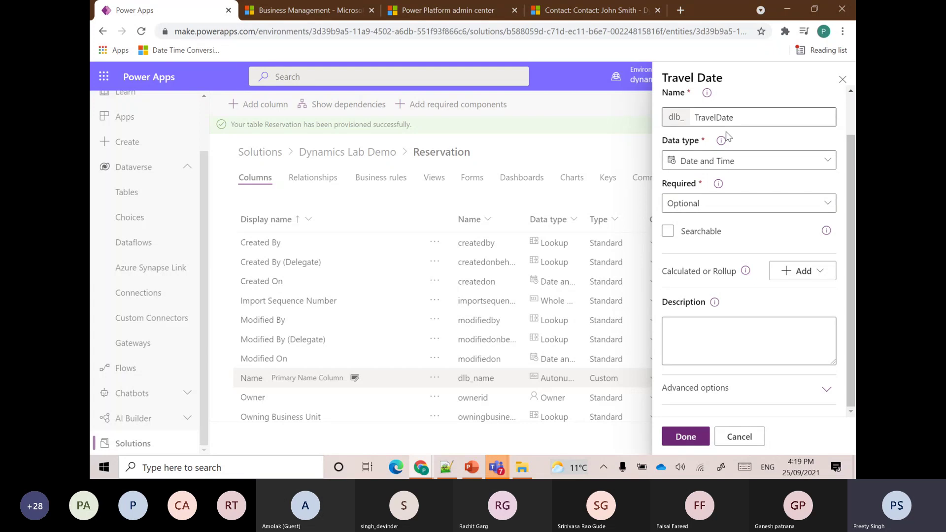
{"action": "left_click", "coordinate": [667, 233]}
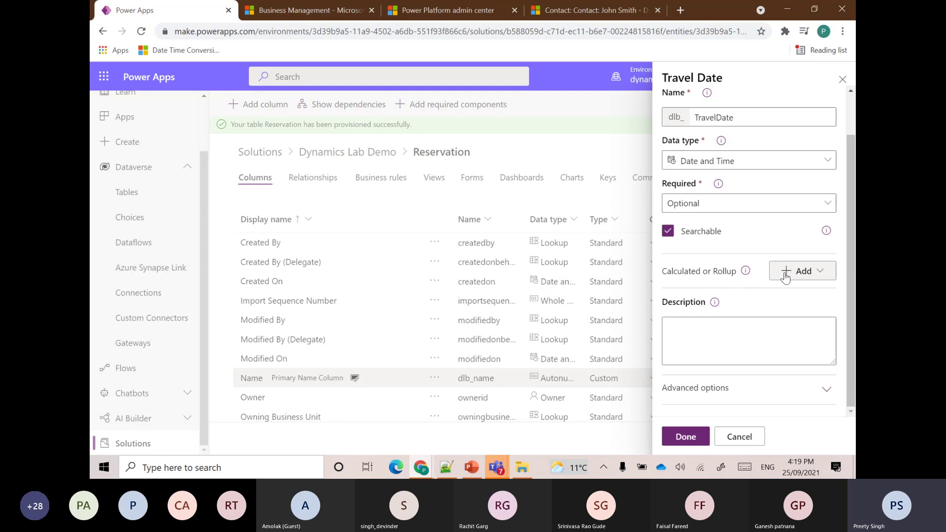
{"action": "left_click", "coordinate": [819, 273]}
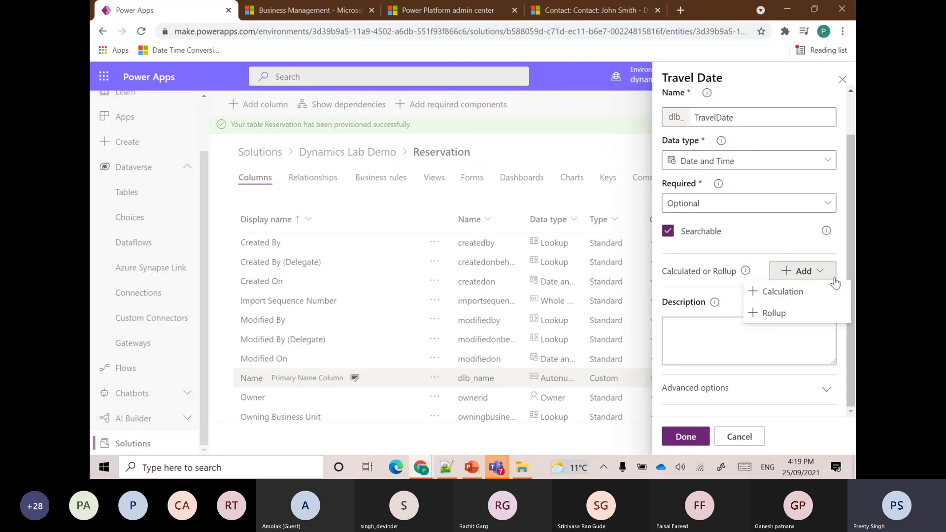
{"action": "left_click", "coordinate": [753, 240]}
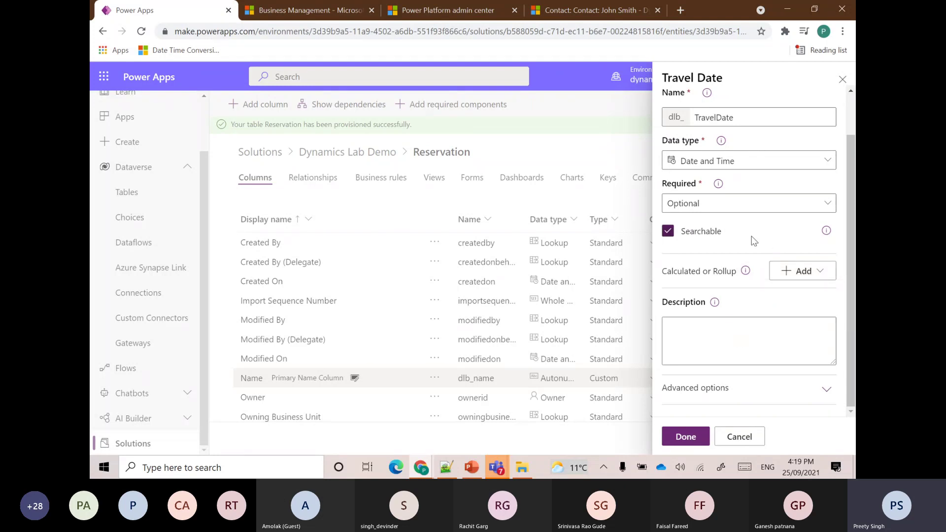
Step: Finish the Travel Date column with its description left blank
{"action": "left_click", "coordinate": [726, 342]}
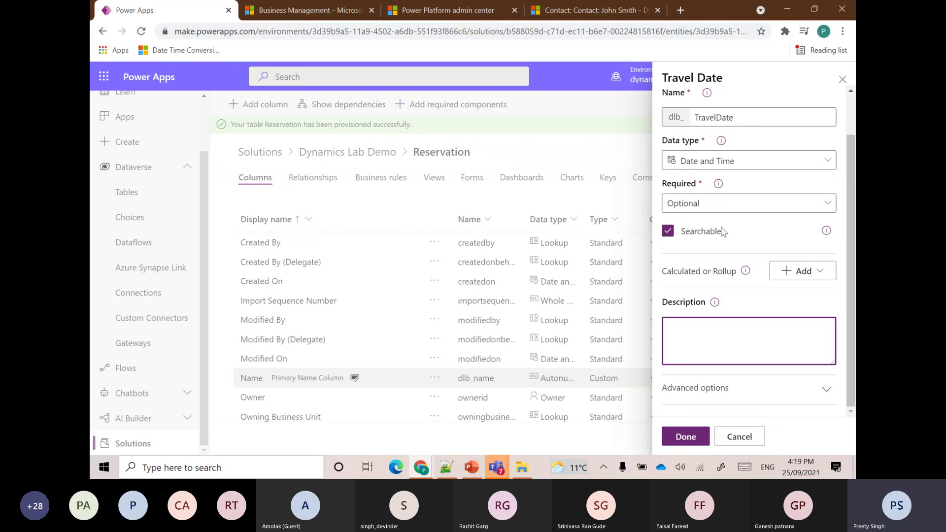
{"action": "scroll", "coordinate": [793, 244], "scroll_direction": "up", "scroll_amount": 1}
{"action": "scroll", "coordinate": [793, 244], "scroll_direction": "up", "scroll_amount": 1}
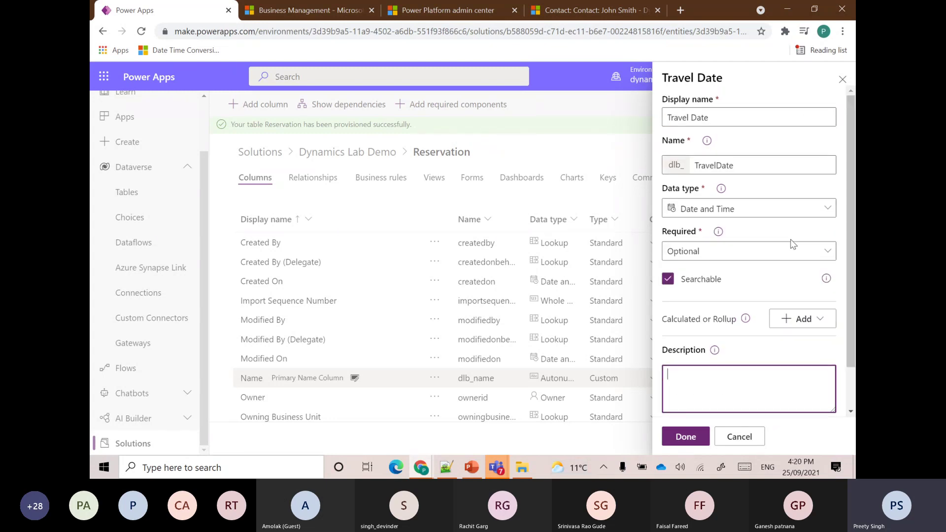
{"action": "scroll", "coordinate": [793, 243], "scroll_direction": "down", "scroll_amount": 1}
{"action": "left_click", "coordinate": [685, 437]}
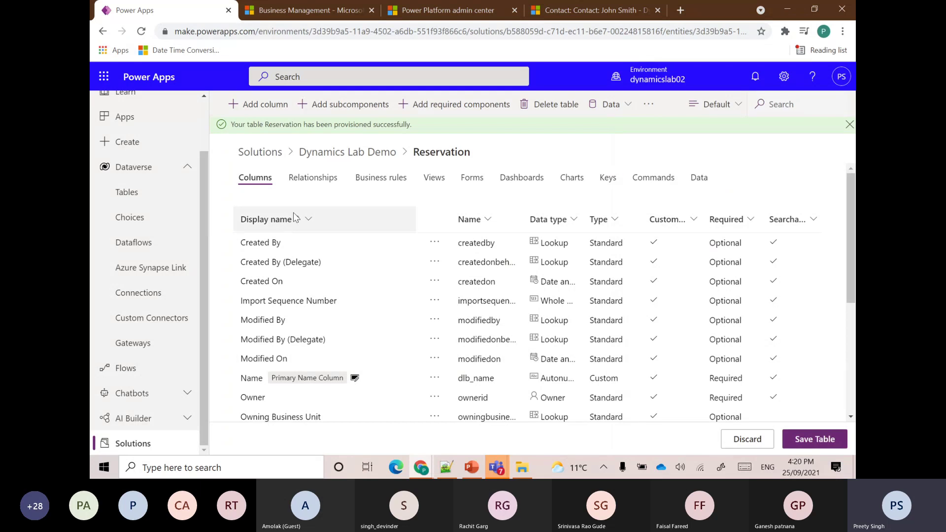
Step: Start another Reservation column with the display name Passenger and the data type Lookup
{"action": "left_click", "coordinate": [259, 113]}
{"action": "left_click", "coordinate": [688, 117]}
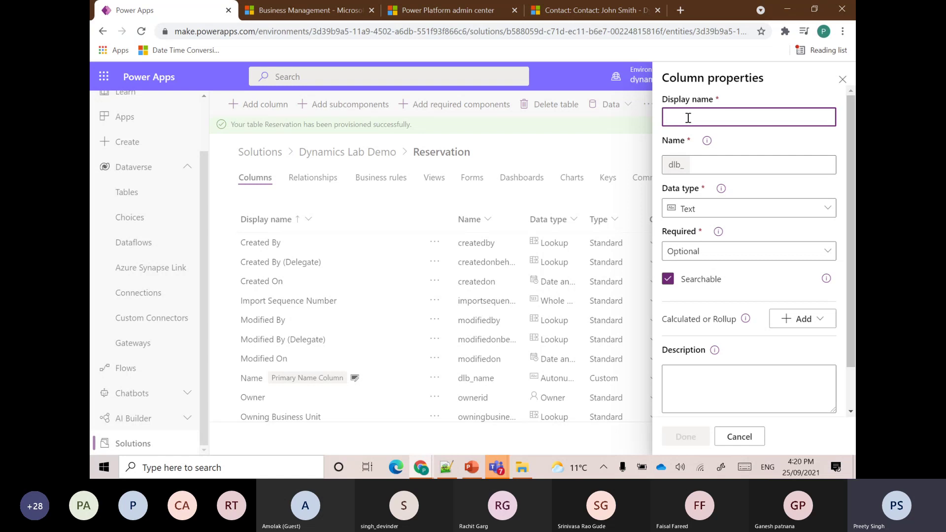
{"action": "type", "text": "Passeng"}
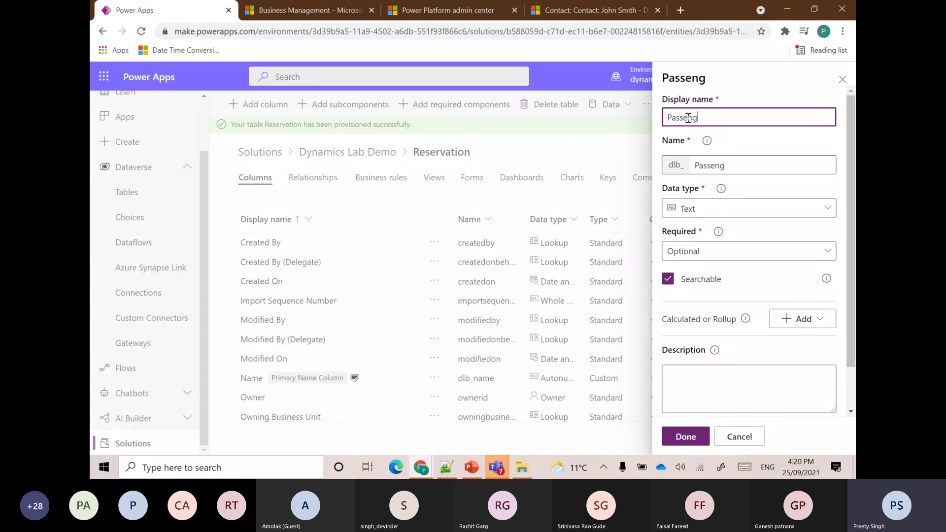
{"action": "type", "text": "er"}
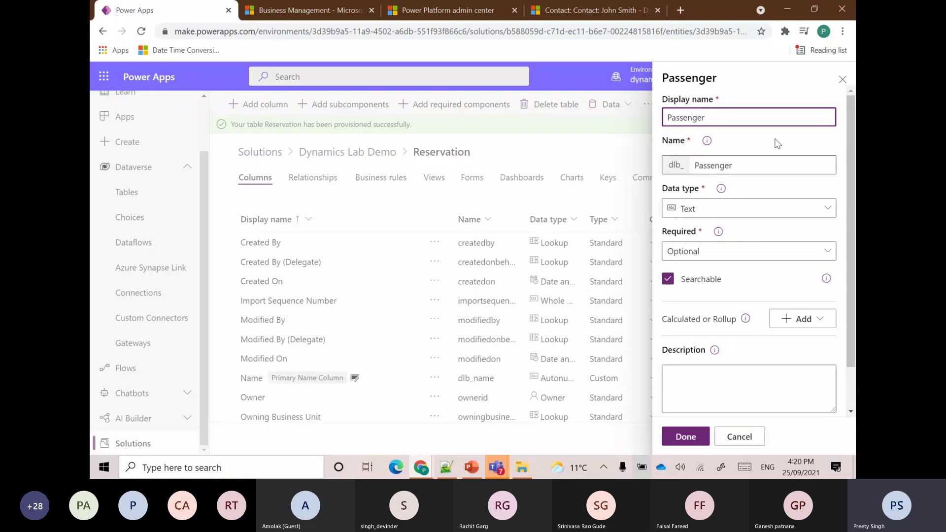
{"action": "left_click", "coordinate": [749, 213]}
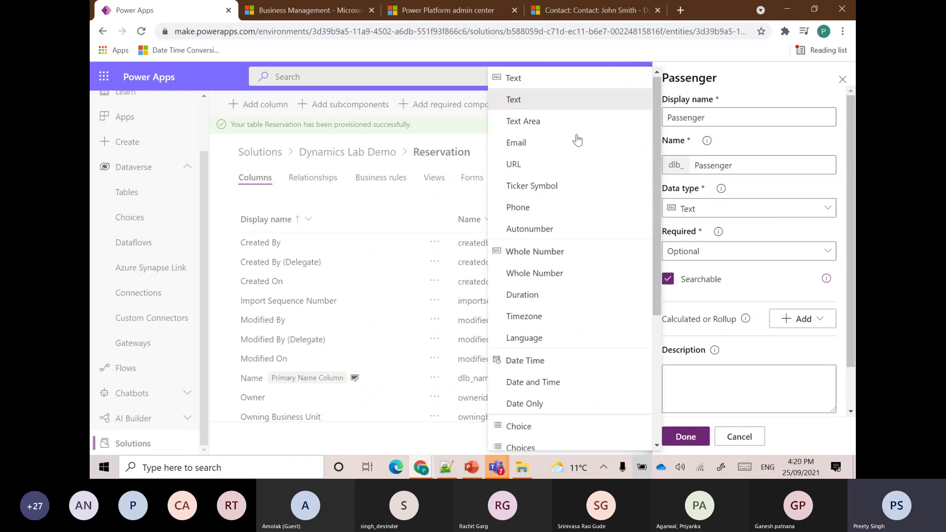
{"action": "scroll", "coordinate": [535, 282], "scroll_direction": "down", "scroll_amount": 1}
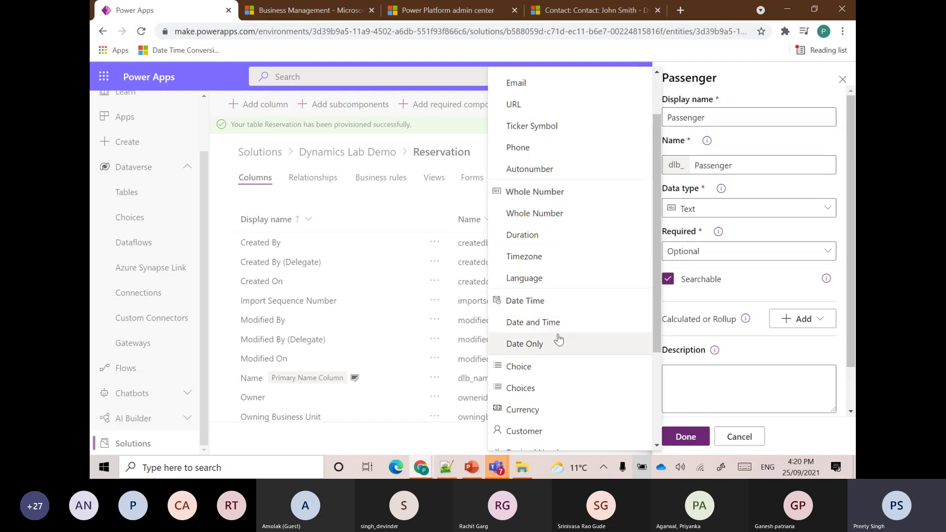
{"action": "scroll", "coordinate": [542, 379], "scroll_direction": "down", "scroll_amount": 3}
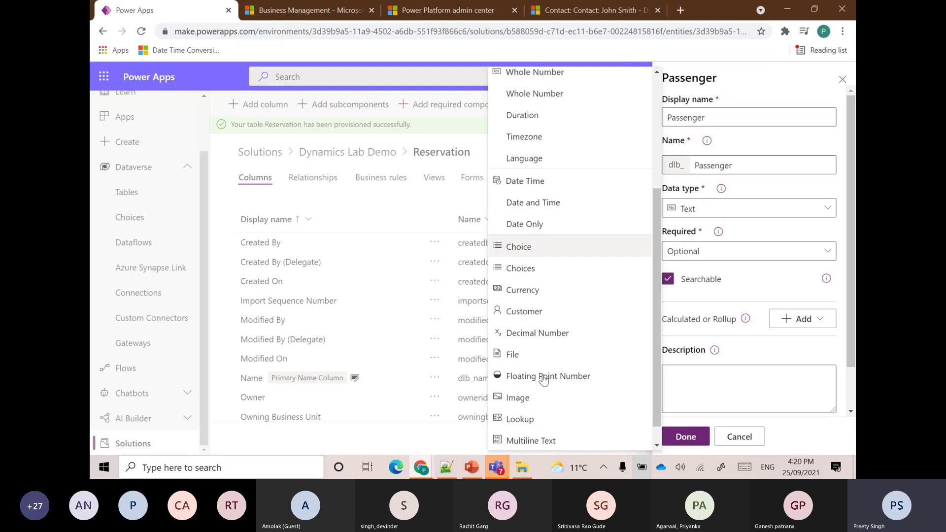
{"action": "left_click", "coordinate": [530, 400]}
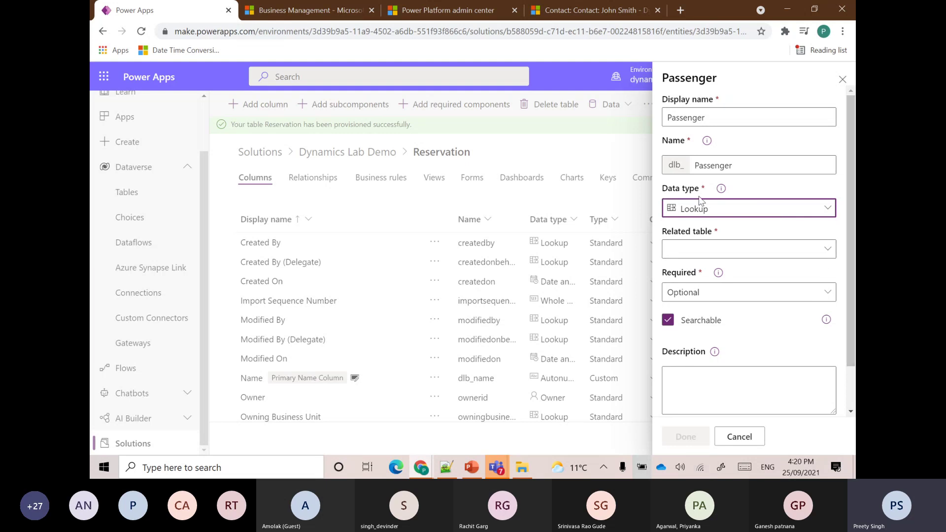
Step: Set the Passenger lookup column's related table to Contact
{"action": "left_click", "coordinate": [825, 255]}
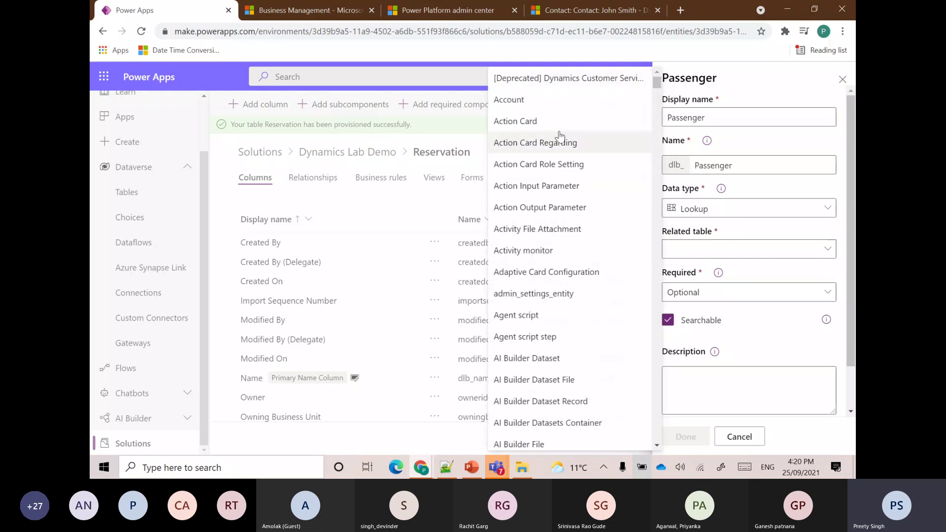
{"action": "scroll", "coordinate": [564, 298], "scroll_direction": "down", "scroll_amount": 10}
{"action": "scroll", "coordinate": [563, 298], "scroll_direction": "down", "scroll_amount": 7}
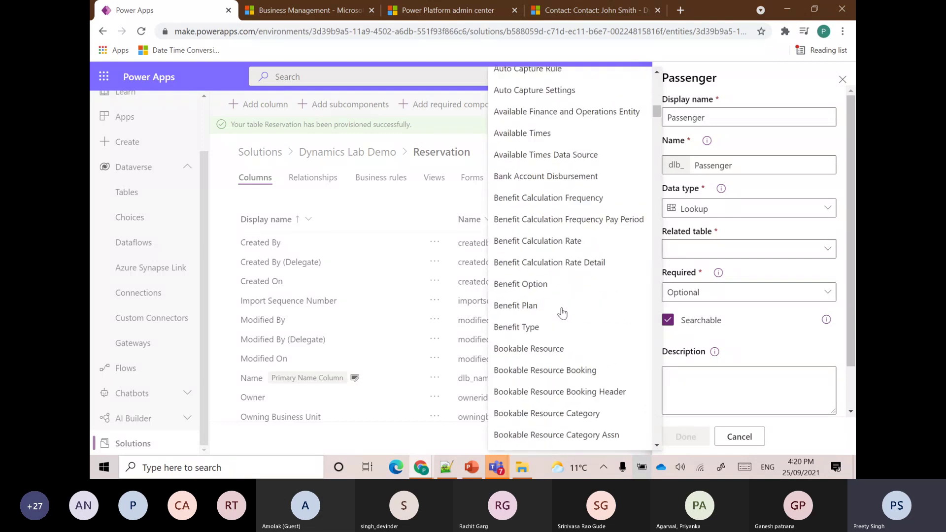
{"action": "scroll", "coordinate": [561, 312], "scroll_direction": "up", "scroll_amount": 2}
{"action": "scroll", "coordinate": [562, 312], "scroll_direction": "down", "scroll_amount": 10}
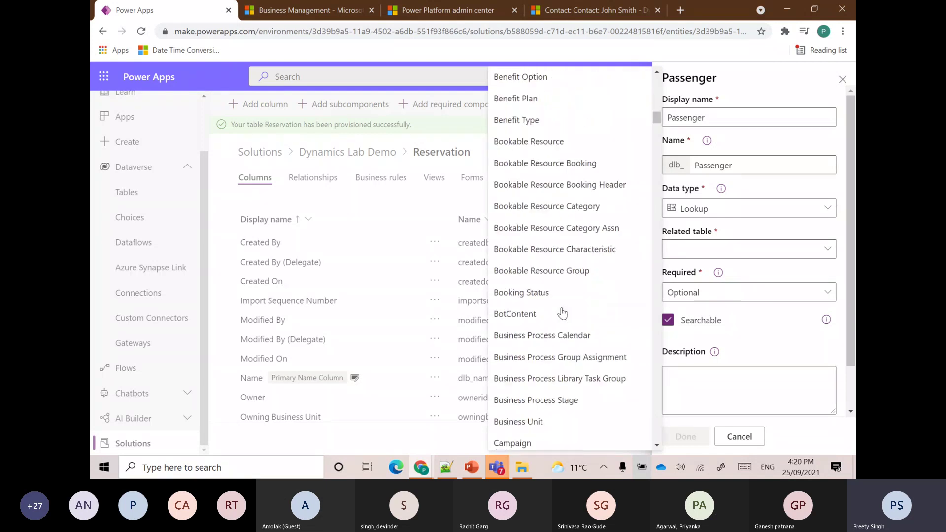
{"action": "scroll", "coordinate": [556, 296], "scroll_direction": "down", "scroll_amount": 3}
{"action": "scroll", "coordinate": [555, 291], "scroll_direction": "down", "scroll_amount": 5}
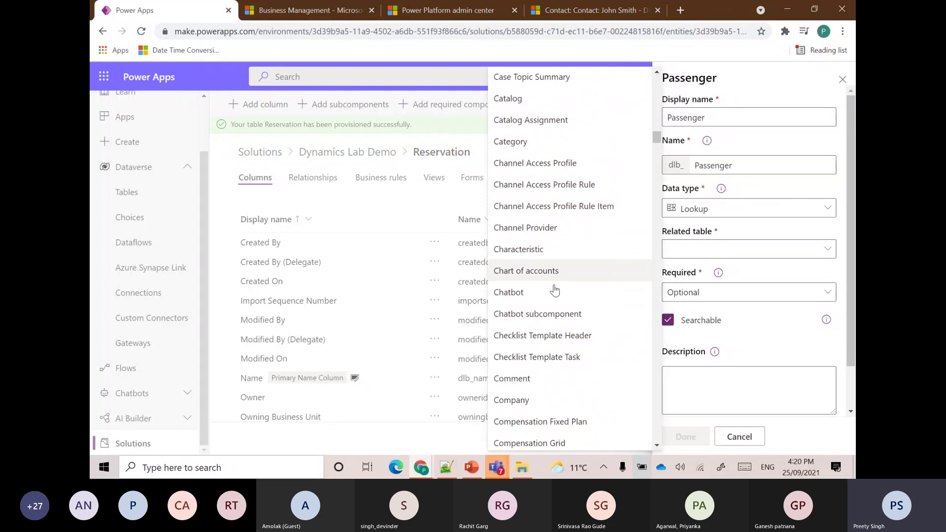
{"action": "scroll", "coordinate": [554, 291], "scroll_direction": "down", "scroll_amount": 6}
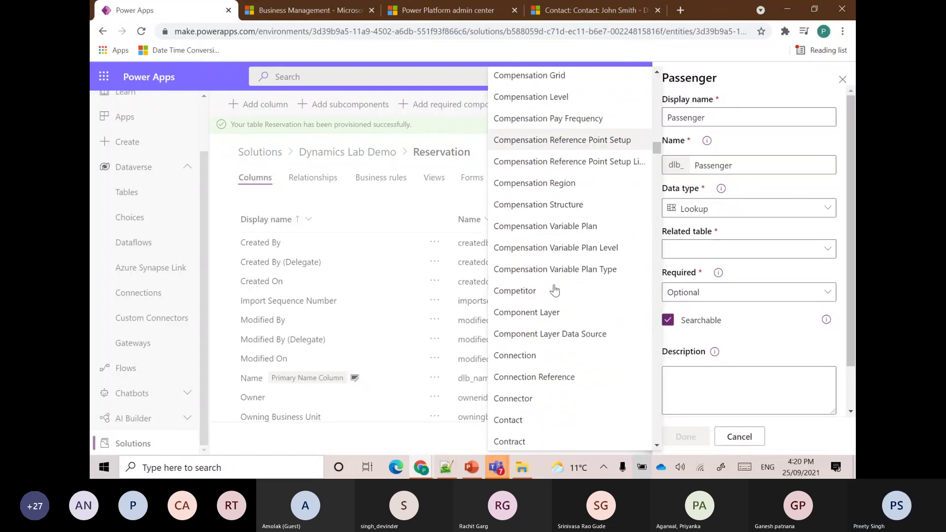
{"action": "left_click", "coordinate": [540, 270]}
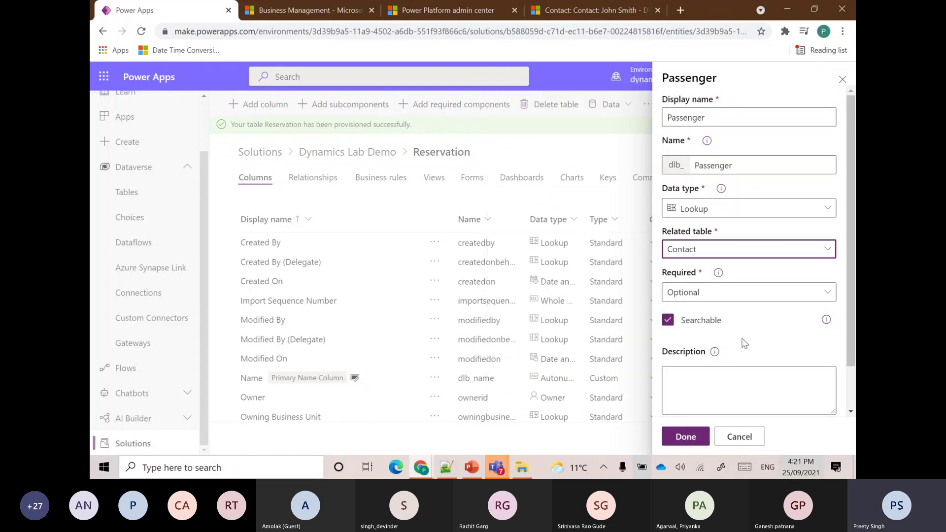
Step: Make the Passenger column required and finish adding it to the Reservation table
{"action": "left_click", "coordinate": [826, 296]}
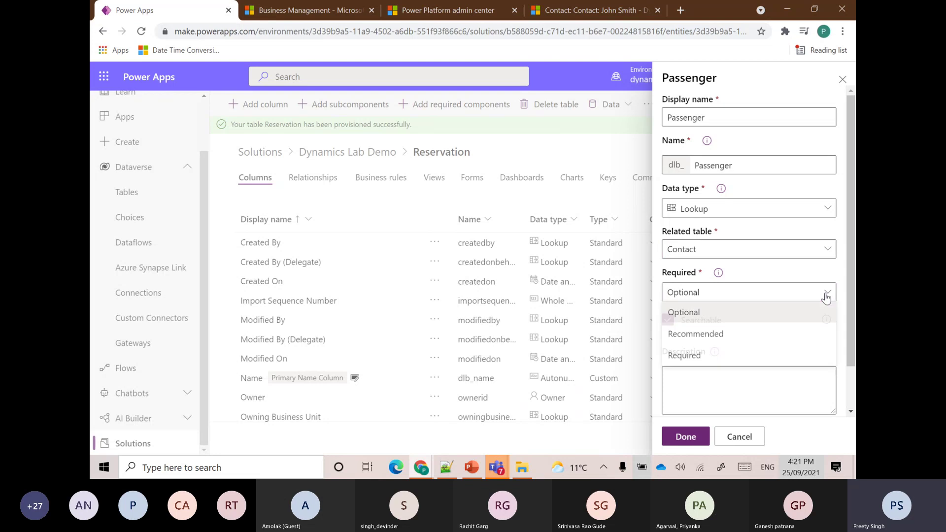
{"action": "left_click", "coordinate": [718, 357]}
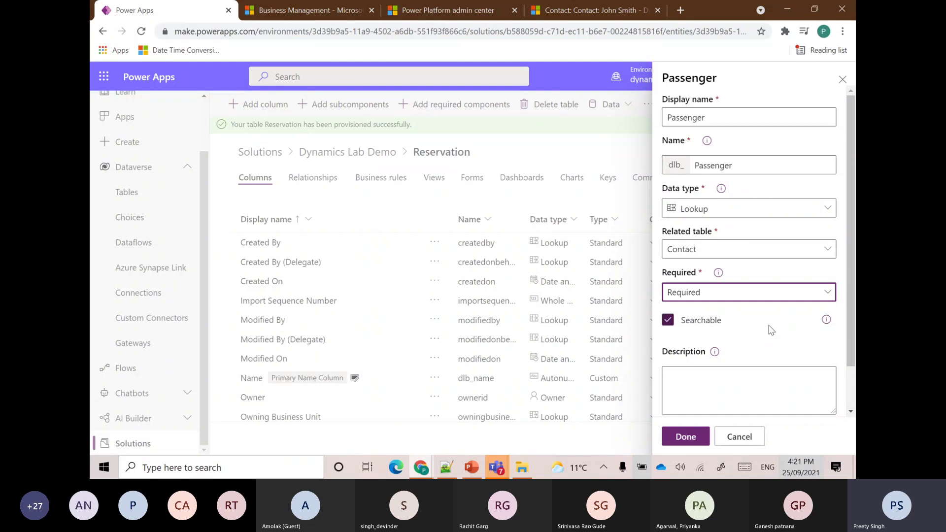
{"action": "left_click", "coordinate": [685, 437]}
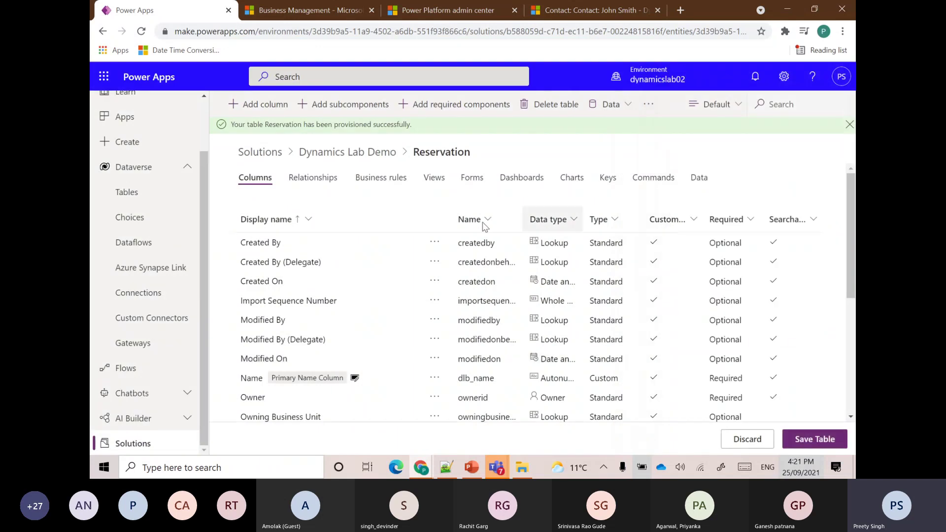
Step: Start a new Reservation column with the display name Cruise and the data type Lookup
{"action": "left_click", "coordinate": [269, 109]}
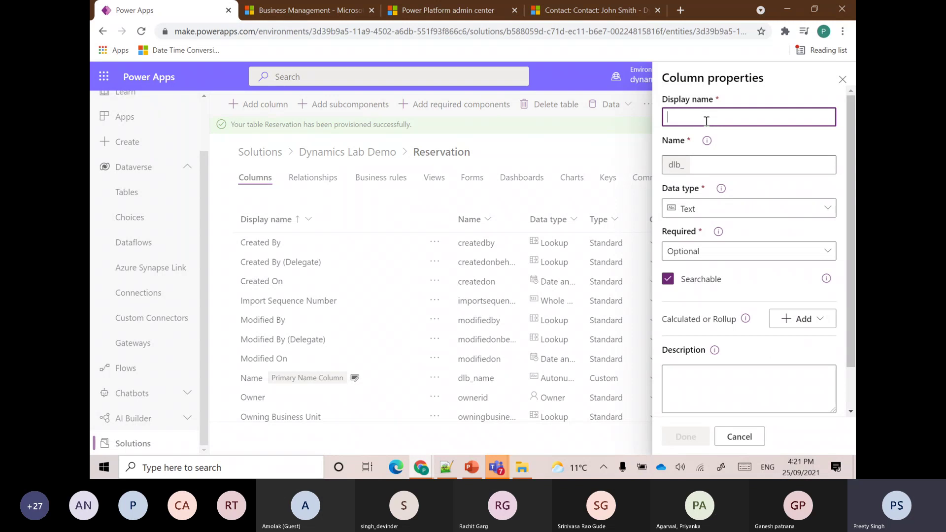
{"action": "type", "text": "Cruise"}
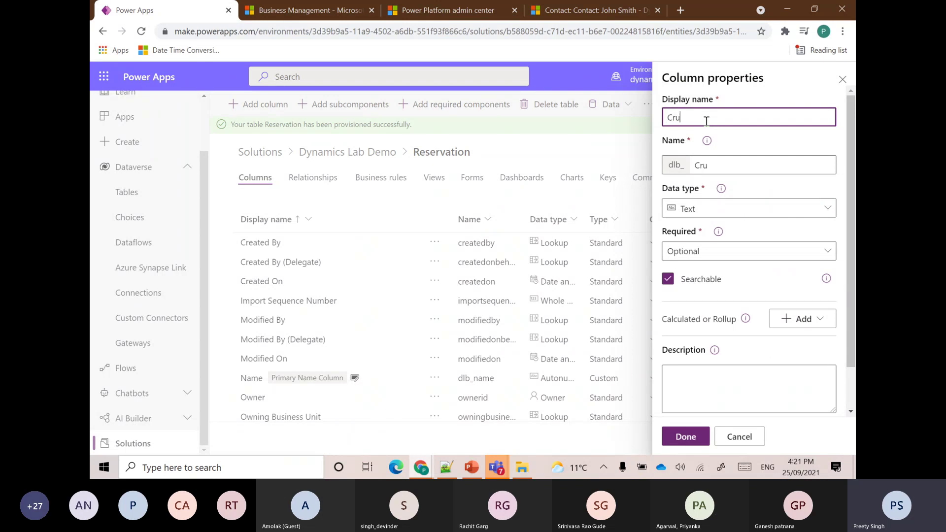
{"action": "left_click", "coordinate": [705, 211]}
{"action": "scroll", "coordinate": [570, 312], "scroll_direction": "down", "scroll_amount": 3}
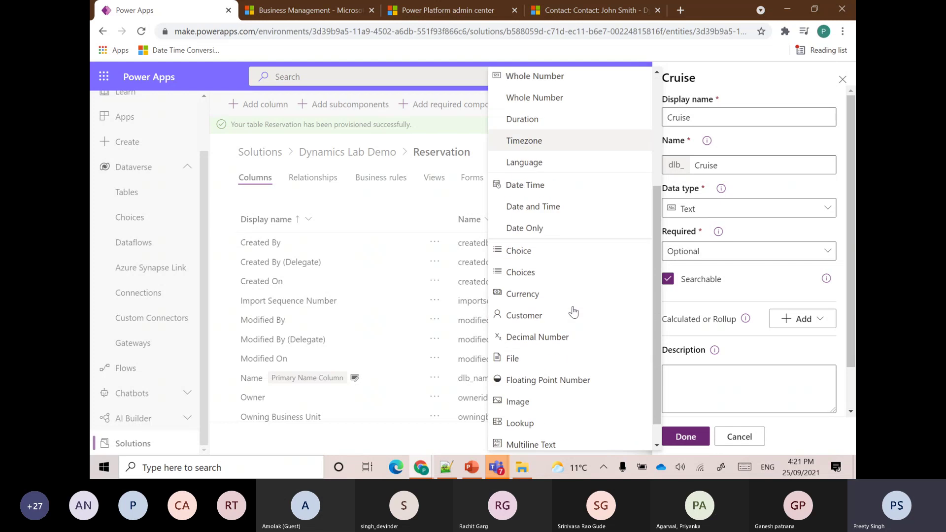
{"action": "scroll", "coordinate": [542, 340], "scroll_direction": "down", "scroll_amount": 1}
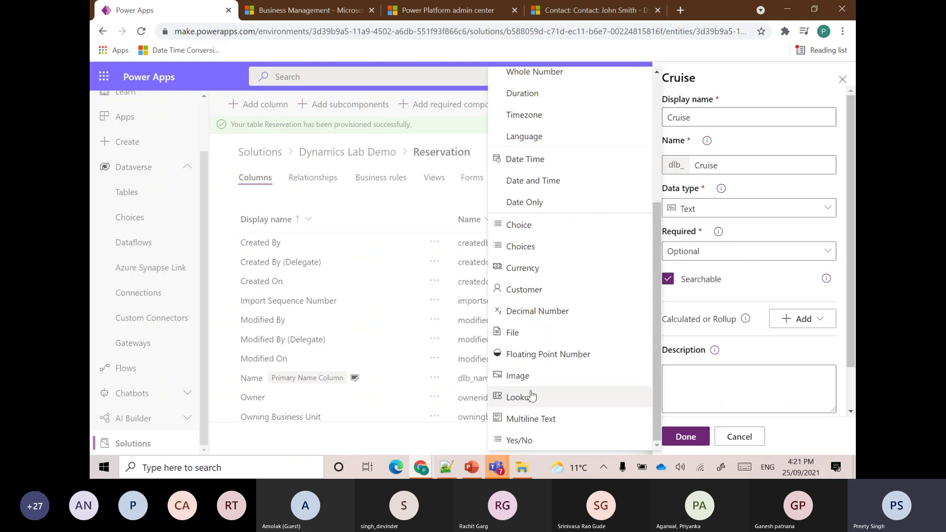
{"action": "left_click", "coordinate": [531, 398]}
Step: Set the Cruise lookup column's related table to Cruise
{"action": "left_click", "coordinate": [689, 254]}
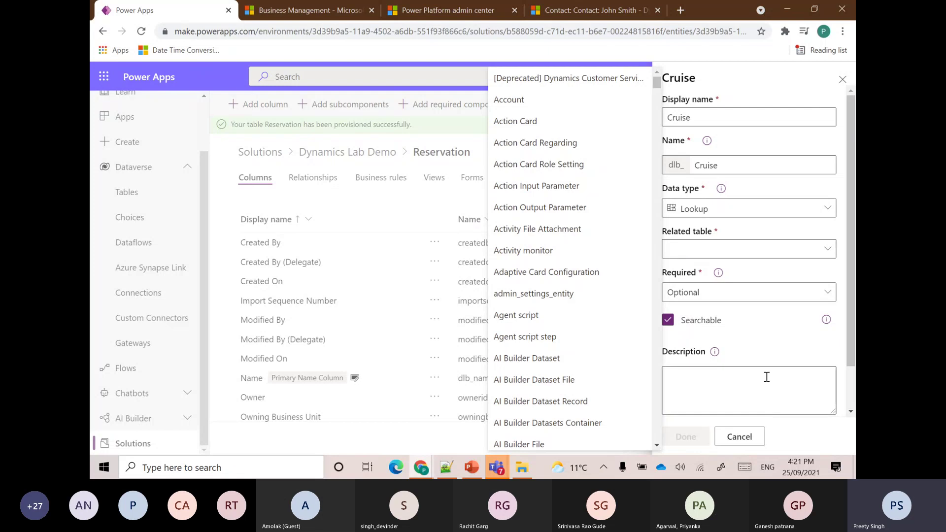
{"action": "scroll", "coordinate": [707, 375], "scroll_direction": "down", "scroll_amount": 1}
{"action": "scroll", "coordinate": [693, 258], "scroll_direction": "up", "scroll_amount": 1}
{"action": "left_click", "coordinate": [746, 248]}
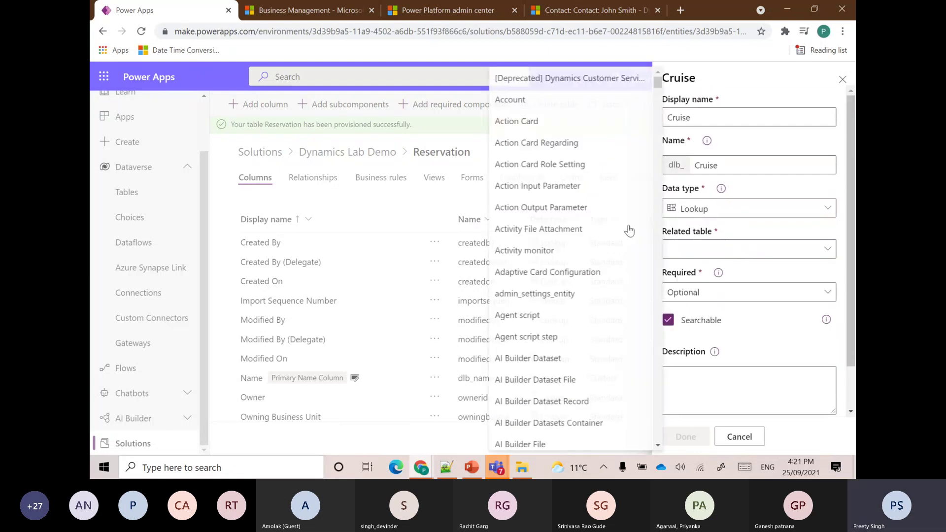
{"action": "scroll", "coordinate": [567, 306], "scroll_direction": "down", "scroll_amount": 20}
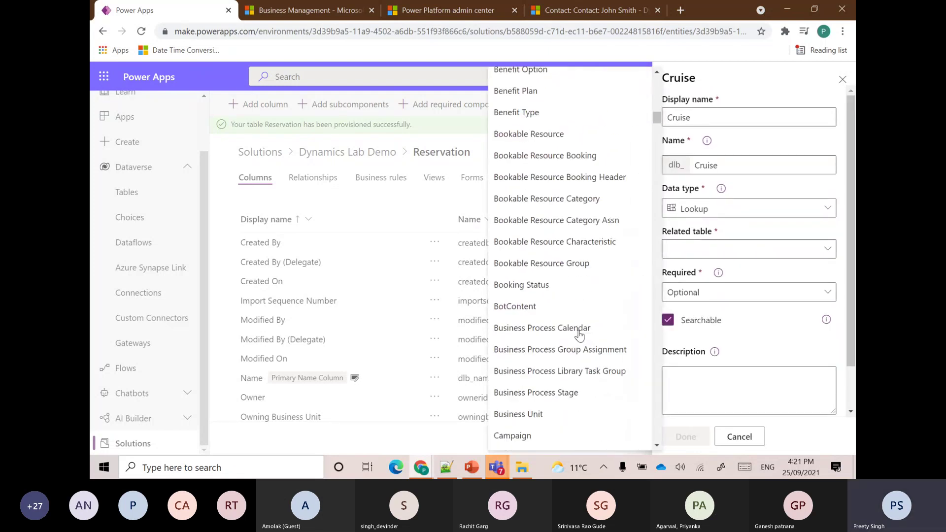
{"action": "scroll", "coordinate": [579, 336], "scroll_direction": "down", "scroll_amount": 20}
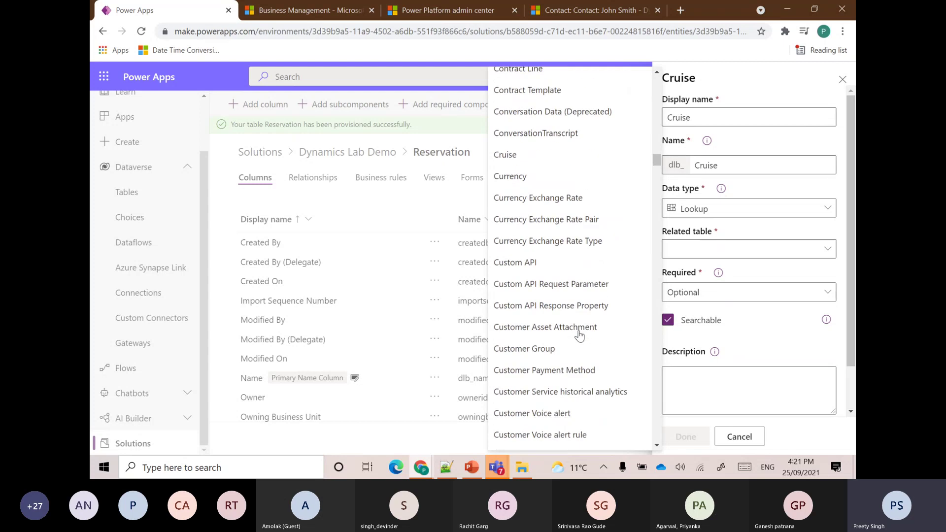
{"action": "scroll", "coordinate": [542, 296], "scroll_direction": "up", "scroll_amount": 2}
{"action": "left_click", "coordinate": [508, 214]}
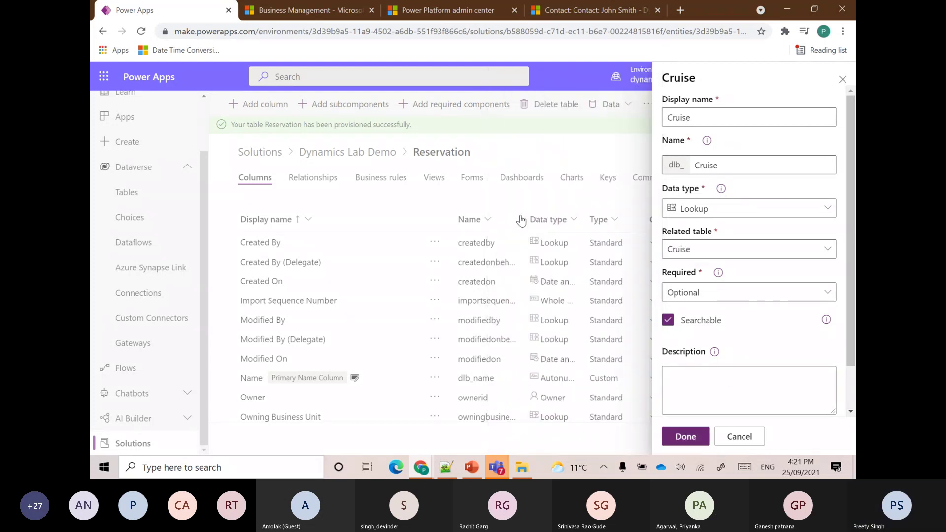
Step: Make the Cruise column required and finish adding it to the Reservation table
{"action": "left_click", "coordinate": [749, 292]}
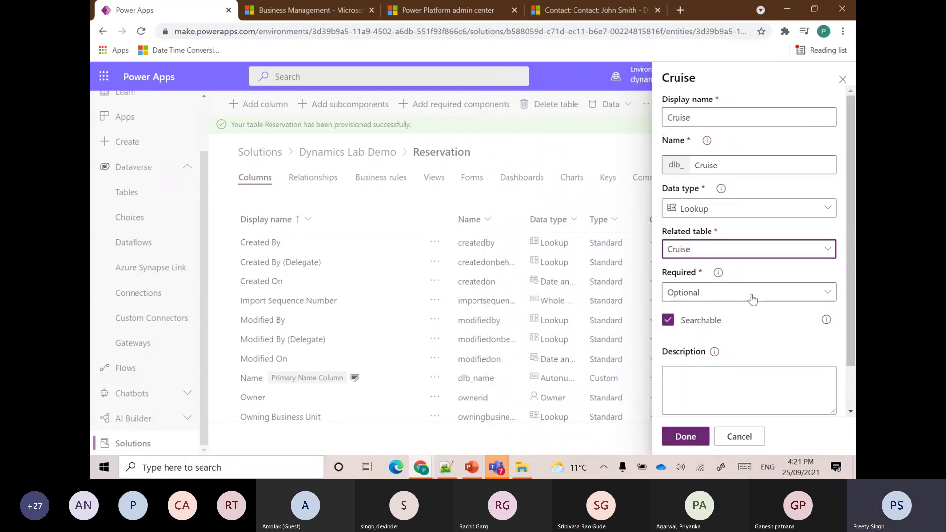
{"action": "left_click", "coordinate": [711, 354]}
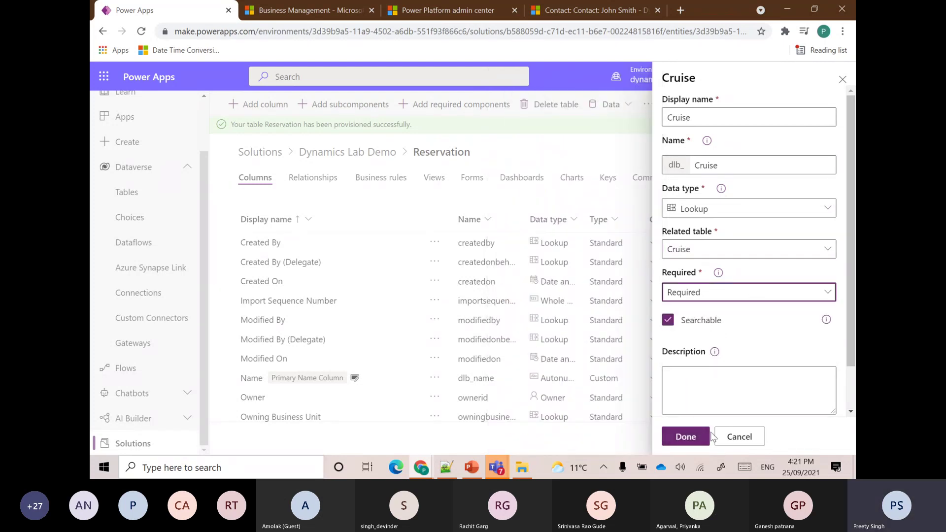
{"action": "left_click", "coordinate": [684, 440]}
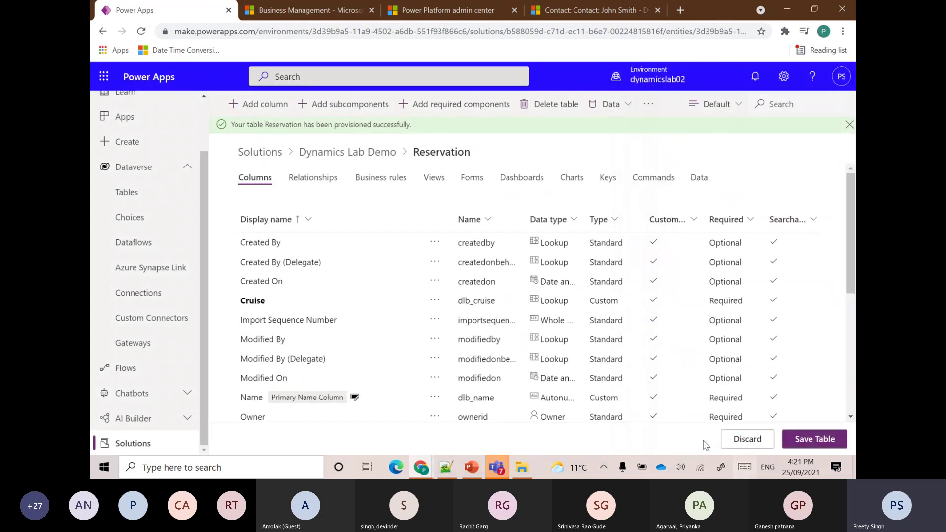
Step: Start a new Reservation column with the data type Choice and the display name Deal Type
{"action": "left_click", "coordinate": [261, 112]}
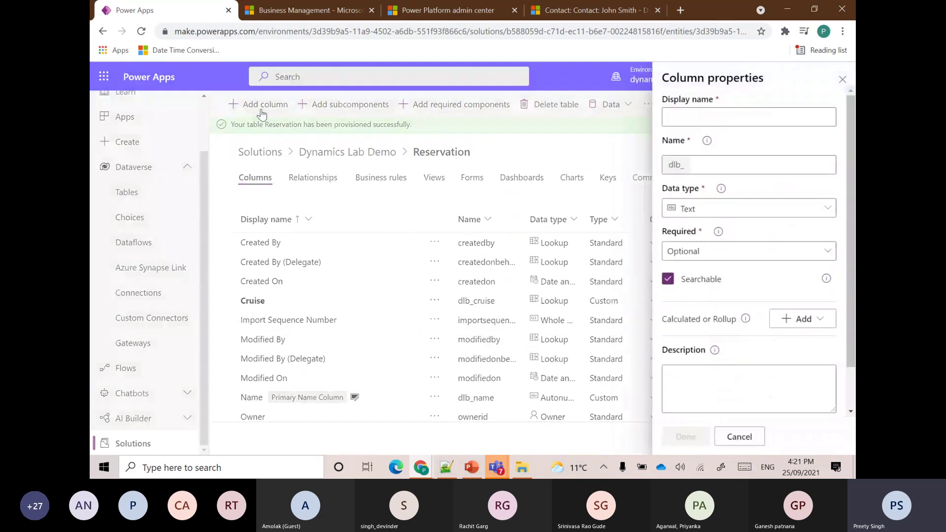
{"action": "left_click", "coordinate": [739, 122]}
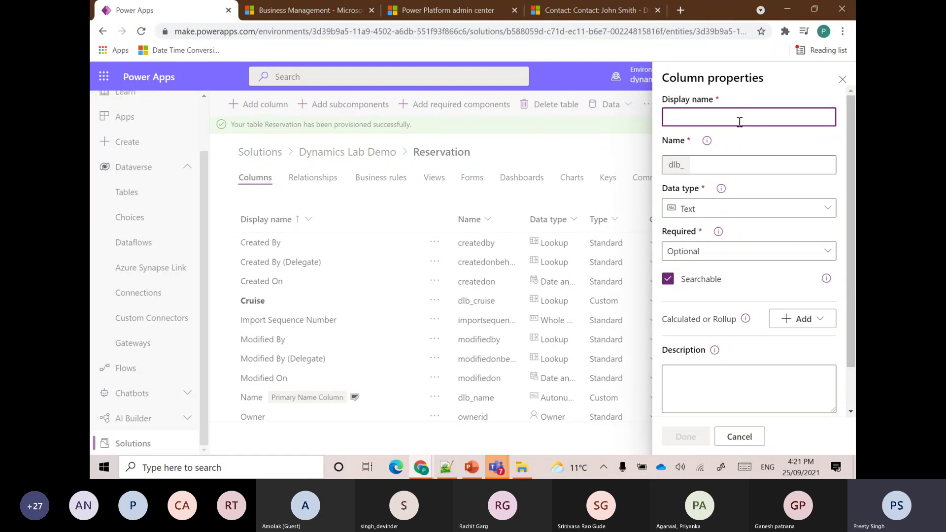
{"action": "left_click", "coordinate": [719, 209]}
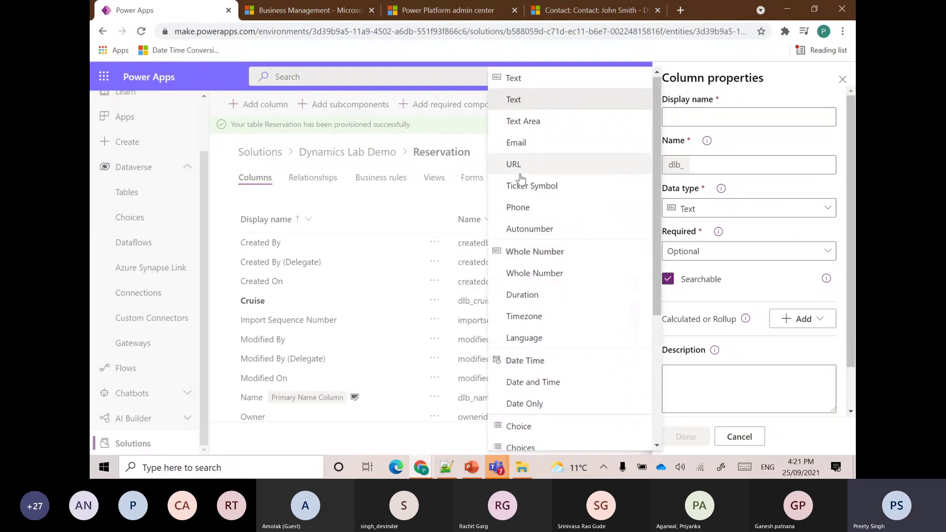
{"action": "scroll", "coordinate": [523, 197], "scroll_direction": "down", "scroll_amount": 1}
{"action": "left_click", "coordinate": [532, 367]}
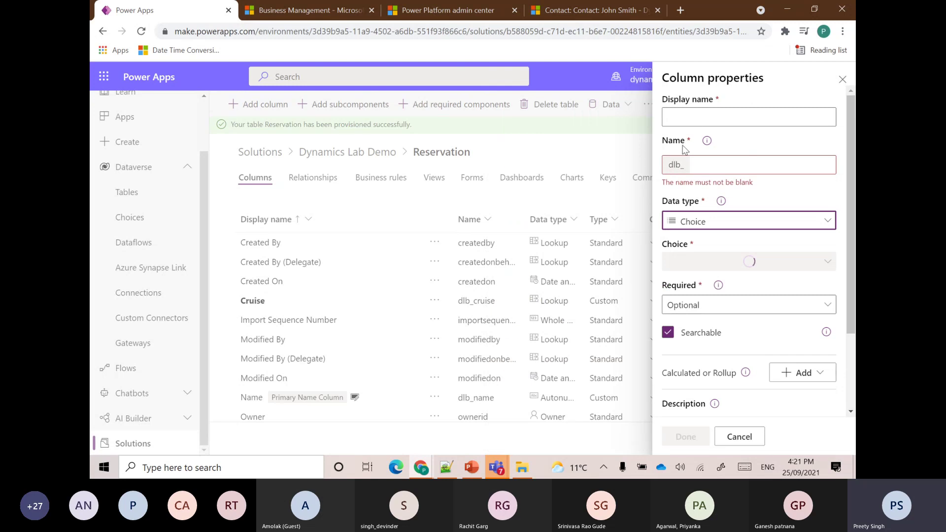
{"action": "left_click", "coordinate": [691, 122]}
{"action": "type", "text": "Deal Type"}
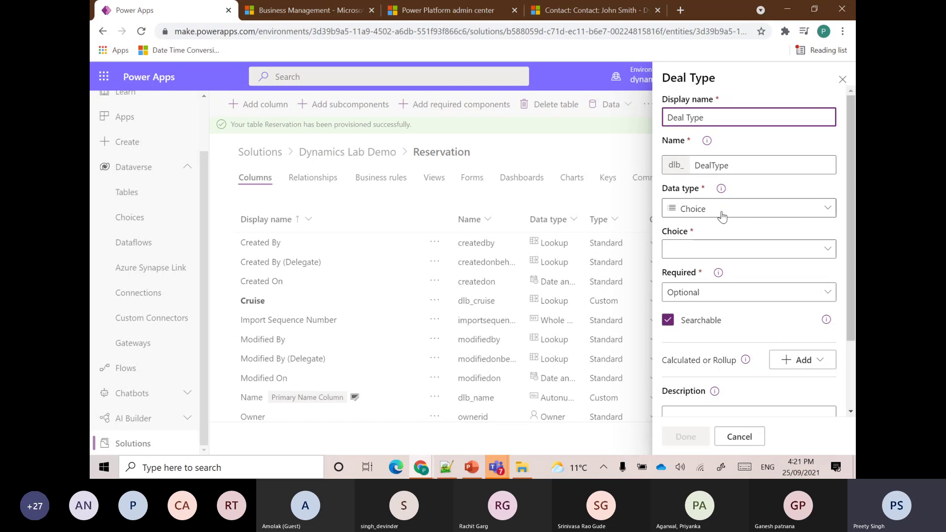
Step: Create a new choice for the Deal Type column and name its first item Deal Type
{"action": "left_click", "coordinate": [711, 251]}
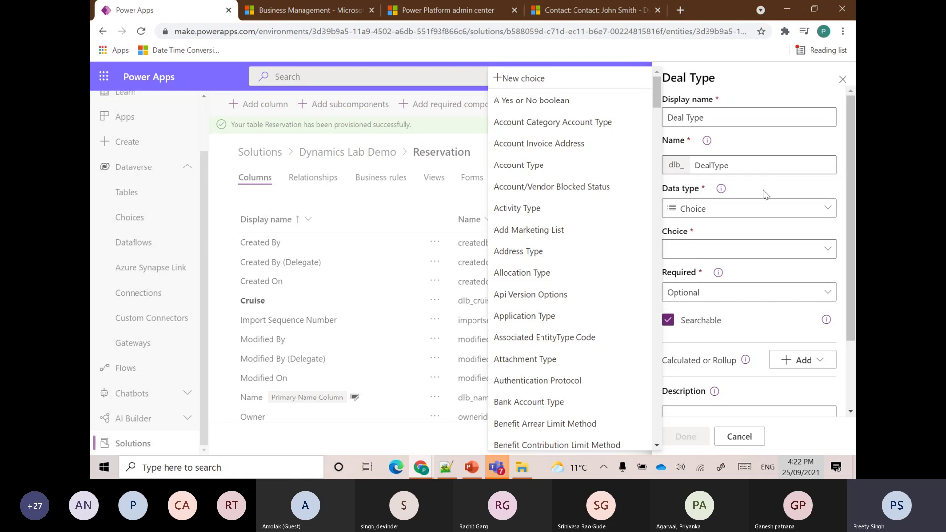
{"action": "left_click", "coordinate": [542, 79]}
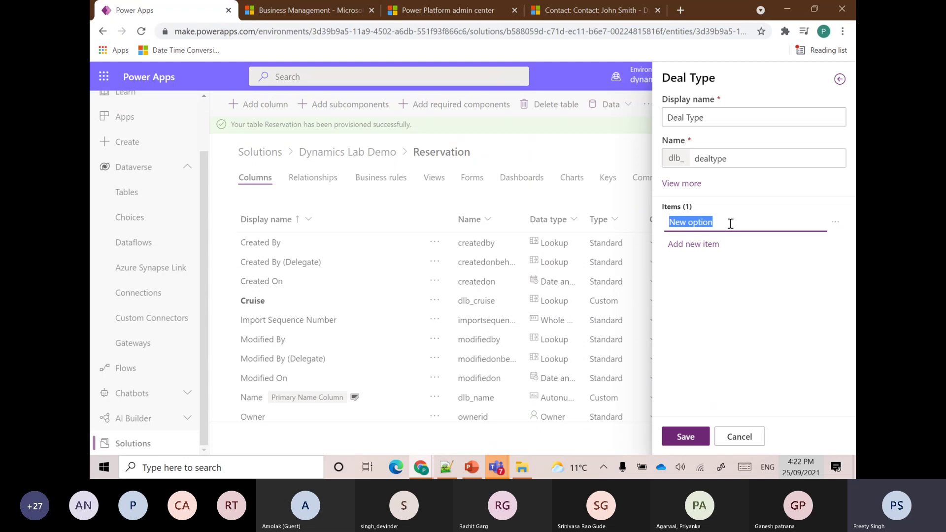
{"action": "type", "text": "Deal T"}
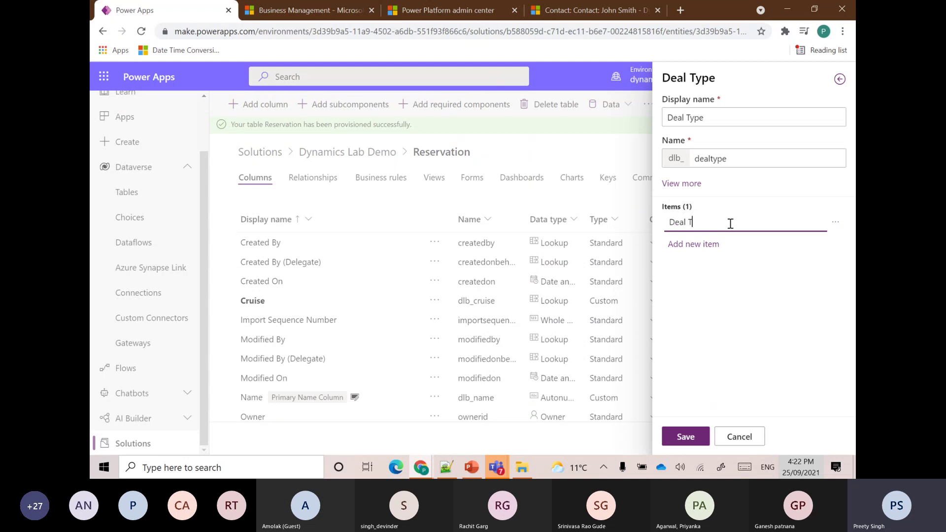
{"action": "type", "text": "ype"}
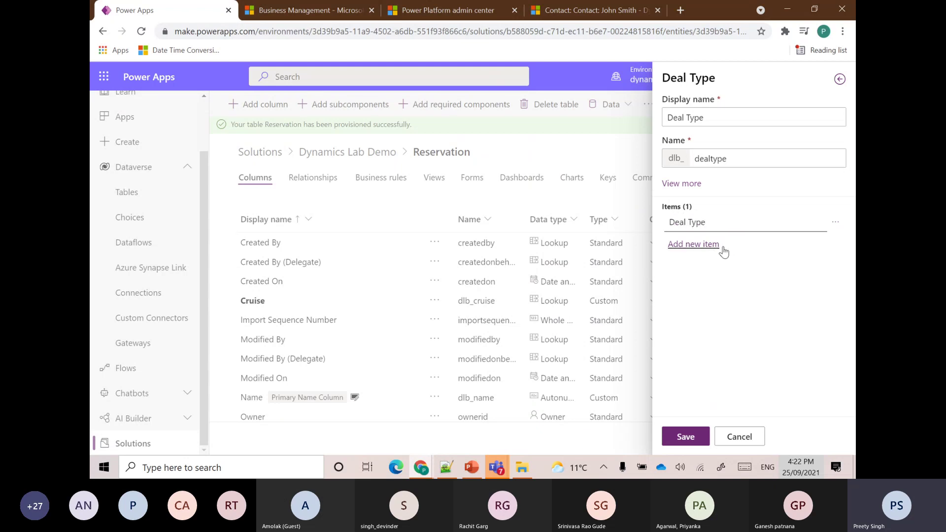
Step: Add the items Basic and Premium to the Deal Type choice and save it
{"action": "left_click", "coordinate": [709, 244]}
{"action": "left_click", "coordinate": [713, 247]}
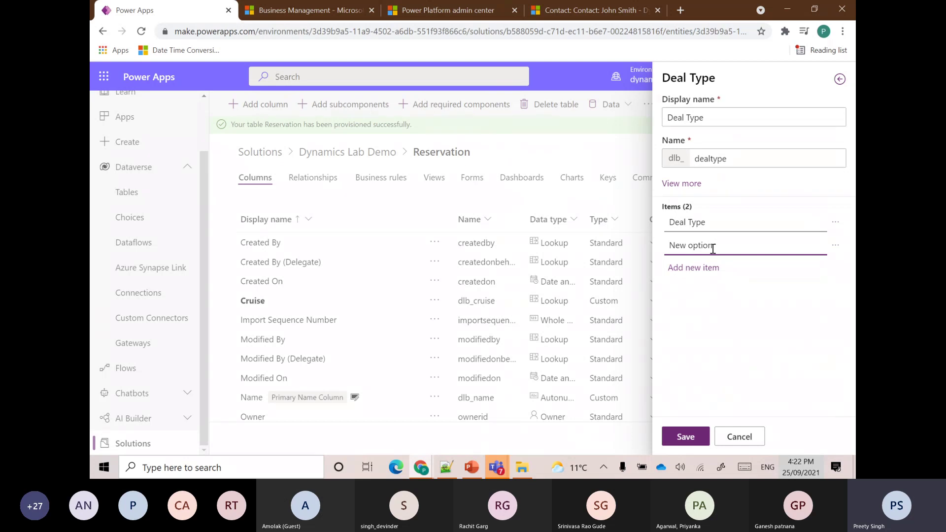
{"action": "key", "text": "ctrl+a"}
{"action": "type", "text": "Ba"}
{"action": "key", "text": "Return"}
{"action": "key", "text": "ctrl+a"}
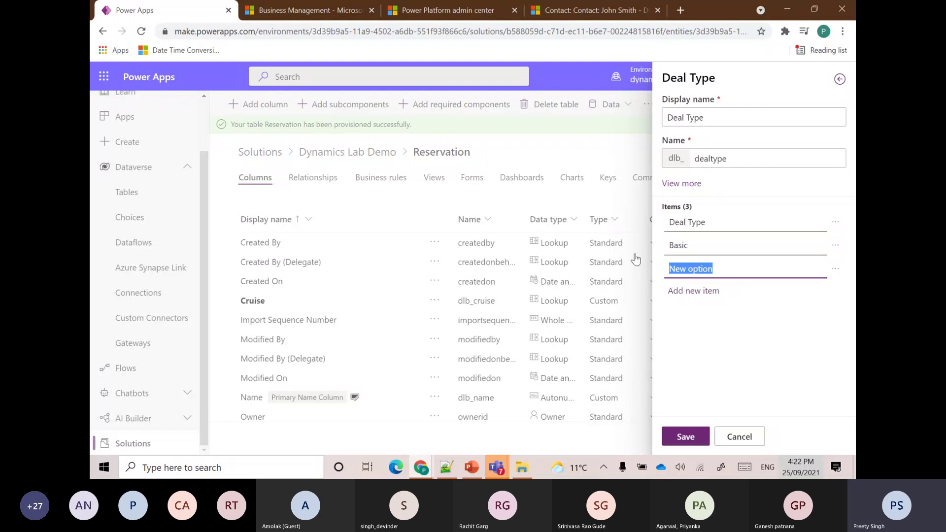
{"action": "type", "text": "Premium"}
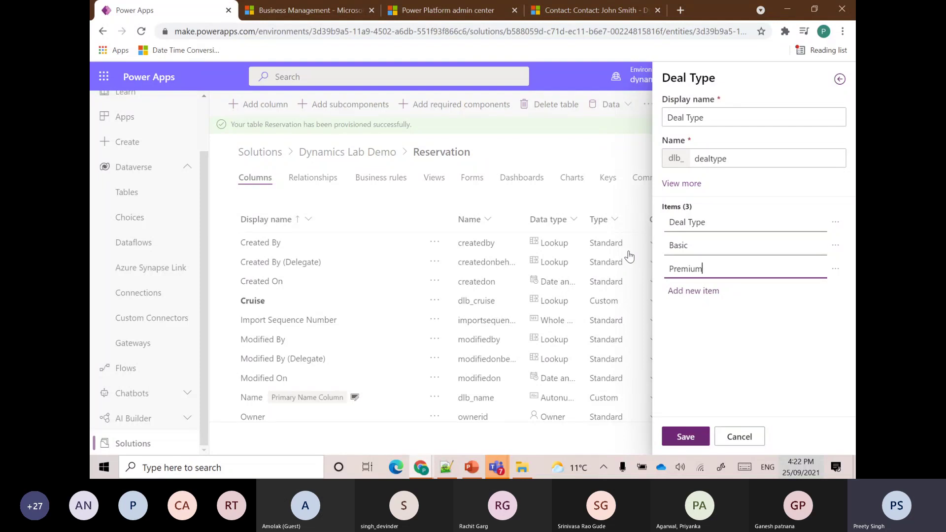
{"action": "left_click", "coordinate": [689, 437]}
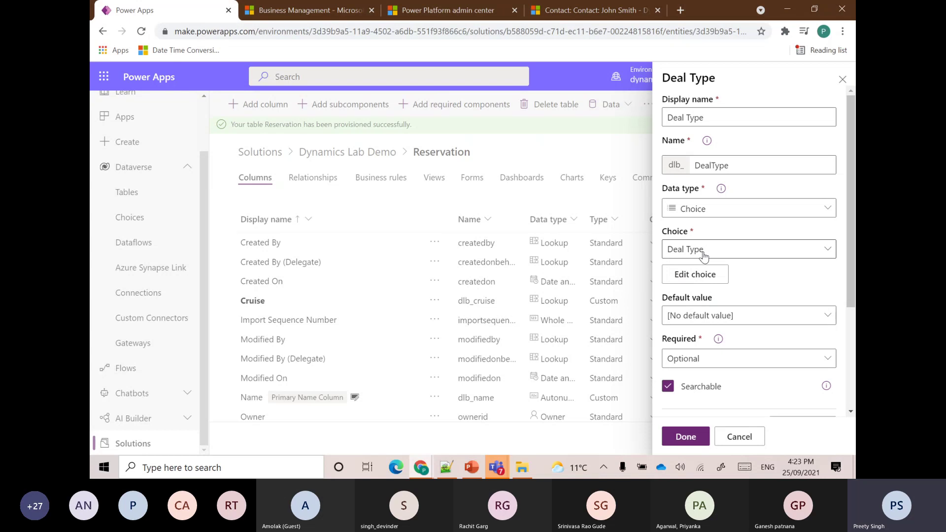
Step: Set the Deal Type column's default value to Basic and finish adding the column
{"action": "left_click", "coordinate": [830, 319]}
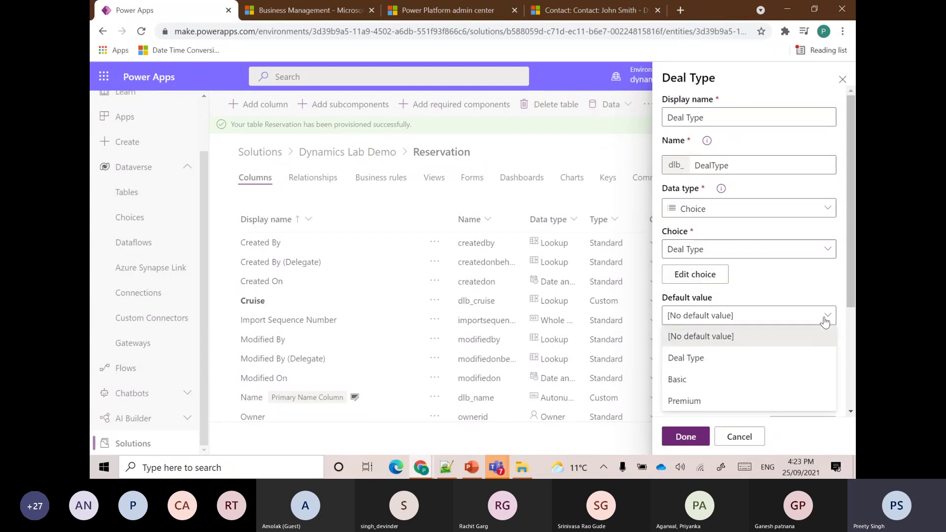
{"action": "left_click", "coordinate": [676, 379]}
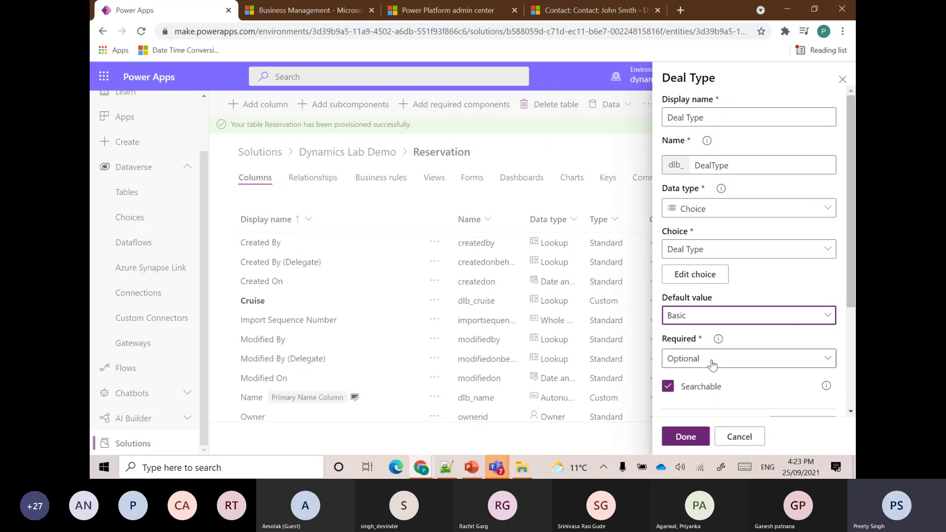
{"action": "left_click", "coordinate": [682, 437]}
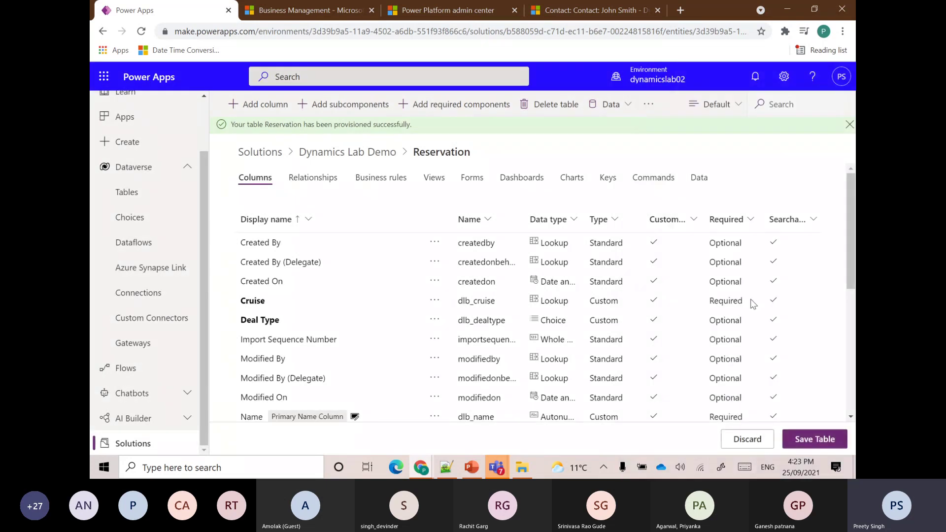
Step: Add a required Currency column named booking Amount to the Reservation table
{"action": "left_click", "coordinate": [259, 106]}
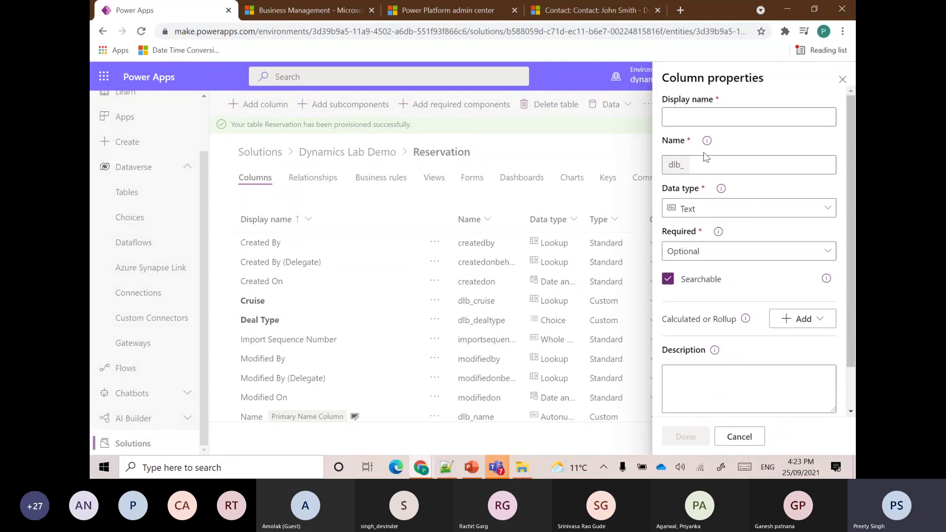
{"action": "left_click", "coordinate": [701, 114]}
{"action": "type", "text": "b"}
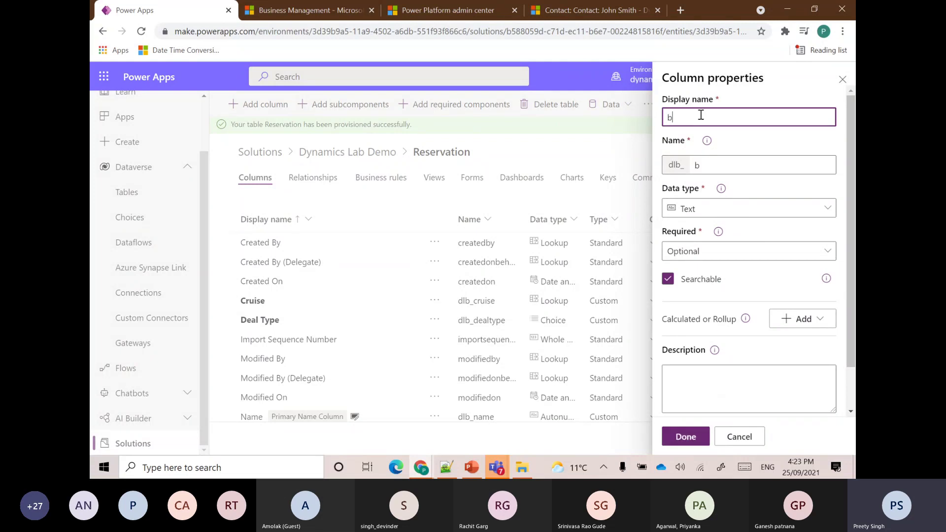
{"action": "type", "text": "ooking Amount"}
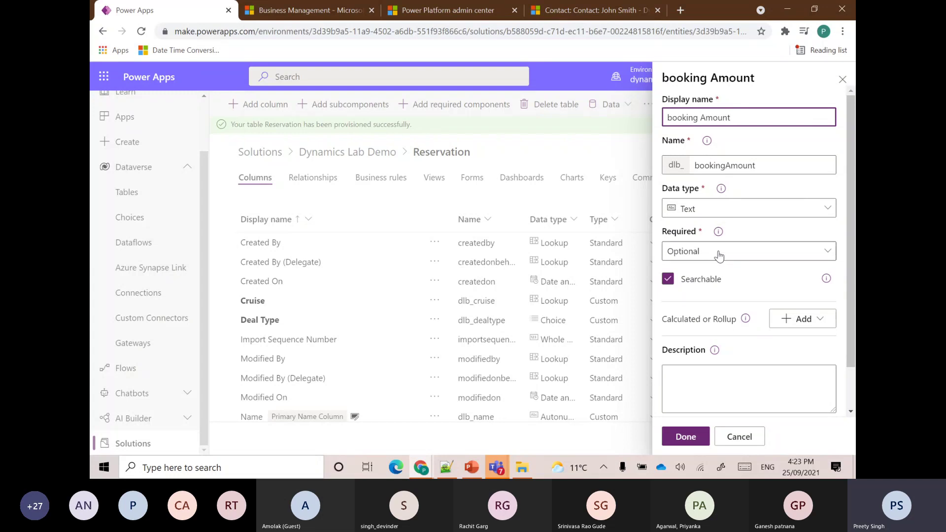
{"action": "left_click", "coordinate": [717, 211]}
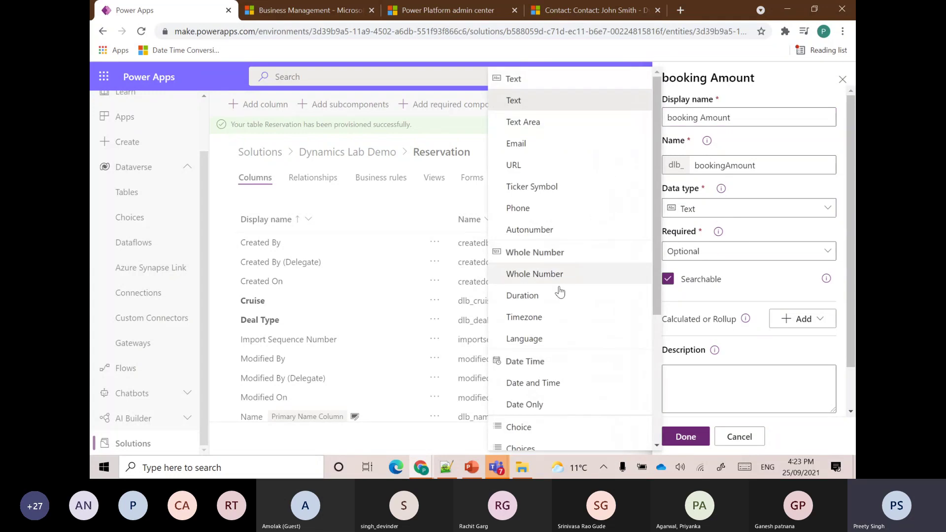
{"action": "scroll", "coordinate": [559, 296], "scroll_direction": "down", "scroll_amount": 1}
{"action": "scroll", "coordinate": [559, 303], "scroll_direction": "down", "scroll_amount": 3}
{"action": "left_click", "coordinate": [548, 351]}
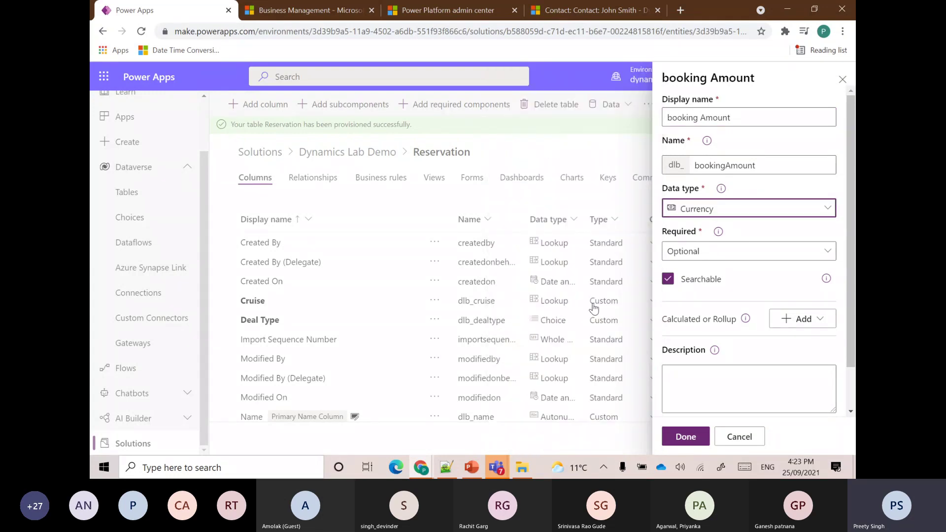
{"action": "left_click", "coordinate": [693, 252]}
{"action": "left_click", "coordinate": [692, 316]}
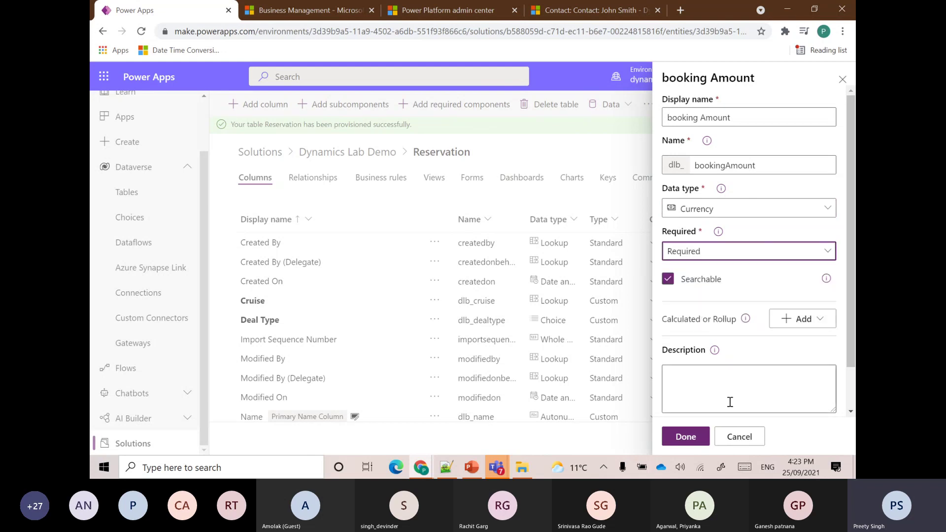
{"action": "left_click", "coordinate": [683, 436]}
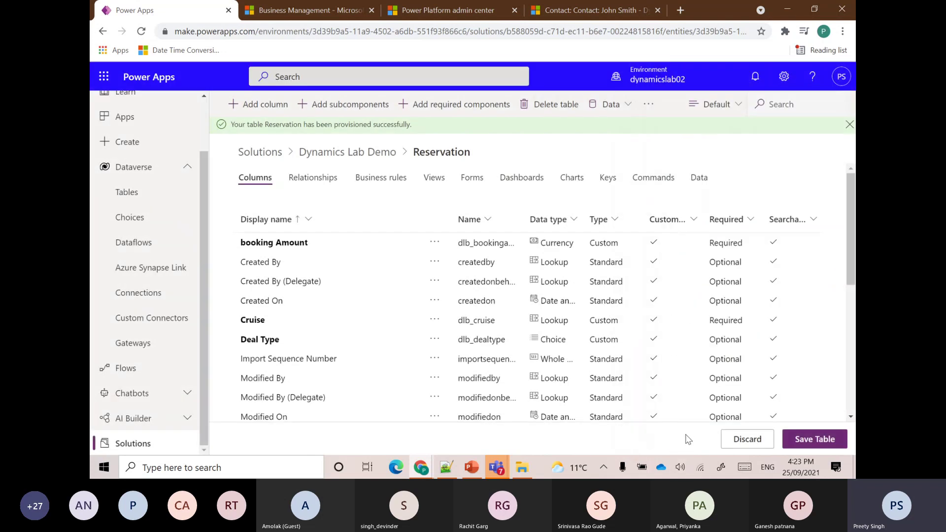
Step: Add an optional Whole Number column named Number of Paseenger to the Reservation table
{"action": "left_click", "coordinate": [249, 112]}
{"action": "left_click", "coordinate": [710, 116]}
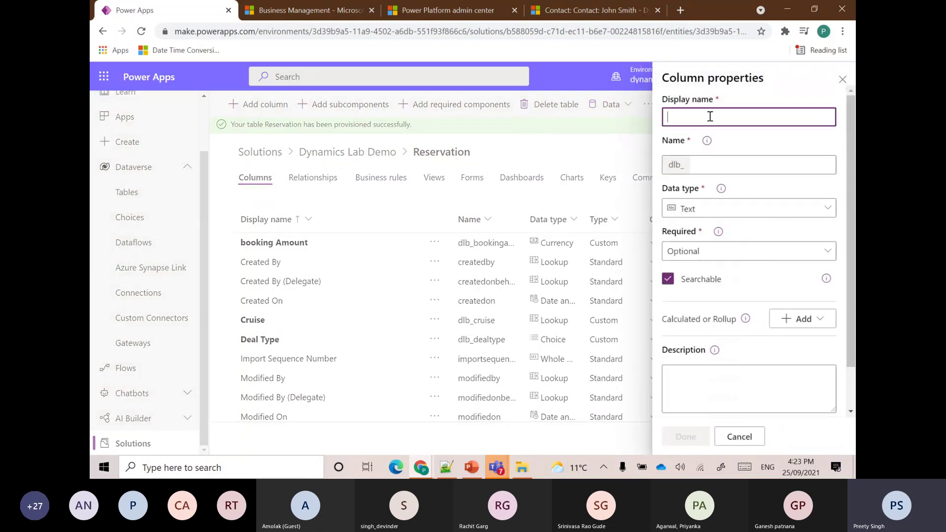
{"action": "type", "text": "Numbe"}
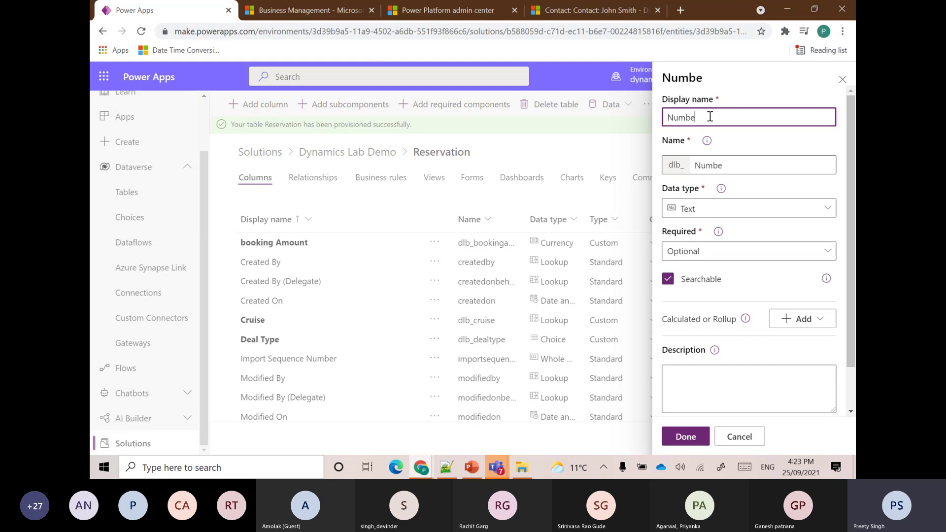
{"action": "type", "text": "r of Paseenger"}
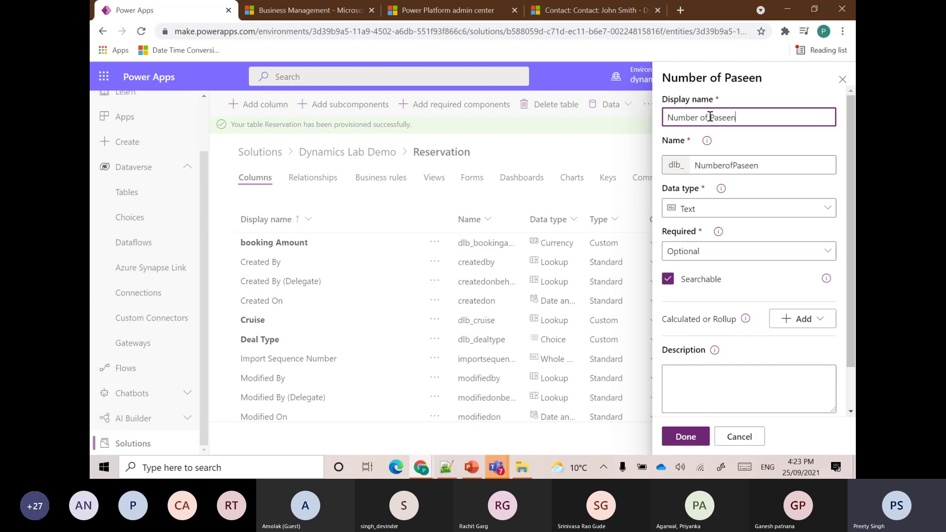
{"action": "left_click", "coordinate": [711, 210]}
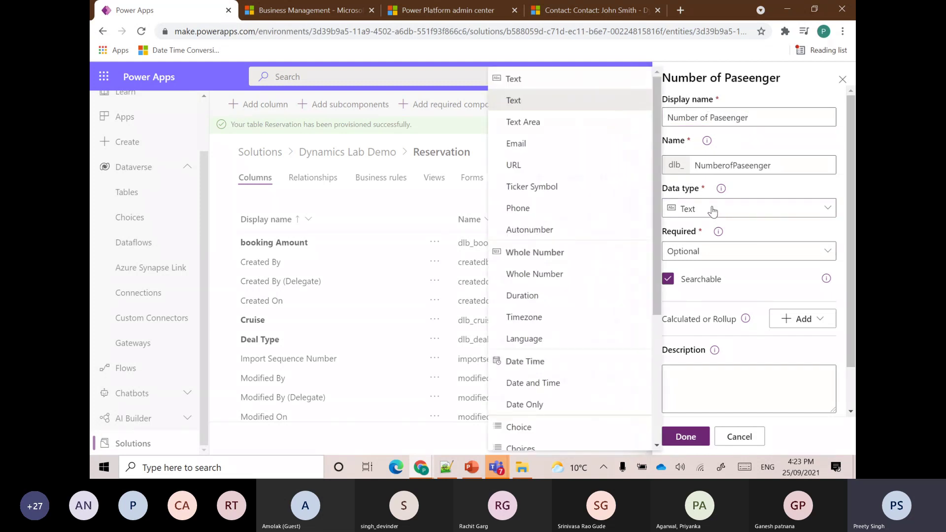
{"action": "left_click", "coordinate": [535, 273]}
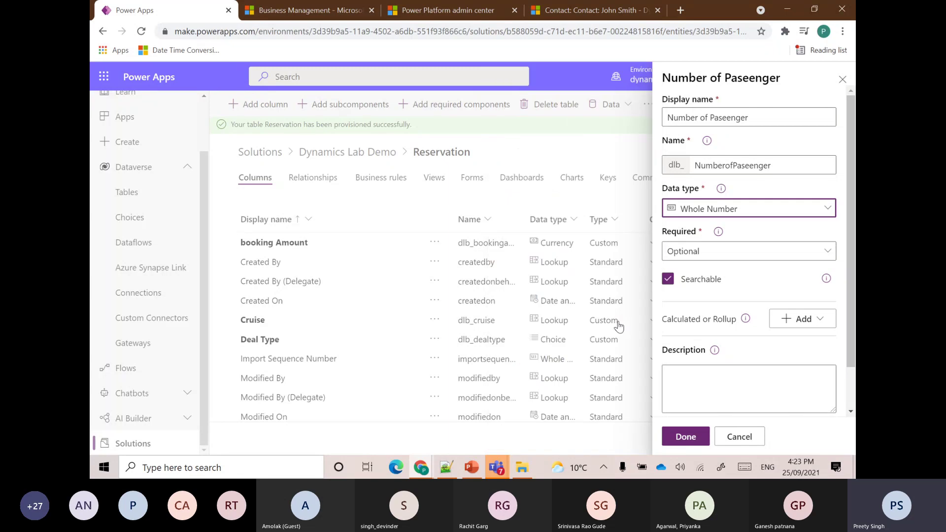
{"action": "left_click", "coordinate": [707, 254]}
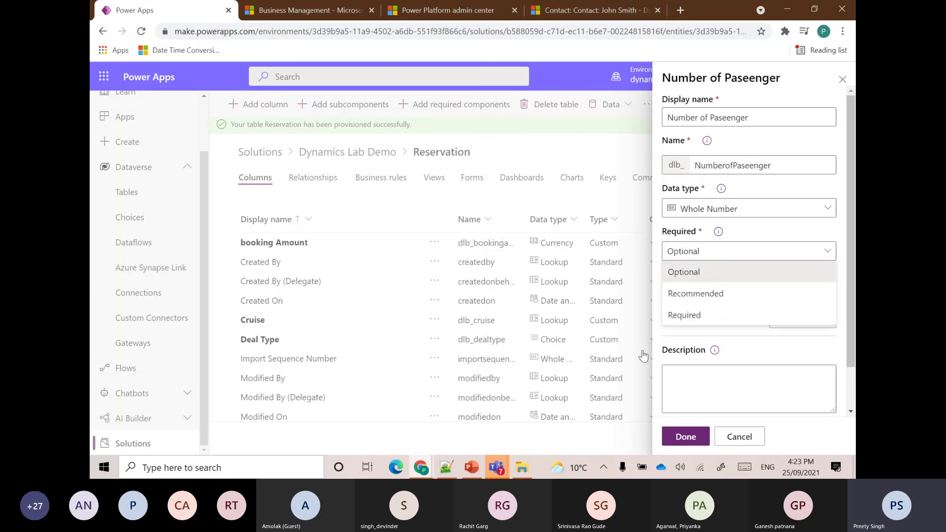
{"action": "left_click", "coordinate": [758, 345]}
{"action": "left_click", "coordinate": [685, 436]}
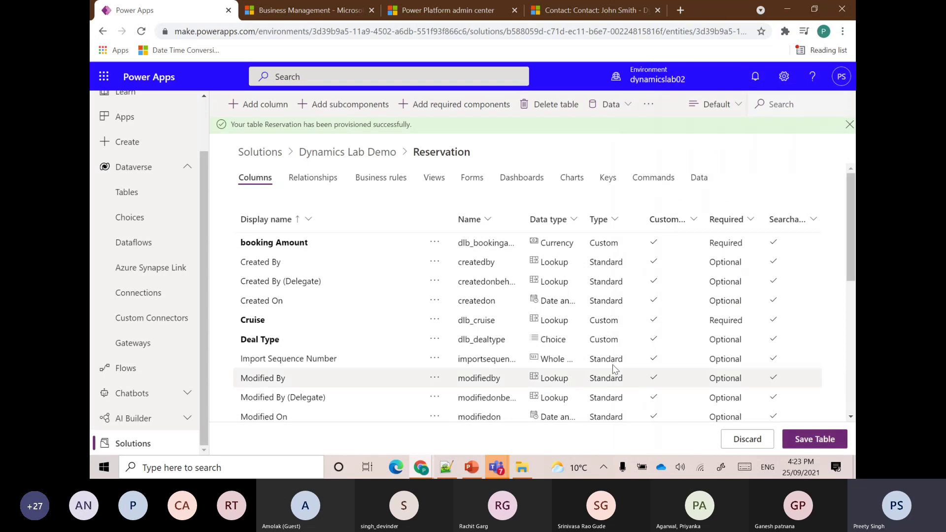
Step: Start a new Reservation column with the display name Total Amount and the data type Currency
{"action": "left_click", "coordinate": [259, 106]}
{"action": "left_click", "coordinate": [706, 113]}
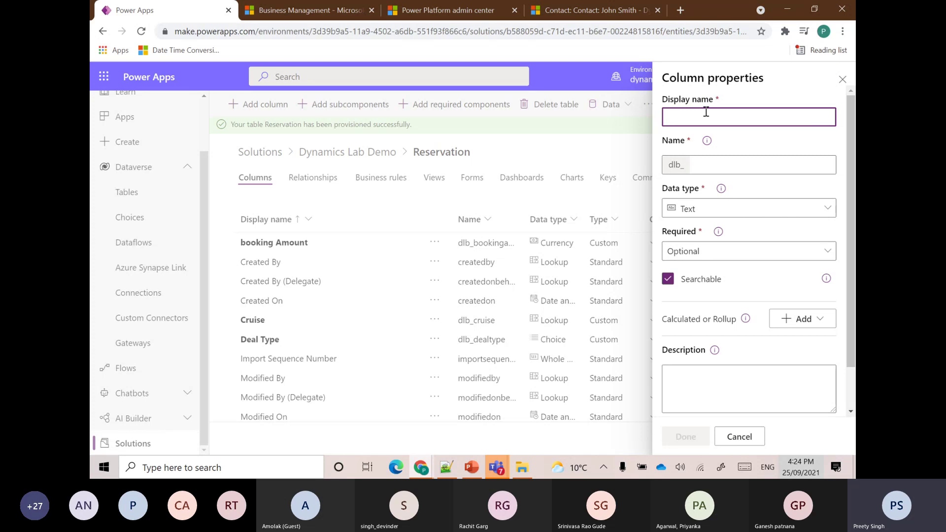
{"action": "type", "text": "To"}
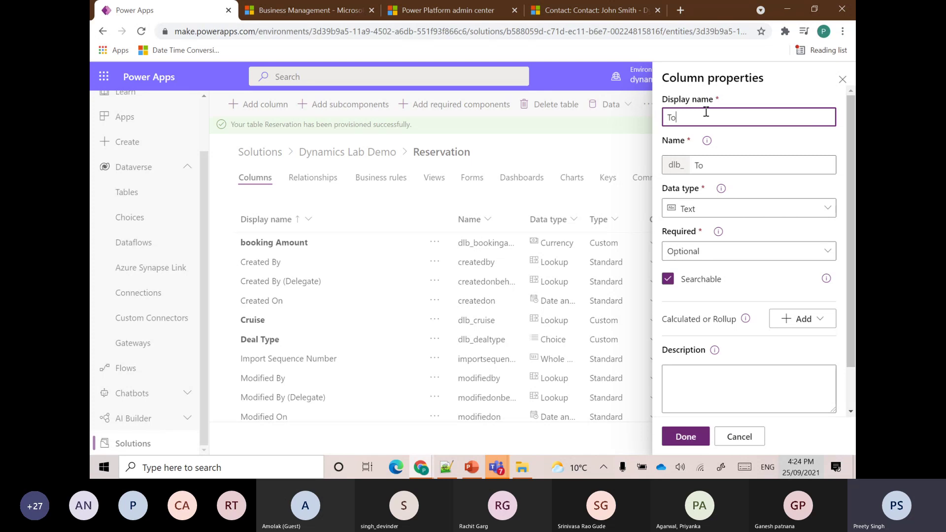
{"action": "type", "text": "tal Amount"}
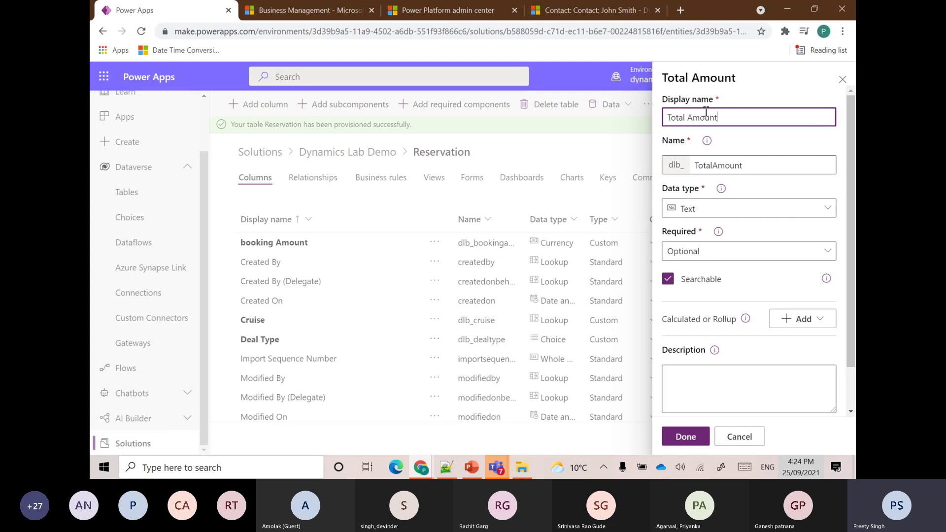
{"action": "left_click", "coordinate": [714, 210]}
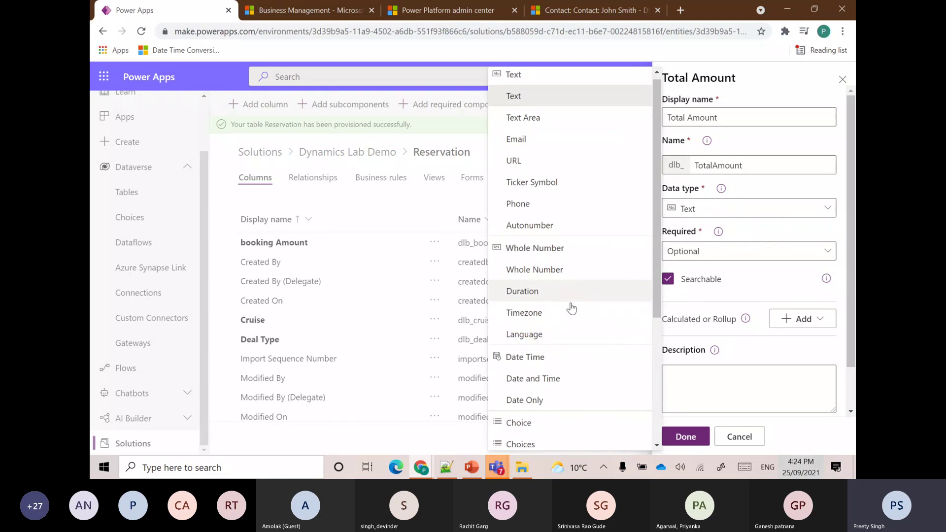
{"action": "scroll", "coordinate": [570, 308], "scroll_direction": "down", "scroll_amount": 4}
{"action": "left_click", "coordinate": [544, 268]}
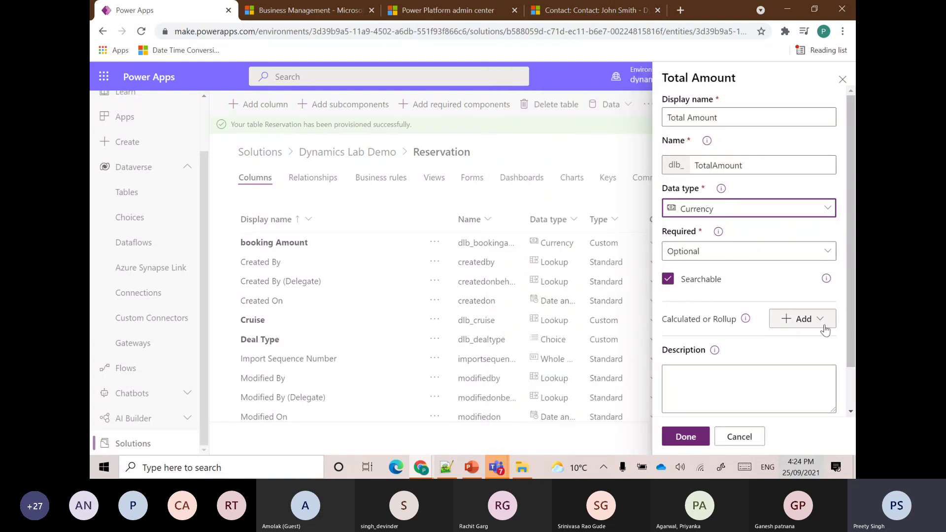
Step: Make Total Amount a calculated column, saving the Reservation table's pending changes and returning to its column list
{"action": "left_click", "coordinate": [801, 319]}
{"action": "left_click", "coordinate": [777, 345]}
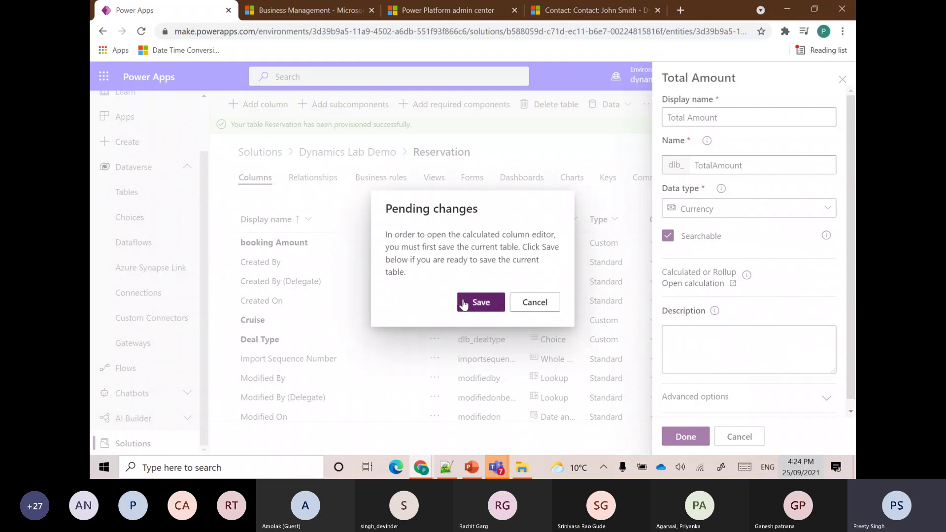
{"action": "left_click", "coordinate": [478, 305]}
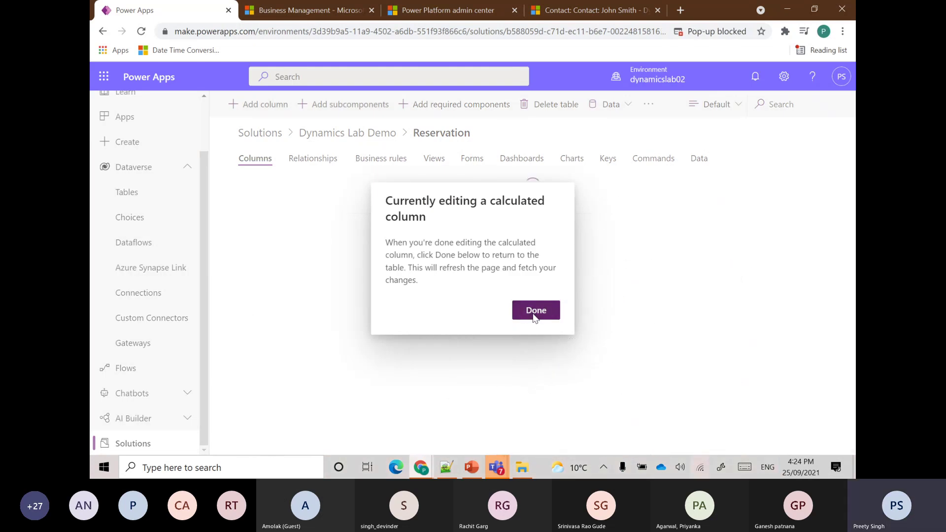
{"action": "left_click", "coordinate": [531, 315]}
Step: Reopen the Total Amount column from the Reservation table and open its calculation editor
{"action": "scroll", "coordinate": [405, 321], "scroll_direction": "down", "scroll_amount": 7}
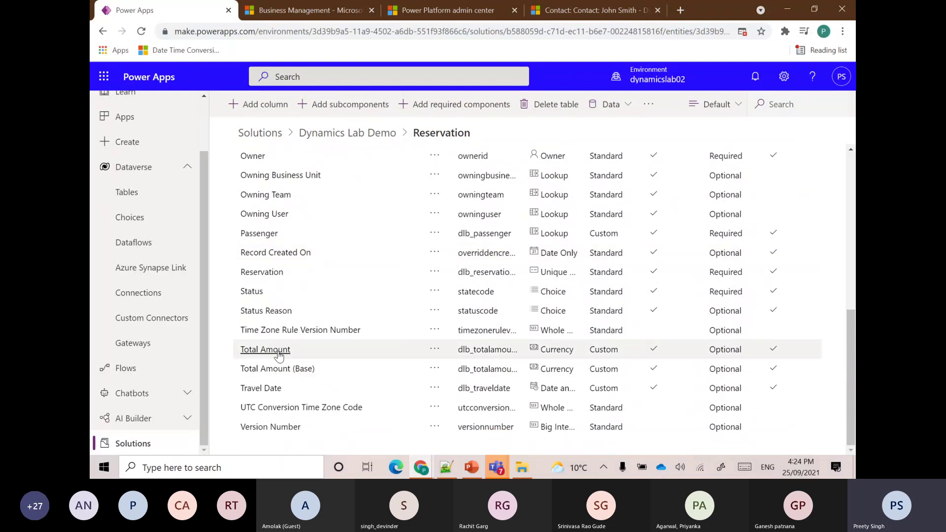
{"action": "left_click", "coordinate": [276, 352]}
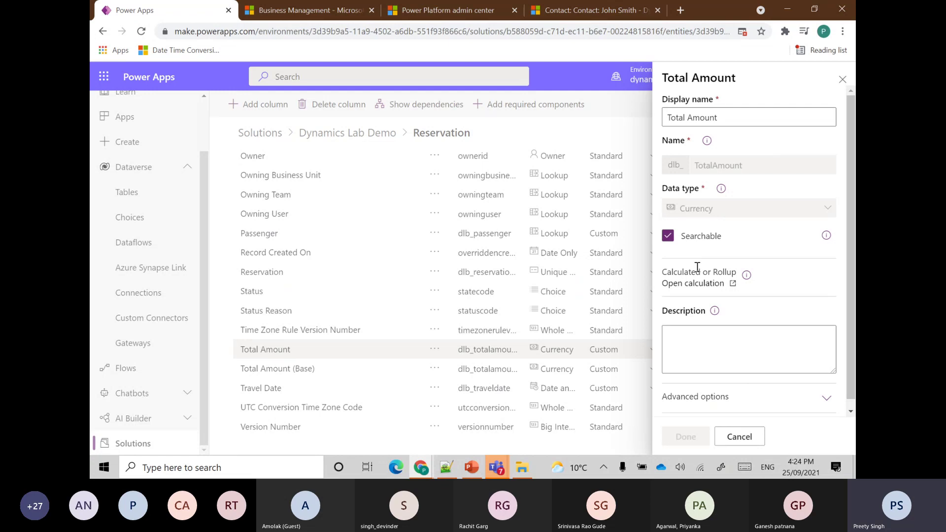
{"action": "left_click", "coordinate": [693, 284]}
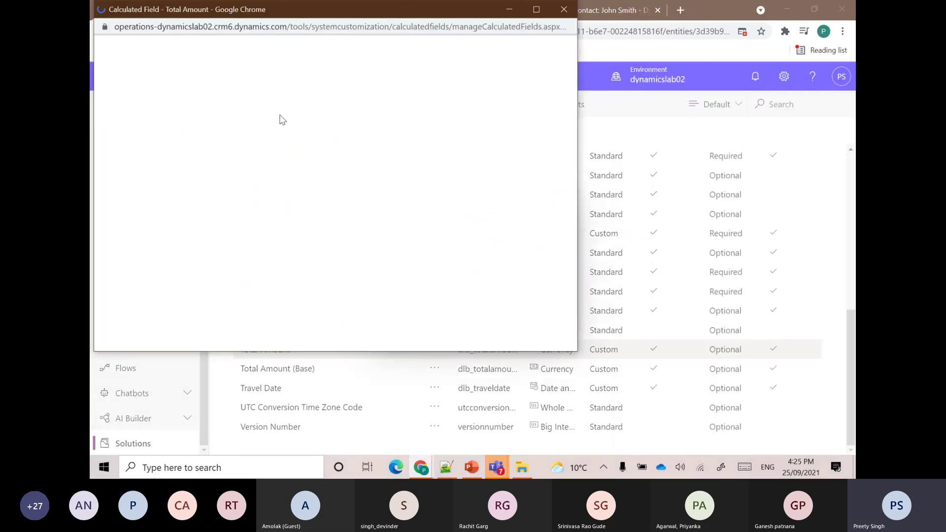
{"action": "left_click_drag", "start_coordinate": [316, 15], "coordinate": [430, 33]}
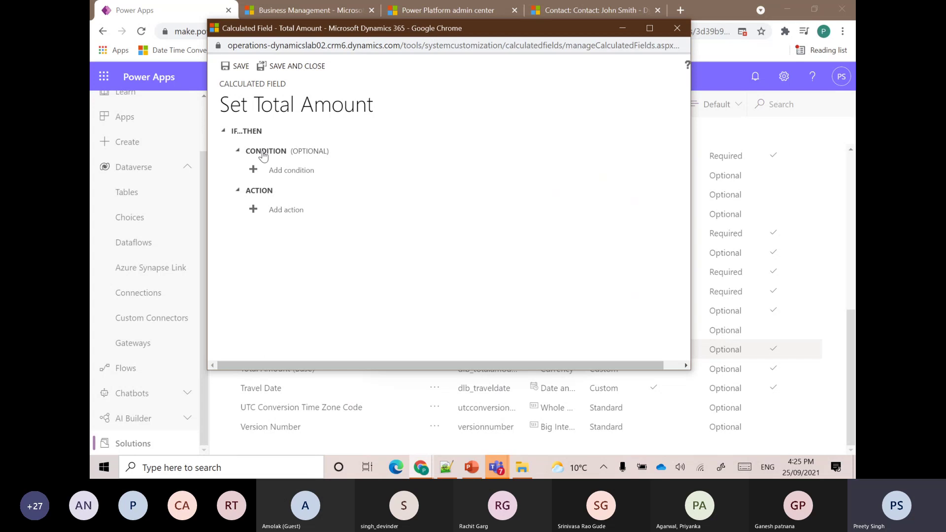
Step: Add a calculation action for Total Amount and enter the formula dlb_bookingamount * dlb_numberofpaseenger
{"action": "left_click", "coordinate": [253, 211]}
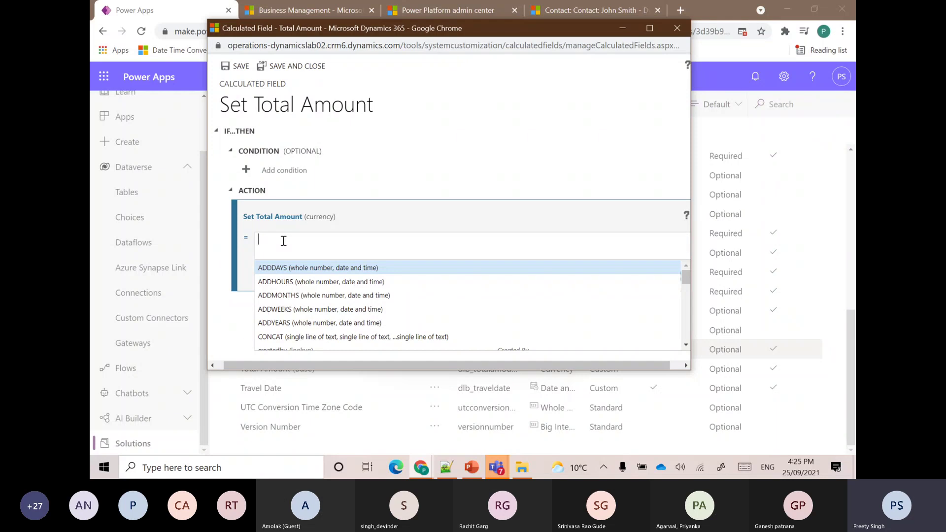
{"action": "type", "text": "A"}
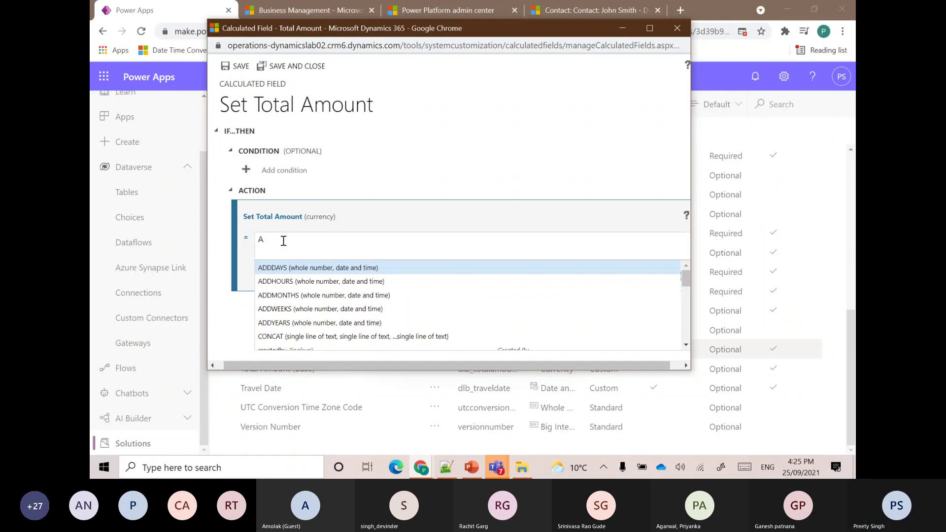
{"action": "key", "text": "BackSpace"}
{"action": "type", "text": "booking"}
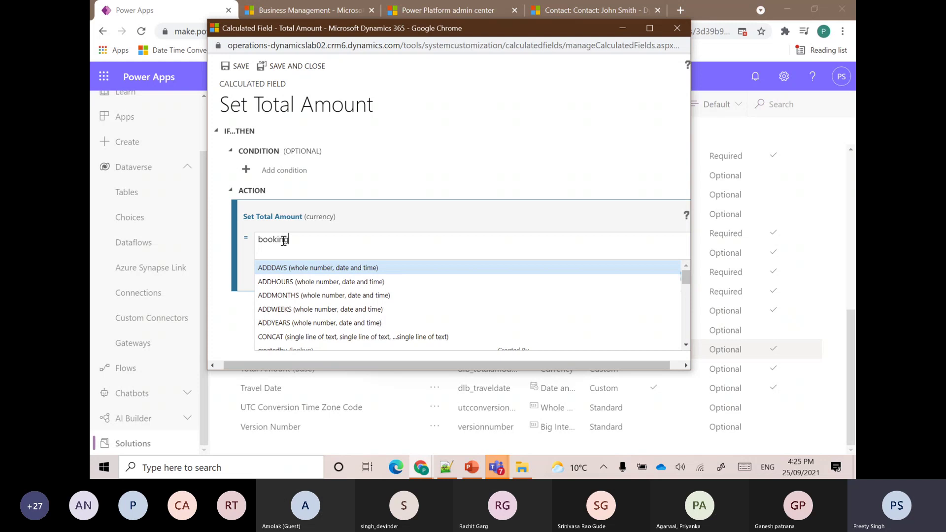
{"action": "left_click", "coordinate": [313, 270]}
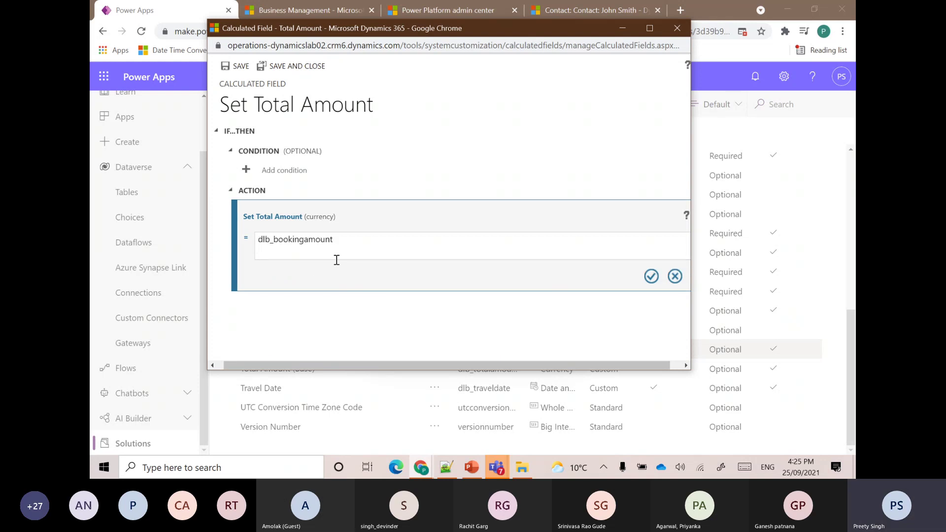
{"action": "type", "text": "* n"}
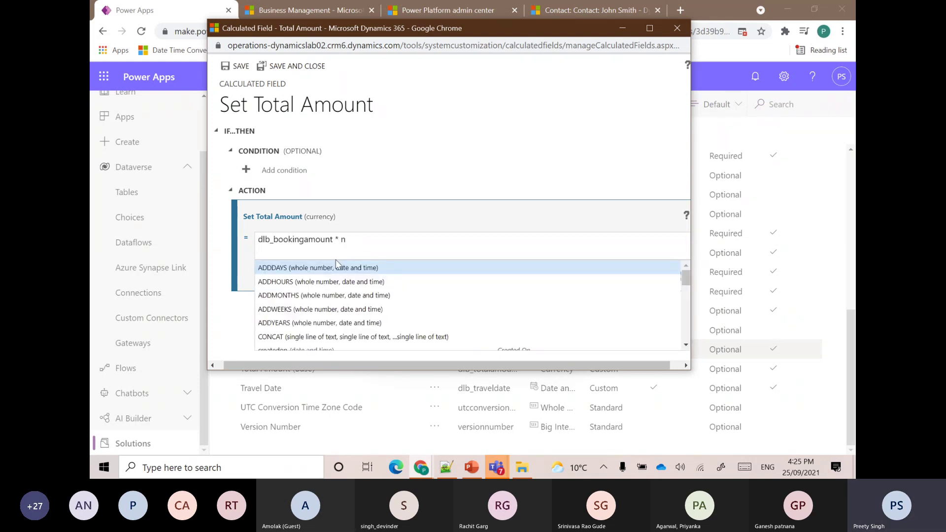
{"action": "type", "text": "umb"}
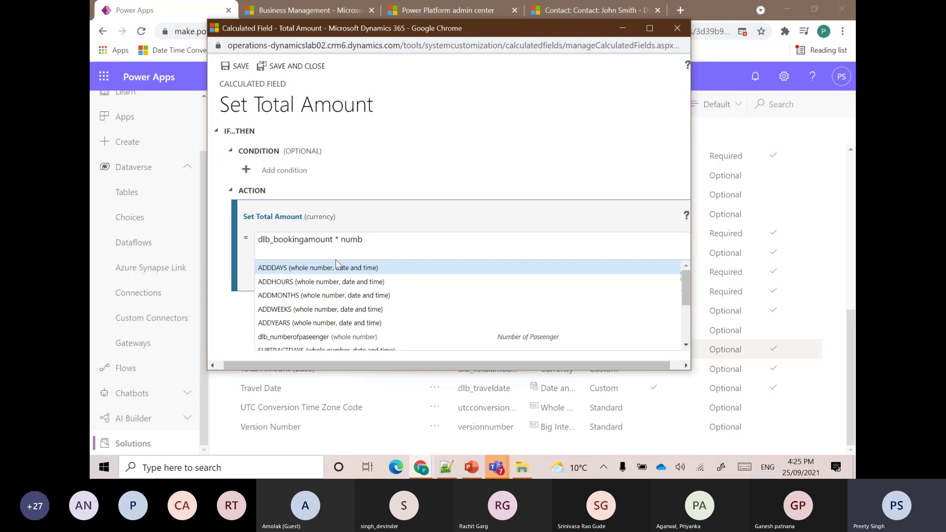
{"action": "left_click", "coordinate": [316, 341]}
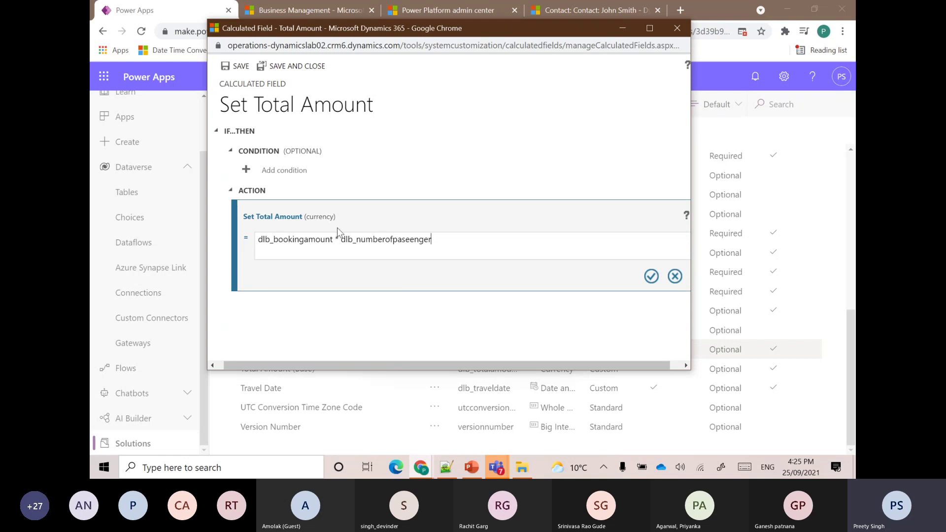
Step: Accept the Total Amount formula, save and close the calculation, and return to the Reservation table
{"action": "double_click", "coordinate": [297, 240]}
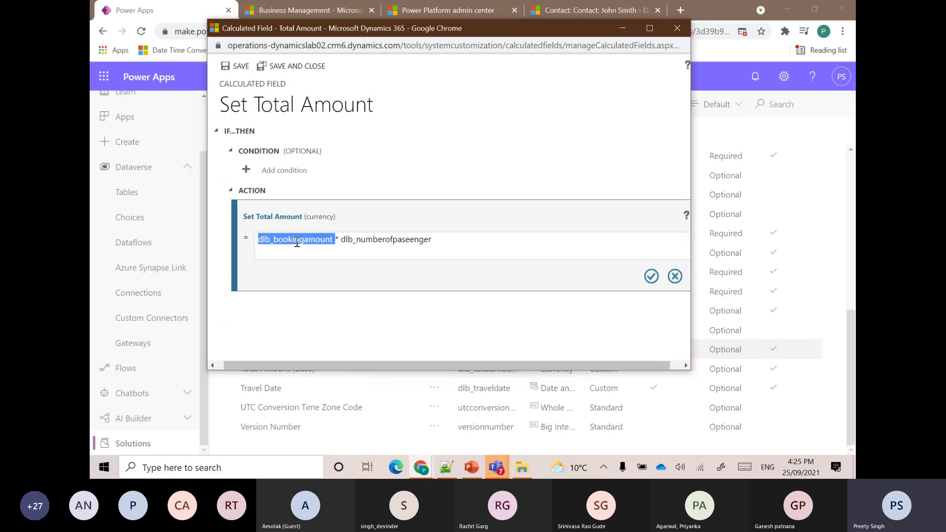
{"action": "left_click", "coordinate": [393, 240]}
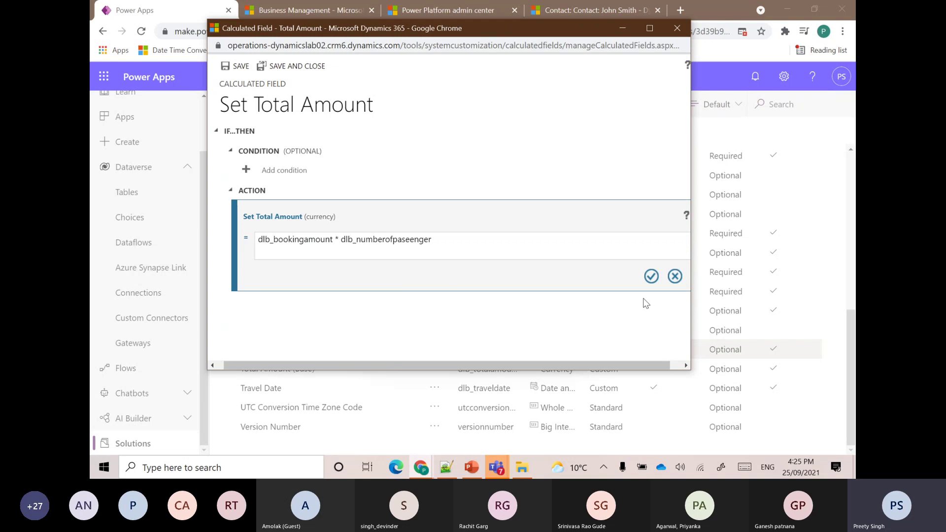
{"action": "left_click", "coordinate": [651, 277]}
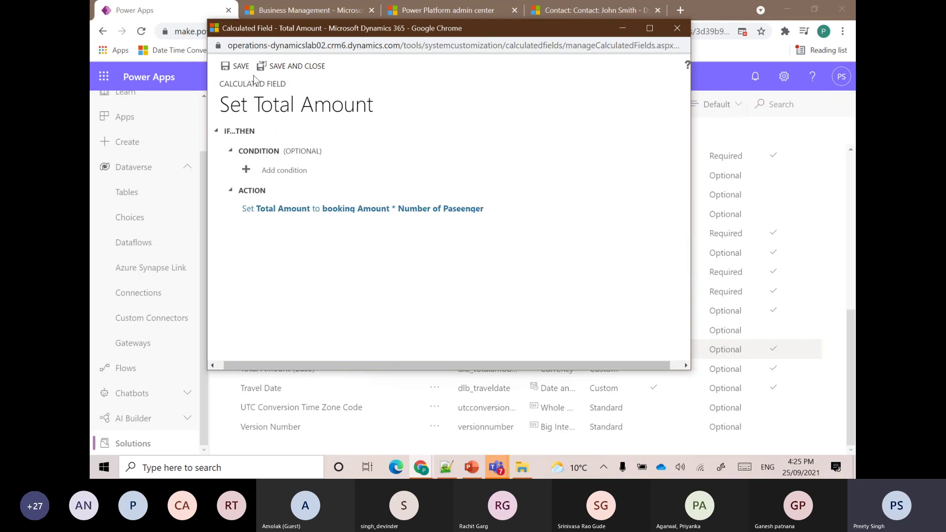
{"action": "left_click", "coordinate": [240, 67]}
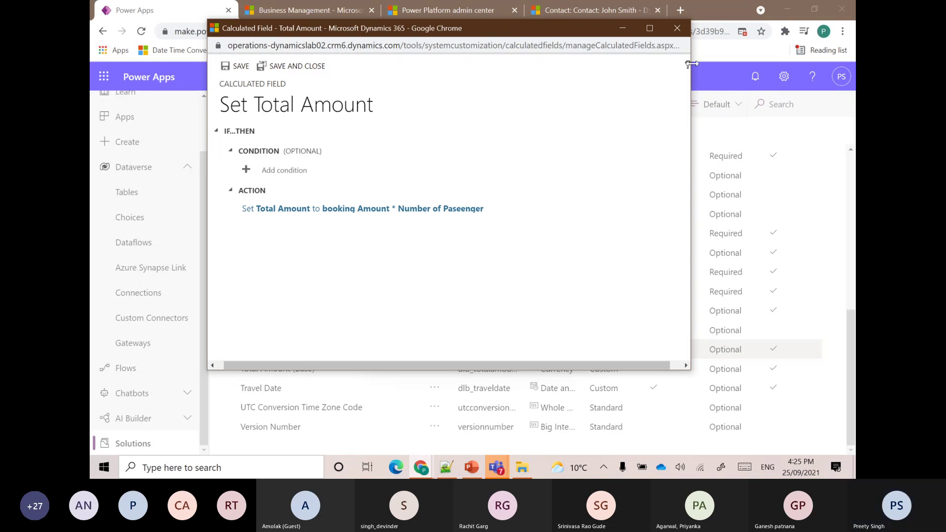
{"action": "left_click", "coordinate": [295, 67]}
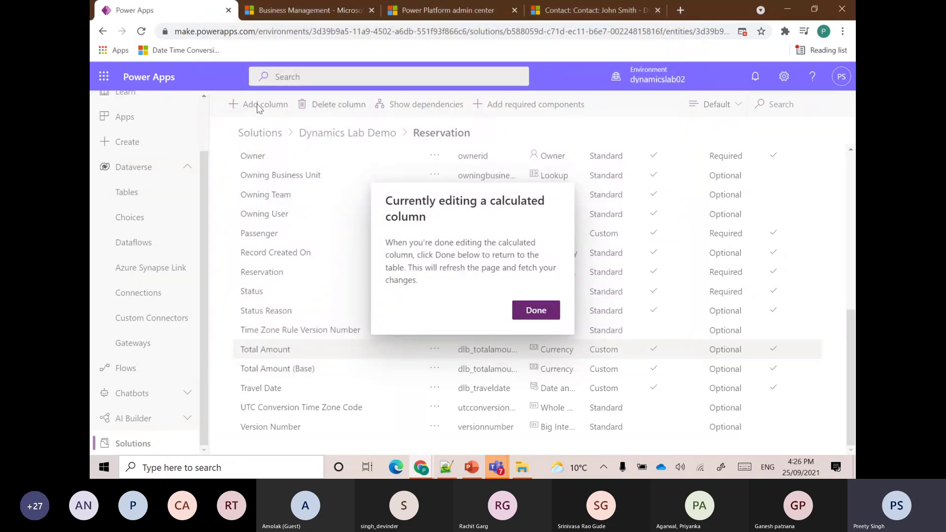
{"action": "left_click", "coordinate": [520, 316]}
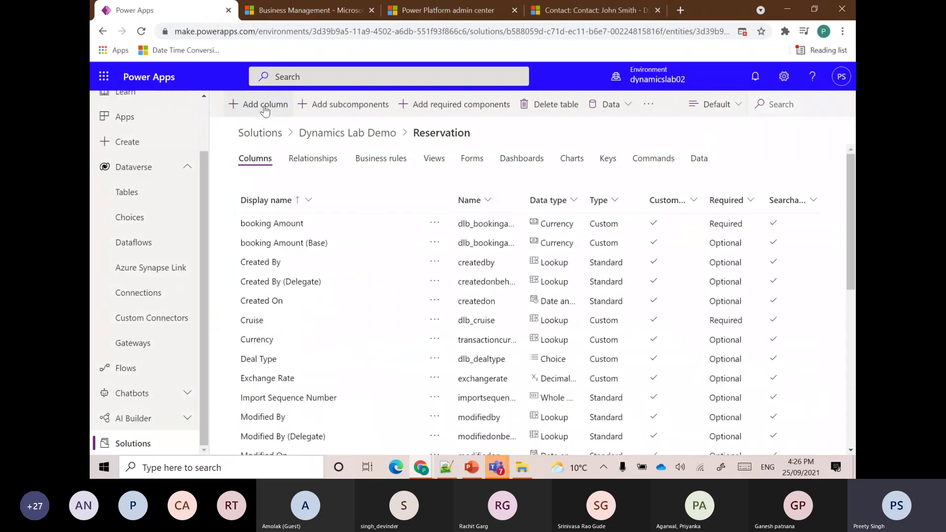
Step: Start a new Reservation column with the display name Additional Services and the data type Choices
{"action": "left_click", "coordinate": [265, 105]}
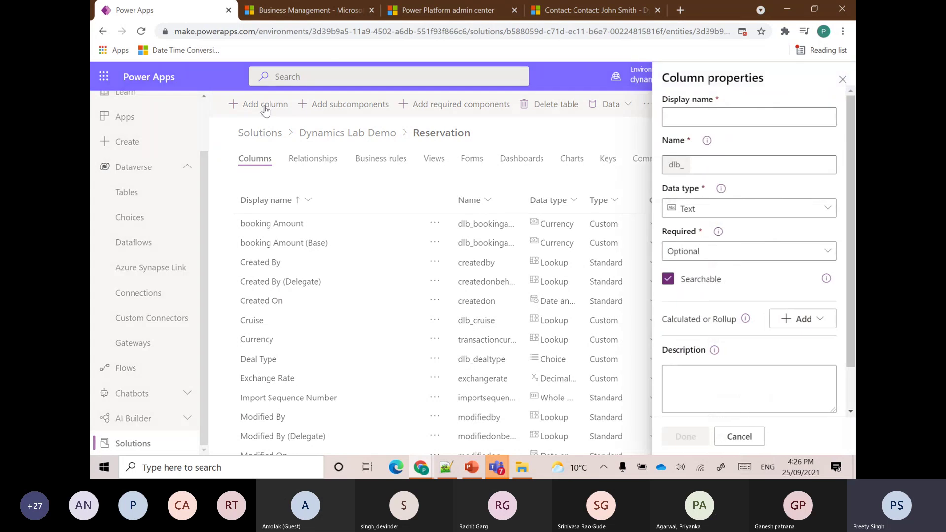
{"action": "left_click", "coordinate": [748, 116]}
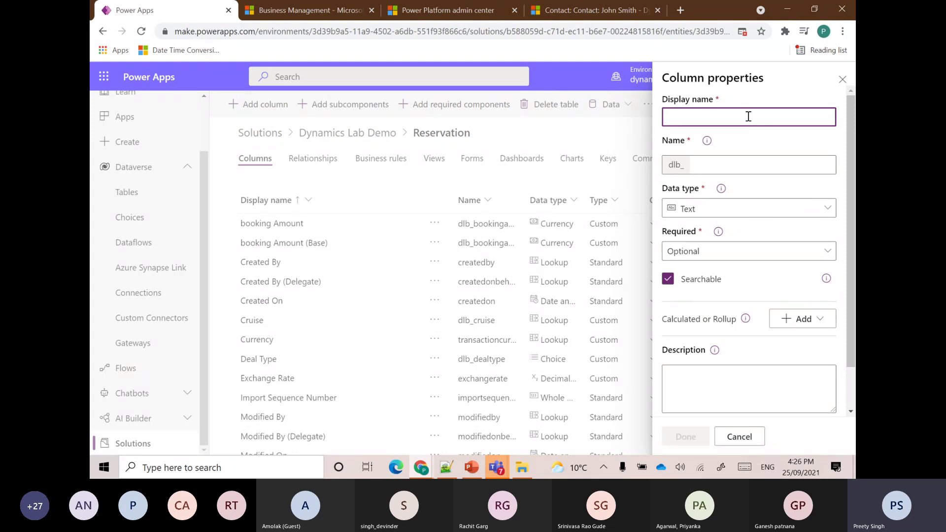
{"action": "type", "text": "Additinal"}
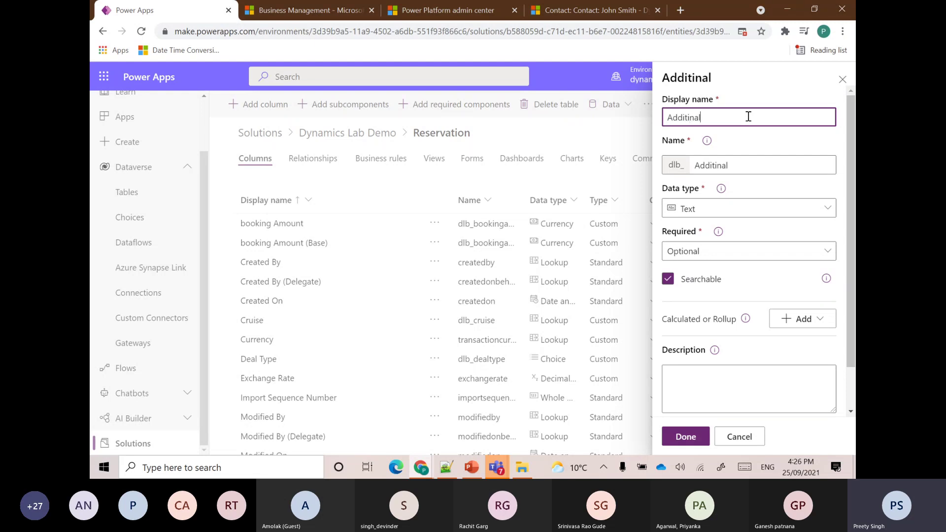
{"action": "key", "text": "BackSpace"}
{"action": "key", "text": "BackSpace"}
{"action": "key", "text": "BackSpace"}
{"action": "type", "text": "onal Services"}
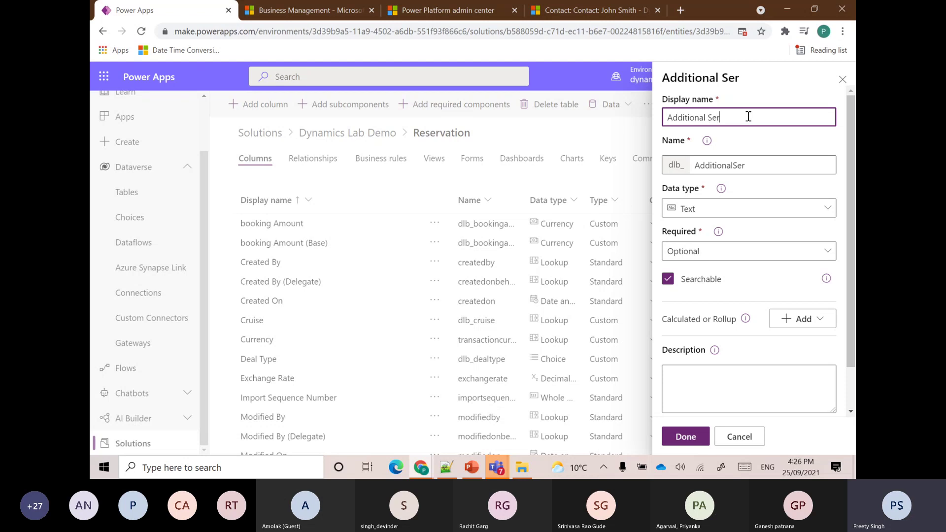
{"action": "left_click", "coordinate": [682, 208]}
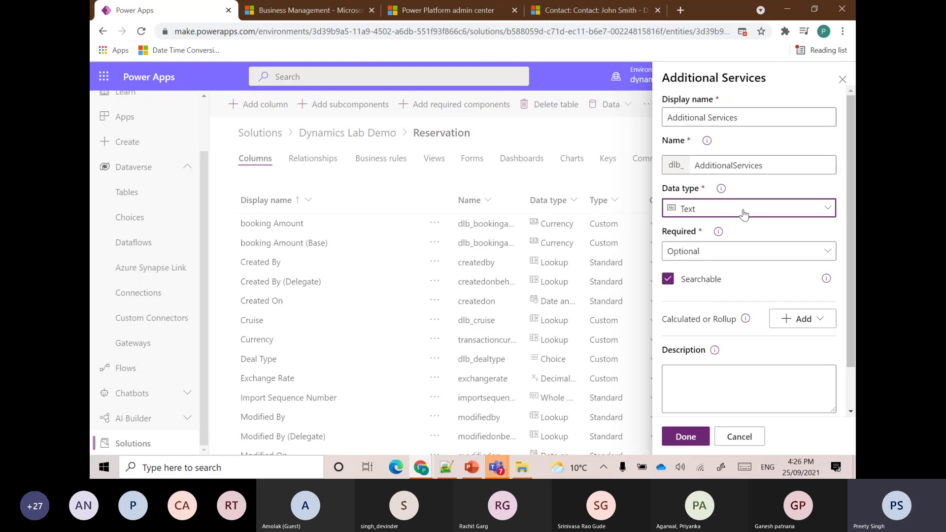
{"action": "scroll", "coordinate": [576, 256], "scroll_direction": "down", "scroll_amount": 3}
{"action": "scroll", "coordinate": [577, 266], "scroll_direction": "down", "scroll_amount": 2}
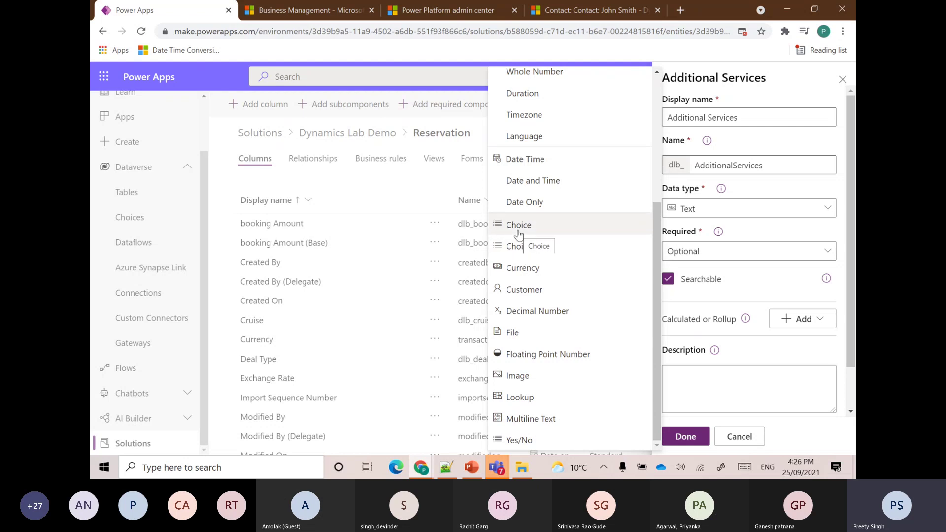
{"action": "left_click", "coordinate": [518, 246]}
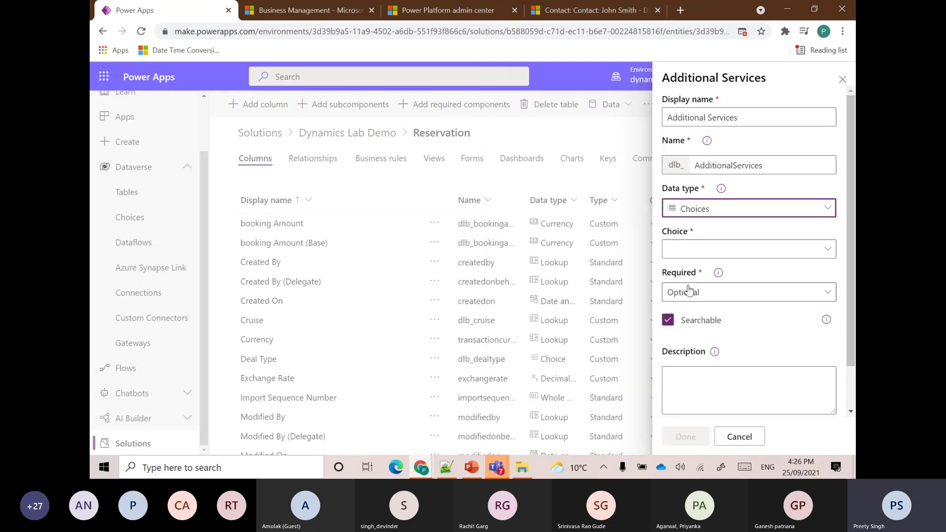
Step: Create a new choice for the Additional Services column and name its first item Additional Services
{"action": "left_click", "coordinate": [686, 249]}
{"action": "left_click", "coordinate": [522, 78]}
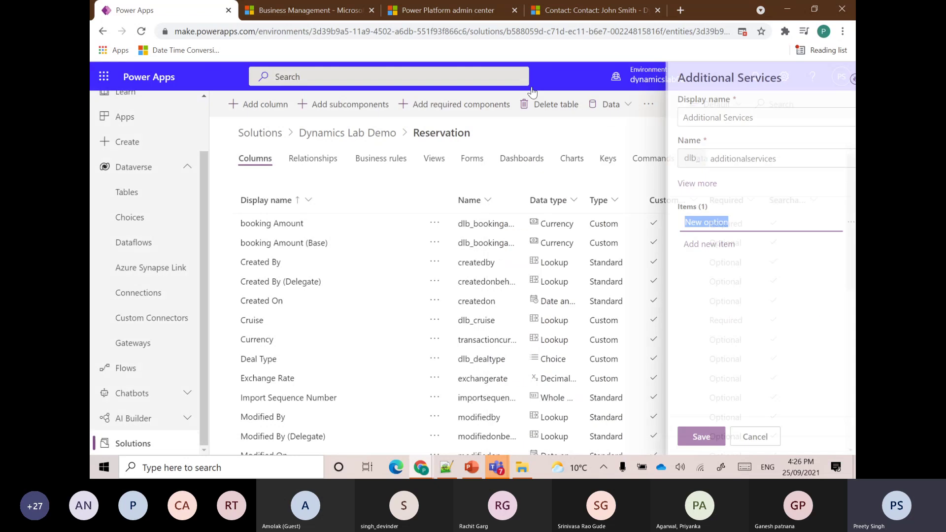
{"action": "left_click", "coordinate": [723, 224]}
{"action": "left_click_drag", "start_coordinate": [723, 224], "coordinate": [640, 227]}
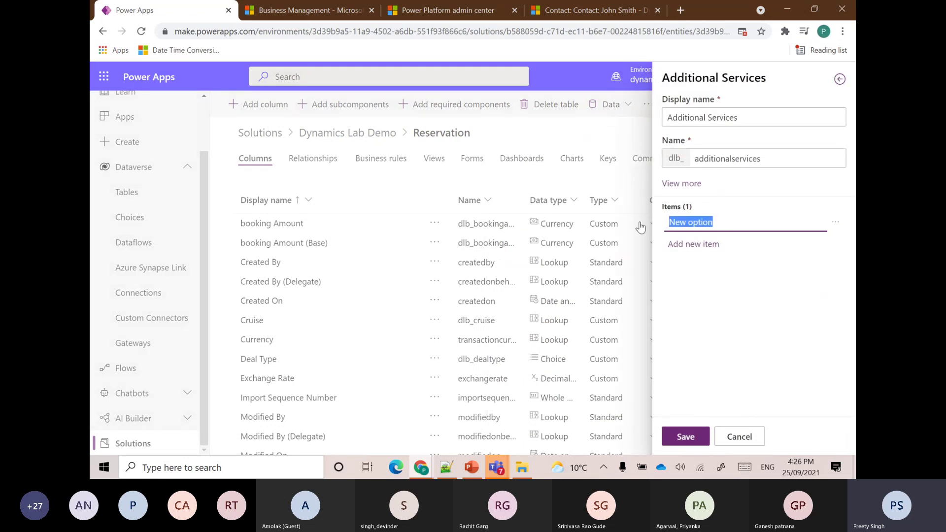
{"action": "type", "text": "Addition"}
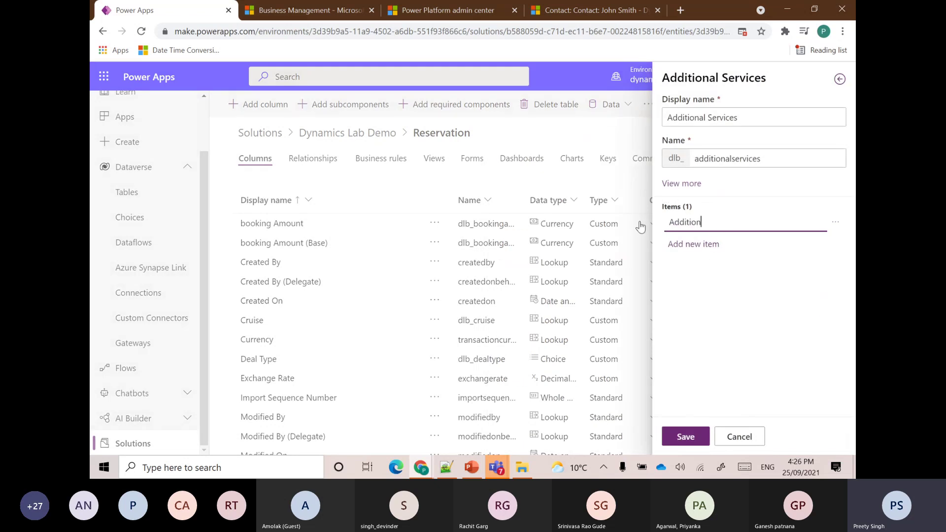
{"action": "type", "text": "al Services"}
Step: Add the items Meals and Entertainment to the Additional Services choice
{"action": "left_click", "coordinate": [692, 244]}
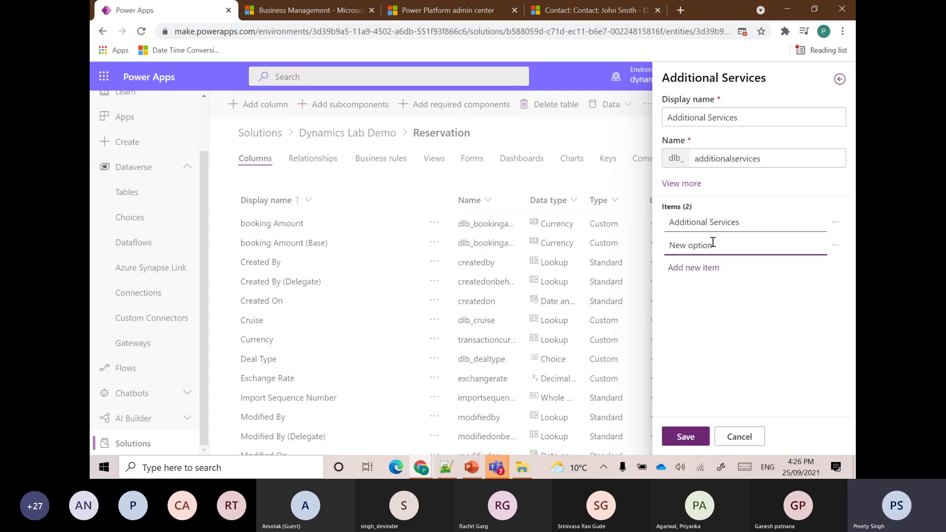
{"action": "type", "text": "Meals"}
{"action": "left_click", "coordinate": [696, 267]}
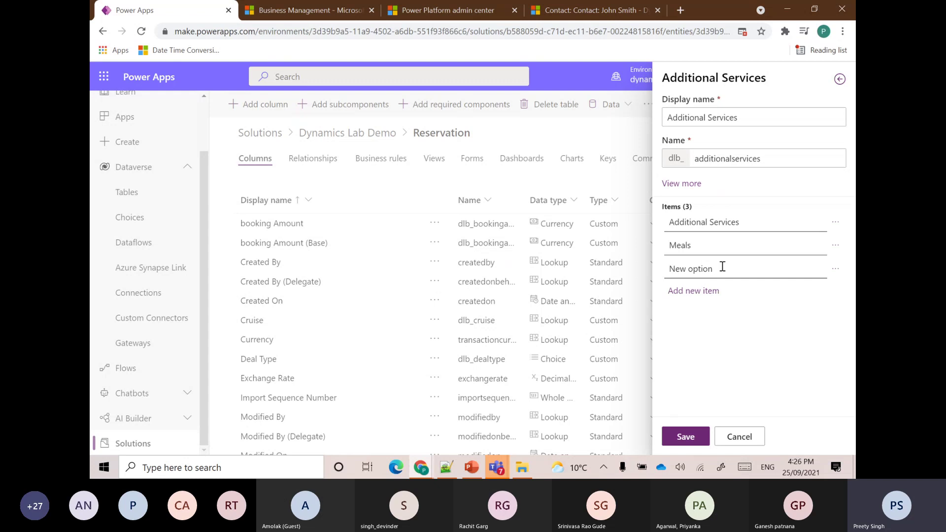
{"action": "type", "text": "Enter"}
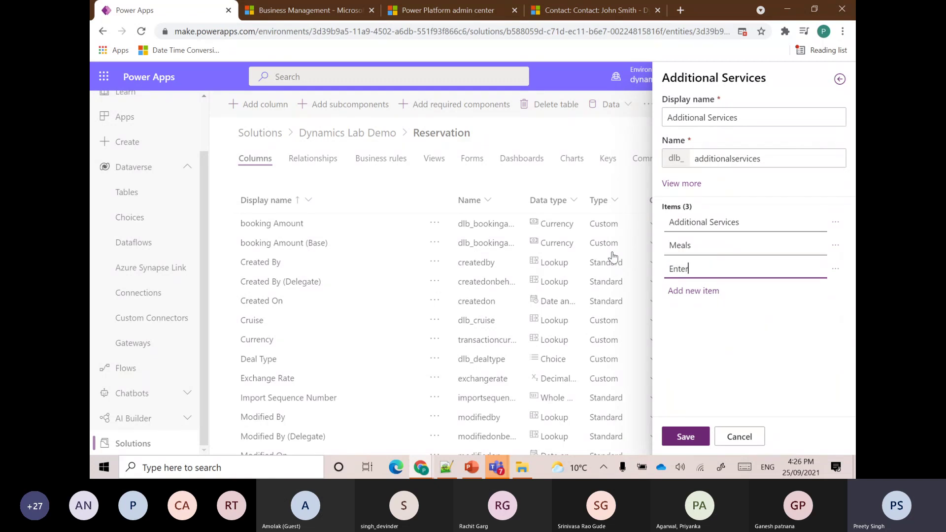
{"action": "type", "text": "tainmnet"}
{"action": "key", "text": "BackSpace"}
{"action": "key", "text": "BackSpace"}
{"action": "type", "text": "ent"}
Step: Add the items Wheel Chair Assistant and Wi-fi to the Additional Services choice
{"action": "left_click", "coordinate": [686, 291]}
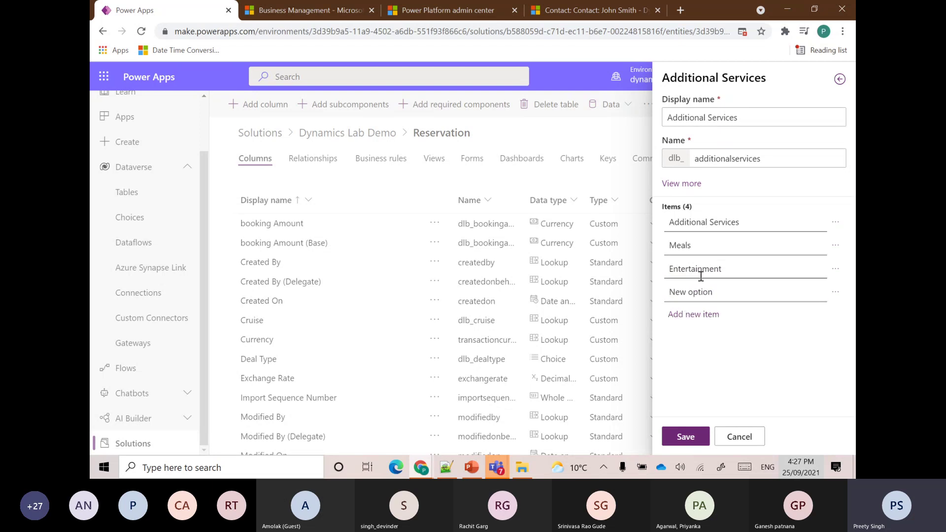
{"action": "left_click", "coordinate": [685, 292]}
{"action": "key", "text": "ctrl+a"}
{"action": "type", "text": "Wheel"}
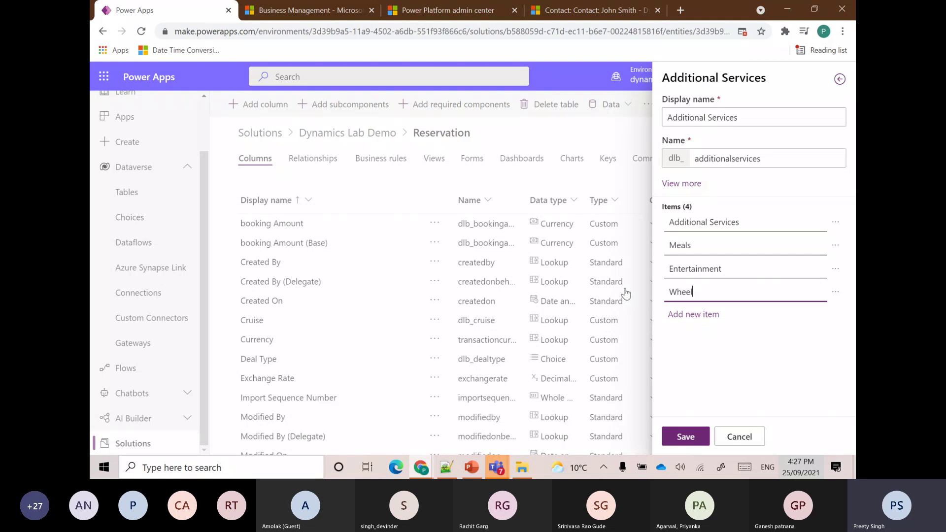
{"action": "type", "text": " Chait"}
{"action": "type", "text": "Assista"}
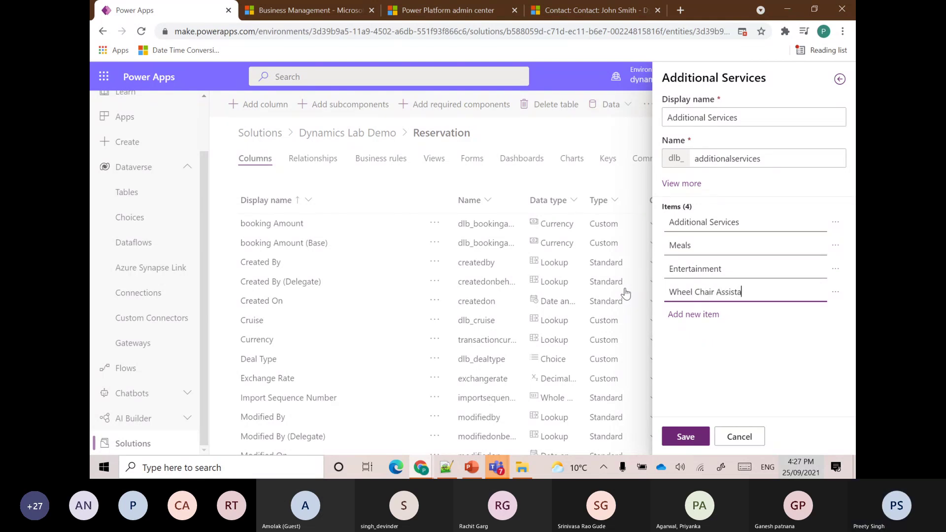
{"action": "type", "text": "nt"}
{"action": "left_click", "coordinate": [693, 314]}
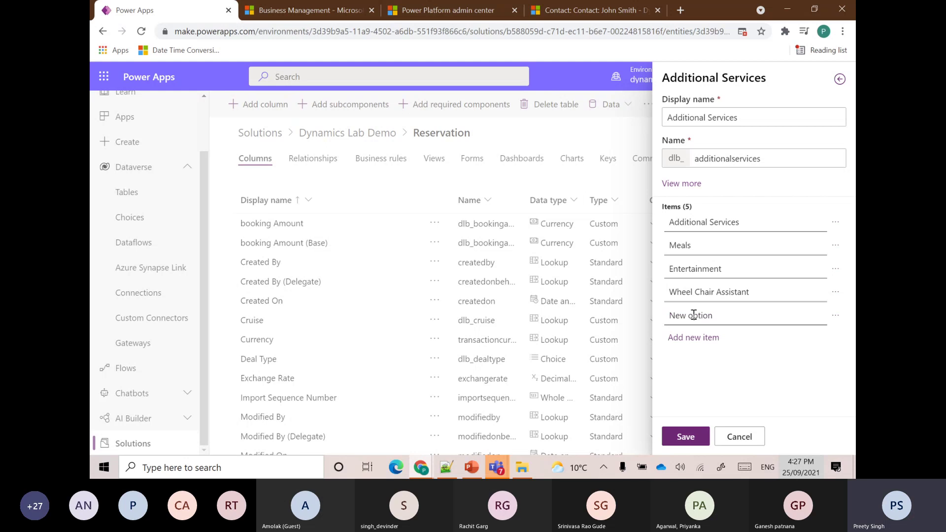
{"action": "triple_click", "coordinate": [728, 315]}
{"action": "type", "text": "Wi-fi"}
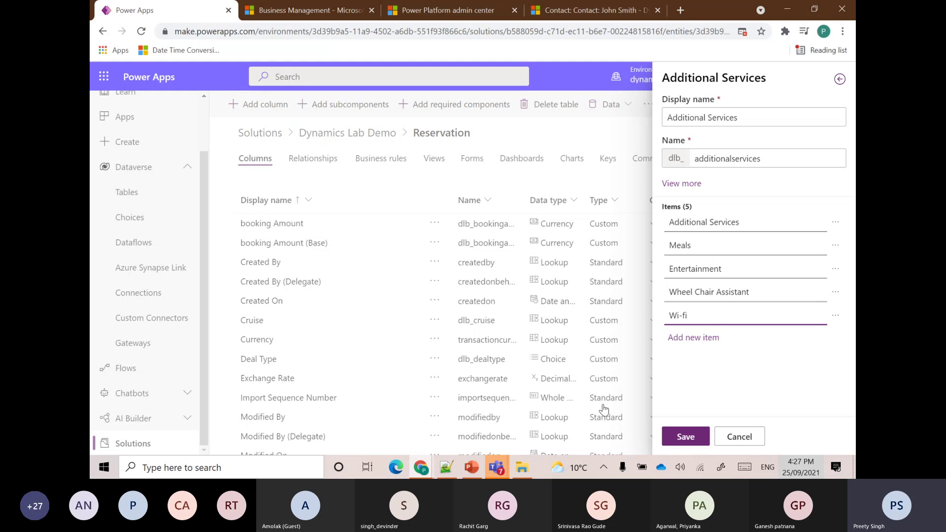
Step: Save the Additional Services choice, finish its column and save the Reservation table
{"action": "left_click", "coordinate": [685, 440]}
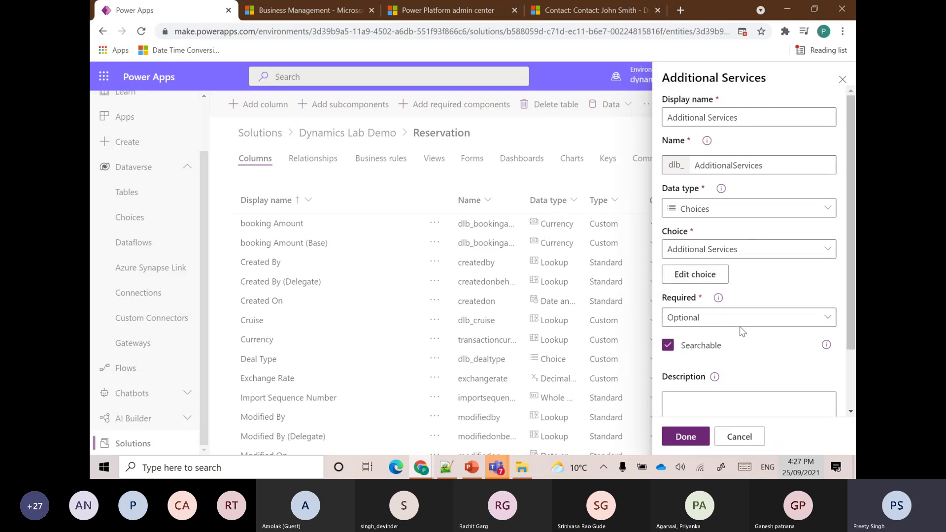
{"action": "left_click", "coordinate": [685, 436]}
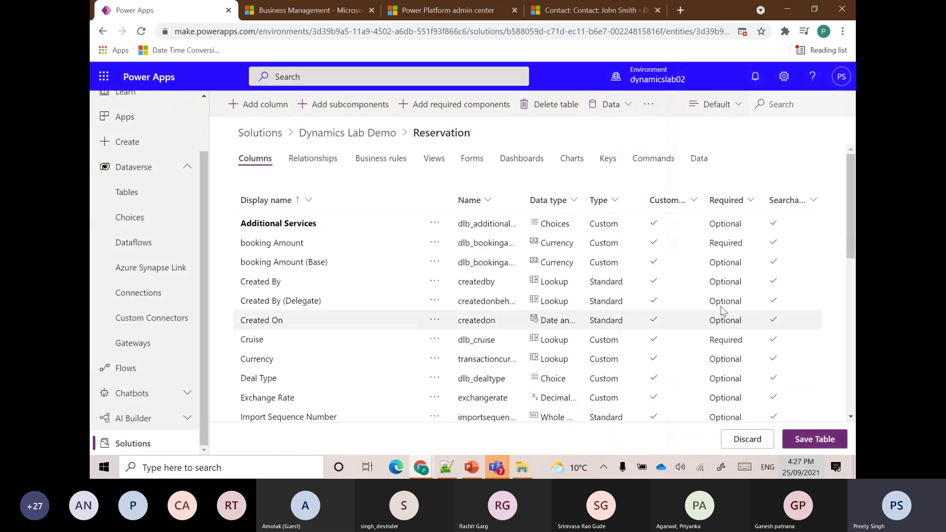
{"action": "scroll", "coordinate": [696, 322], "scroll_direction": "down", "scroll_amount": 3}
{"action": "scroll", "coordinate": [697, 325], "scroll_direction": "down", "scroll_amount": 4}
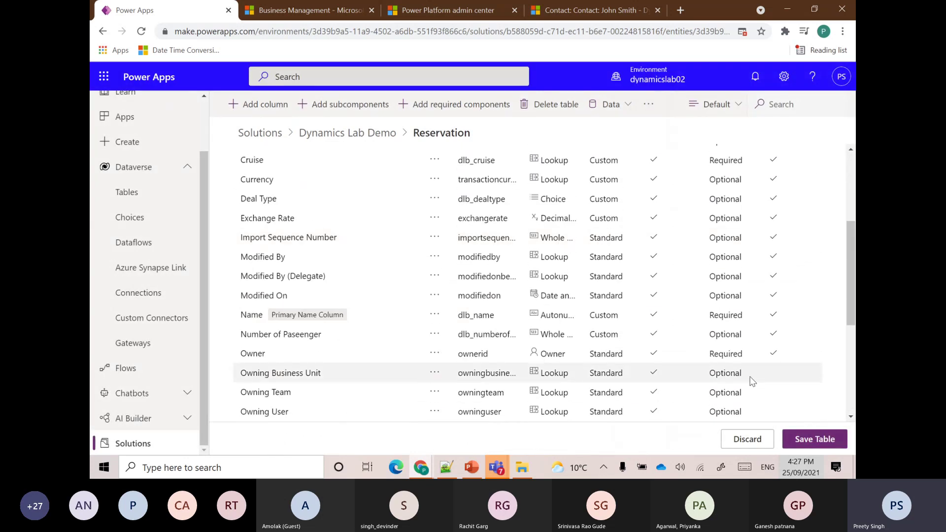
{"action": "left_click", "coordinate": [814, 438]}
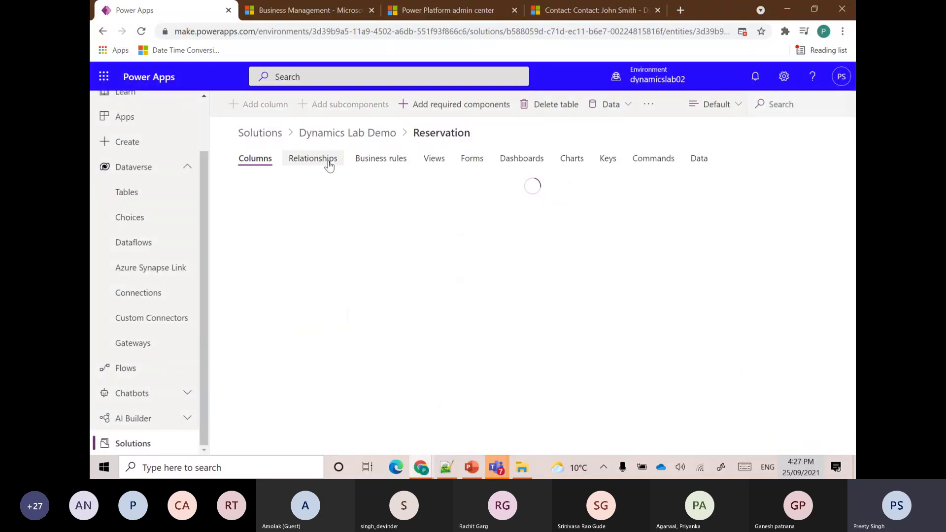
Step: Look over the Reservation table's business rules and views, and review its full column list
{"action": "left_click", "coordinate": [376, 165]}
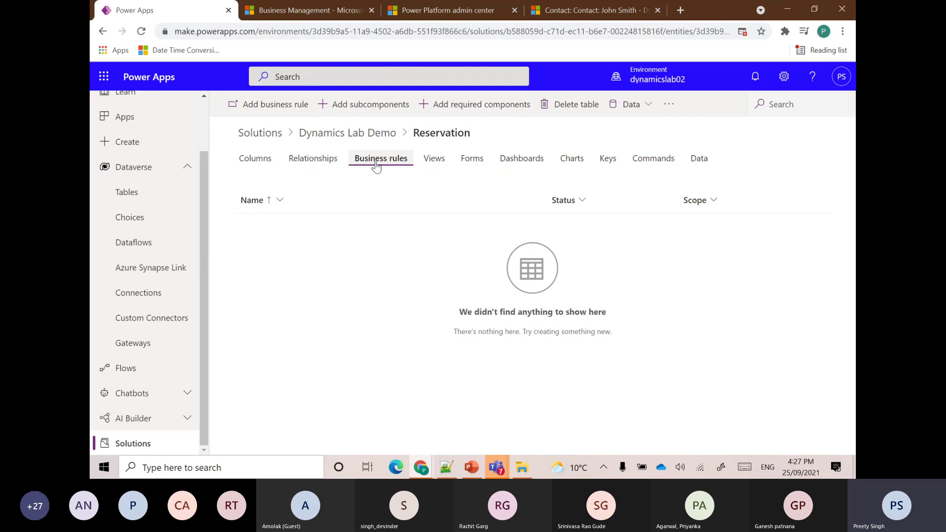
{"action": "left_click", "coordinate": [439, 167]}
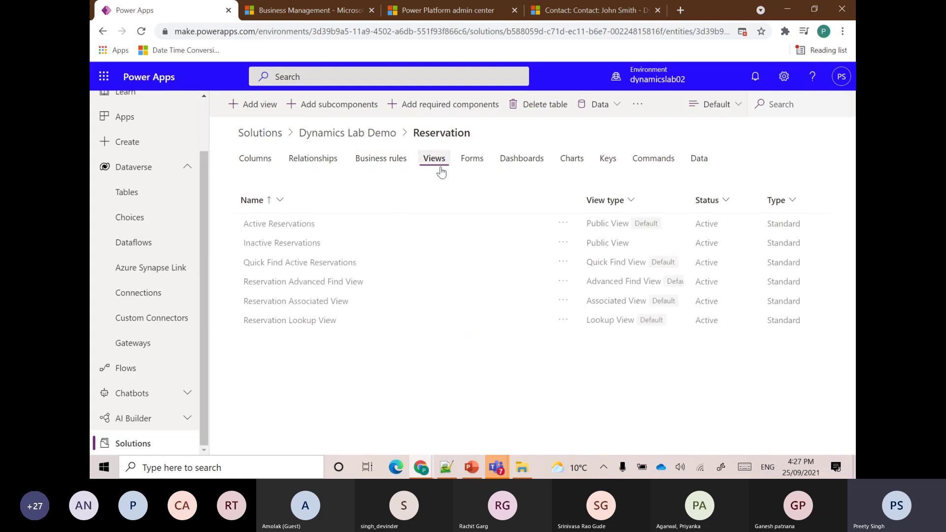
{"action": "left_click", "coordinate": [261, 167]}
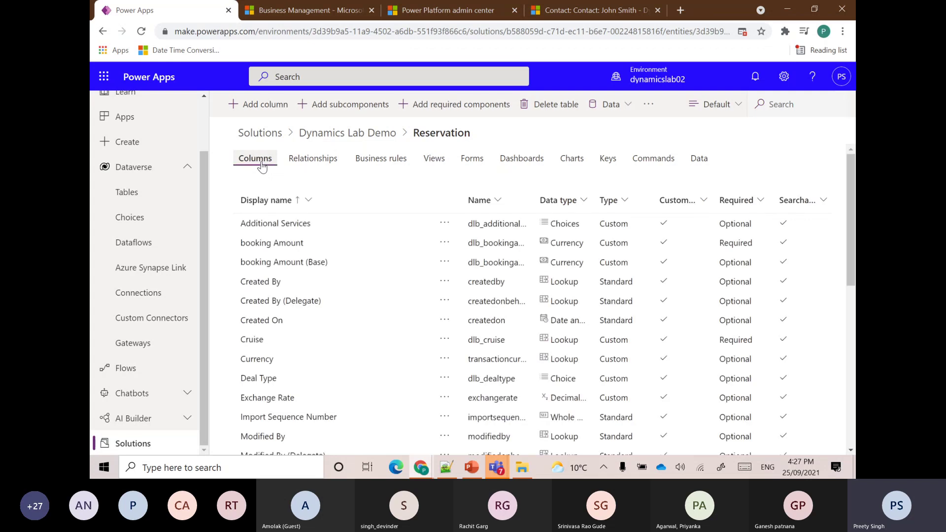
{"action": "scroll", "coordinate": [348, 312], "scroll_direction": "down", "scroll_amount": 5}
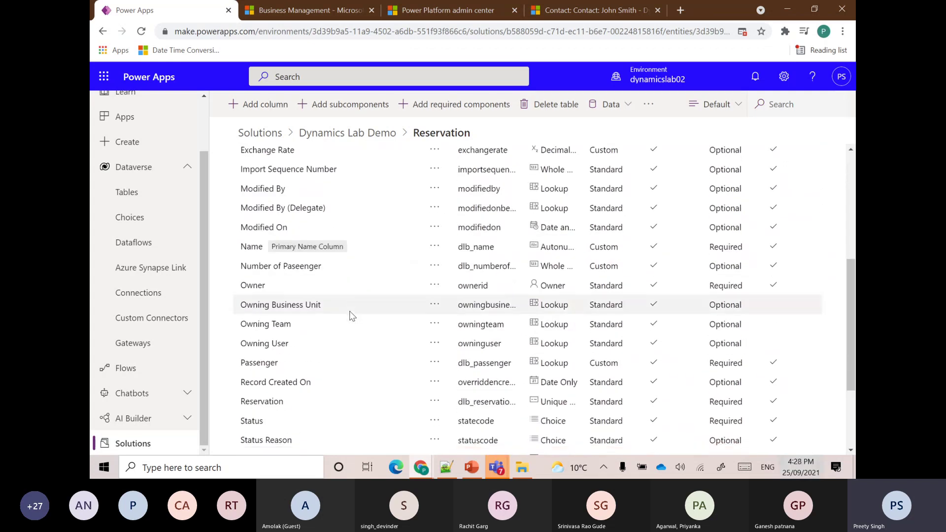
{"action": "scroll", "coordinate": [348, 313], "scroll_direction": "down", "scroll_amount": 1}
{"action": "scroll", "coordinate": [349, 312], "scroll_direction": "up", "scroll_amount": 3}
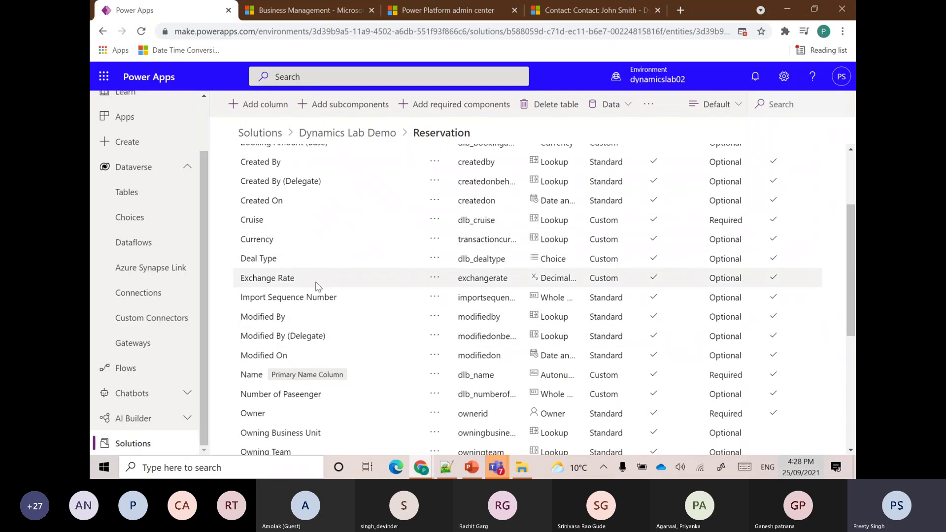
{"action": "scroll", "coordinate": [379, 290], "scroll_direction": "down", "scroll_amount": 1}
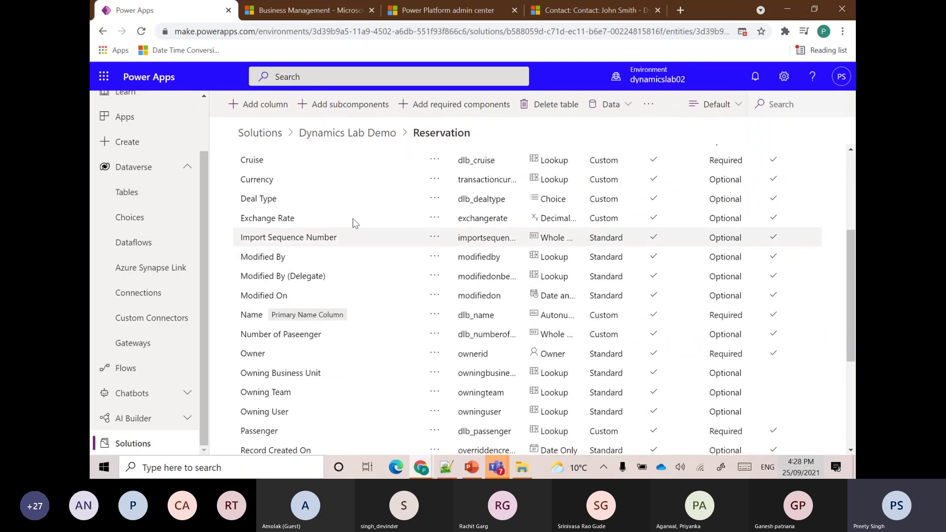
{"action": "scroll", "coordinate": [409, 304], "scroll_direction": "down", "scroll_amount": 2}
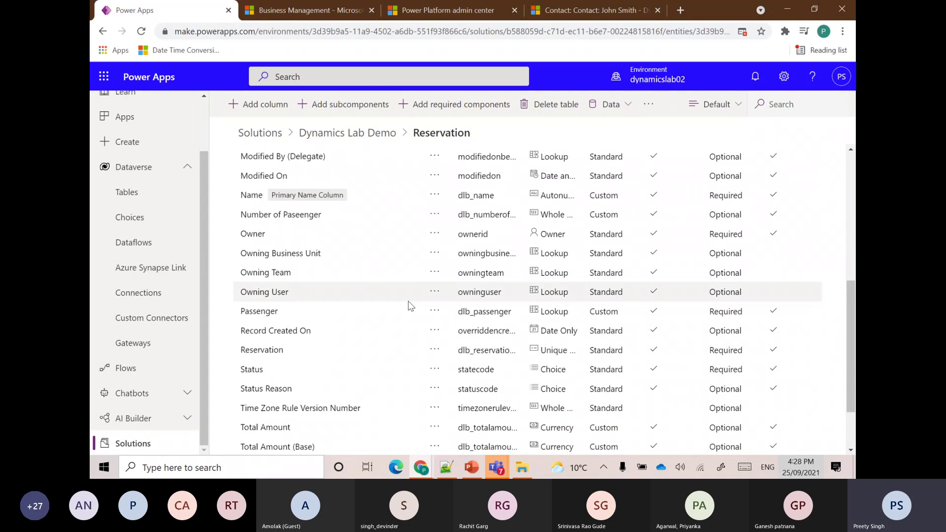
Step: Examine the Reservation table's Status Reason column, including its choice items and settings, and leave it without making changes
{"action": "scroll", "coordinate": [408, 305], "scroll_direction": "down", "scroll_amount": 2}
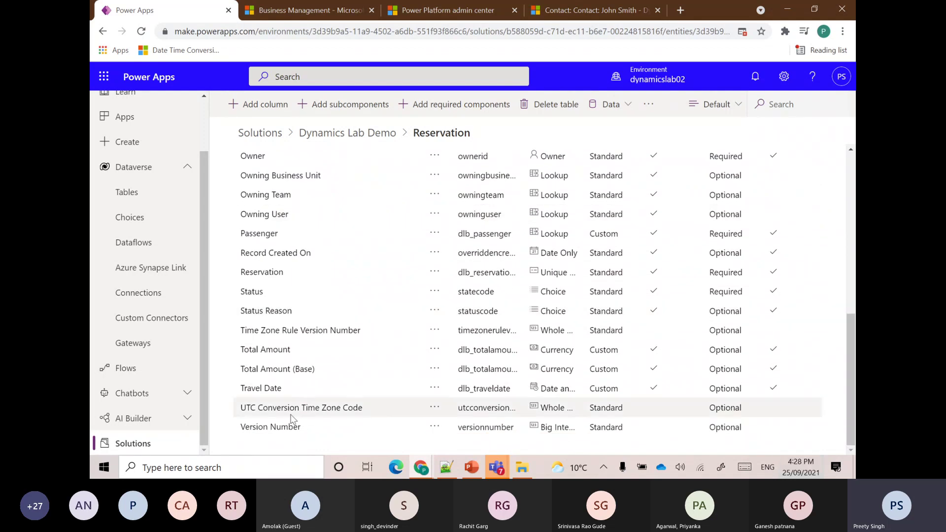
{"action": "left_click", "coordinate": [256, 320]}
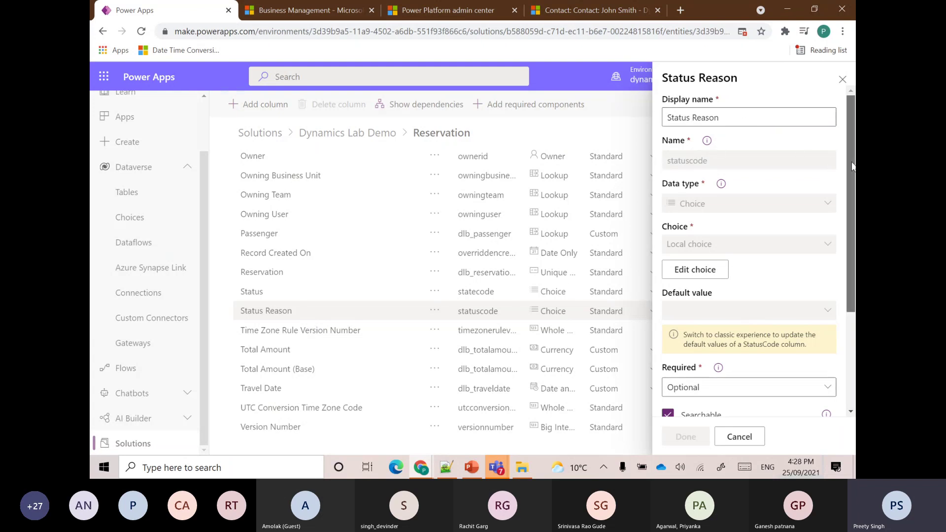
{"action": "mouse_move", "coordinate": [848, 158]}
{"action": "left_mouse_down"}
{"action": "mouse_move", "coordinate": [844, 241]}
{"action": "mouse_move", "coordinate": [844, 158]}
{"action": "left_mouse_up"}
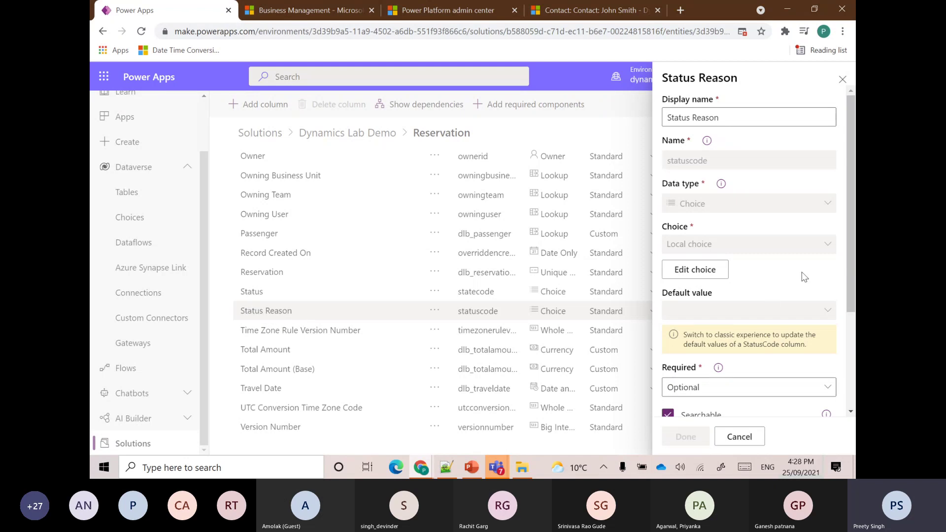
{"action": "left_click", "coordinate": [723, 269]}
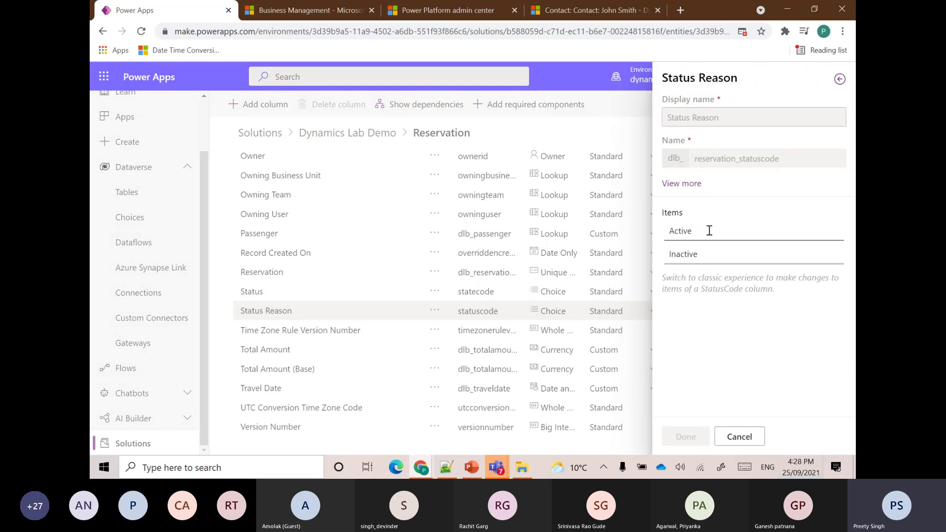
{"action": "double_click", "coordinate": [709, 231]}
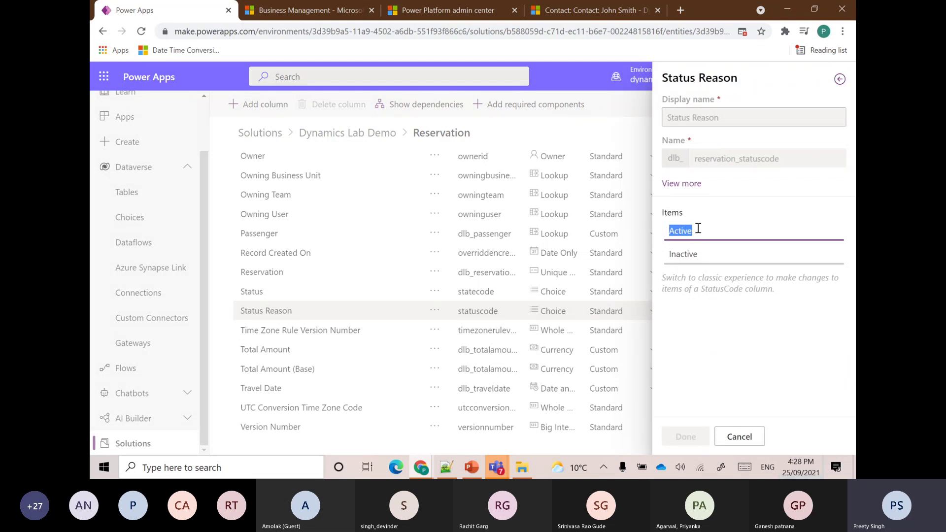
{"action": "left_click", "coordinate": [729, 232]}
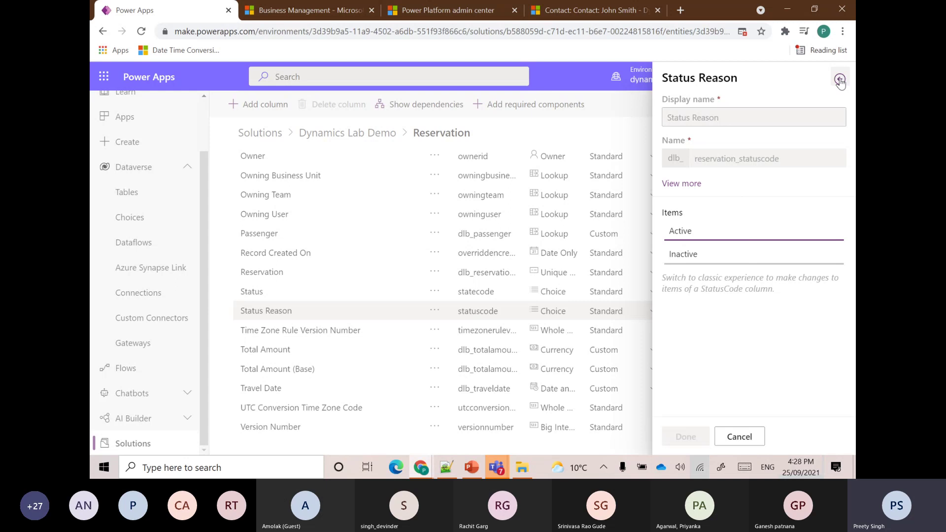
{"action": "left_click", "coordinate": [839, 79]}
{"action": "scroll", "coordinate": [757, 370], "scroll_direction": "down", "scroll_amount": 3}
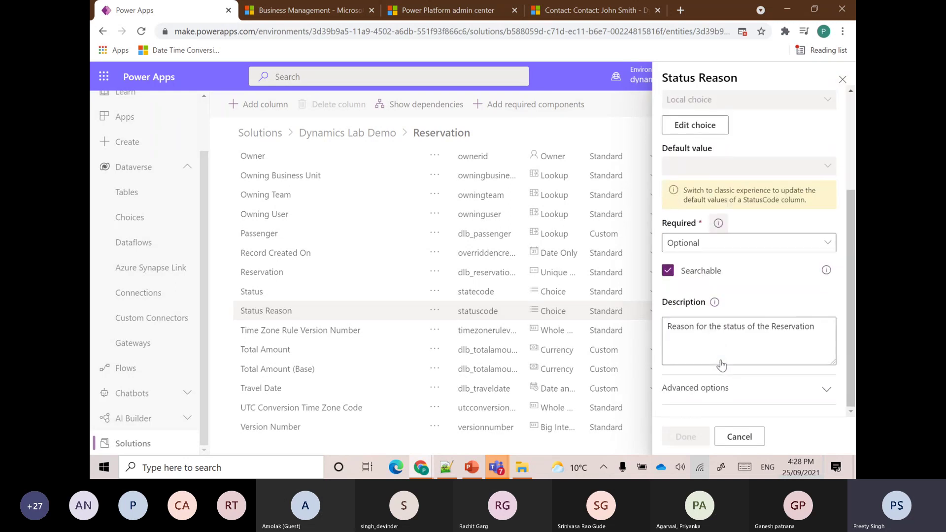
{"action": "left_click", "coordinate": [748, 436]}
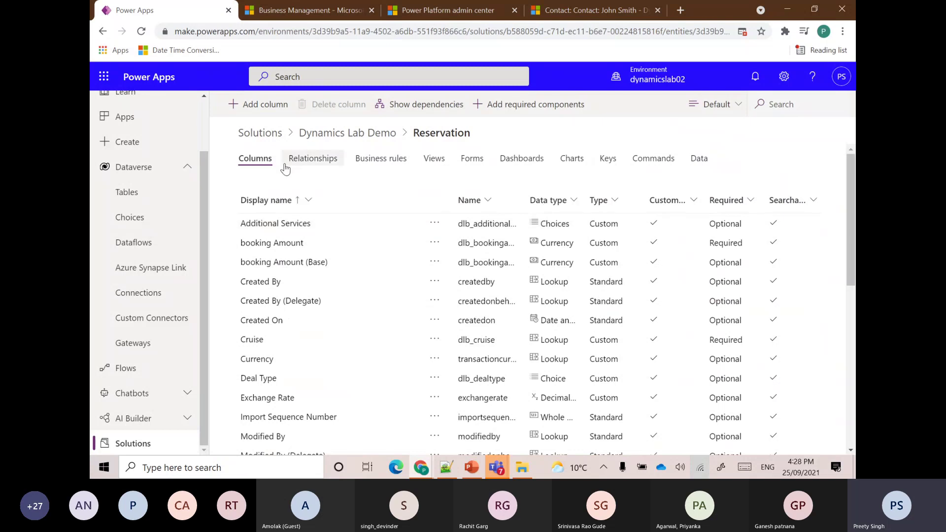
Step: Open the Reservation table's Active Reservations view and examine its filter condition and the columns available for filtering
{"action": "left_click", "coordinate": [435, 166]}
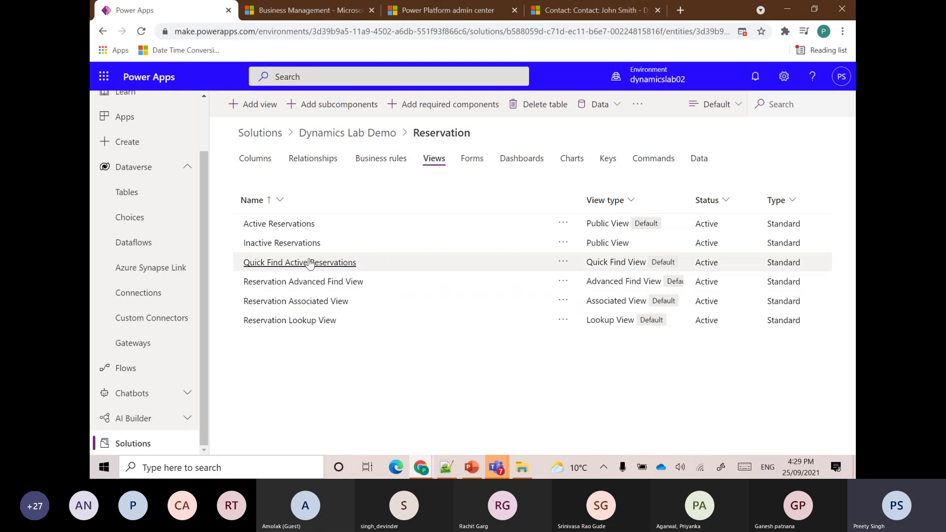
{"action": "left_click", "coordinate": [292, 225]}
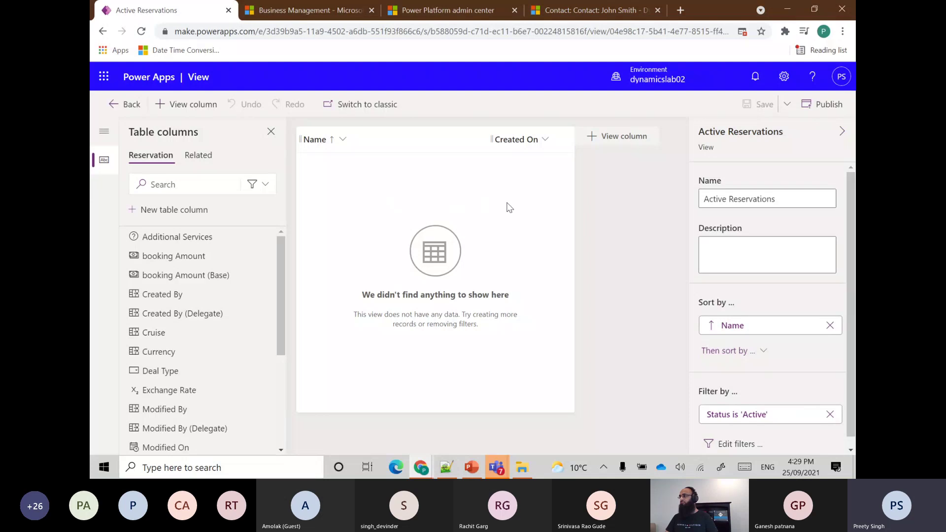
{"action": "scroll", "coordinate": [788, 384], "scroll_direction": "down", "scroll_amount": 1}
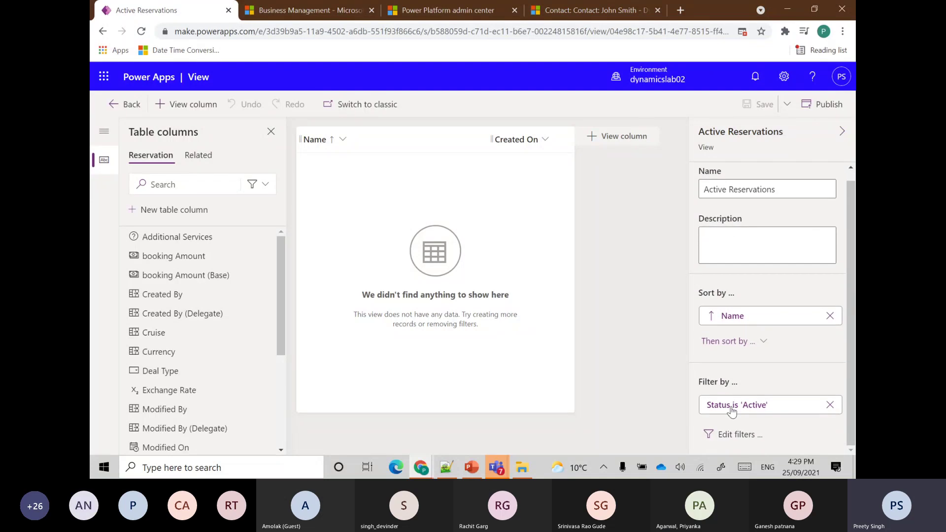
{"action": "left_click", "coordinate": [715, 435]}
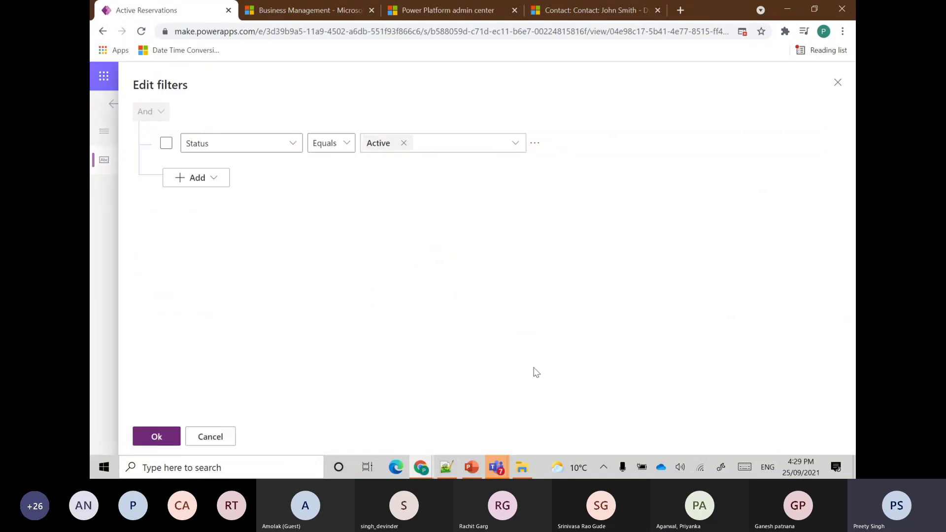
{"action": "left_click", "coordinate": [290, 151]}
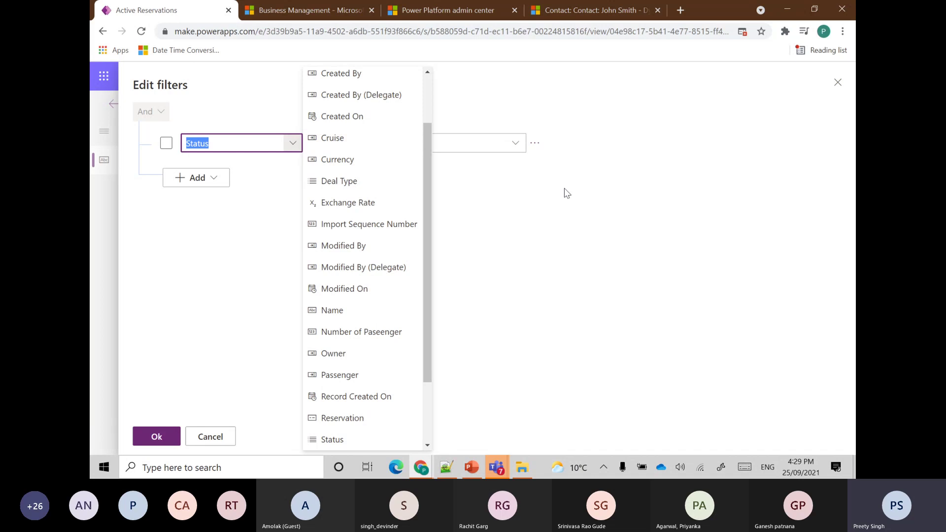
{"action": "left_click", "coordinate": [532, 188]}
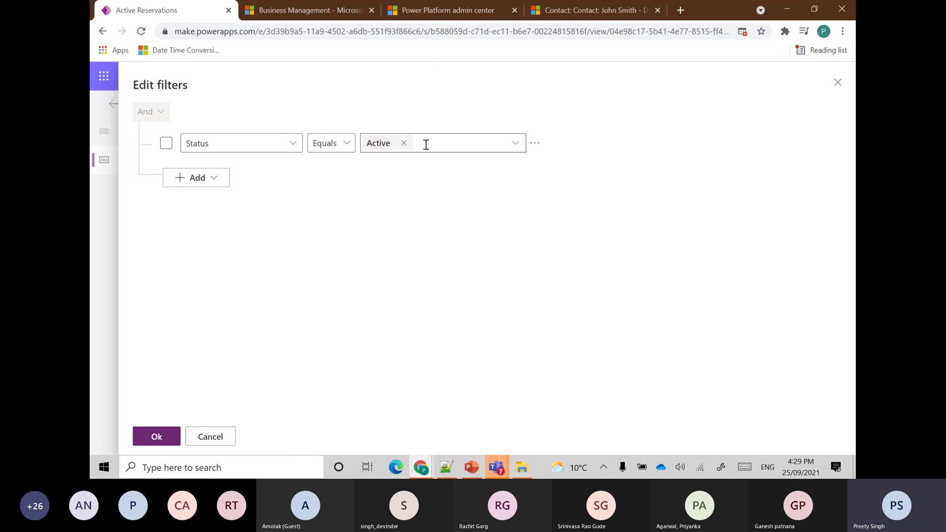
{"action": "left_click", "coordinate": [211, 180]}
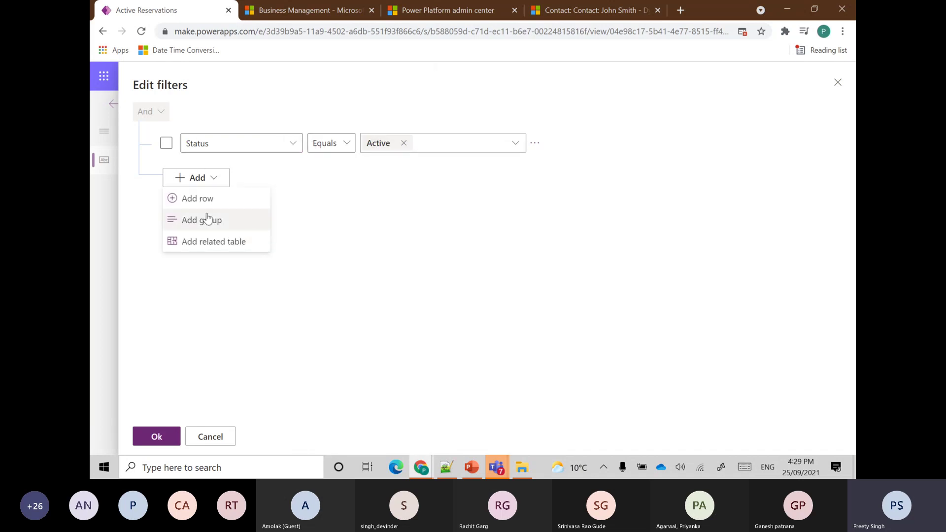
{"action": "left_click", "coordinate": [206, 200]}
{"action": "left_click", "coordinate": [292, 183]}
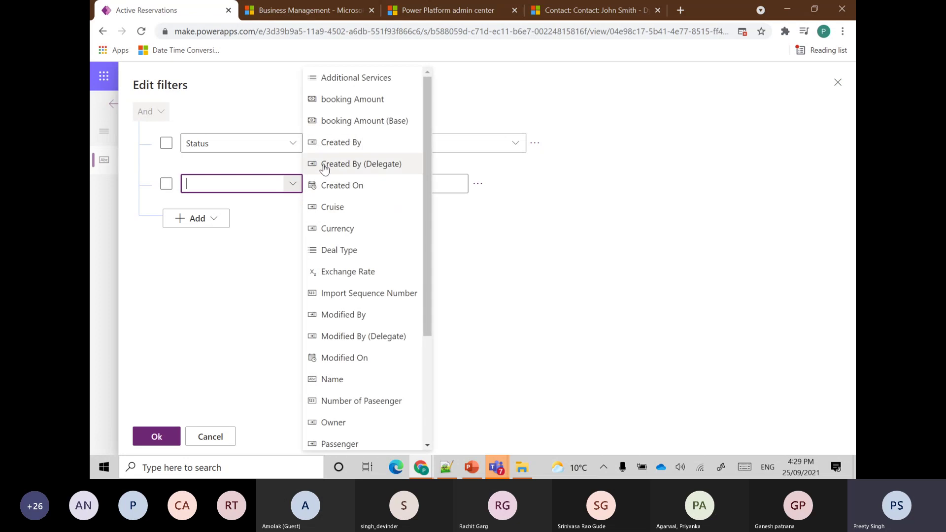
{"action": "left_click", "coordinate": [292, 184]}
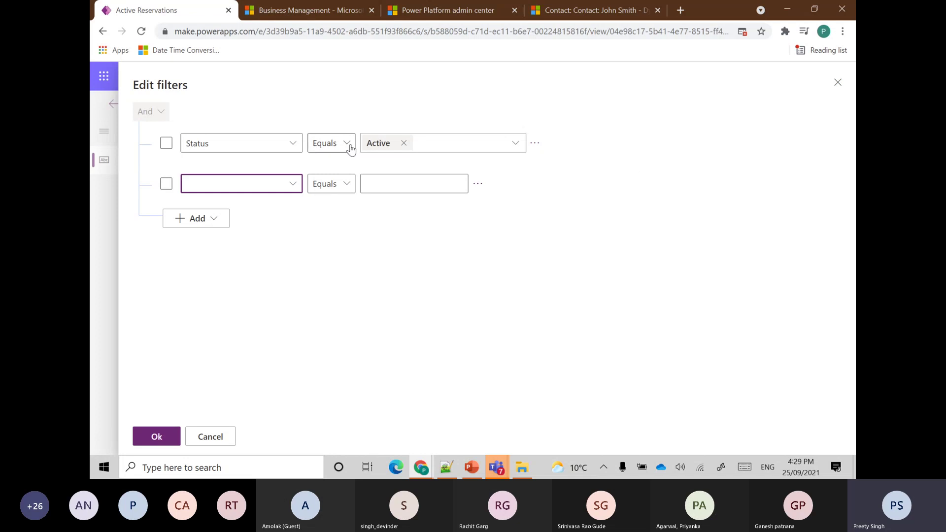
{"action": "left_click", "coordinate": [837, 84]}
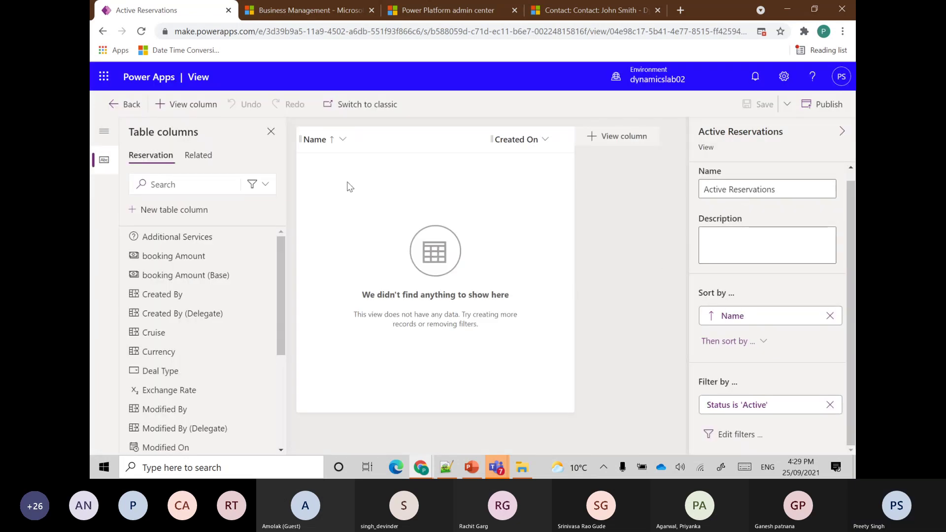
Step: Return to the Reservation table, open its main Information form and expand the General tab and section in the form's structure
{"action": "left_click", "coordinate": [124, 104]}
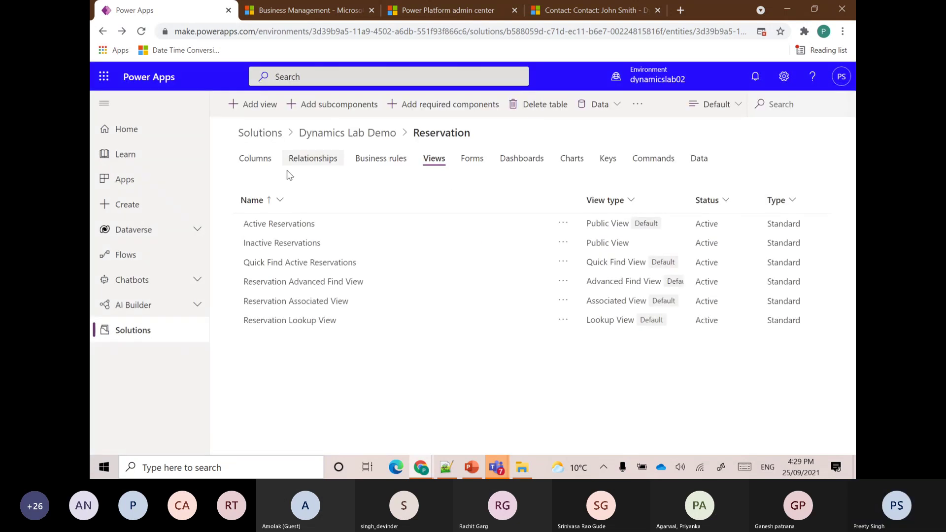
{"action": "left_click", "coordinate": [473, 162]}
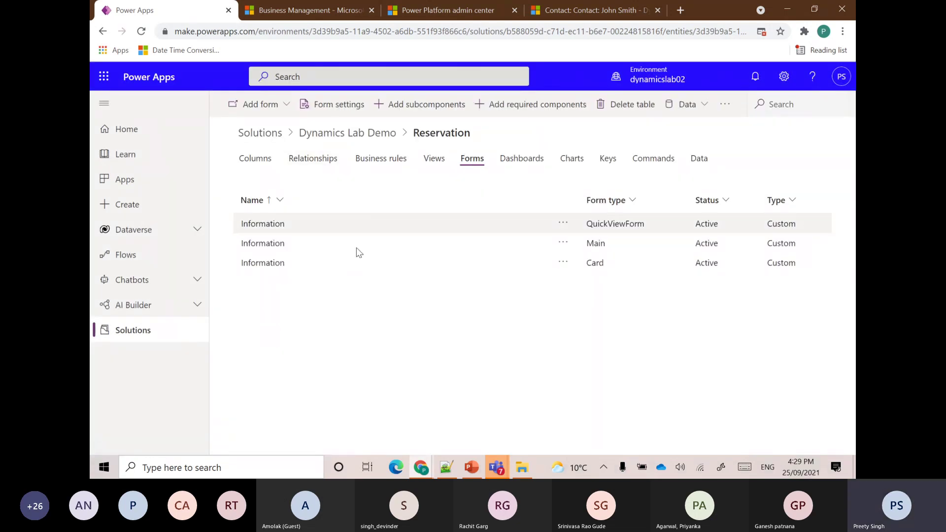
{"action": "left_click", "coordinate": [264, 244]}
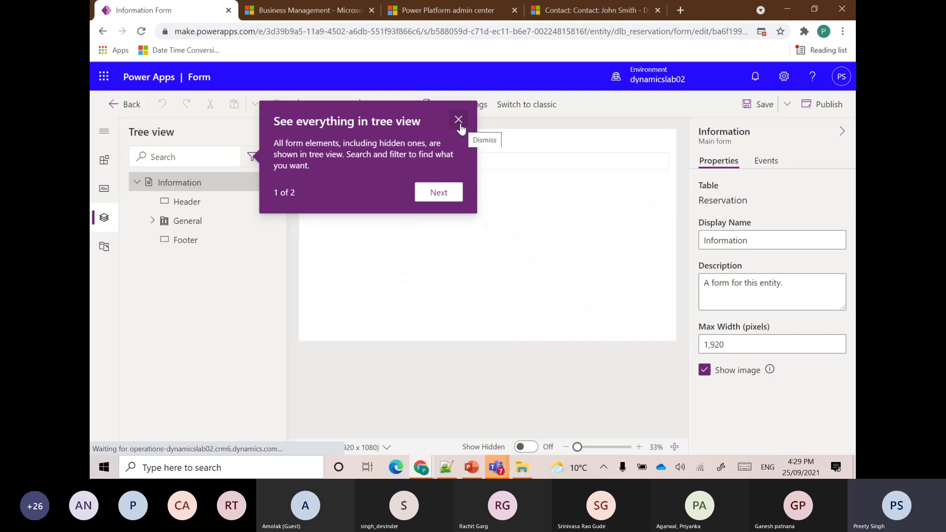
{"action": "left_click", "coordinate": [575, 166]}
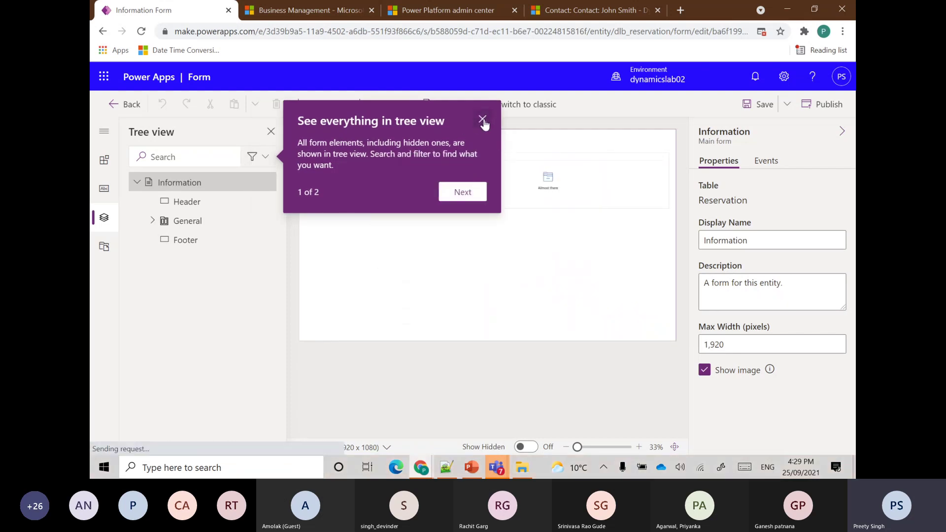
{"action": "left_click", "coordinate": [483, 119]}
{"action": "left_click", "coordinate": [152, 220]}
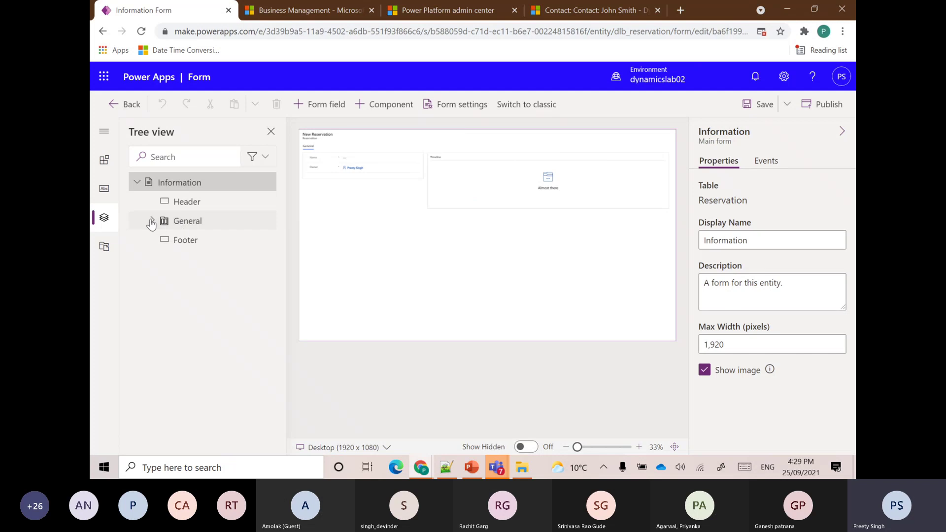
{"action": "left_click", "coordinate": [168, 240]}
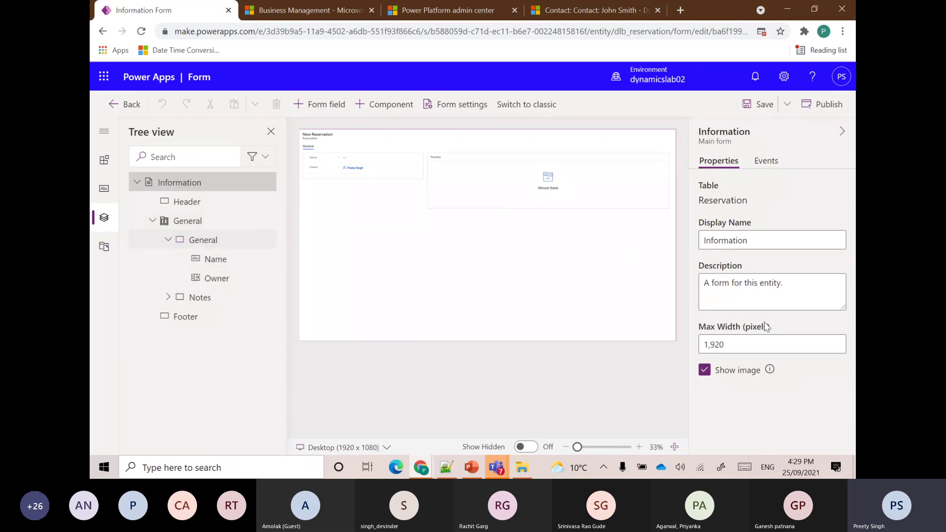
Step: Change the label of the form's Name field to Reservation Id
{"action": "left_click", "coordinate": [638, 447]}
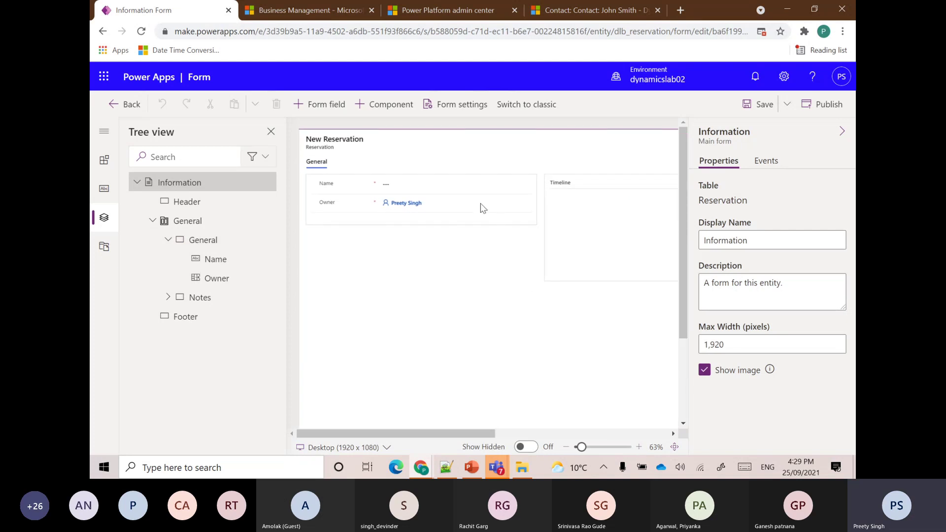
{"action": "left_click", "coordinate": [330, 192]}
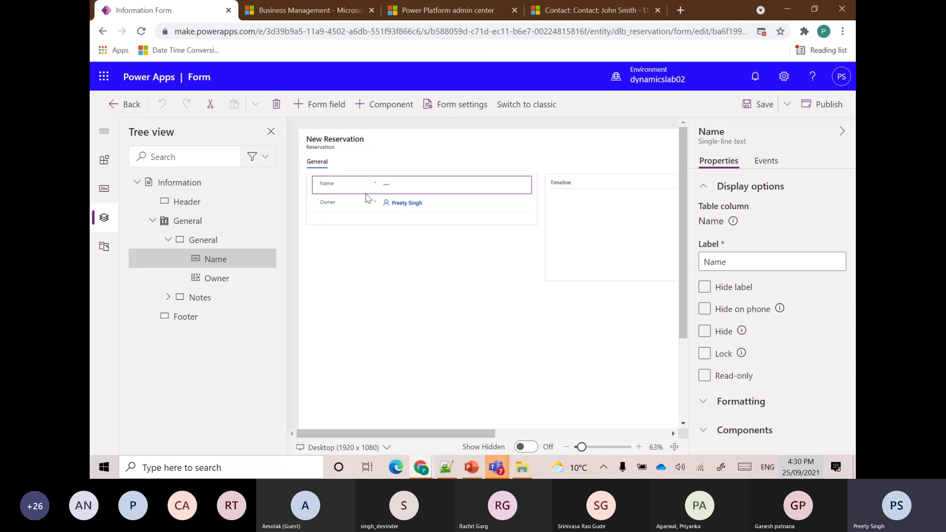
{"action": "left_click", "coordinate": [710, 260]}
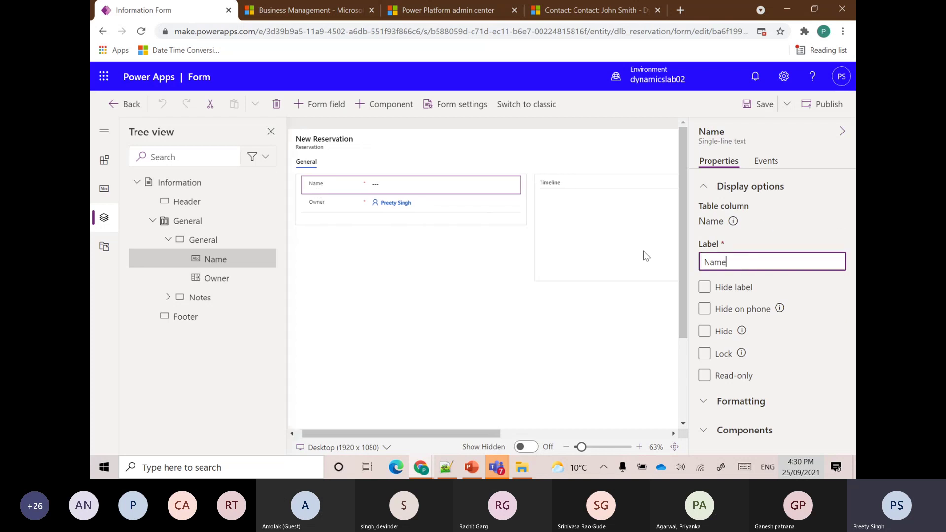
{"action": "double_click", "coordinate": [736, 262]}
{"action": "left_click", "coordinate": [736, 261]}
{"action": "left_click_drag", "start_coordinate": [722, 263], "coordinate": [708, 263]}
{"action": "type", "text": "Reservation Id"}
Step: Add the Cruise field to the General section below Reservation Id, and insert the Passenger field between them
{"action": "left_click", "coordinate": [302, 203]}
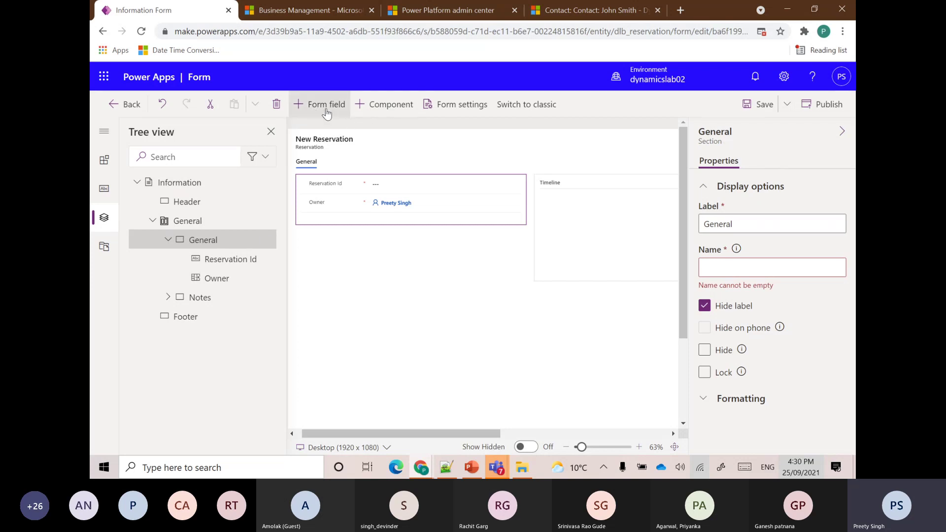
{"action": "left_click", "coordinate": [315, 109]}
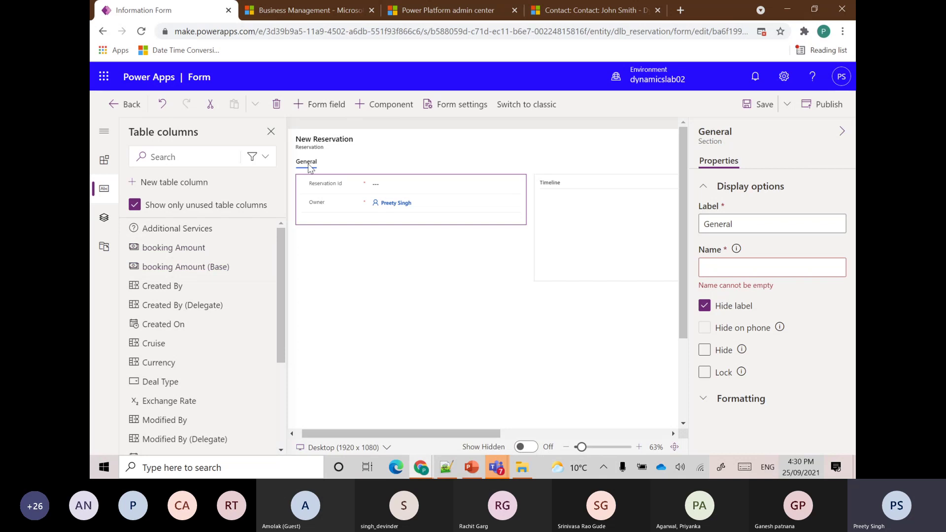
{"action": "left_click_drag", "start_coordinate": [283, 270], "coordinate": [283, 283]}
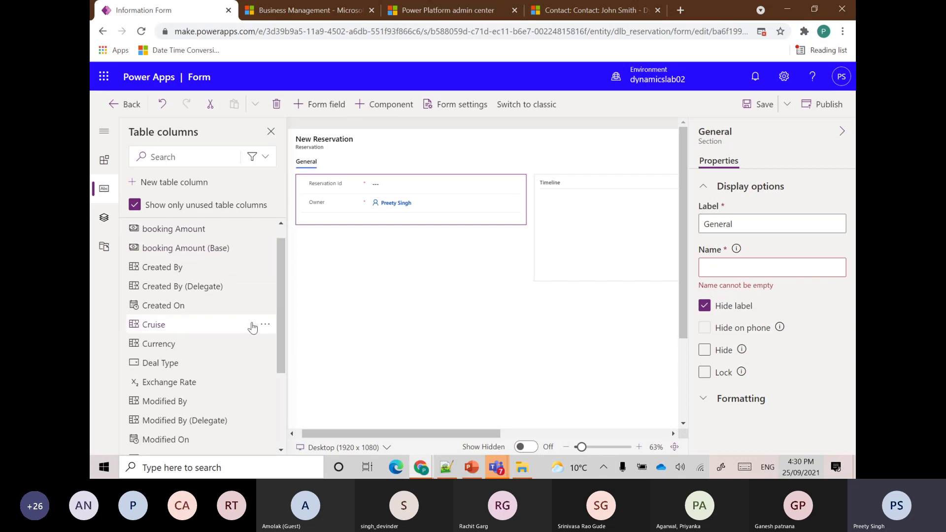
{"action": "left_click_drag", "start_coordinate": [178, 330], "coordinate": [314, 207]}
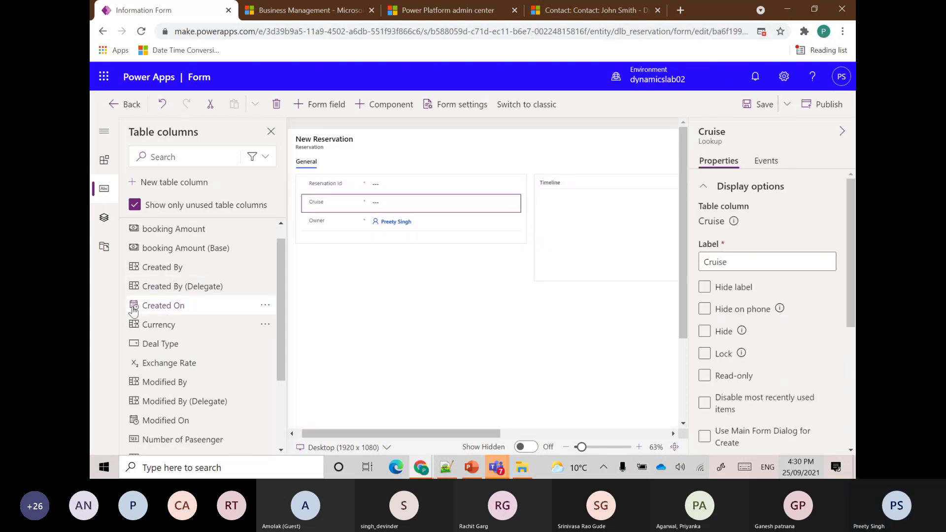
{"action": "scroll", "coordinate": [172, 297], "scroll_direction": "up", "scroll_amount": 1}
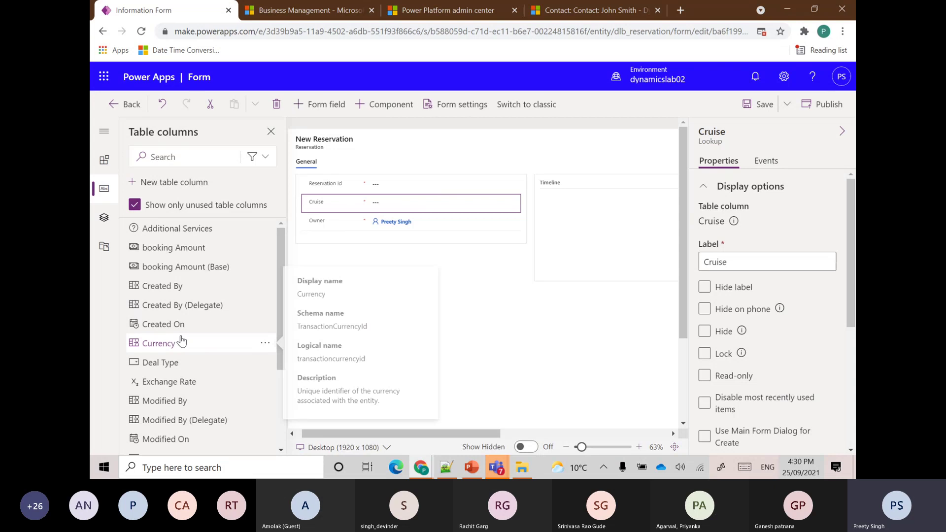
{"action": "scroll", "coordinate": [182, 340], "scroll_direction": "down", "scroll_amount": 3}
{"action": "left_click_drag", "start_coordinate": [161, 358], "coordinate": [329, 217]}
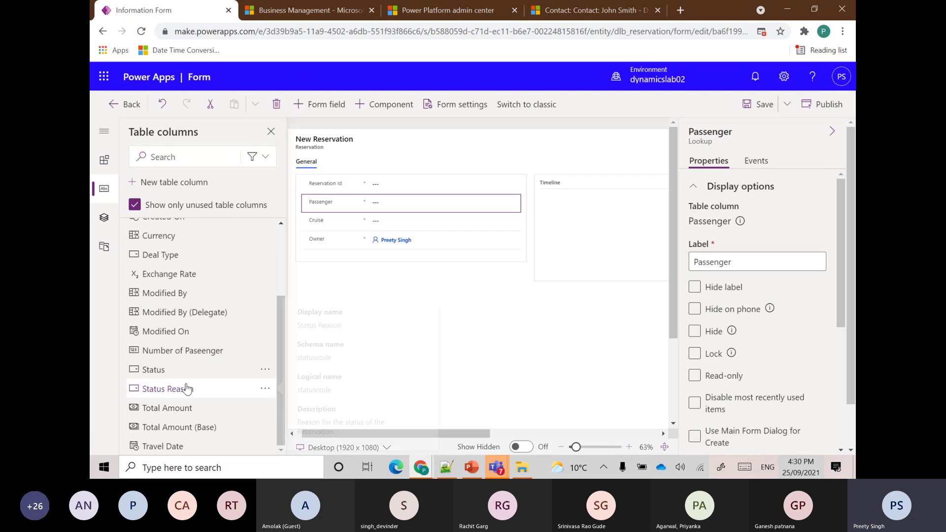
Step: Add the Travel Date field below Cruise and the Deal Type field below Owner in the General section
{"action": "scroll", "coordinate": [186, 386], "scroll_direction": "down", "scroll_amount": 1}
{"action": "left_click_drag", "start_coordinate": [169, 403], "coordinate": [335, 186]}
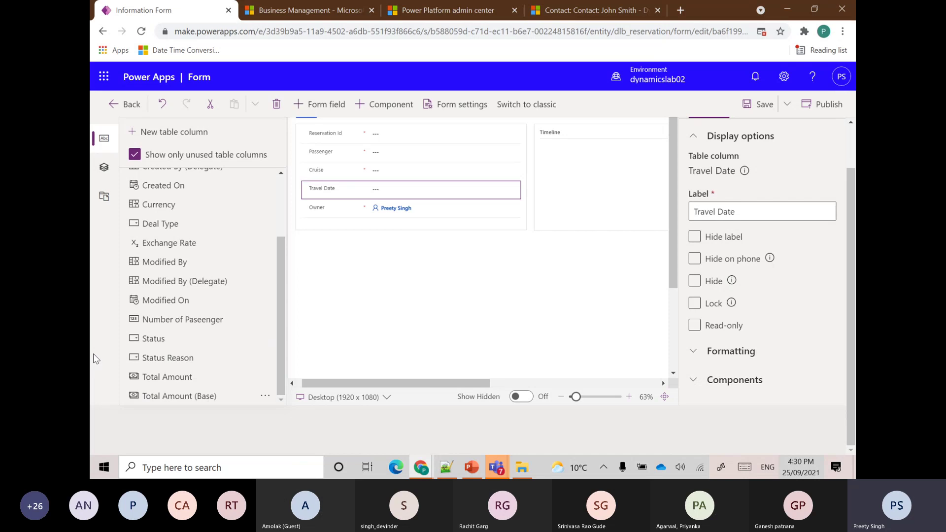
{"action": "left_click_drag", "start_coordinate": [162, 225], "coordinate": [322, 213]}
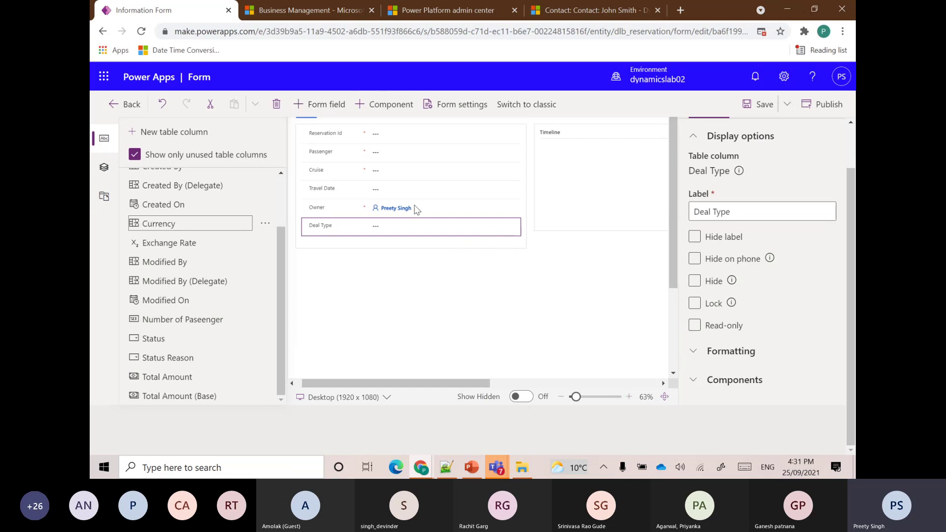
Step: Move the Deal Type field above Owner in the form's General section
{"action": "left_click", "coordinate": [328, 212]}
{"action": "scroll", "coordinate": [337, 198], "scroll_direction": "down", "scroll_amount": 1}
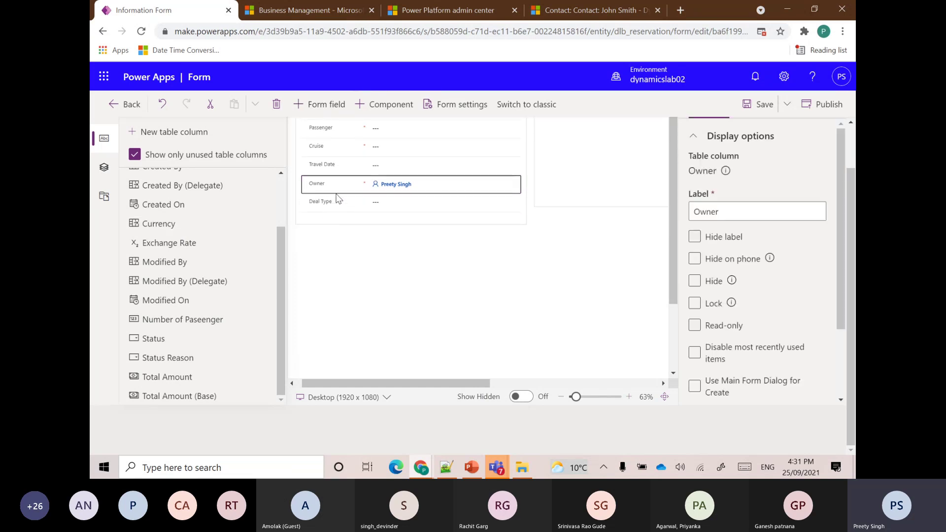
{"action": "left_click", "coordinate": [339, 212]}
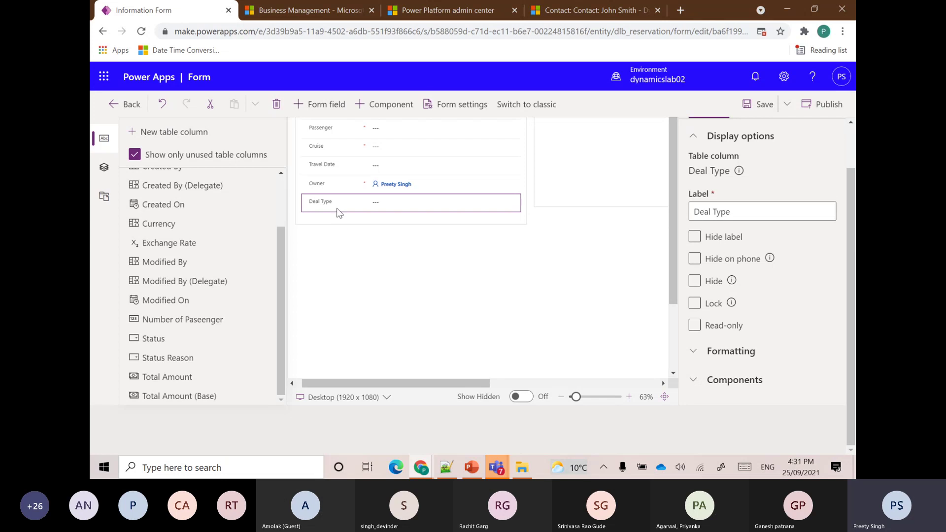
{"action": "left_click_drag", "start_coordinate": [338, 211], "coordinate": [335, 185]}
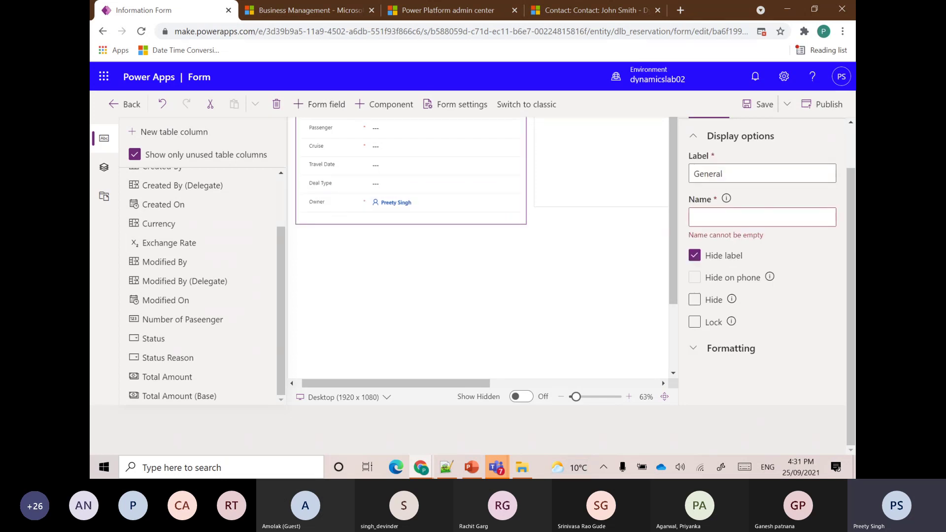
Step: Add the Number of Paseenger and Total Amount fields above Owner, and insert booking Amount between Deal Type and Number of Paseenger
{"action": "left_click_drag", "start_coordinate": [183, 321], "coordinate": [333, 201]}
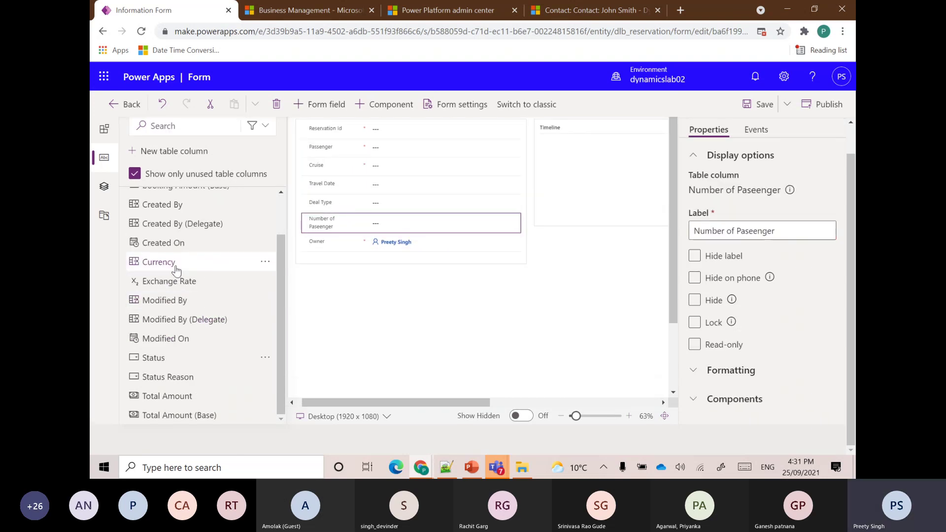
{"action": "left_click", "coordinate": [169, 402]}
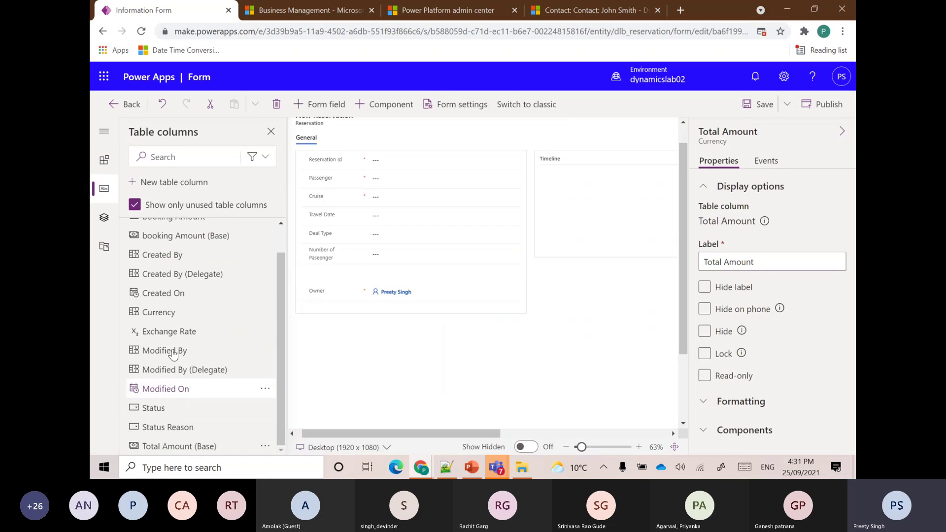
{"action": "mouse_move", "coordinate": [168, 241]}
{"action": "scroll", "coordinate": [168, 244], "scroll_direction": "up", "scroll_amount": 2}
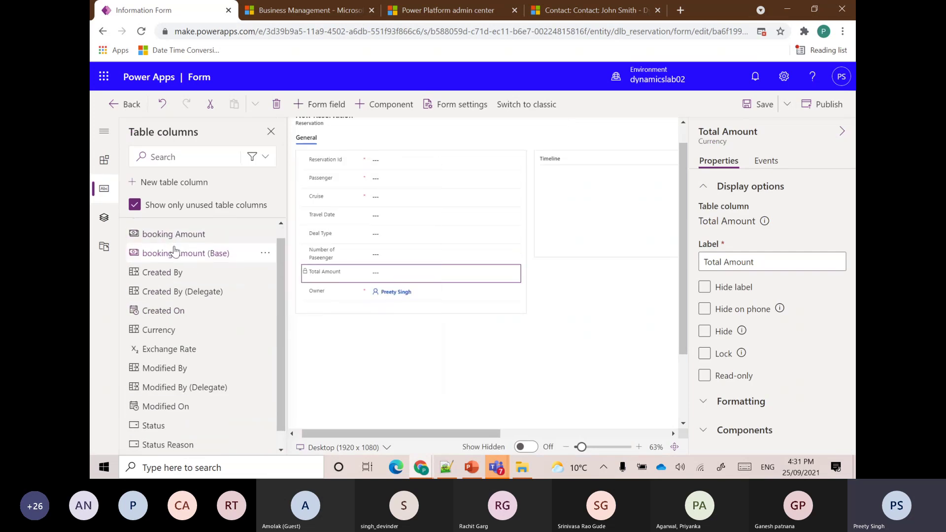
{"action": "left_click_drag", "start_coordinate": [165, 248], "coordinate": [346, 257]}
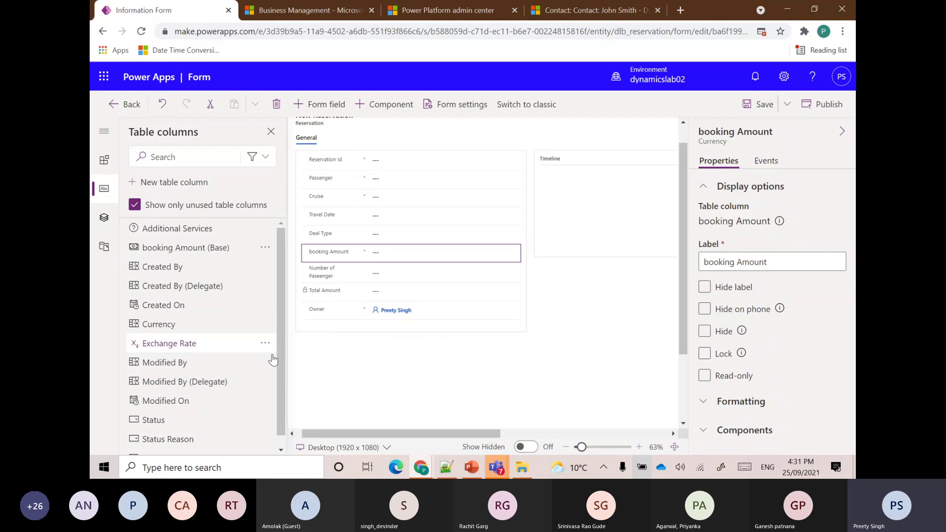
Step: Add the Additional Services field between Total Amount and Owner, and save the form
{"action": "scroll", "coordinate": [273, 360], "scroll_direction": "down", "scroll_amount": 1}
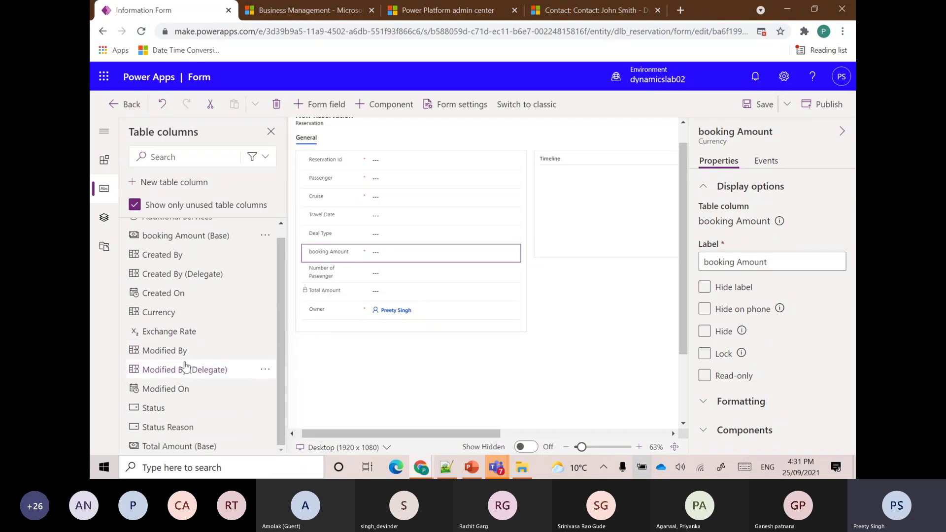
{"action": "mouse_move", "coordinate": [195, 427]}
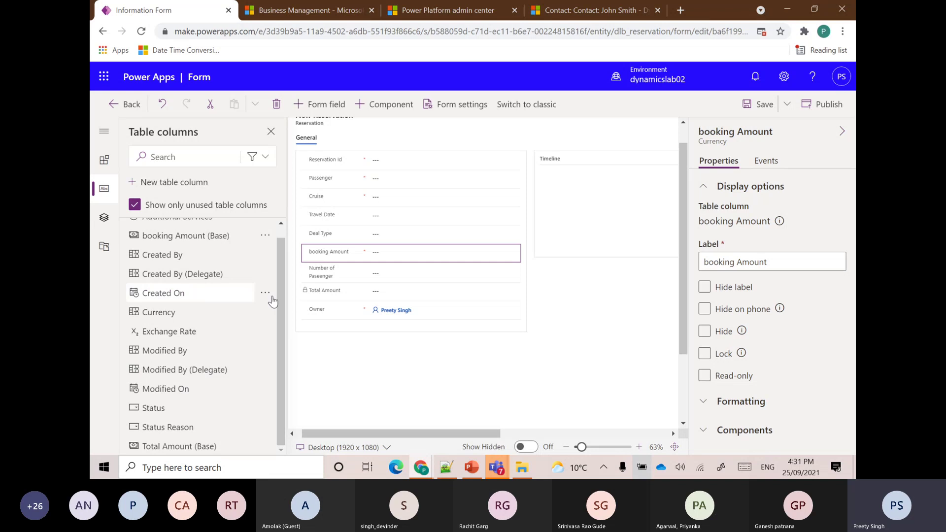
{"action": "scroll", "coordinate": [171, 264], "scroll_direction": "up", "scroll_amount": 1}
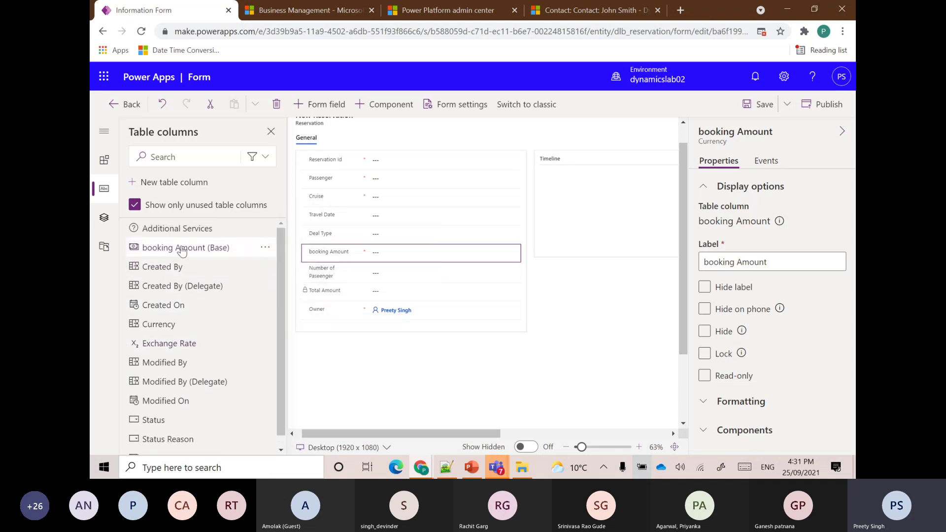
{"action": "left_click_drag", "start_coordinate": [177, 228], "coordinate": [335, 307]}
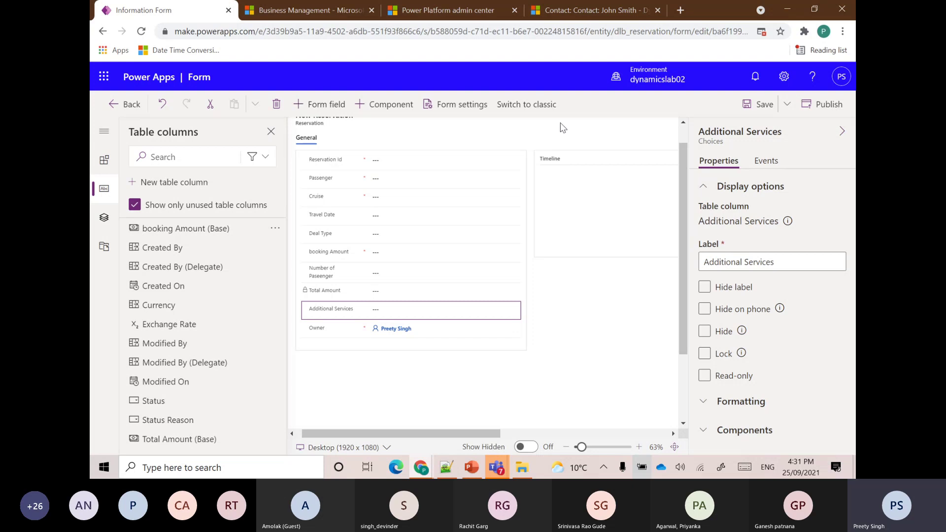
{"action": "left_click", "coordinate": [761, 105]}
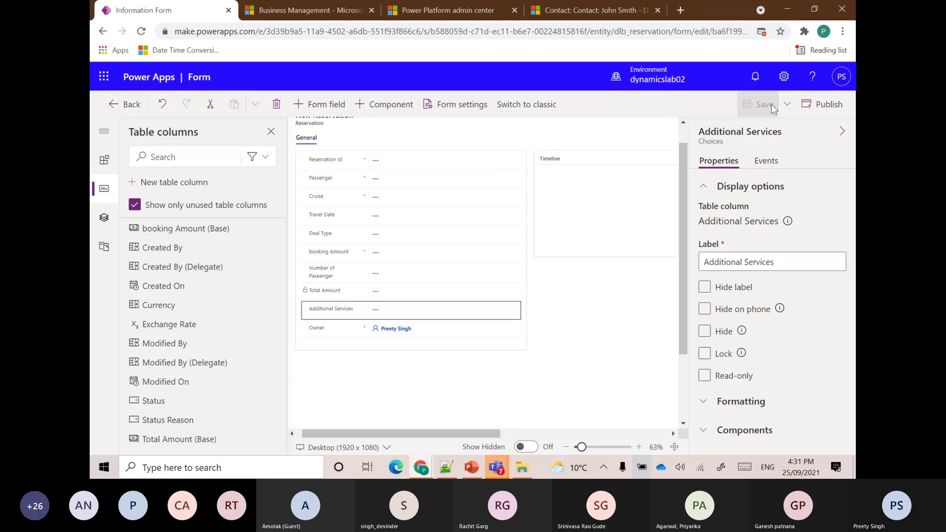
{"action": "scroll", "coordinate": [323, 306], "scroll_direction": "up", "scroll_amount": 1}
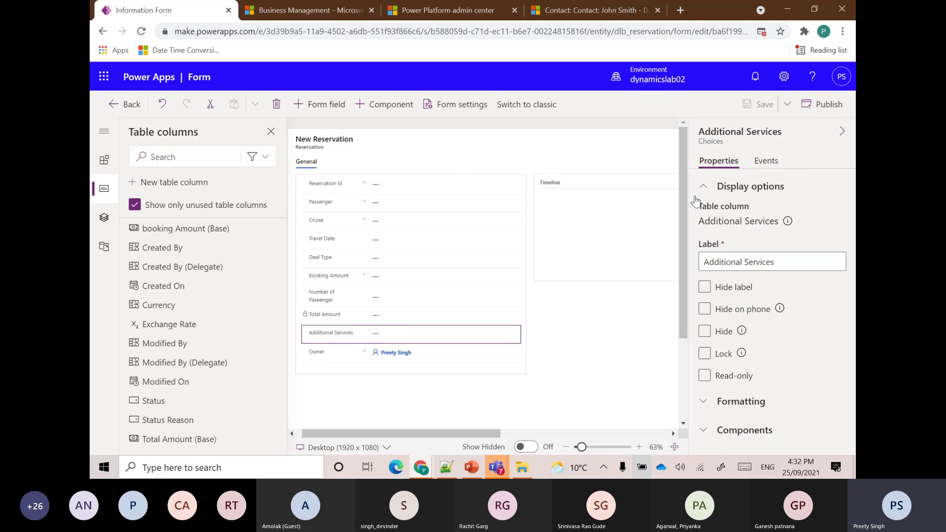
Step: Add the unused Status Reason column to the header of the Reservation form
{"action": "left_click", "coordinate": [437, 141]}
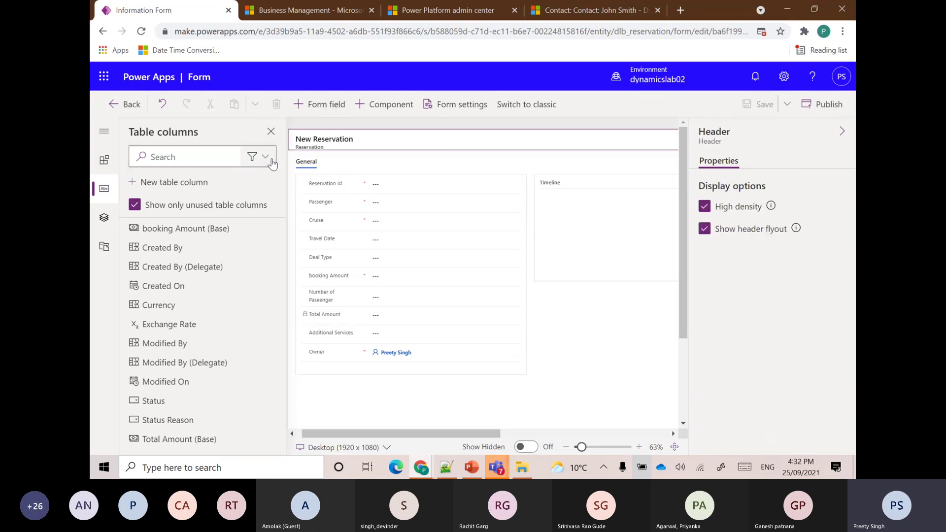
{"action": "left_click", "coordinate": [271, 131]}
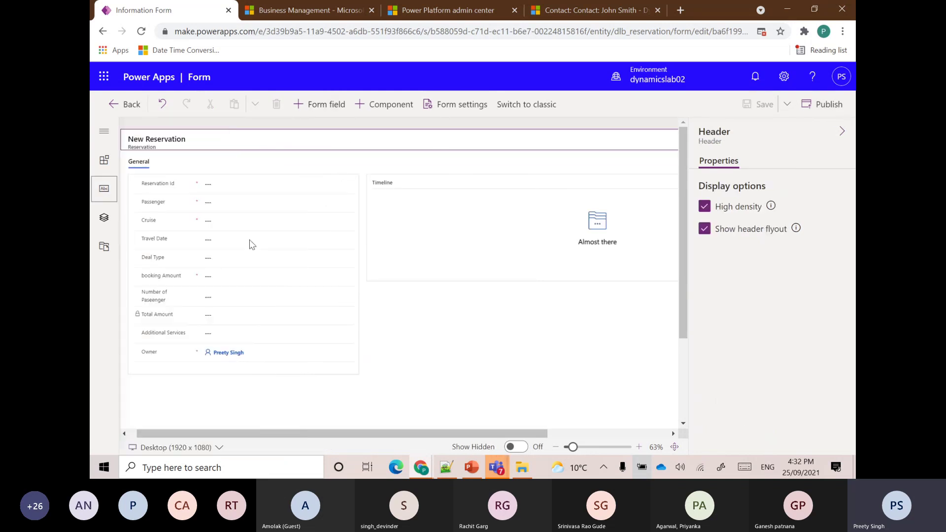
{"action": "left_click", "coordinate": [103, 132]}
{"action": "left_click", "coordinate": [104, 158]}
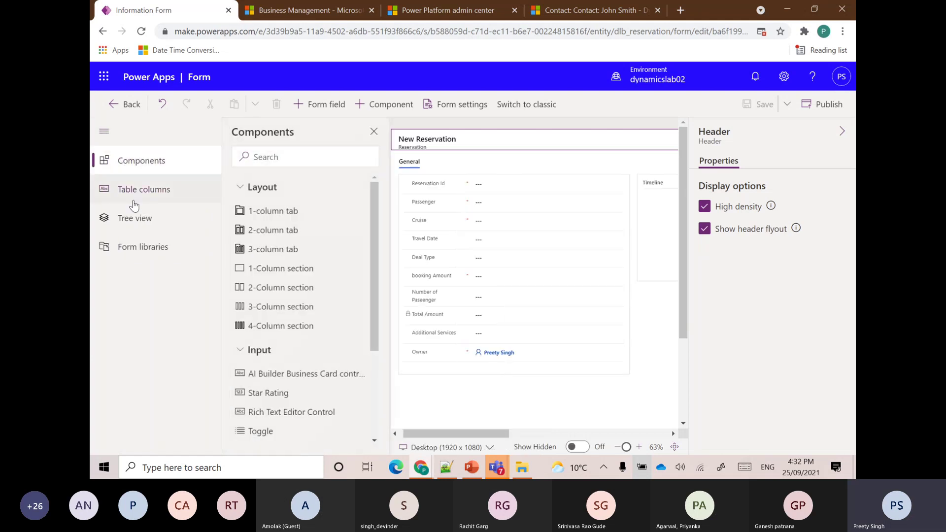
{"action": "left_click", "coordinate": [111, 218]}
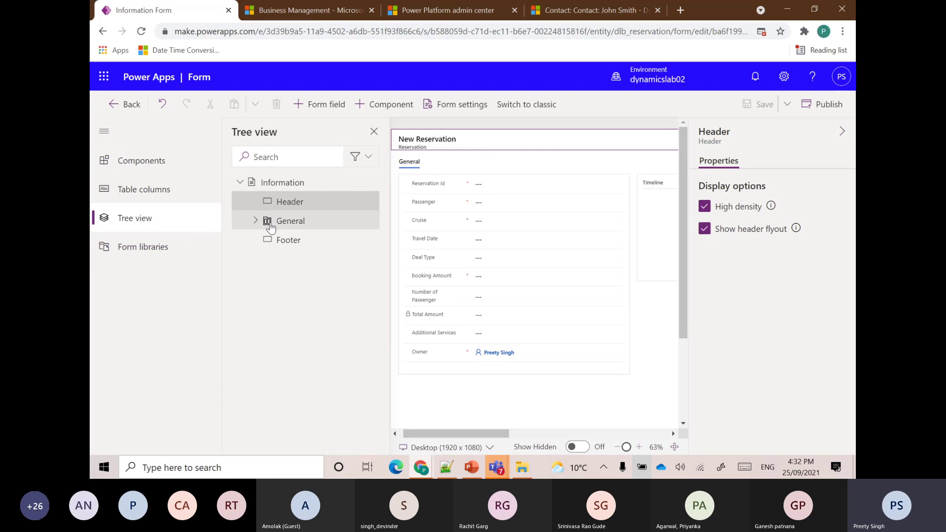
{"action": "left_click", "coordinate": [319, 104]}
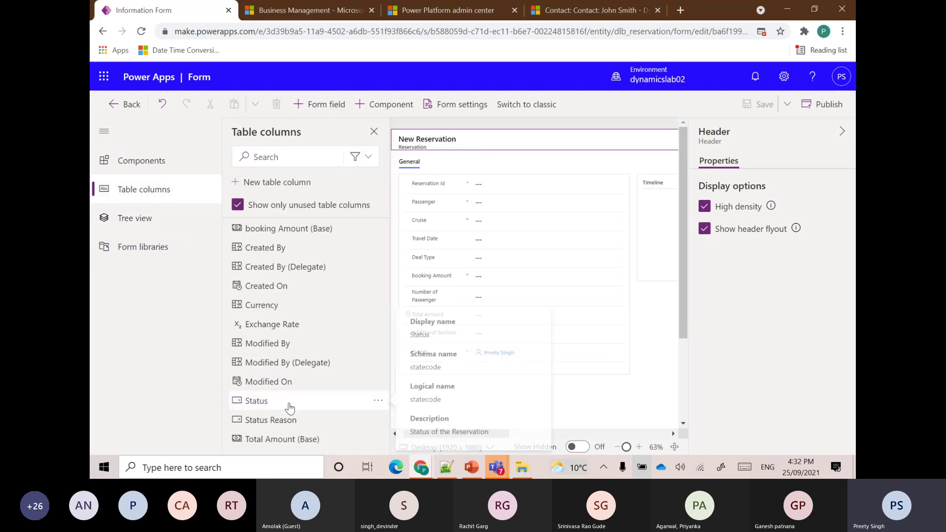
{"action": "left_click_drag", "start_coordinate": [263, 420], "coordinate": [632, 147]}
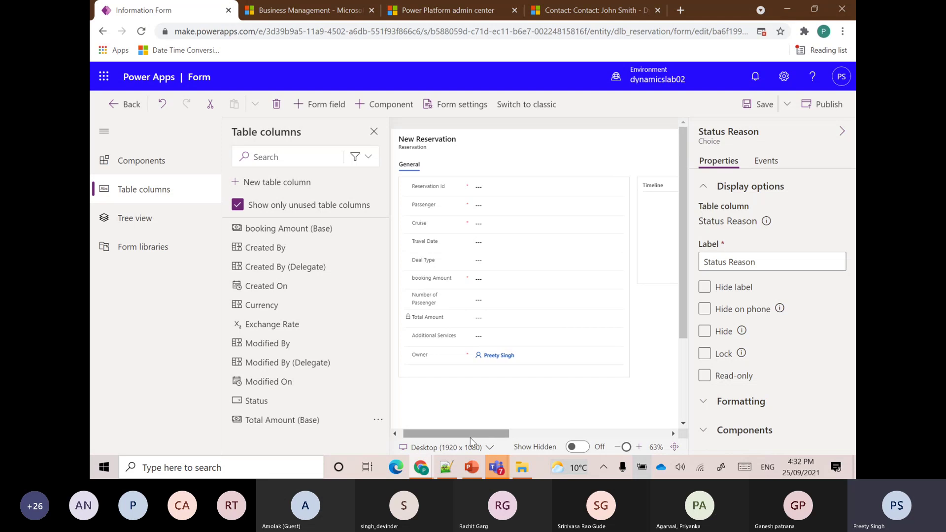
{"action": "left_click_drag", "start_coordinate": [469, 437], "coordinate": [607, 434]}
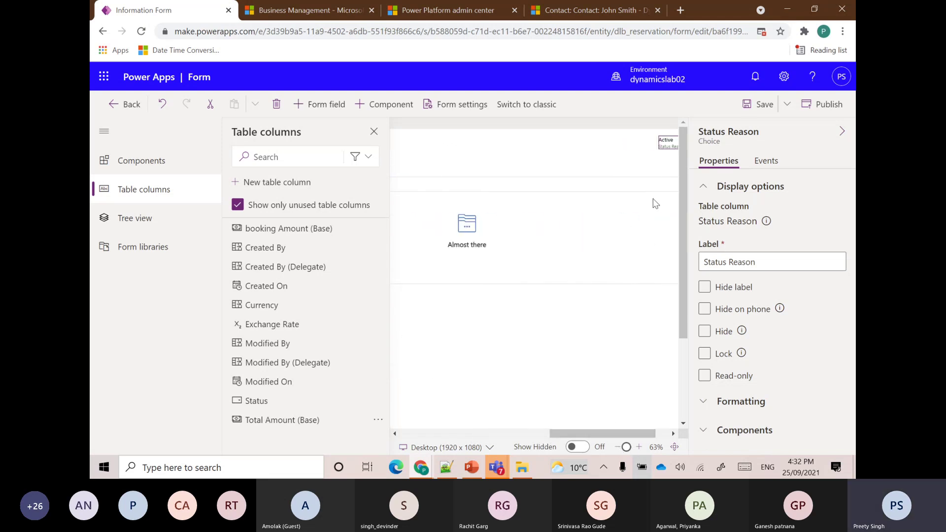
Step: Save and publish the Reservation form, and leave the form designer
{"action": "left_click", "coordinate": [759, 104]}
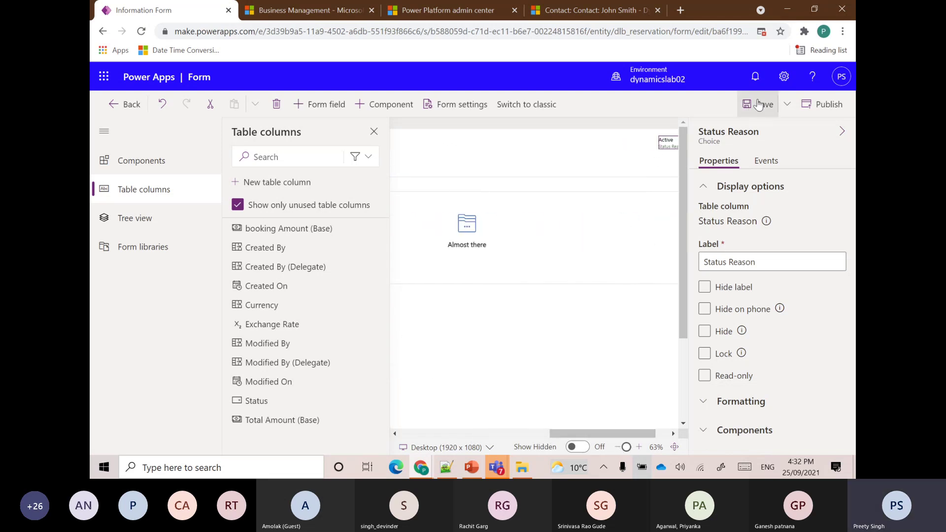
{"action": "left_click", "coordinate": [827, 104]}
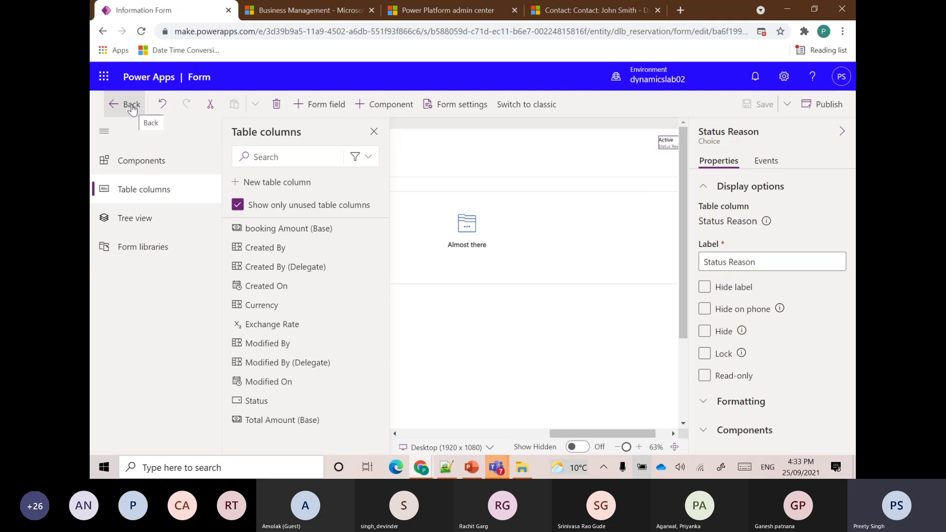
{"action": "left_click", "coordinate": [131, 108]}
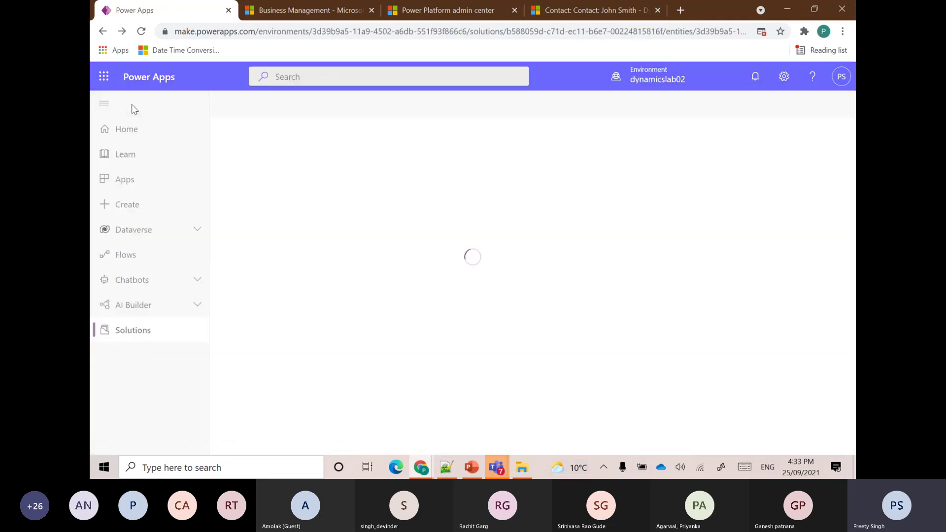
Step: Switch to PowerPoint and review the ER diagram slide of the demo tables
{"action": "left_click", "coordinate": [473, 466]}
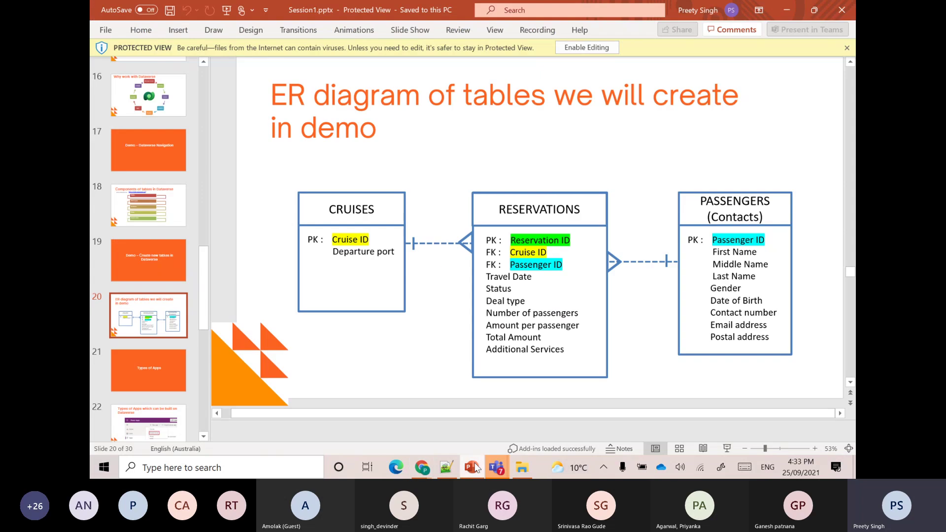
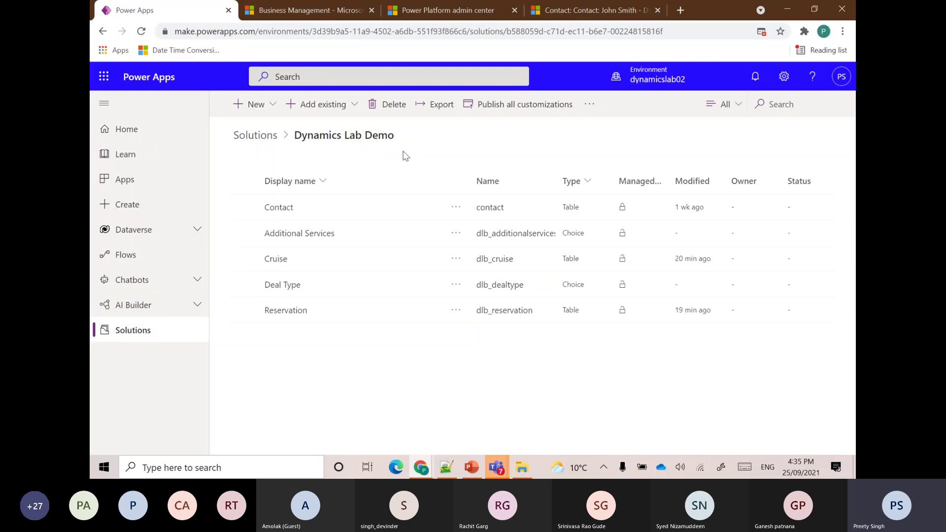
Step: Filter the Dynamics Lab Demo solution by Table and by Choice, and view the items of the Additional Services choice
{"action": "left_click", "coordinate": [733, 105]}
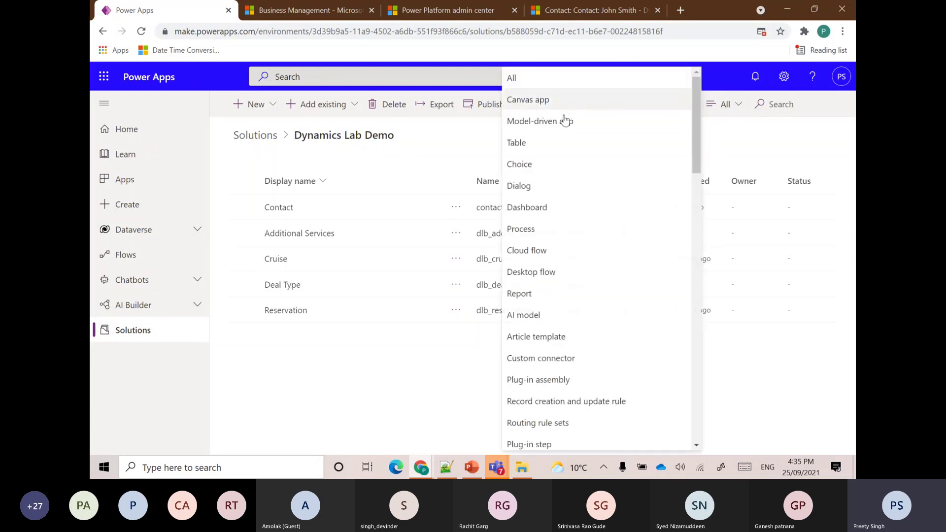
{"action": "left_click", "coordinate": [531, 148]}
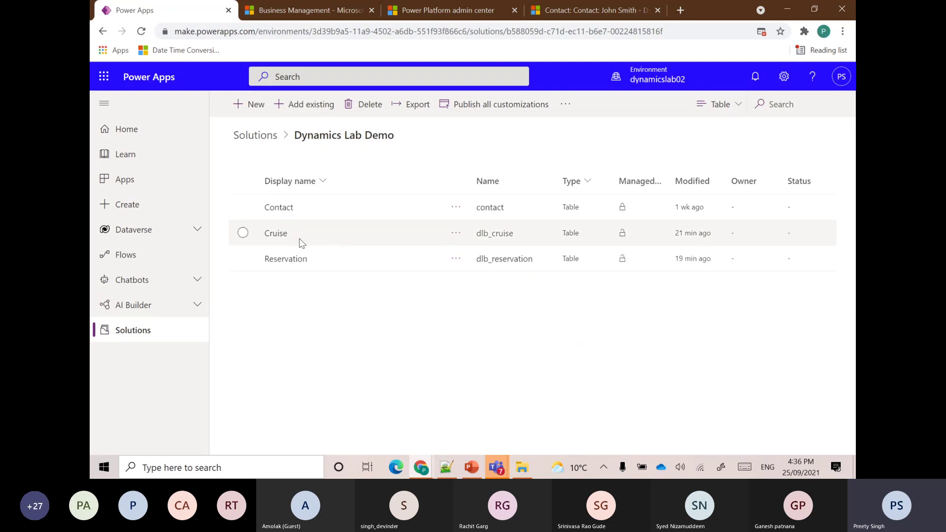
{"action": "left_click", "coordinate": [729, 103]}
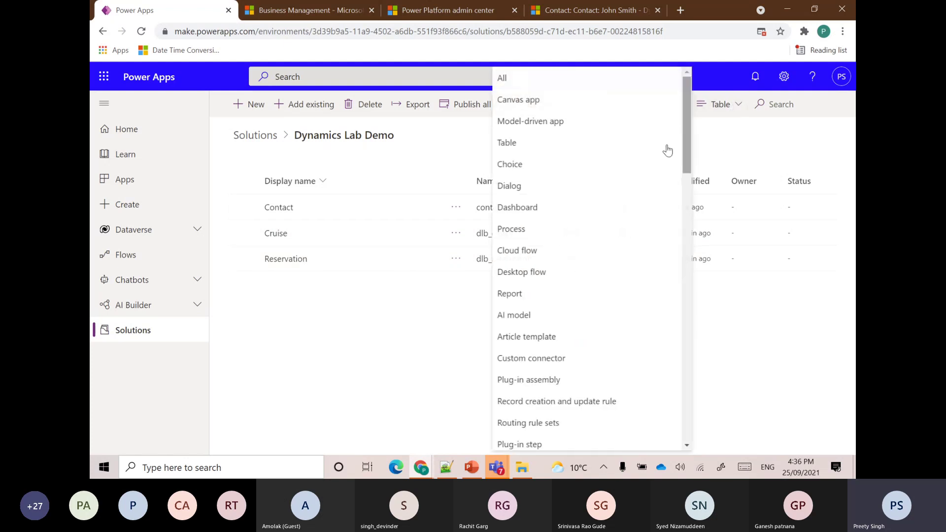
{"action": "left_click", "coordinate": [531, 169]}
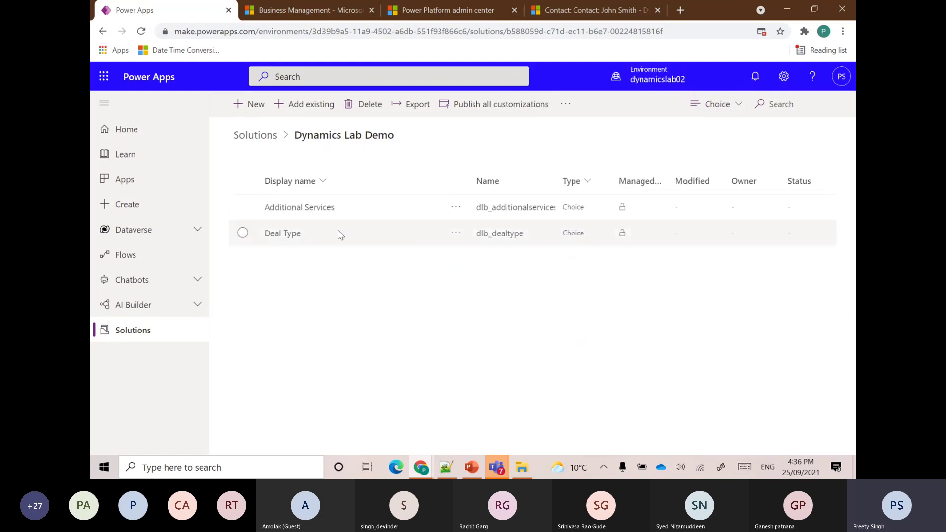
{"action": "left_click", "coordinate": [288, 211]}
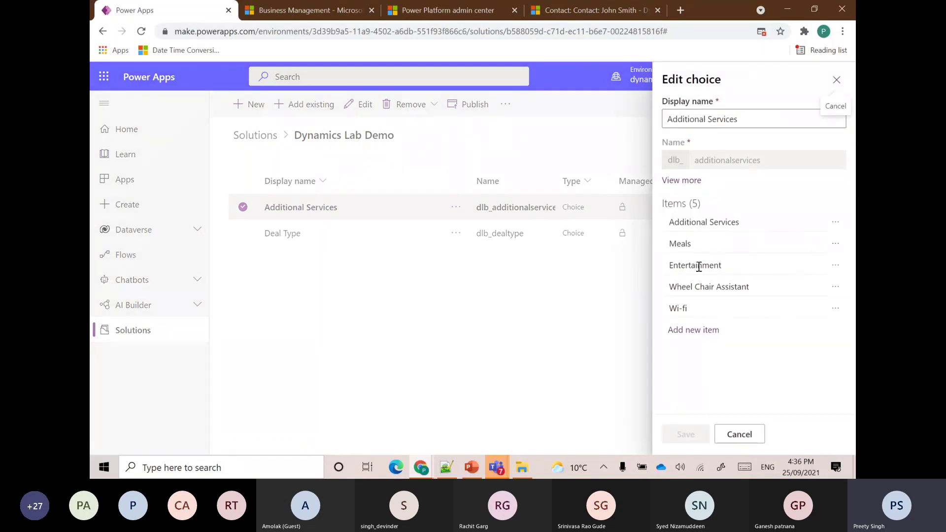
{"action": "left_click", "coordinate": [738, 434]}
Step: Filter the solution's components by Cloud flow and look through the other component types available for filtering
{"action": "left_click", "coordinate": [736, 112]}
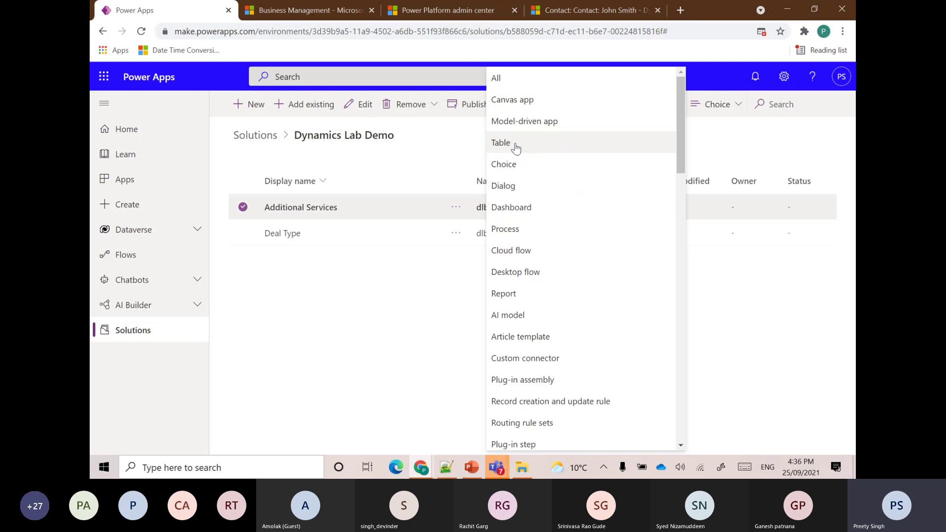
{"action": "left_click", "coordinate": [515, 252]}
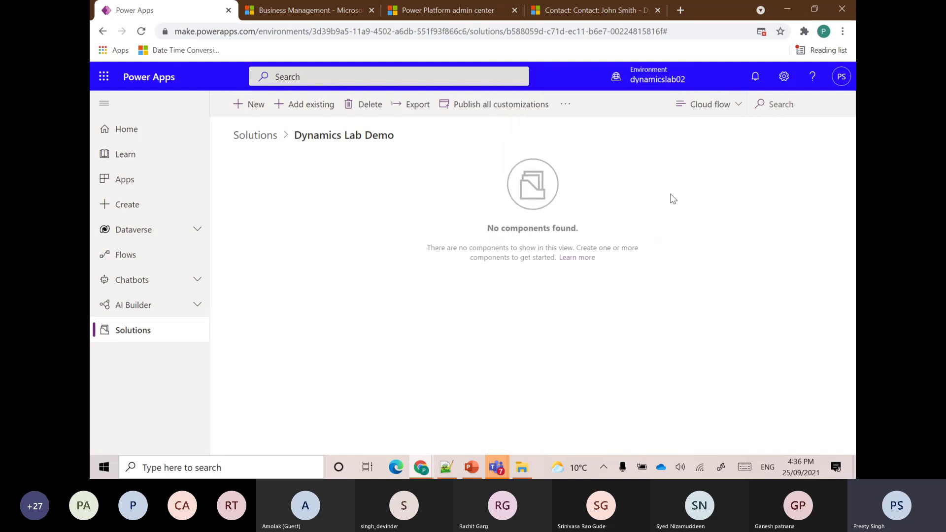
{"action": "left_click", "coordinate": [735, 109]}
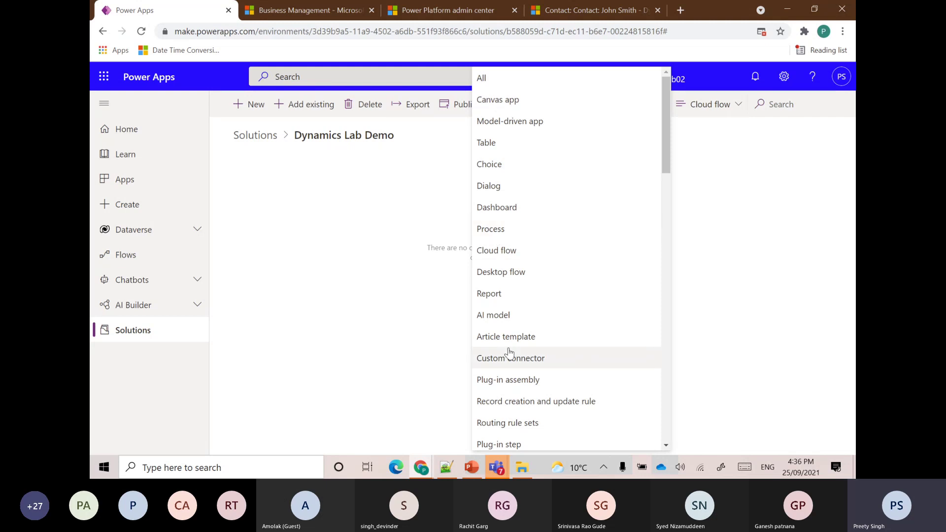
{"action": "scroll", "coordinate": [512, 423], "scroll_direction": "down", "scroll_amount": 10}
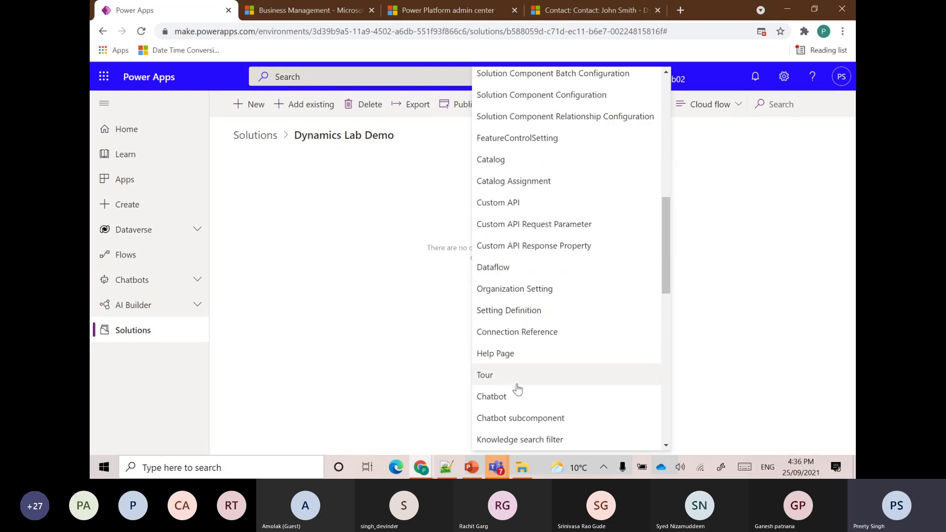
{"action": "scroll", "coordinate": [517, 389], "scroll_direction": "up", "scroll_amount": 3}
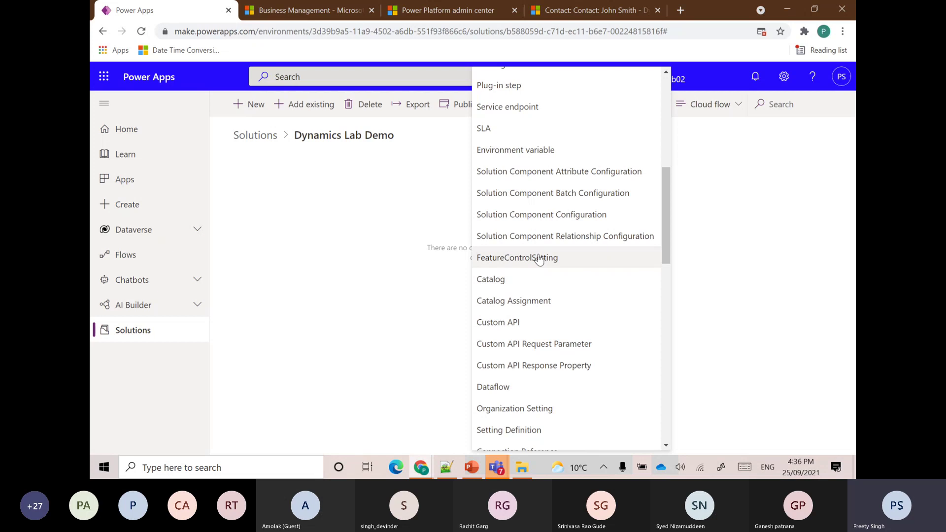
{"action": "left_click", "coordinate": [798, 171]}
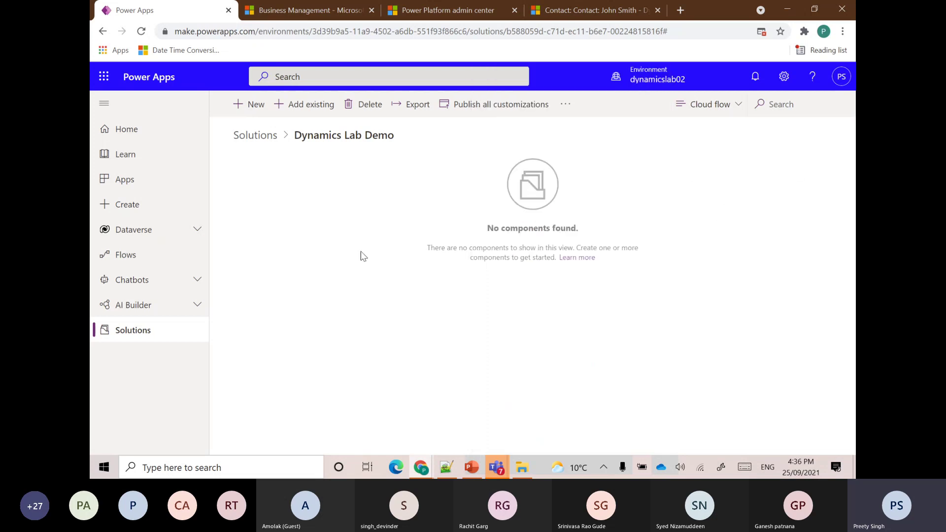
Step: Open the environment's list of apps and look at the app types offered for a new app
{"action": "left_click", "coordinate": [121, 185]}
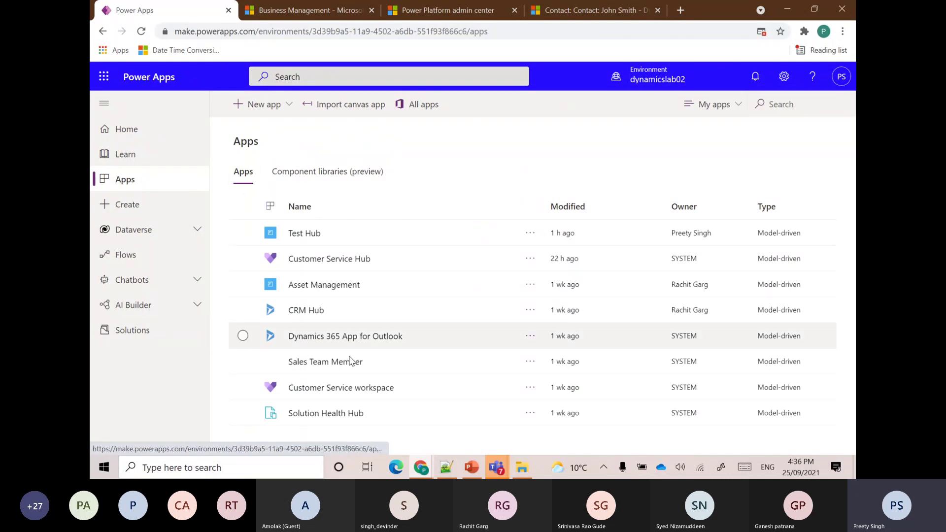
{"action": "left_click", "coordinate": [251, 106]}
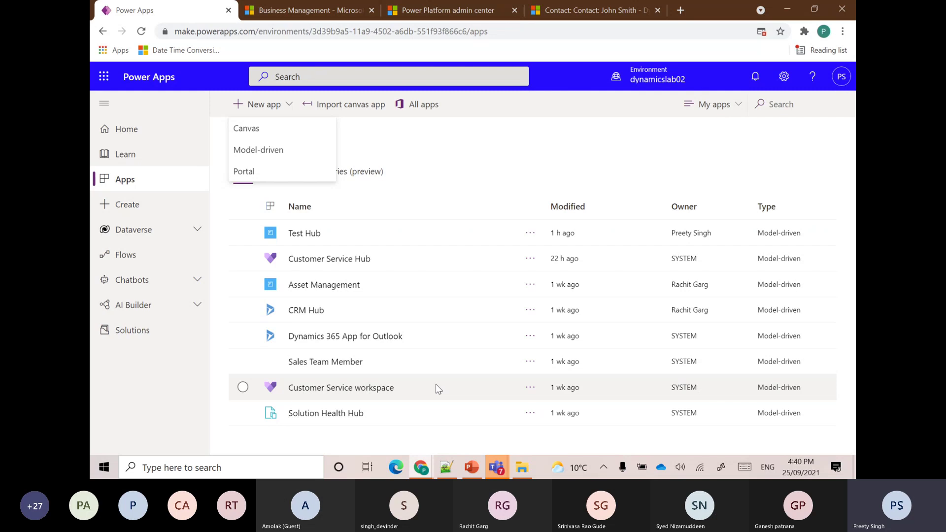
Step: Open the Dynamics Lab Demo solution and filter its components to Model-driven app
{"action": "left_click", "coordinate": [146, 335]}
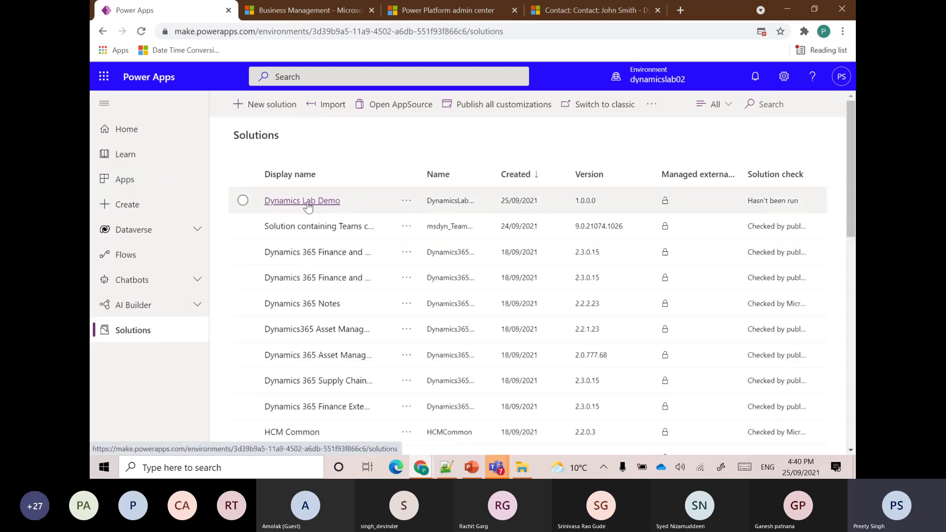
{"action": "left_click", "coordinate": [310, 202]}
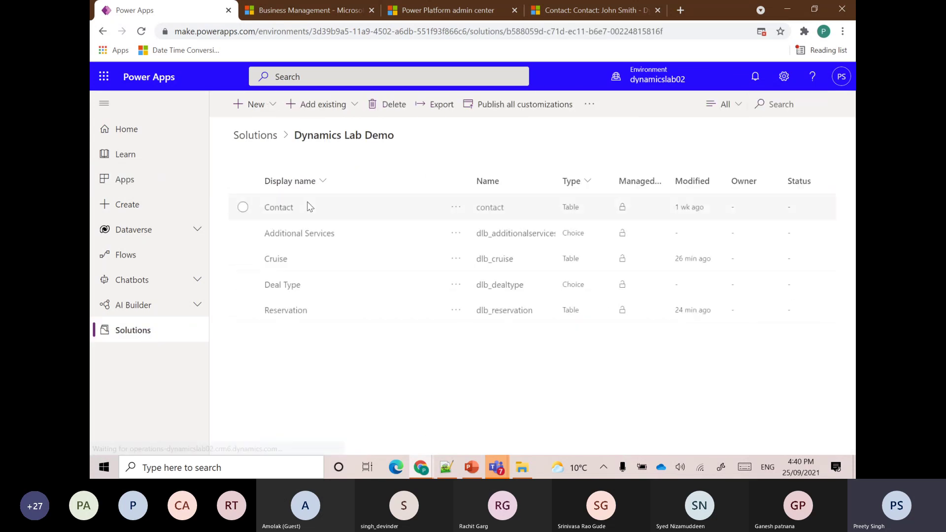
{"action": "left_click", "coordinate": [737, 111]}
{"action": "left_click", "coordinate": [271, 104]}
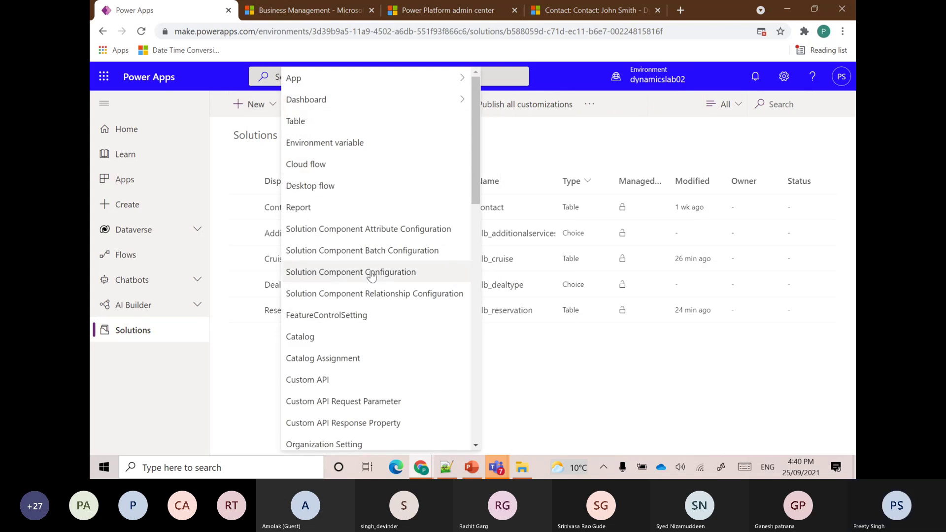
{"action": "mouse_move", "coordinate": [443, 77]}
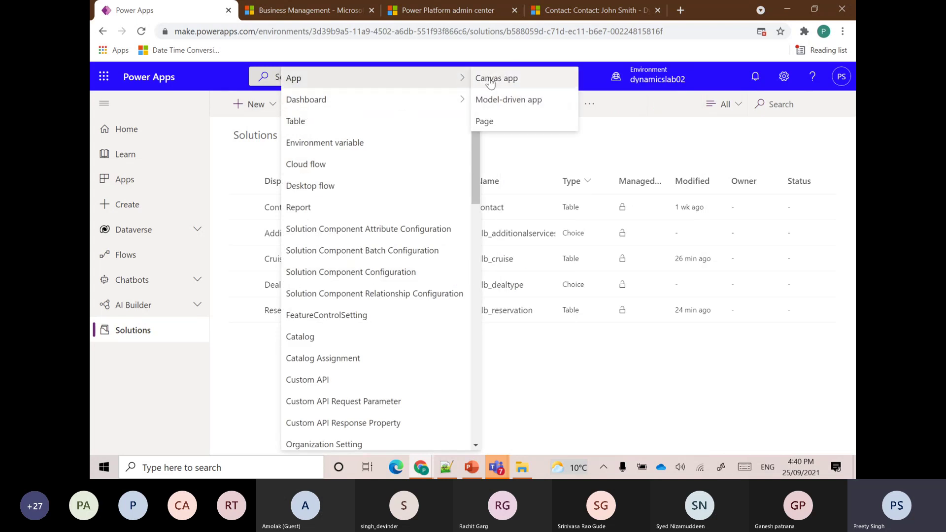
{"action": "left_click", "coordinate": [725, 104]}
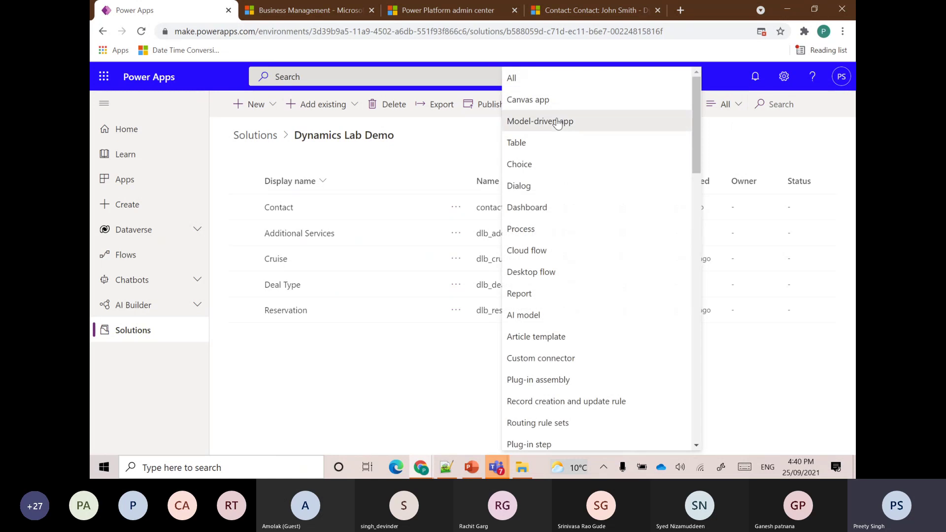
{"action": "left_click", "coordinate": [522, 120]}
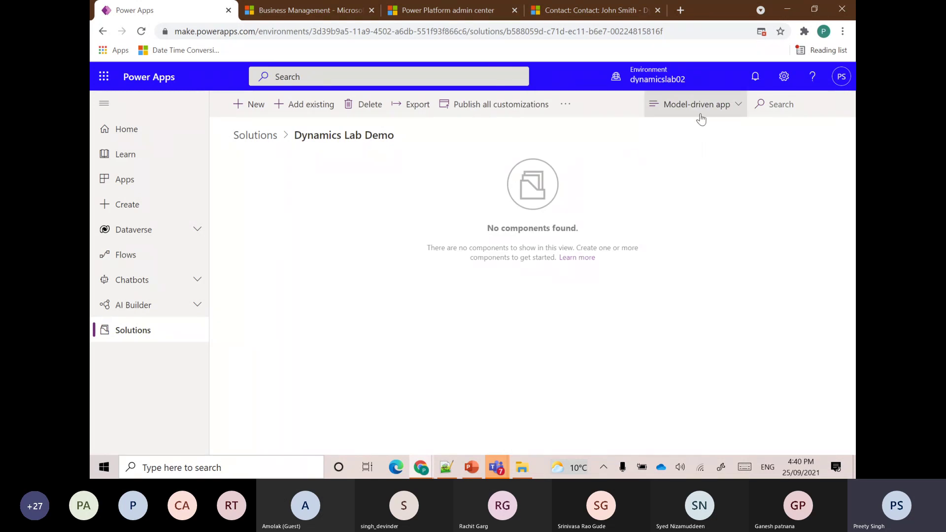
Step: Start a blank model-driven app with the classic app designer and name it Dynamics Lab Cruise Management
{"action": "left_click", "coordinate": [249, 104]}
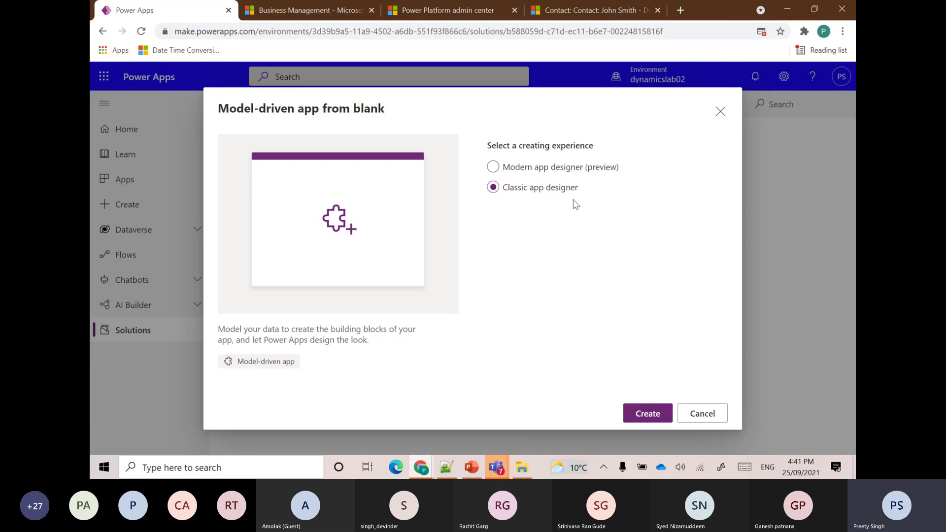
{"action": "left_click", "coordinate": [647, 416]}
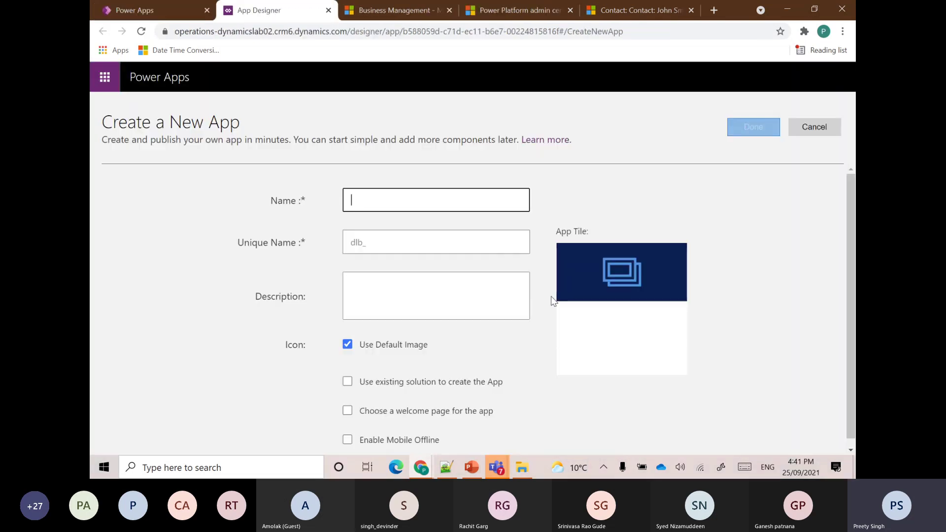
{"action": "left_click", "coordinate": [407, 201]}
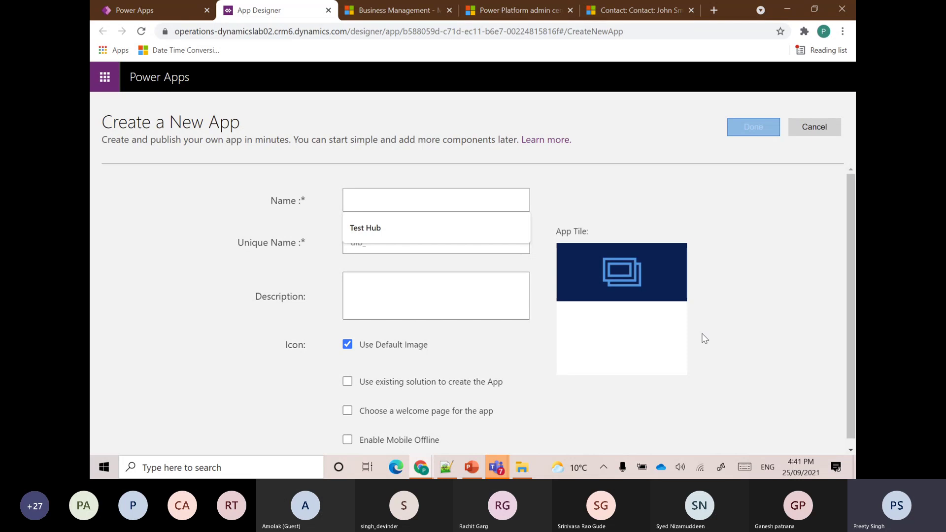
{"action": "type", "text": "Dy"}
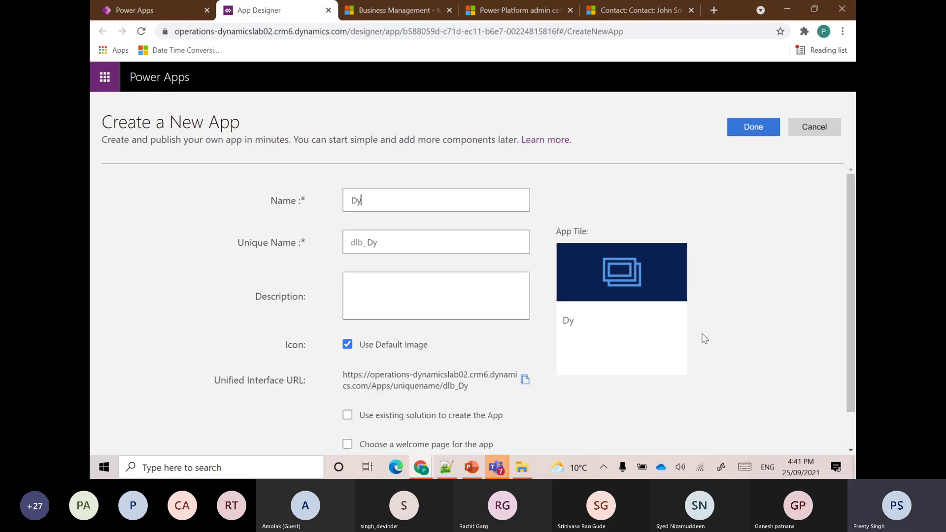
{"action": "type", "text": "namincs Lab"}
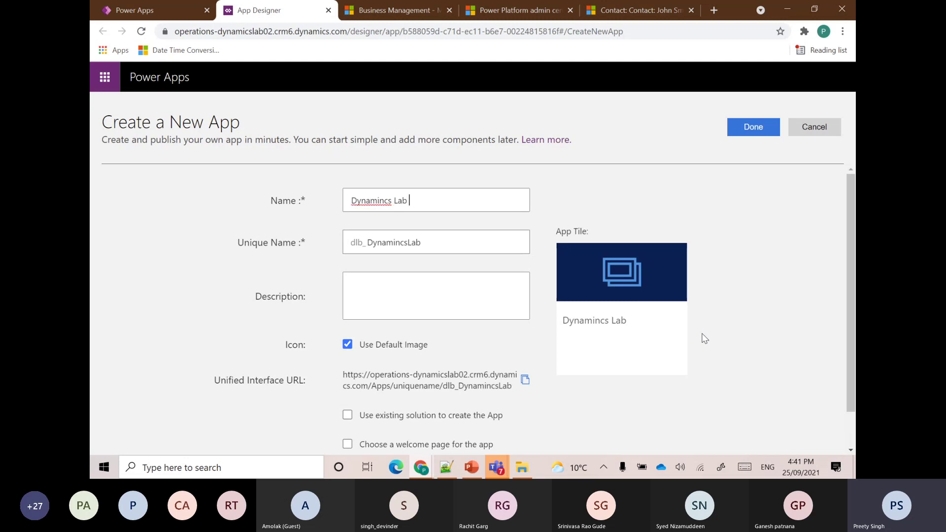
{"action": "type", "text": " Cruise Management"}
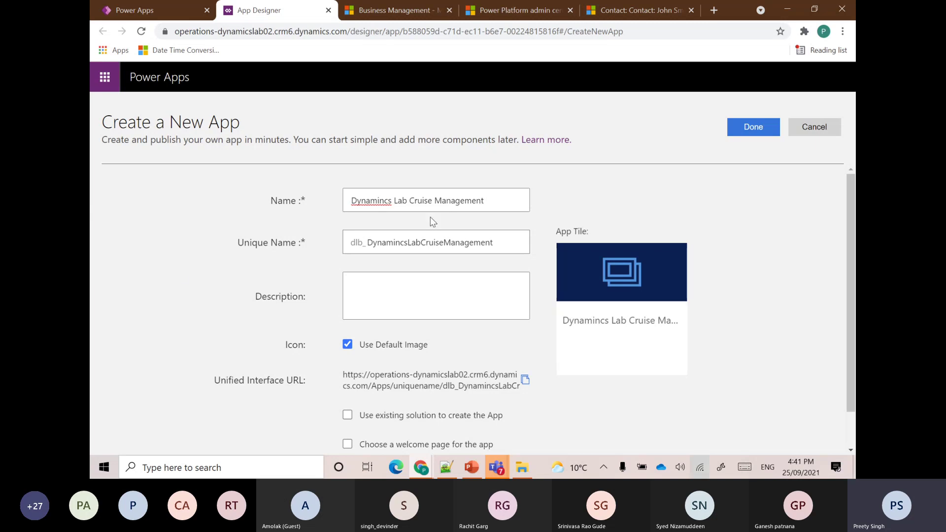
{"action": "left_click", "coordinate": [381, 200]}
{"action": "key", "text": "BackSpace"}
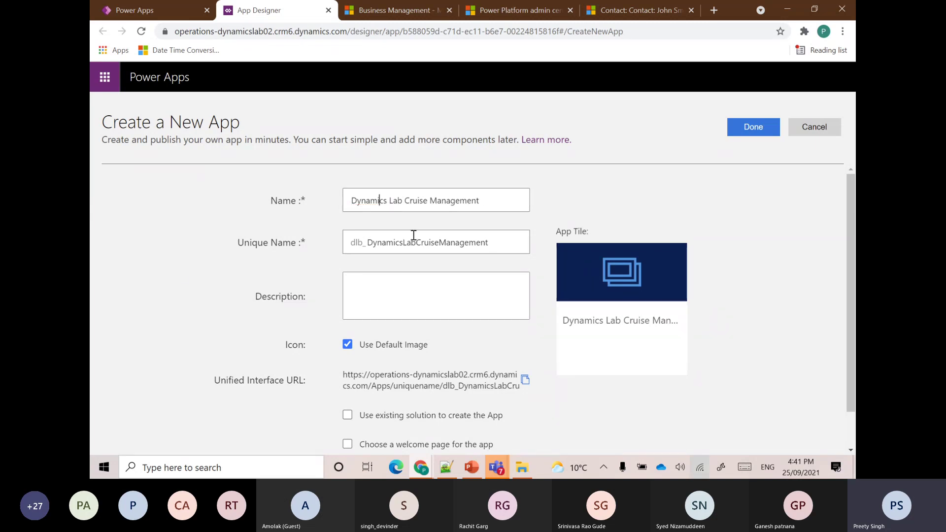
Step: Shorten the new app's name to DLab Cruise Management and create the app with the default image and options
{"action": "key", "text": "BackSpace"}
{"action": "key", "text": "BackSpace"}
{"action": "key", "text": "BackSpace"}
{"action": "key", "text": "BackSpace"}
{"action": "key", "text": "BackSpace"}
{"action": "key", "text": "BackSpace"}
{"action": "key", "text": "BackSpace"}
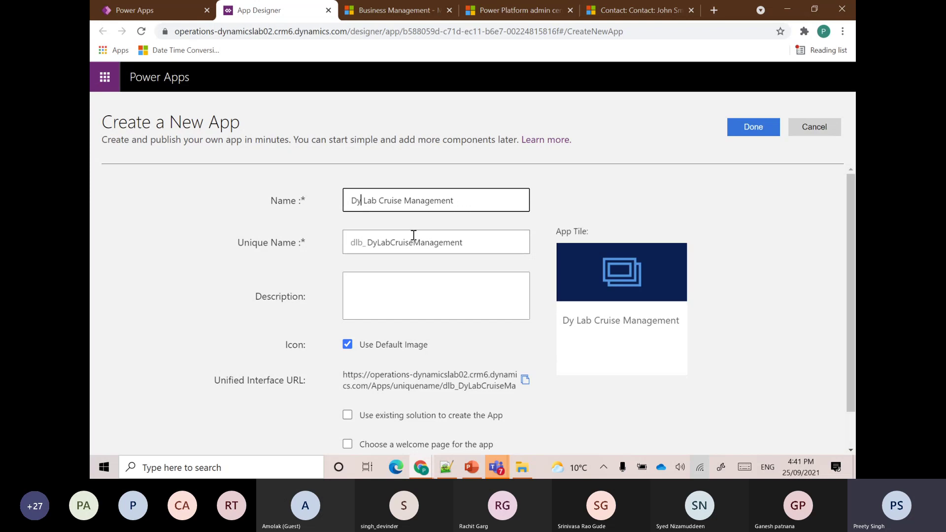
{"action": "key", "text": "Delete"}
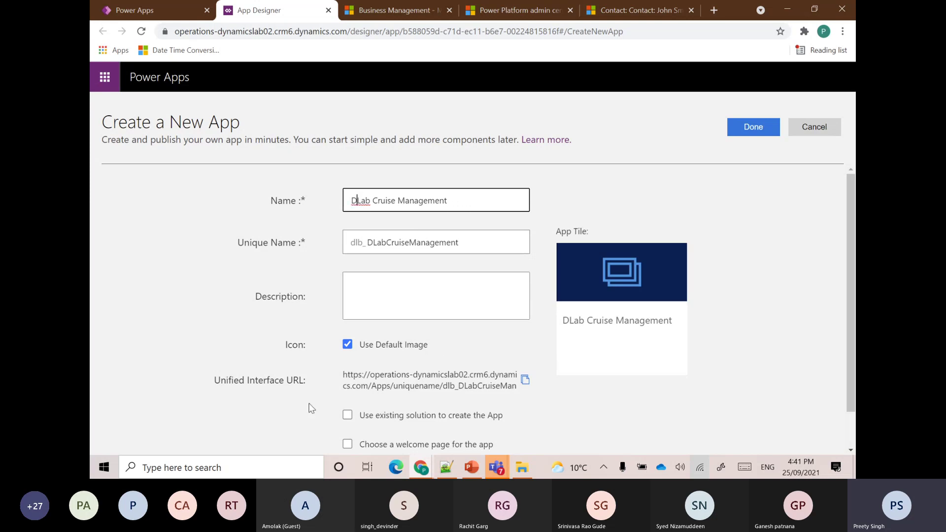
{"action": "scroll", "coordinate": [344, 394], "scroll_direction": "down", "scroll_amount": 1}
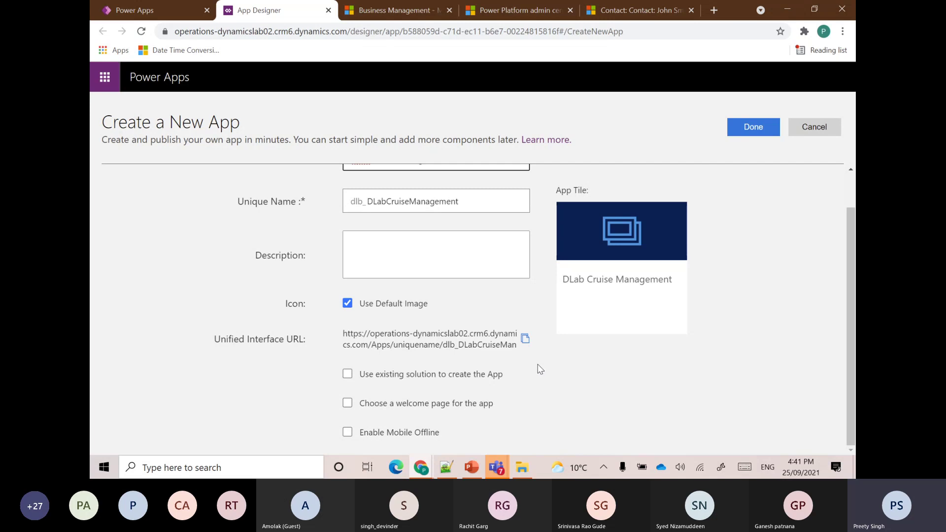
{"action": "scroll", "coordinate": [538, 369], "scroll_direction": "up", "scroll_amount": 1}
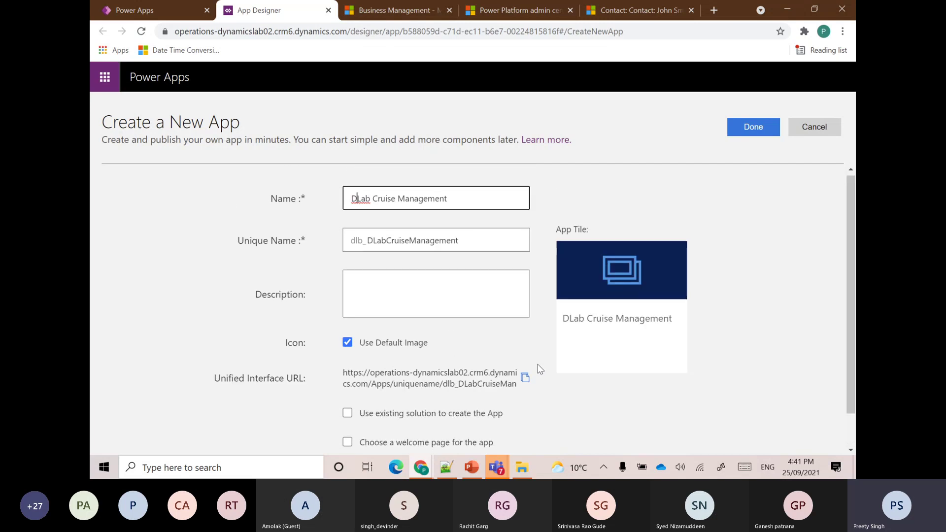
{"action": "left_click", "coordinate": [752, 129]}
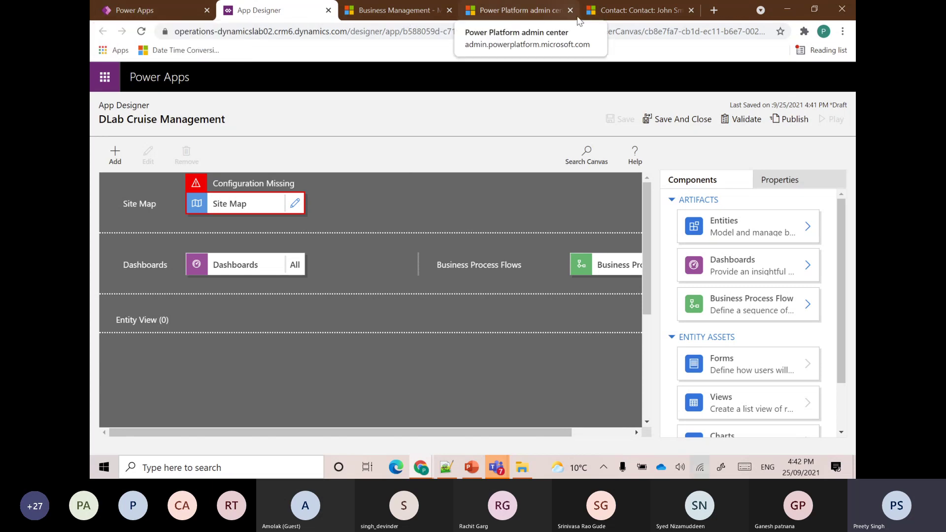
Step: Switch to Dynamics 365 and open the Customer Service Hub from the list of published apps
{"action": "left_click", "coordinate": [635, 11]}
{"action": "scroll", "coordinate": [521, 271], "scroll_direction": "up", "scroll_amount": 5}
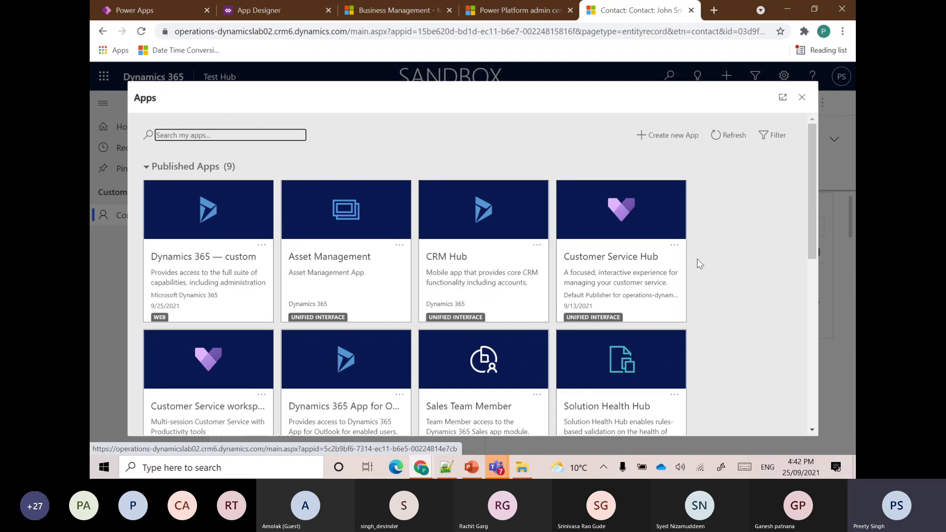
{"action": "scroll", "coordinate": [555, 288], "scroll_direction": "down", "scroll_amount": 1}
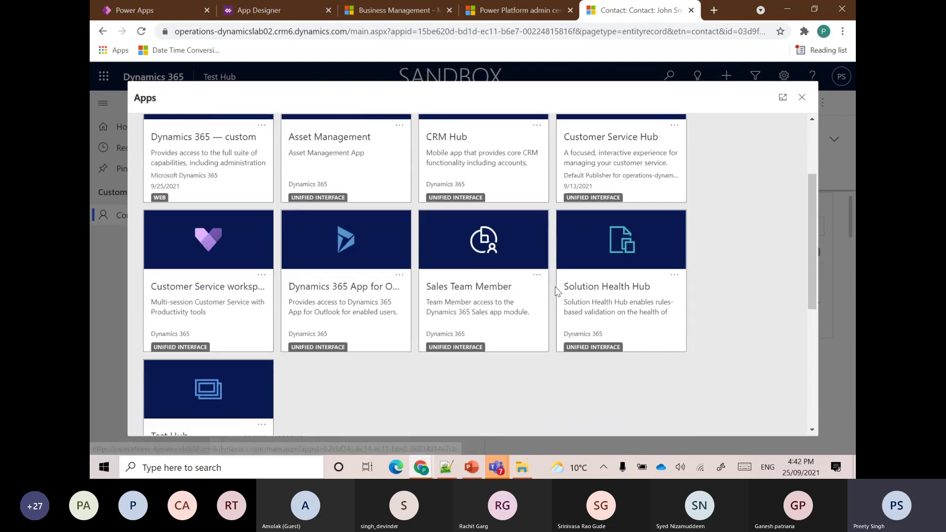
{"action": "scroll", "coordinate": [545, 293], "scroll_direction": "up", "scroll_amount": 1}
{"action": "left_click", "coordinate": [609, 246]}
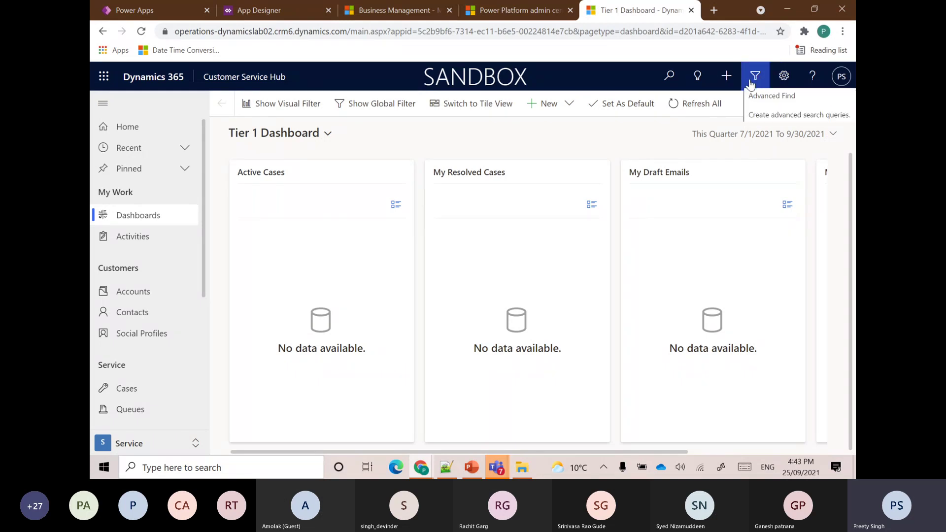
Step: Examine the navigation groups of the Service area, opening Activities, Accounts and Contacts
{"action": "scroll", "coordinate": [148, 197], "scroll_direction": "down", "scroll_amount": 2}
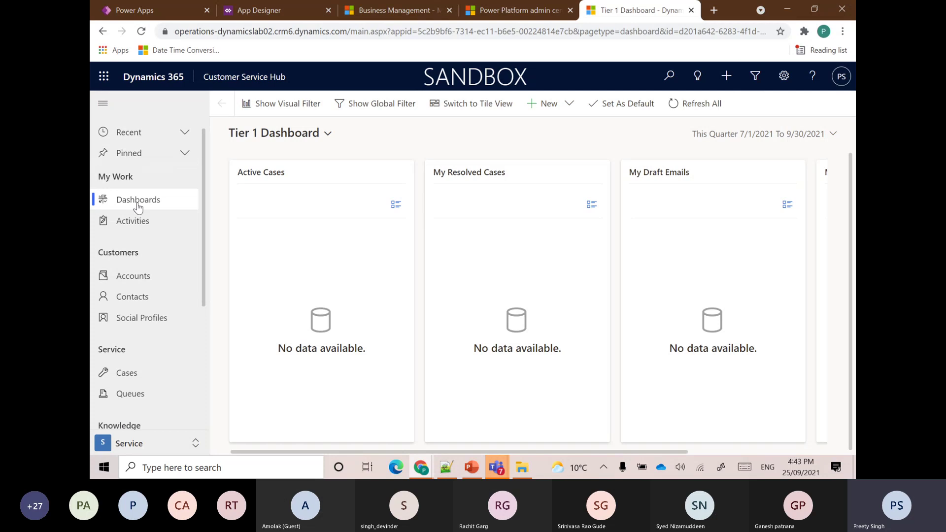
{"action": "scroll", "coordinate": [140, 250], "scroll_direction": "up", "scroll_amount": 2}
{"action": "left_click_drag", "start_coordinate": [106, 189], "coordinate": [135, 196]}
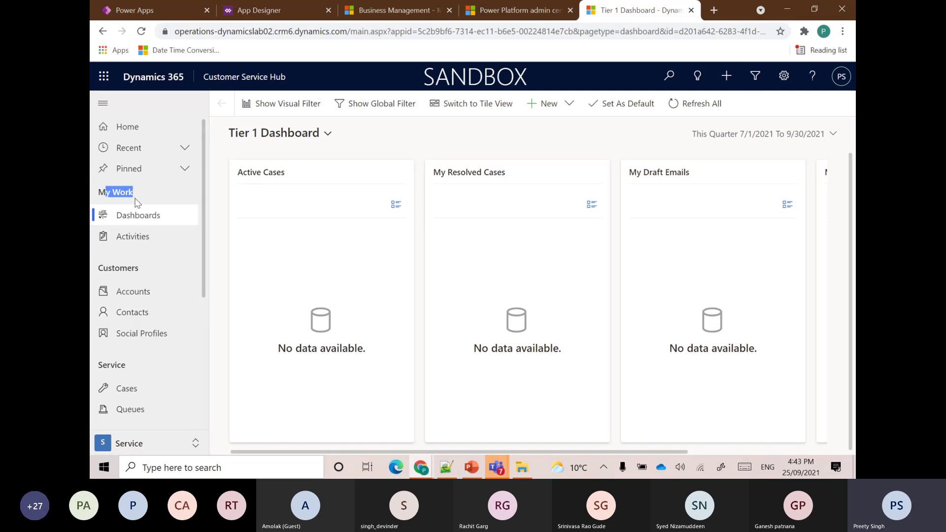
{"action": "scroll", "coordinate": [159, 233], "scroll_direction": "down", "scroll_amount": 1}
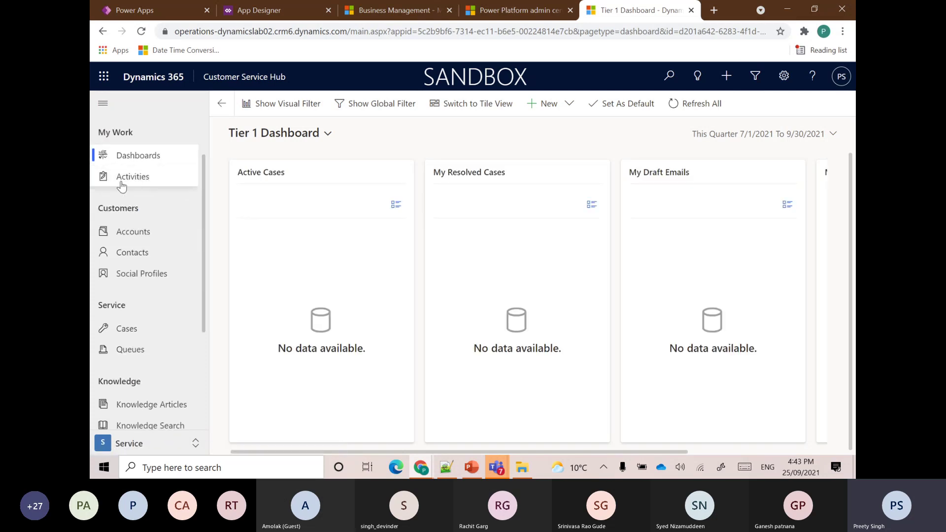
{"action": "left_click", "coordinate": [129, 182]}
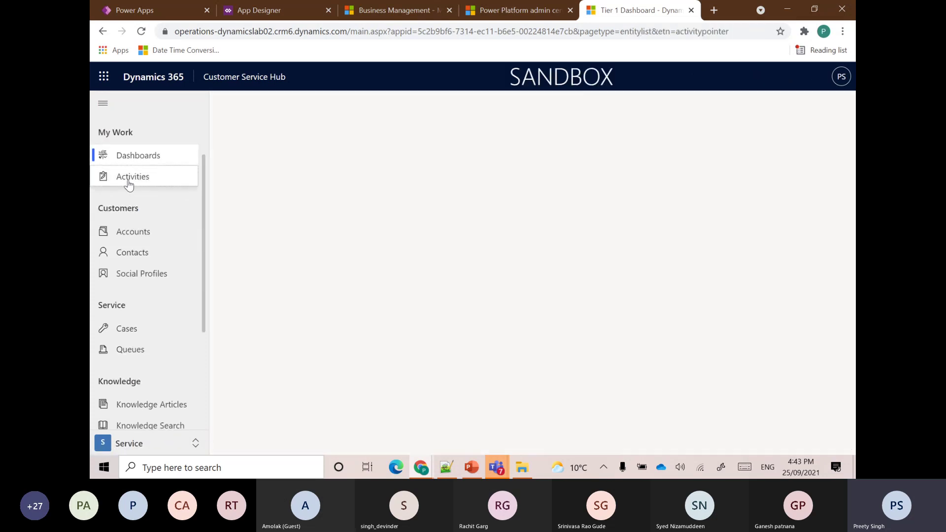
{"action": "double_click", "coordinate": [107, 209]}
{"action": "left_click", "coordinate": [148, 232]}
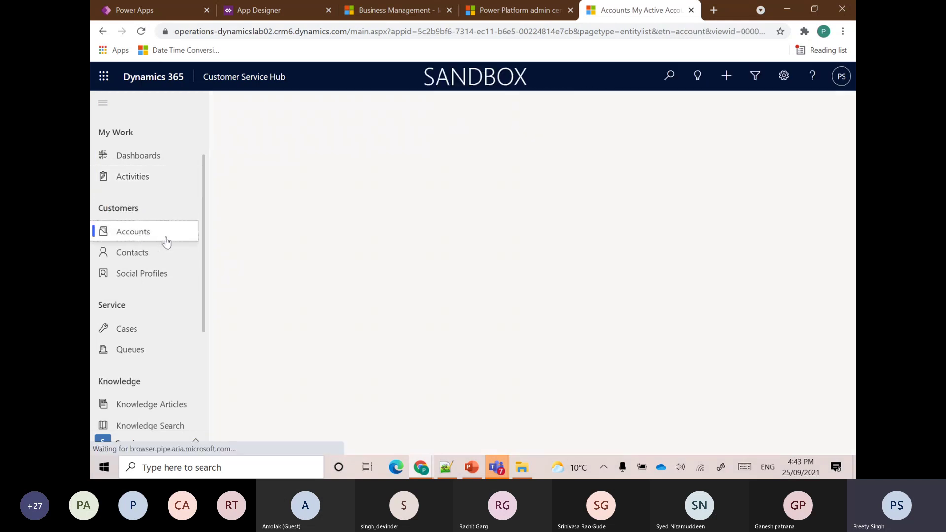
{"action": "left_click", "coordinate": [133, 253]}
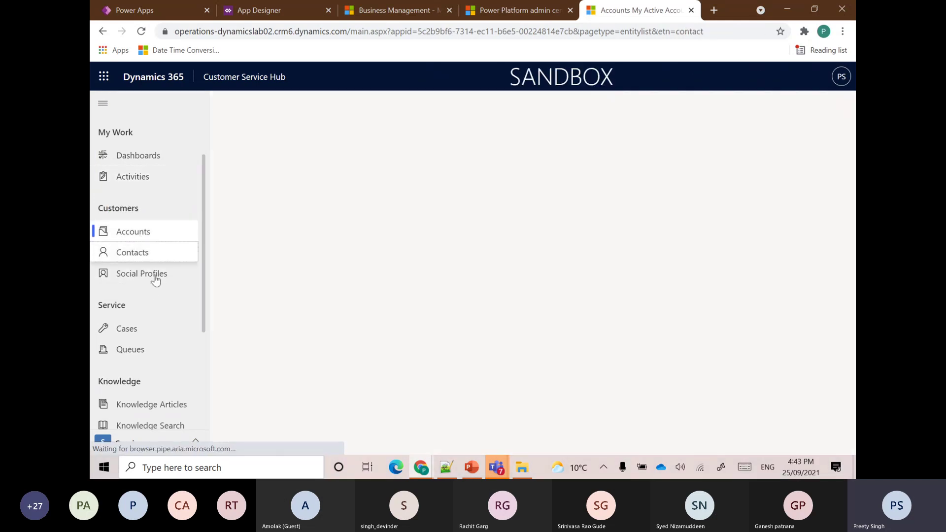
{"action": "scroll", "coordinate": [141, 245], "scroll_direction": "down", "scroll_amount": 1}
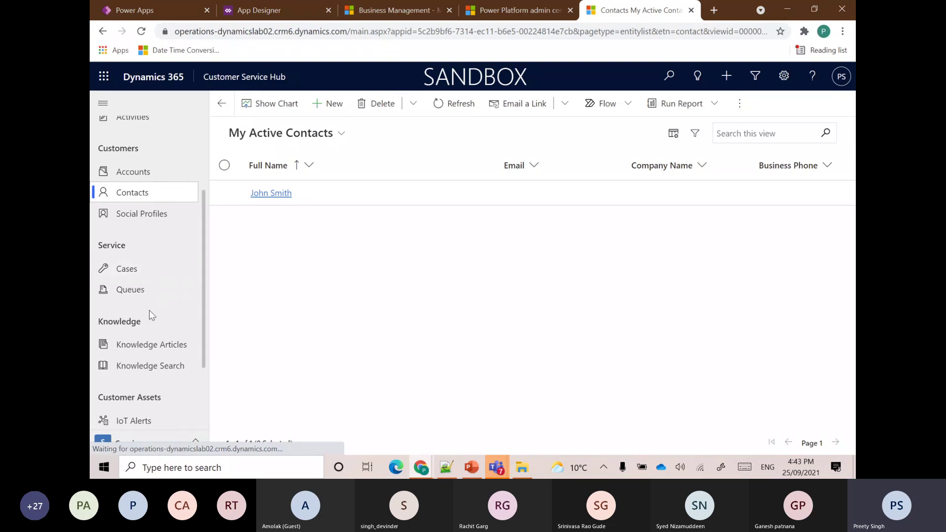
{"action": "scroll", "coordinate": [149, 394], "scroll_direction": "down", "scroll_amount": 2}
Step: Change to the Service Management area and look through its navigation groups
{"action": "left_click", "coordinate": [146, 445]}
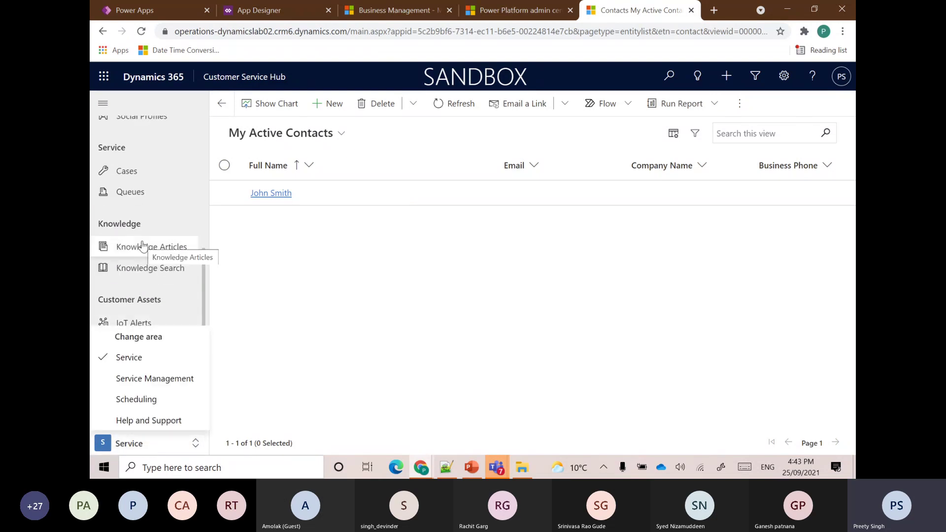
{"action": "left_click", "coordinate": [148, 384]}
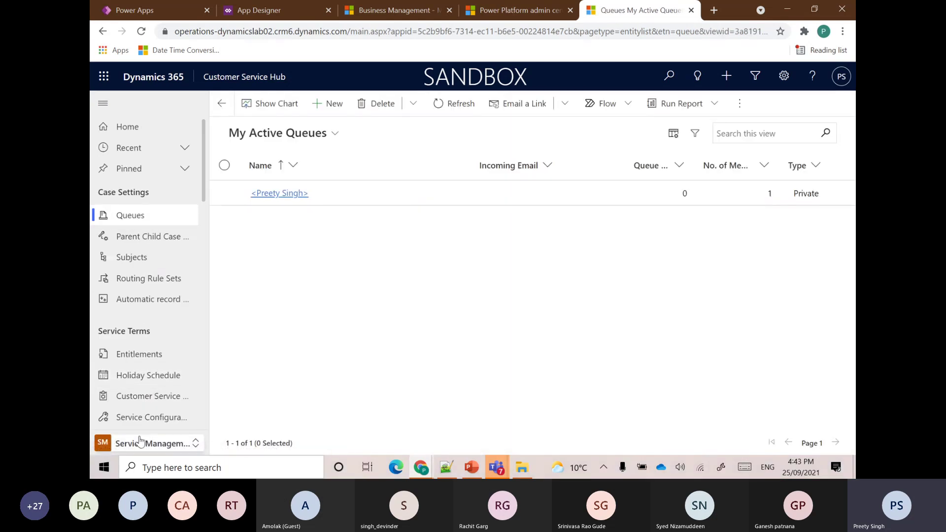
{"action": "scroll", "coordinate": [133, 355], "scroll_direction": "down", "scroll_amount": 5}
{"action": "scroll", "coordinate": [144, 355], "scroll_direction": "up", "scroll_amount": 5}
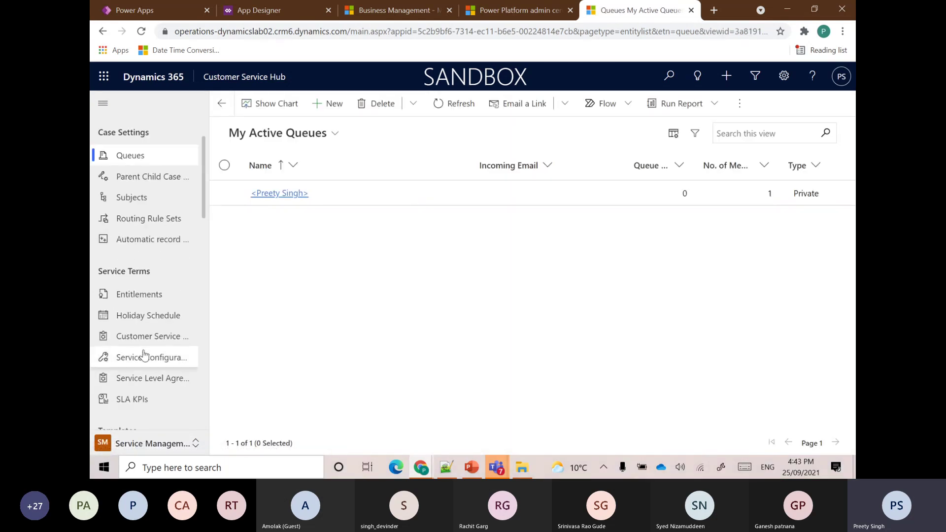
{"action": "scroll", "coordinate": [144, 355], "scroll_direction": "down", "scroll_amount": 4}
{"action": "scroll", "coordinate": [143, 355], "scroll_direction": "up", "scroll_amount": 3}
{"action": "scroll", "coordinate": [144, 354], "scroll_direction": "up", "scroll_amount": 2}
Step: View the navigation groups of the Scheduling area and of the Help and Support area
{"action": "left_click", "coordinate": [151, 444]}
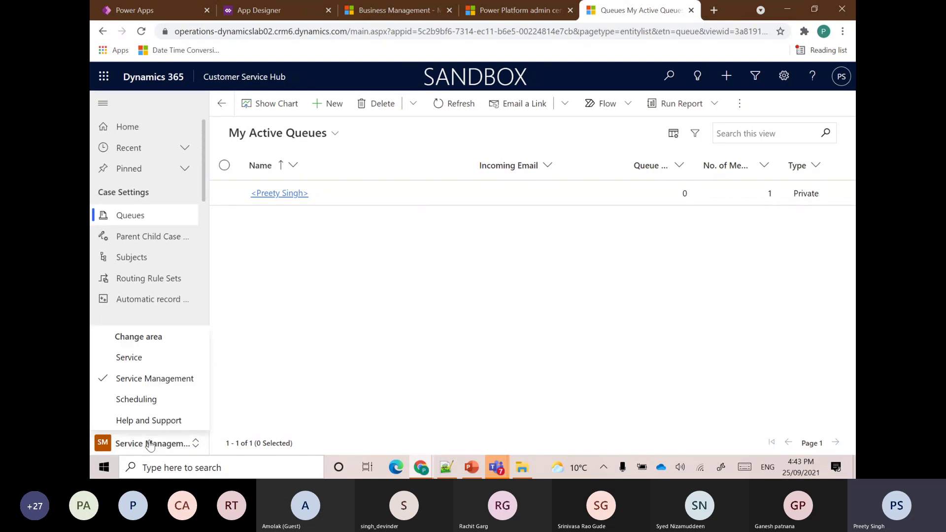
{"action": "left_click", "coordinate": [147, 401]}
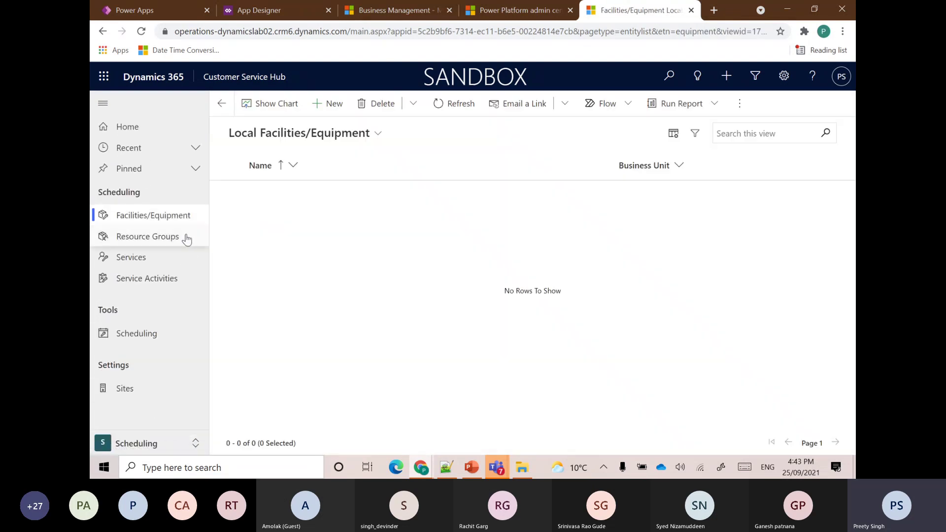
{"action": "left_click", "coordinate": [147, 444]}
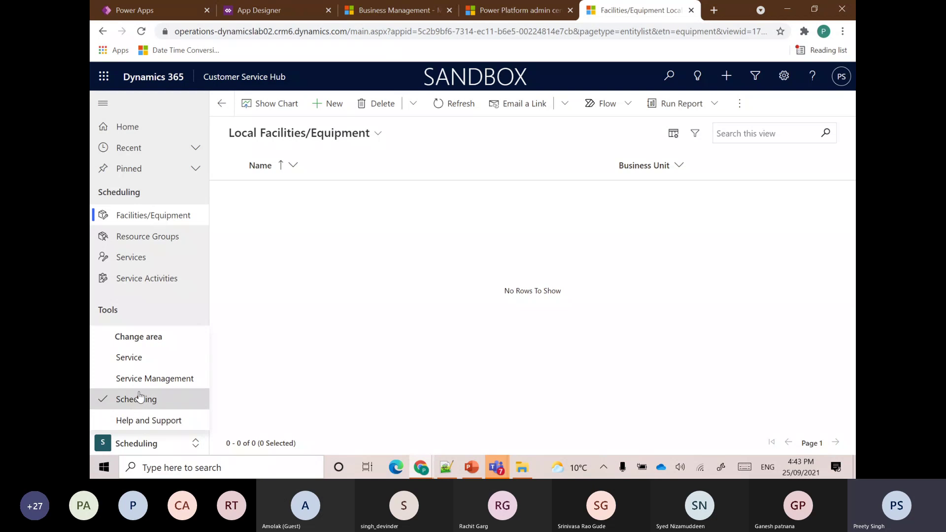
{"action": "left_click", "coordinate": [140, 424]}
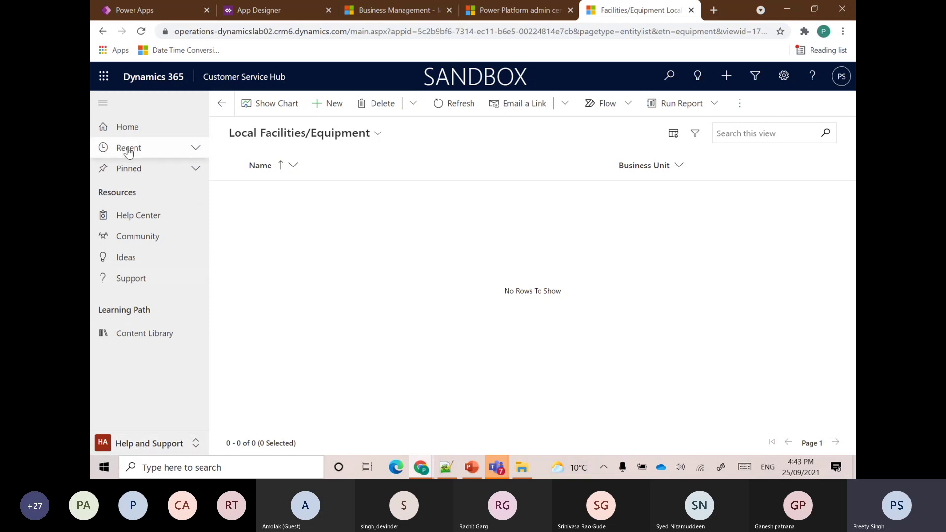
Step: Return to the Service area and look at its My Work group
{"action": "left_click", "coordinate": [142, 442]}
{"action": "left_click", "coordinate": [132, 358]}
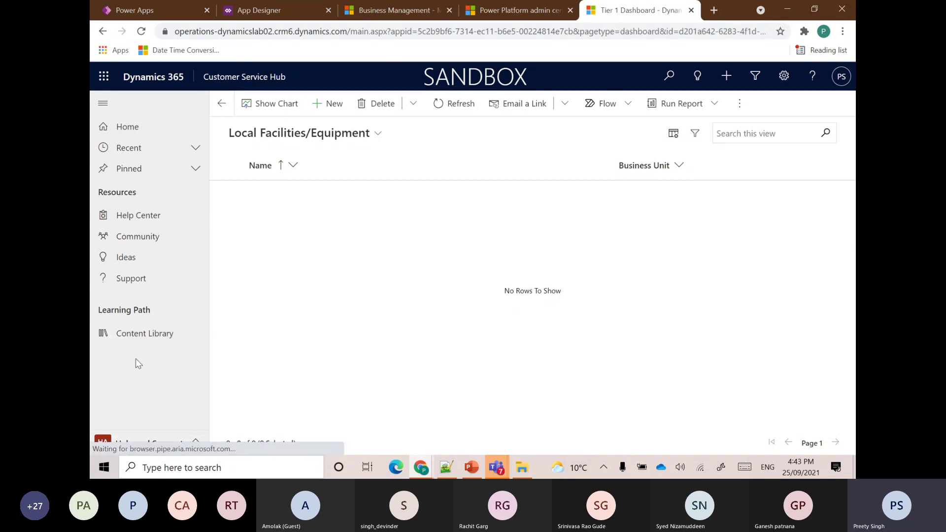
{"action": "left_click_drag", "start_coordinate": [142, 192], "coordinate": [96, 193]}
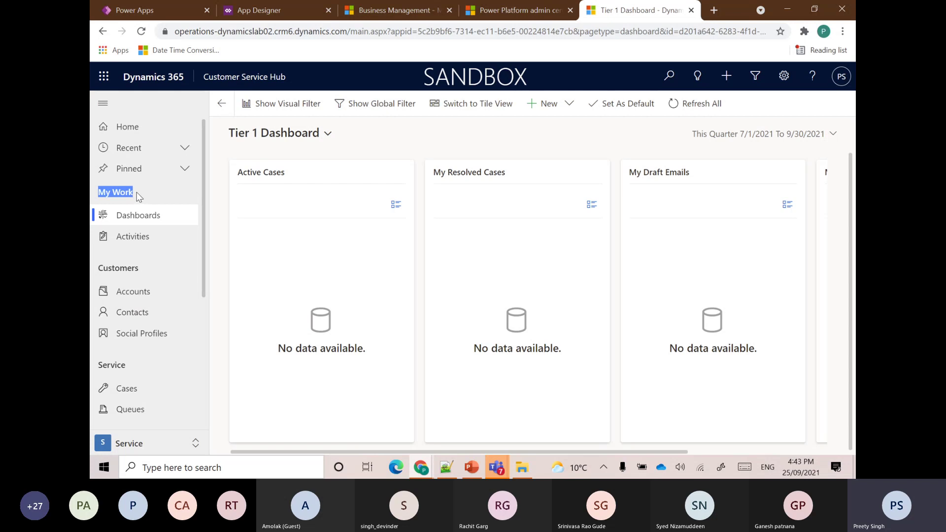
{"action": "left_click", "coordinate": [152, 192]}
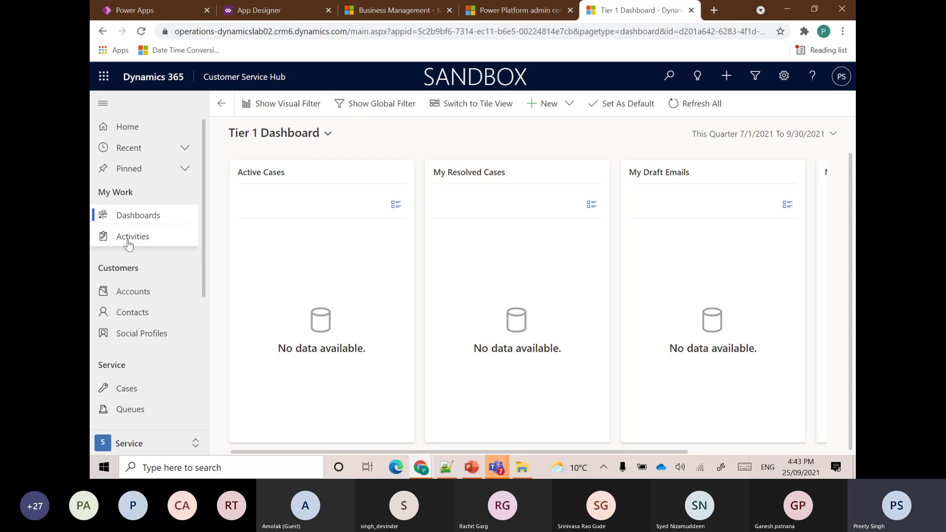
Step: Return to the App Designer, open the DLab Cruise Management site map for editing and title its first area Ticket Booking
{"action": "left_click", "coordinate": [254, 12]}
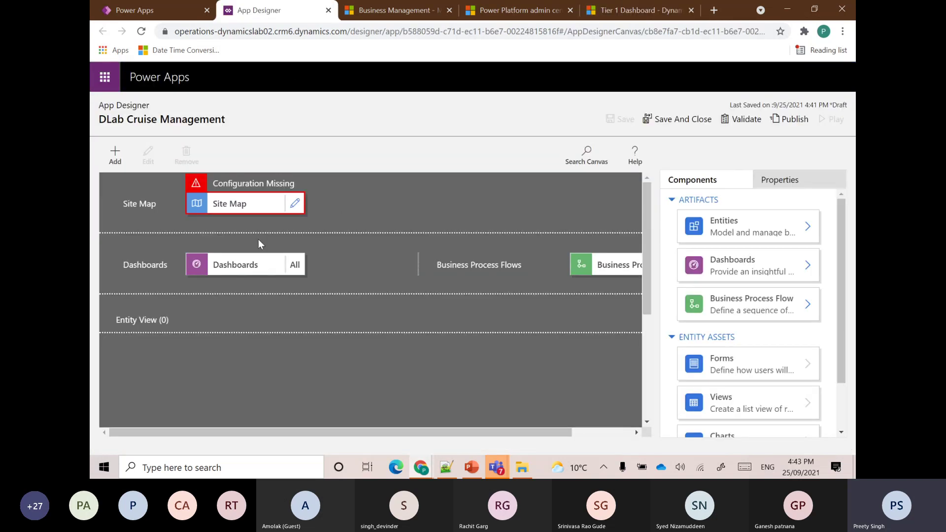
{"action": "left_click", "coordinate": [295, 205]}
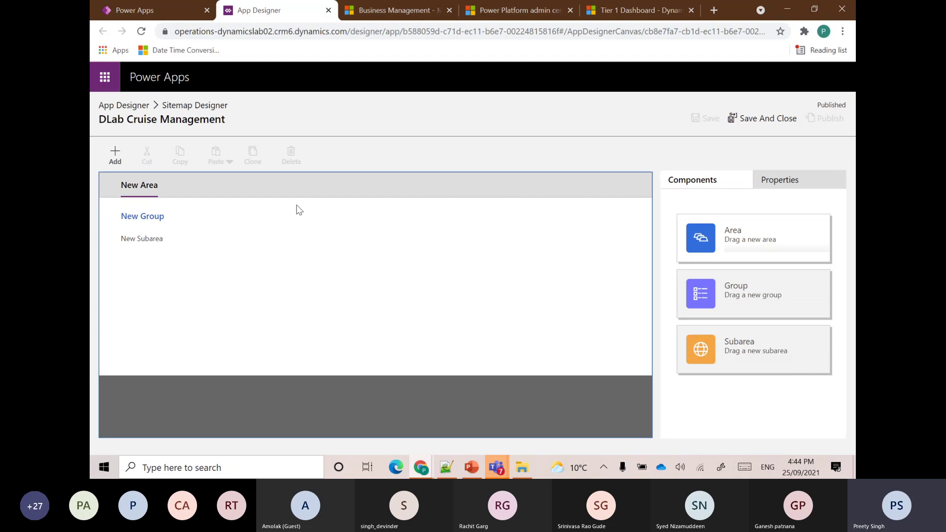
{"action": "left_click", "coordinate": [147, 189]}
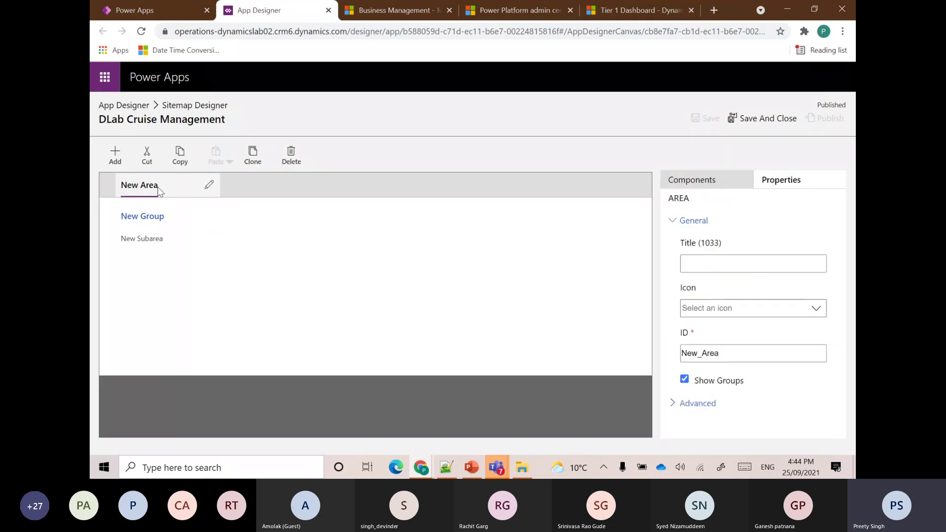
{"action": "left_click", "coordinate": [713, 265]}
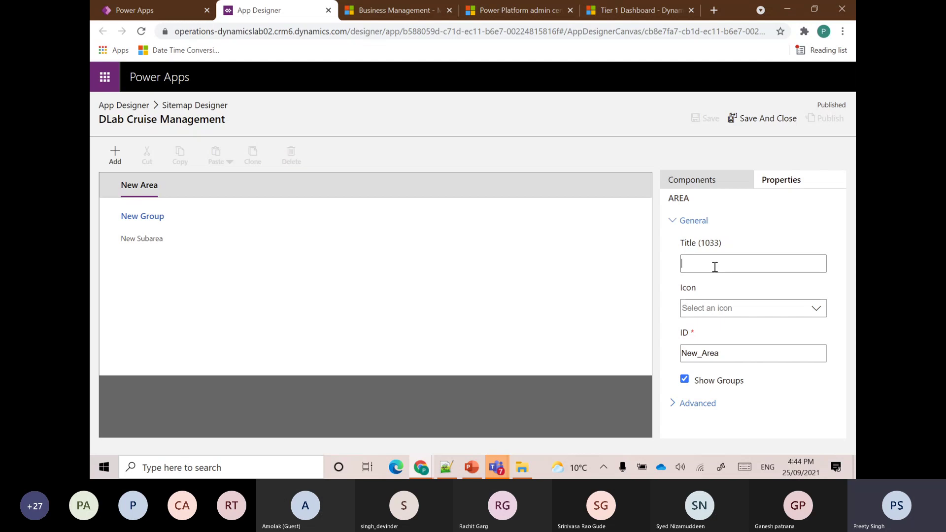
{"action": "type", "text": "Sal"}
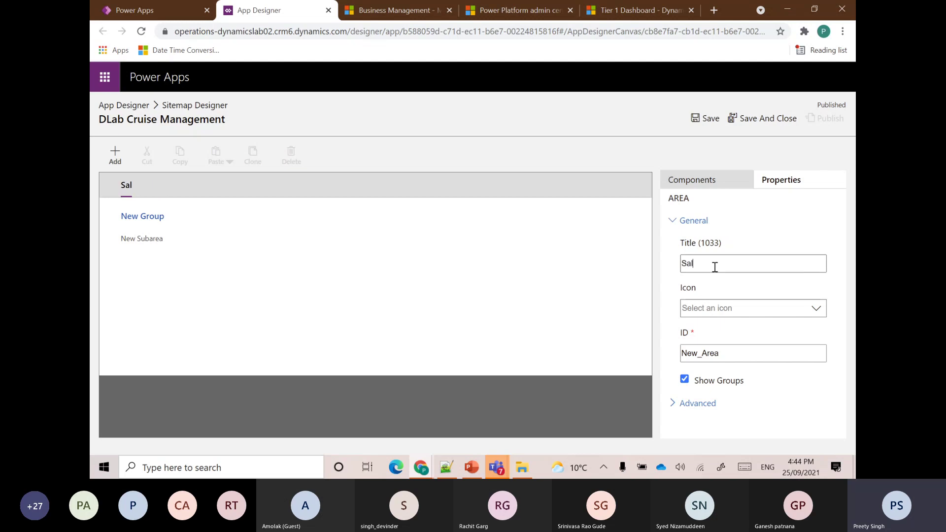
{"action": "key", "text": "BackSpace"}
{"action": "type", "text": "Ticket Booking"}
{"action": "left_click", "coordinate": [770, 389]}
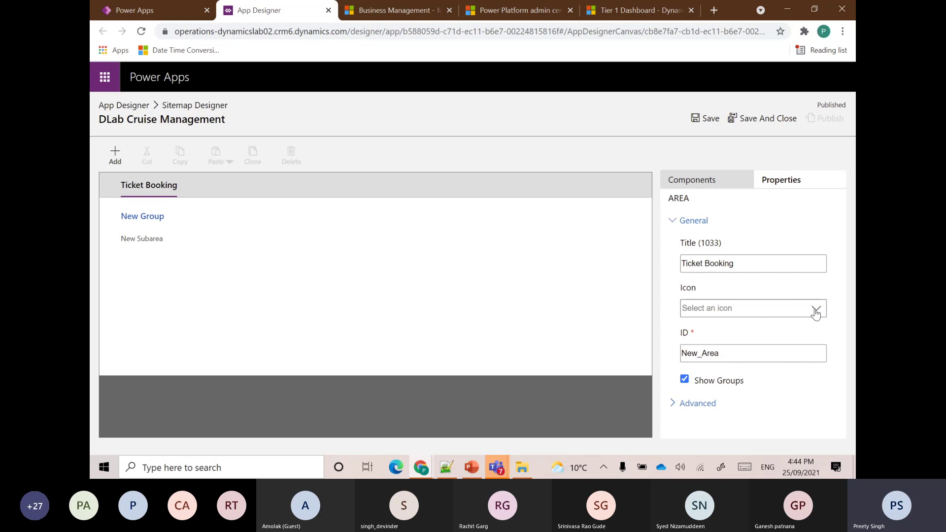
{"action": "left_click", "coordinate": [494, 292]}
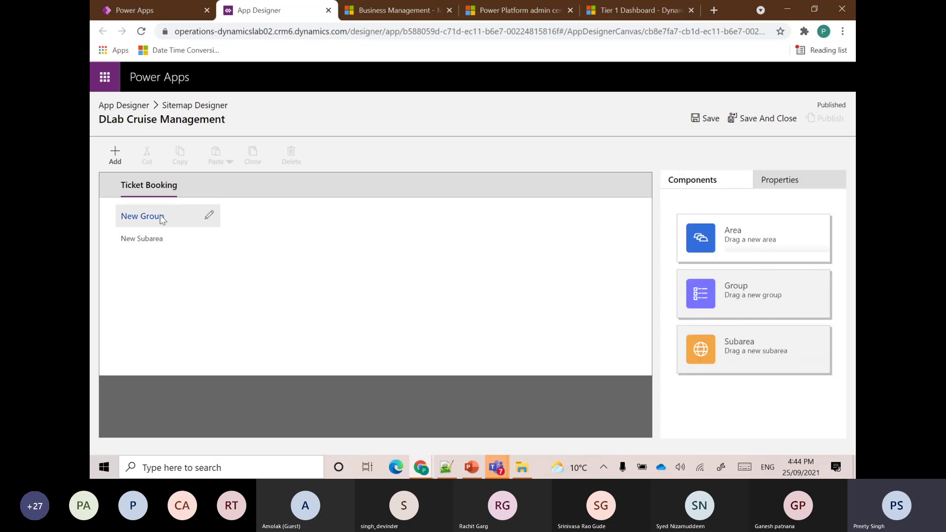
Step: Title the existing group in the Ticket Booking area Customer
{"action": "left_click", "coordinate": [143, 221]}
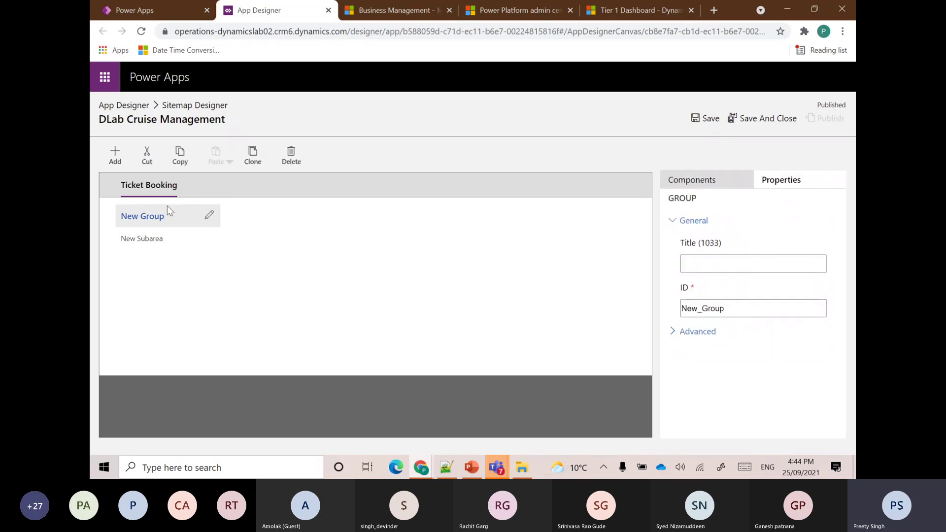
{"action": "left_click", "coordinate": [732, 263]}
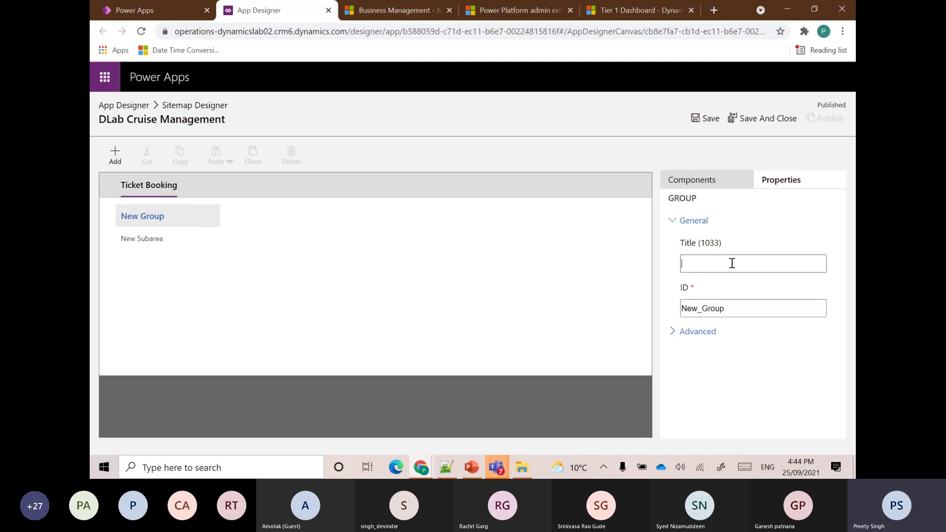
{"action": "type", "text": "Customer"}
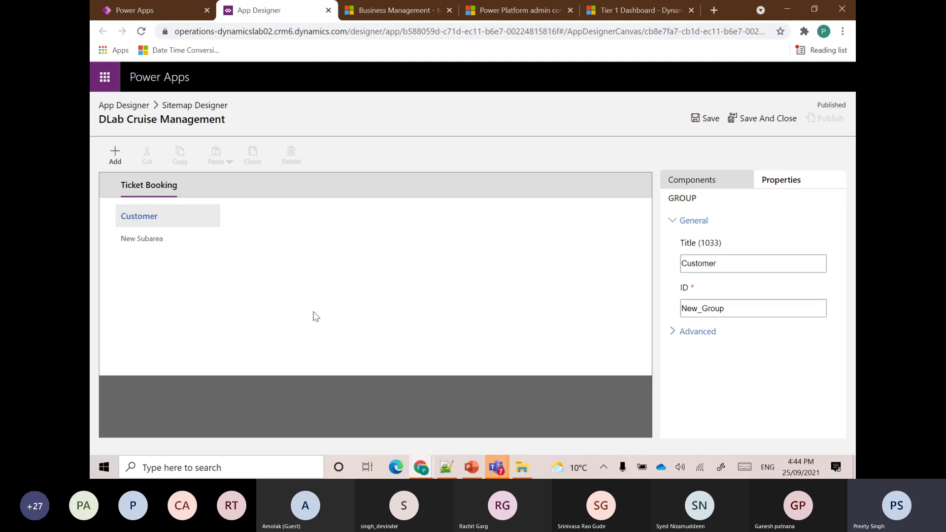
Step: Set the Customer group's subarea to type Entity and point it to the Contact entity
{"action": "left_click", "coordinate": [148, 239]}
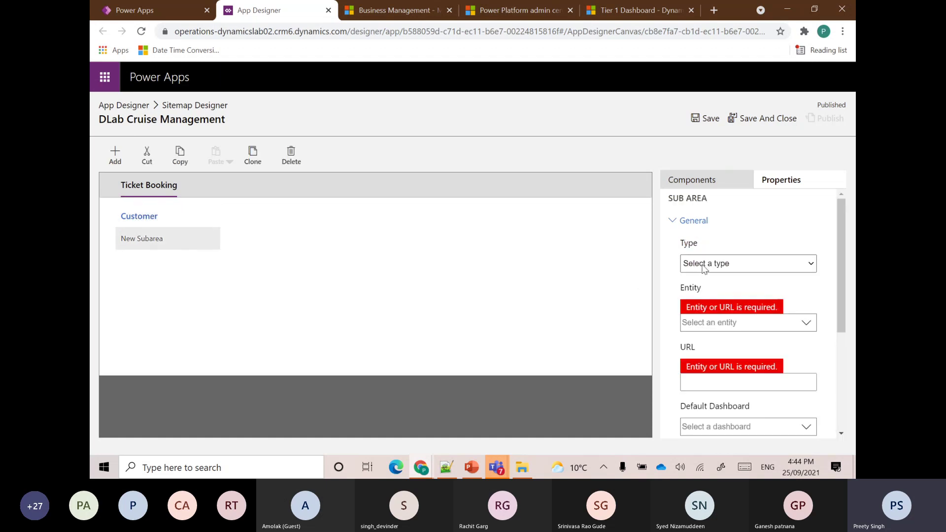
{"action": "left_click", "coordinate": [716, 263]}
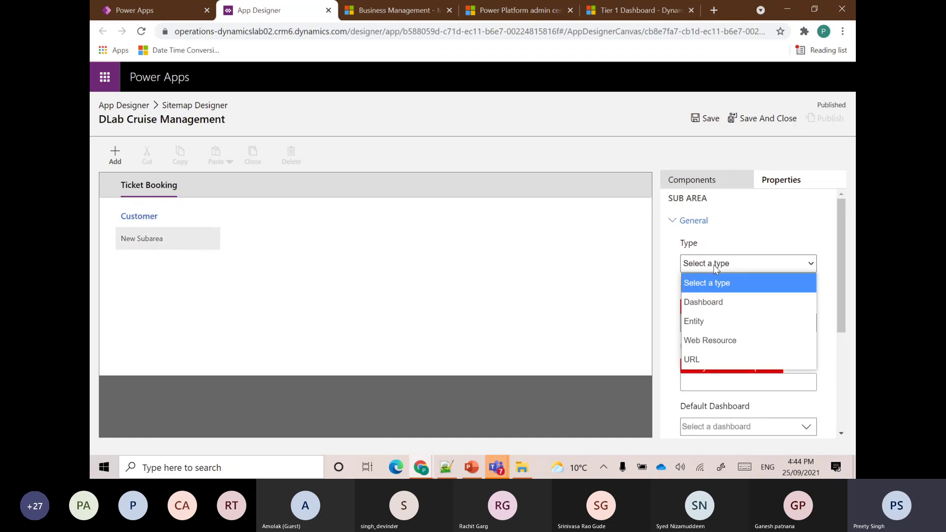
{"action": "left_click", "coordinate": [708, 320]}
{"action": "left_click", "coordinate": [709, 322]}
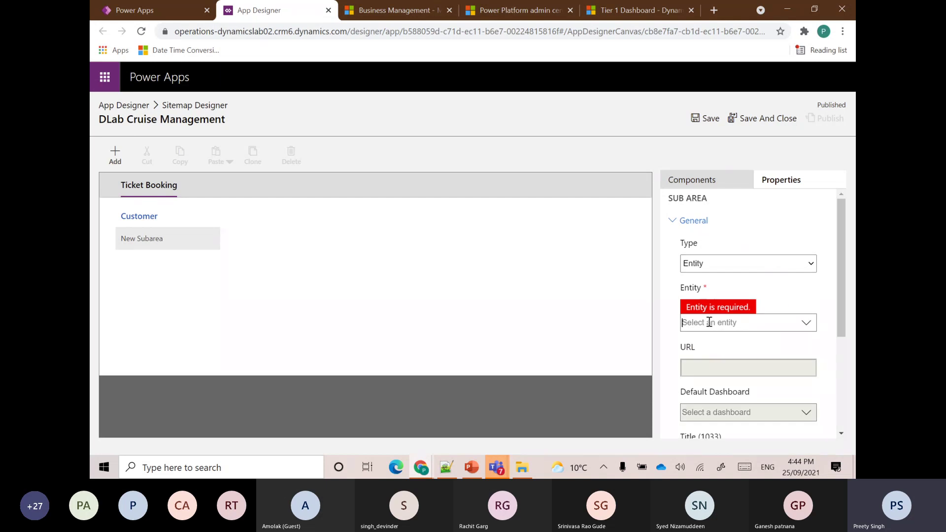
{"action": "type", "text": "Contact"}
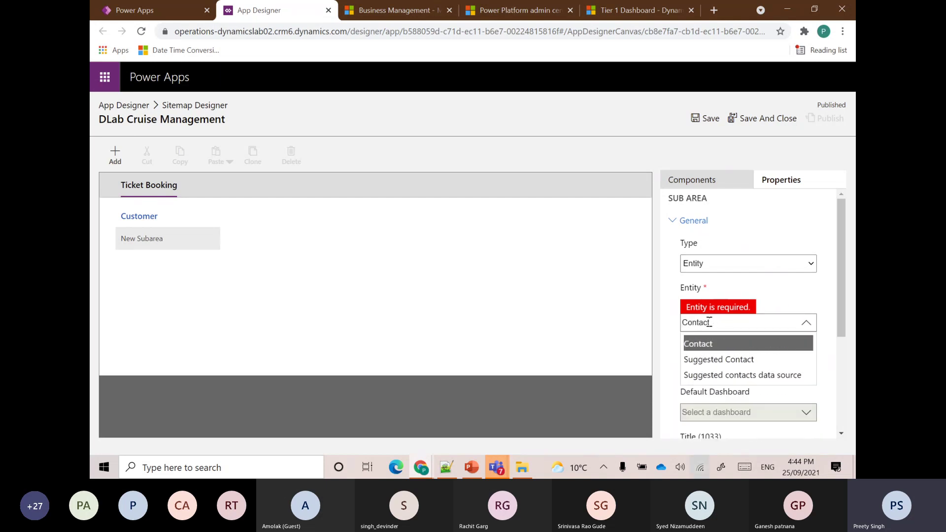
{"action": "left_click", "coordinate": [711, 344]}
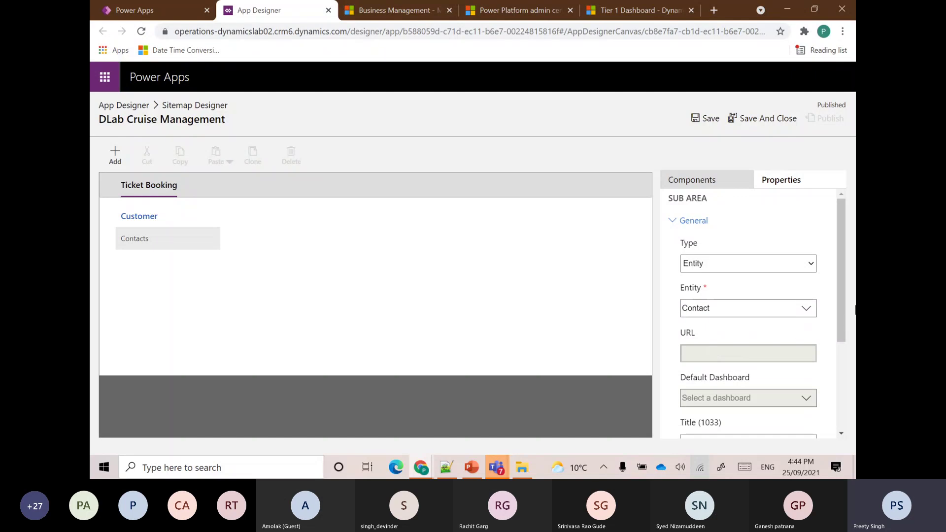
Step: Give the Contact subarea in the Customer group the title Passenger
{"action": "left_click_drag", "start_coordinate": [844, 278], "coordinate": [845, 308]}
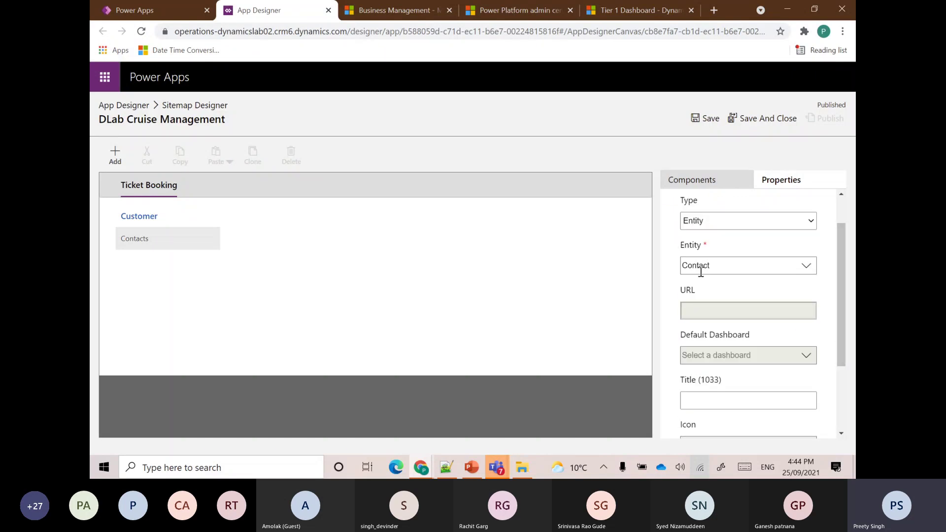
{"action": "scroll", "coordinate": [737, 285], "scroll_direction": "down", "scroll_amount": 1}
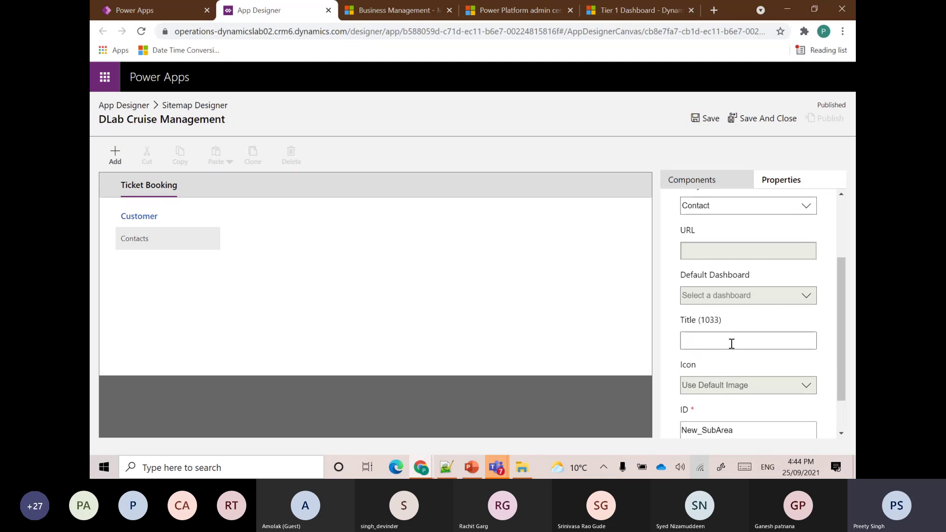
{"action": "scroll", "coordinate": [731, 343], "scroll_direction": "up", "scroll_amount": 2}
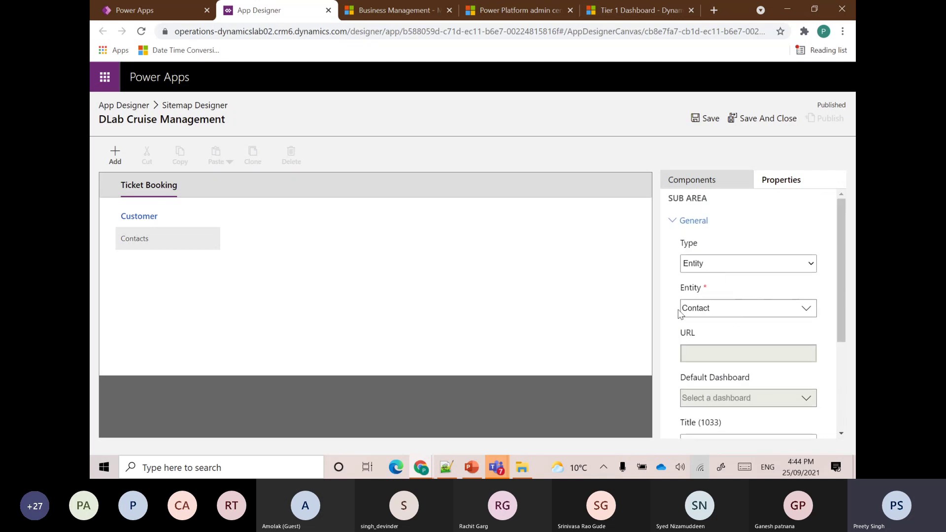
{"action": "scroll", "coordinate": [748, 295], "scroll_direction": "down", "scroll_amount": 1}
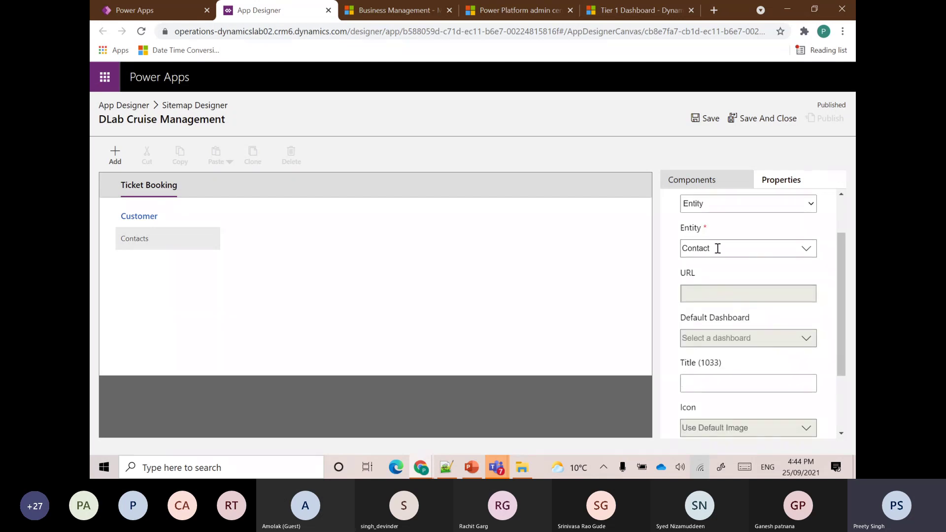
{"action": "scroll", "coordinate": [718, 248], "scroll_direction": "down", "scroll_amount": 1}
{"action": "scroll", "coordinate": [727, 229], "scroll_direction": "up", "scroll_amount": 1}
{"action": "scroll", "coordinate": [711, 389], "scroll_direction": "down", "scroll_amount": 1}
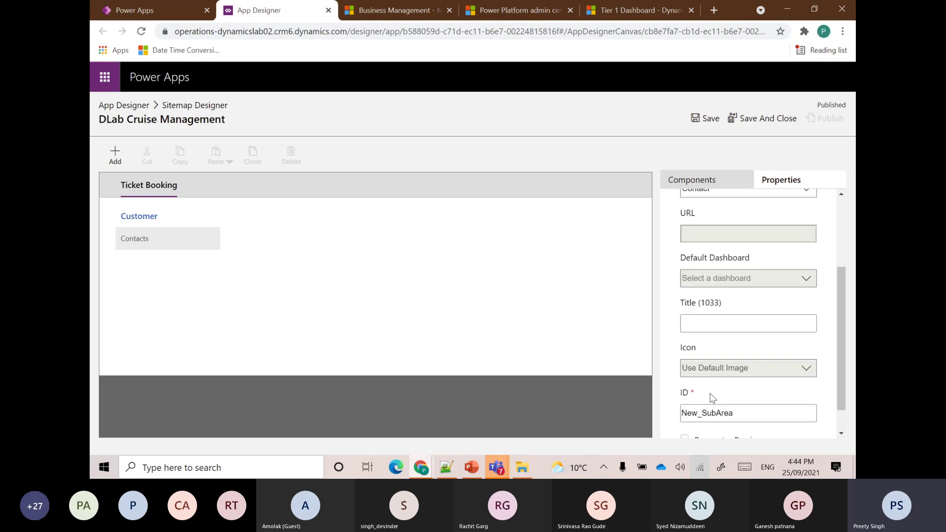
{"action": "left_click", "coordinate": [700, 307]}
{"action": "type", "text": "Passenger"}
{"action": "left_click", "coordinate": [731, 328]}
{"action": "scroll", "coordinate": [729, 337], "scroll_direction": "up", "scroll_amount": 3}
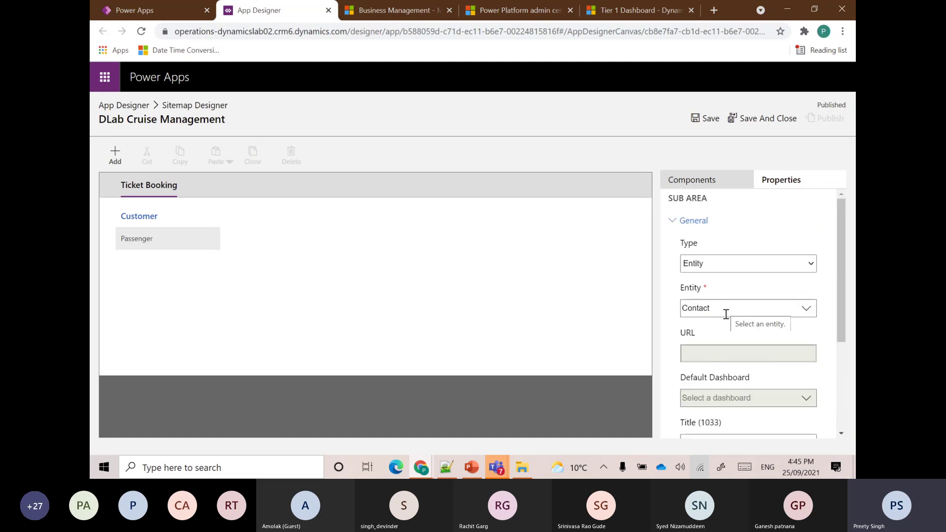
{"action": "scroll", "coordinate": [726, 320], "scroll_direction": "down", "scroll_amount": 3}
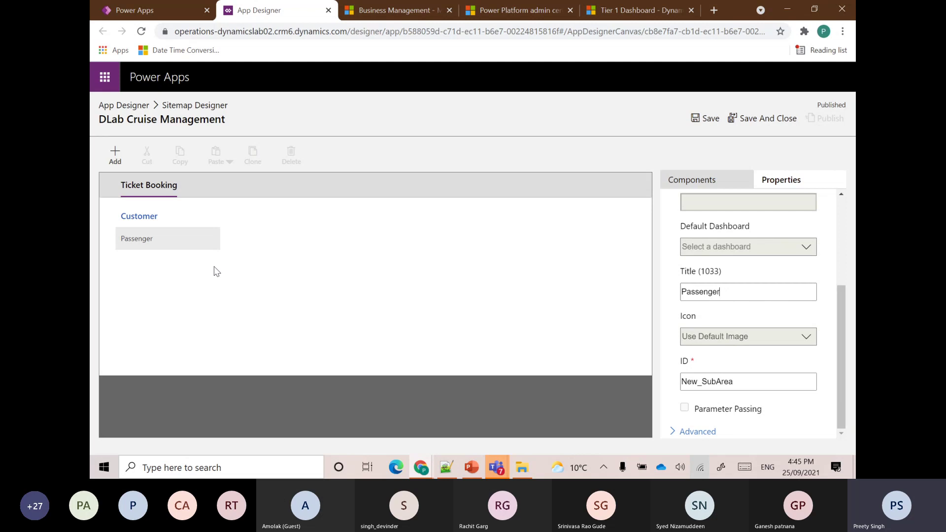
Step: Add a second group to the Ticket Booking area and title it Booking, dismissing the error report without sending it
{"action": "left_click", "coordinate": [115, 156]}
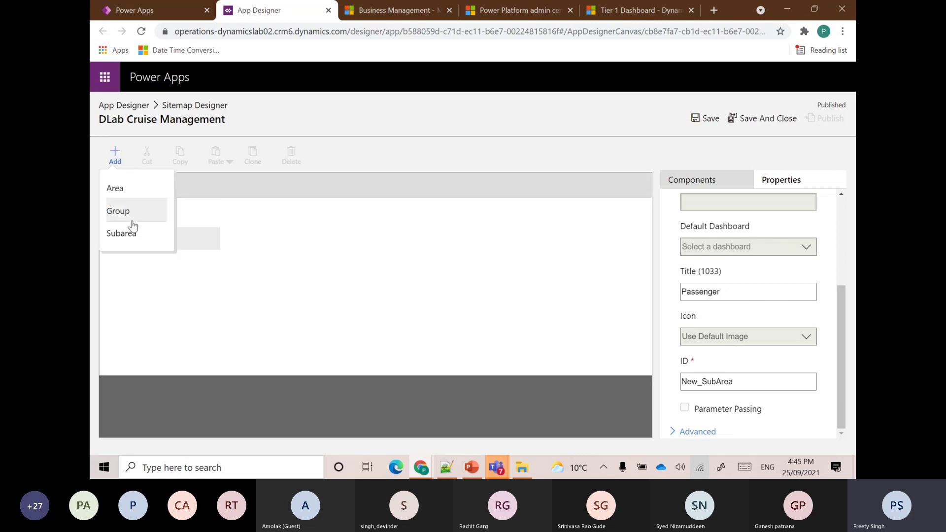
{"action": "left_click", "coordinate": [120, 209]}
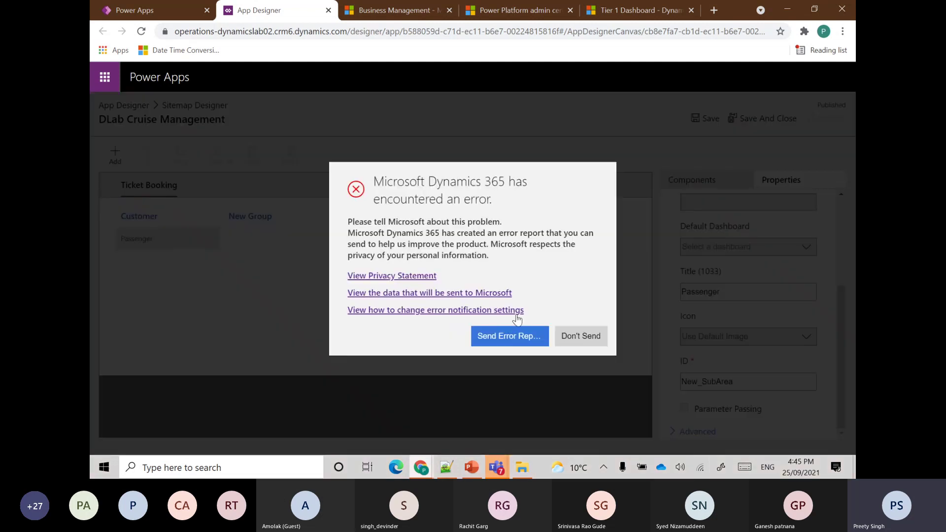
{"action": "left_click", "coordinate": [580, 333]}
{"action": "left_click", "coordinate": [253, 213]}
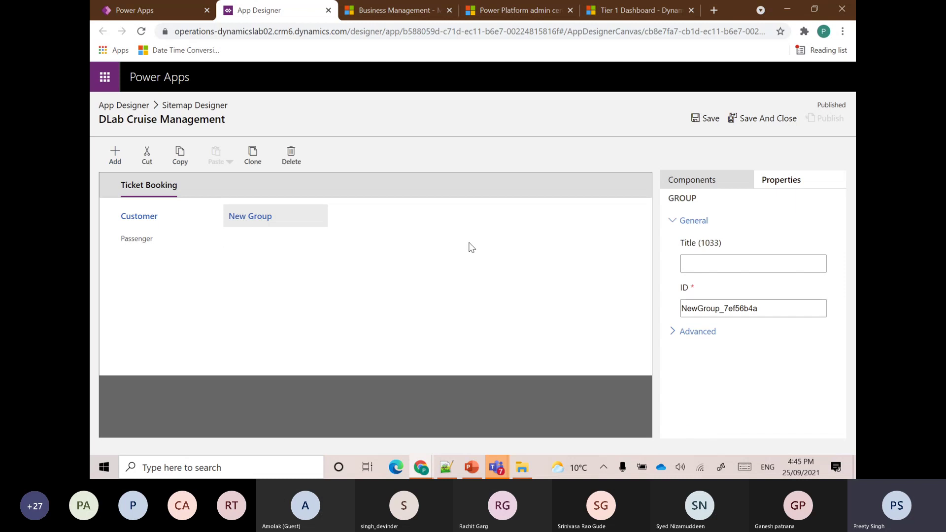
{"action": "left_click", "coordinate": [710, 263]}
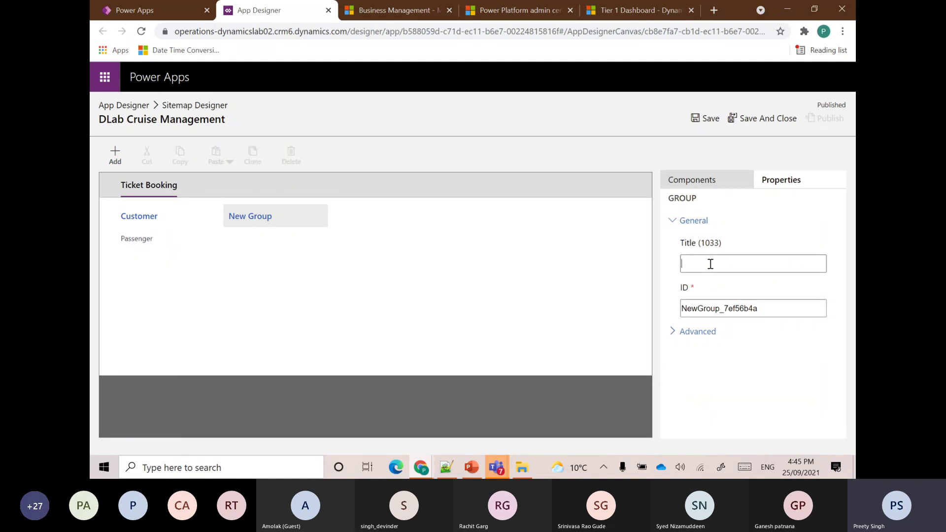
{"action": "type", "text": "R"}
{"action": "key", "text": "BackSpace"}
{"action": "key", "text": "BackSpace"}
{"action": "type", "text": "Booking"}
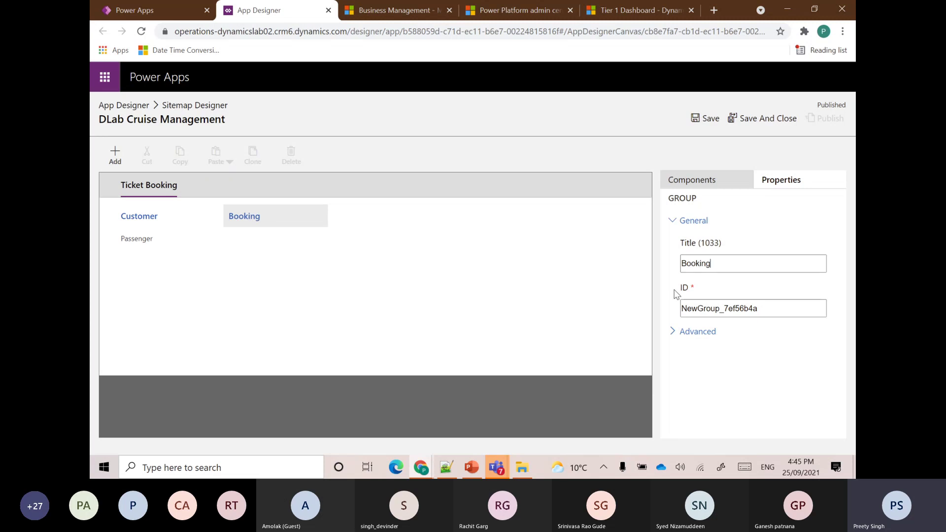
Step: Add a subarea of type Entity to the Booking group and point it to the Reservation entity
{"action": "left_click", "coordinate": [115, 154]}
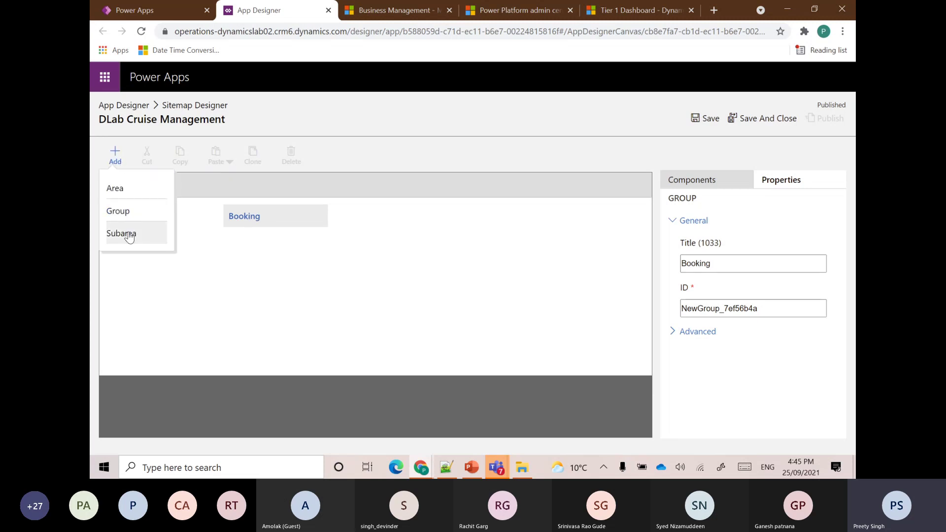
{"action": "left_click_drag", "start_coordinate": [296, 249], "coordinate": [295, 251]}
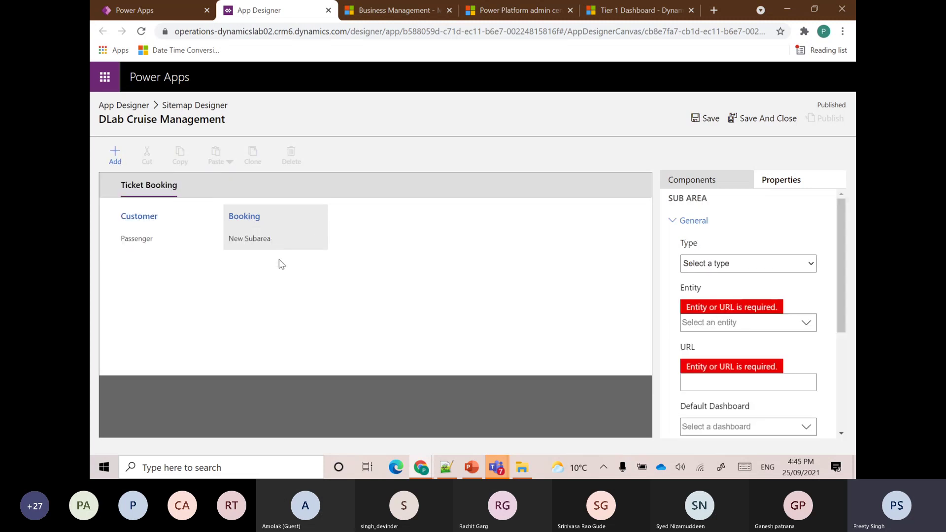
{"action": "left_click", "coordinate": [700, 268]}
{"action": "left_click", "coordinate": [714, 320]}
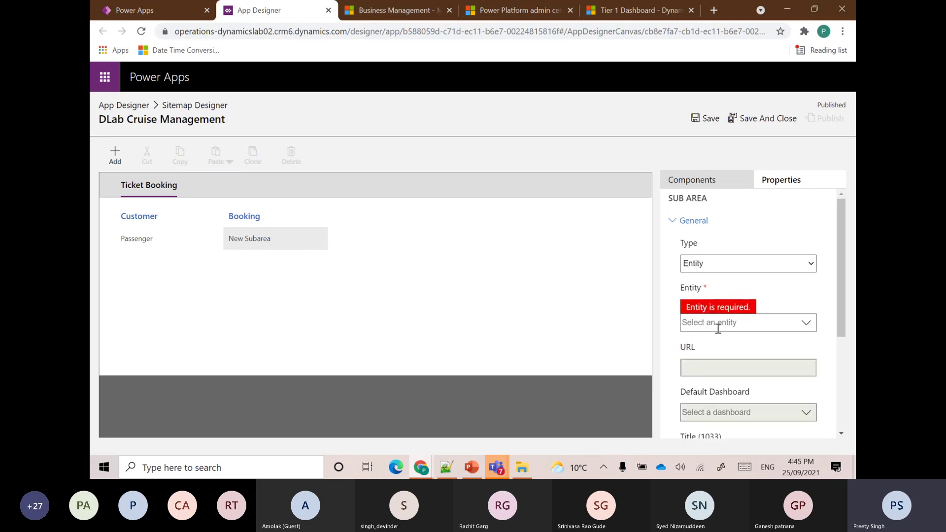
{"action": "left_click", "coordinate": [684, 323]}
{"action": "type", "text": "Resre"}
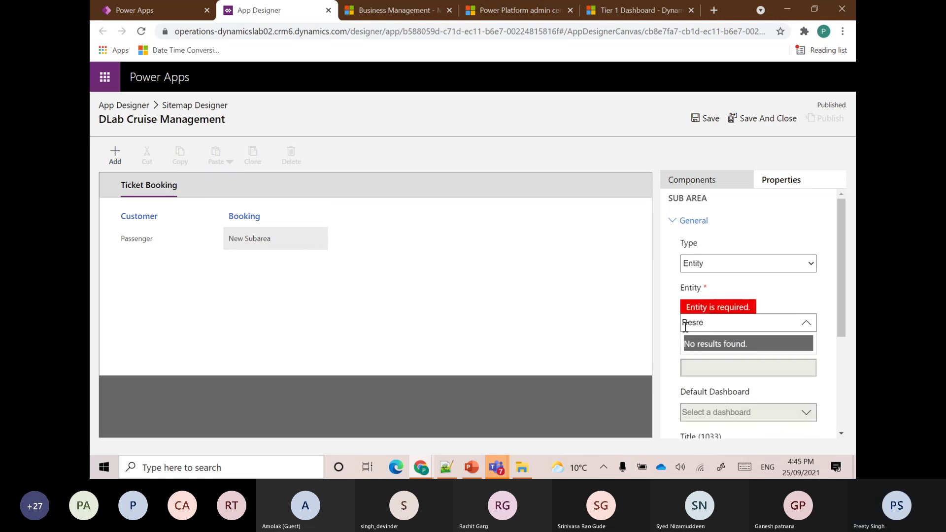
{"action": "key", "text": "BackSpace"}
{"action": "key", "text": "BackSpace"}
{"action": "type", "text": "er"}
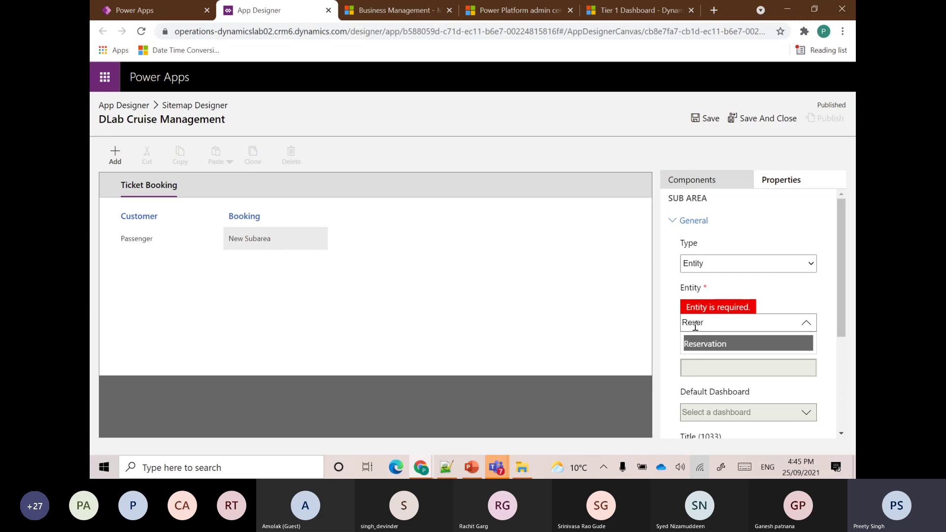
{"action": "left_click", "coordinate": [738, 344]}
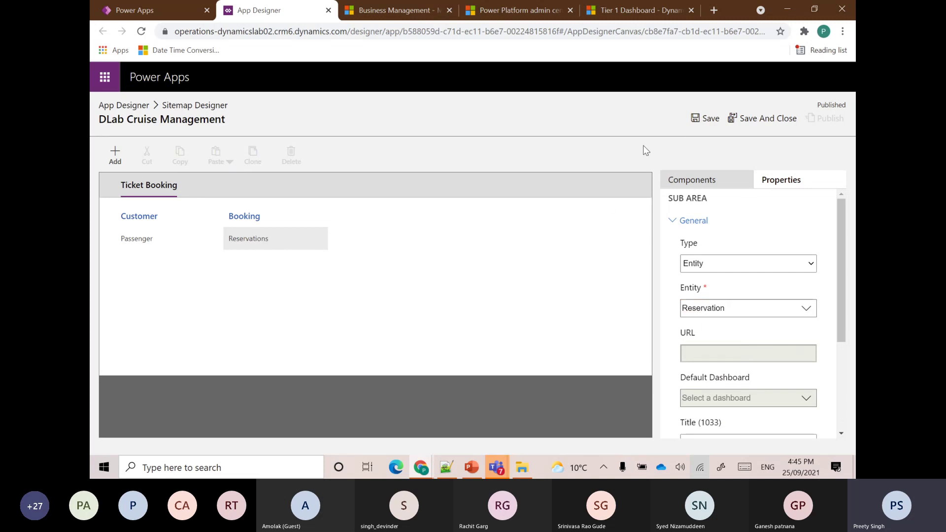
Step: Add a second area to the site map and title it Settings
{"action": "left_click", "coordinate": [115, 155]}
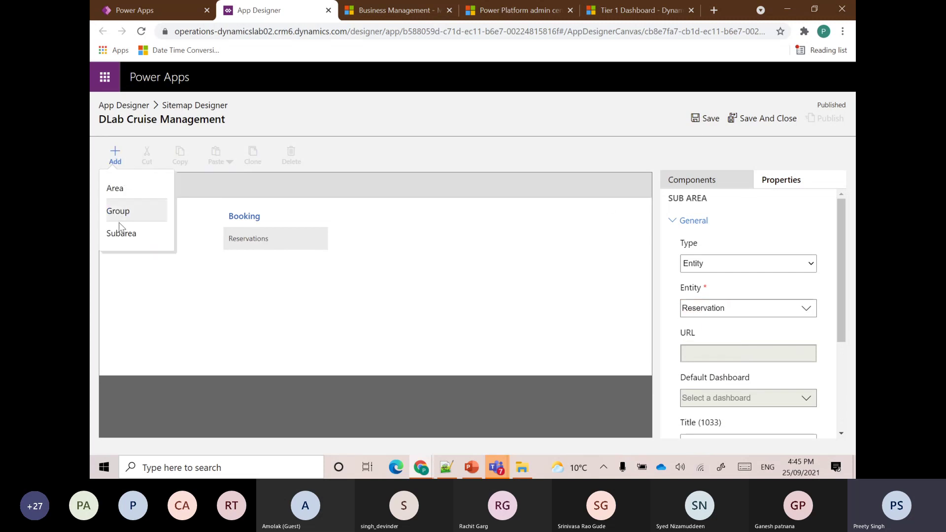
{"action": "left_click", "coordinate": [118, 190]}
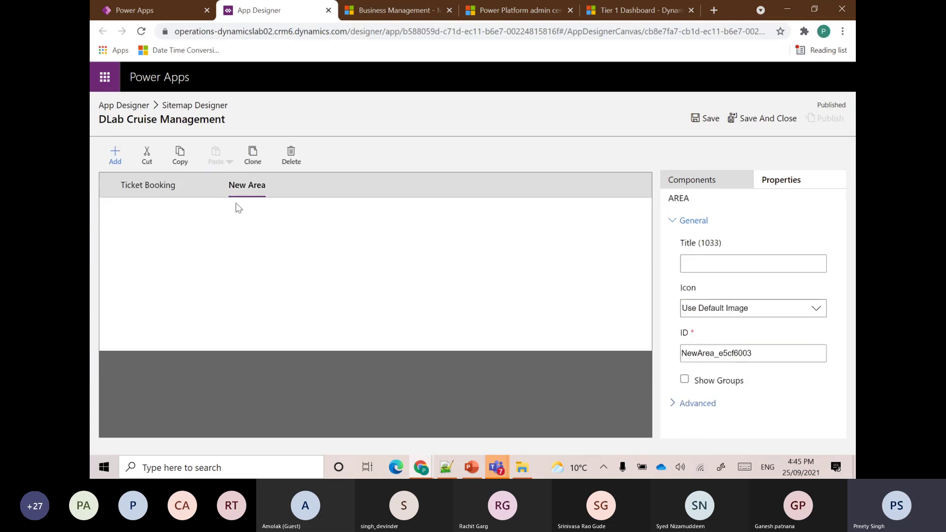
{"action": "left_click", "coordinate": [694, 266]}
{"action": "type", "text": "Settings"}
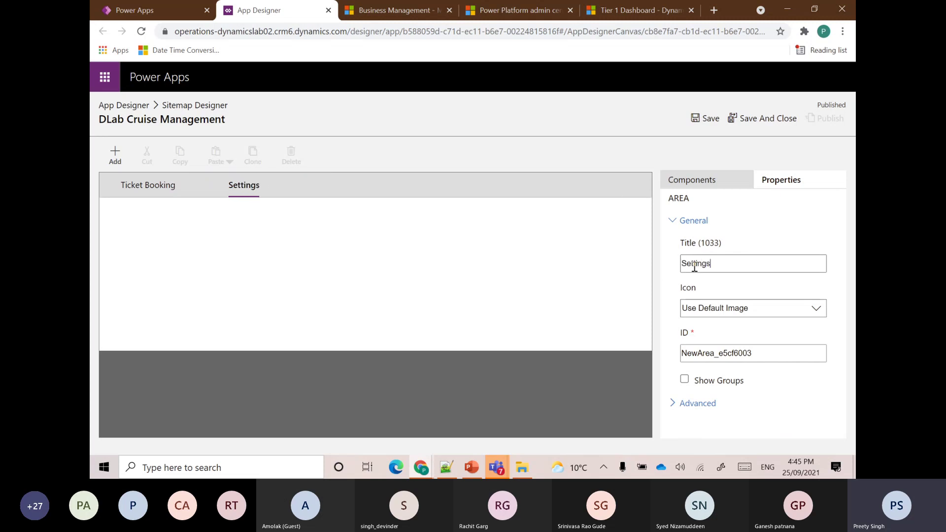
Step: Add a group to the Settings area and title it Reference Data
{"action": "left_click", "coordinate": [115, 154]}
{"action": "left_click", "coordinate": [118, 211]}
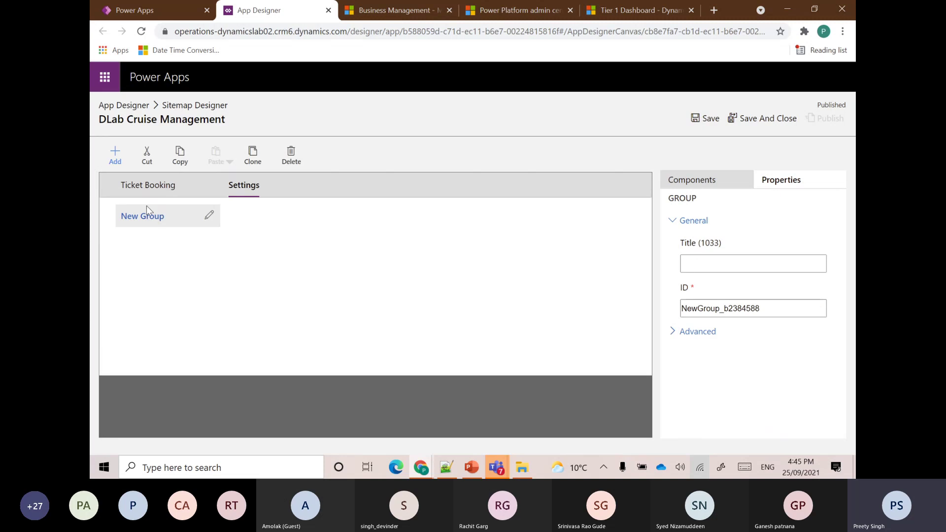
{"action": "left_click", "coordinate": [734, 259]}
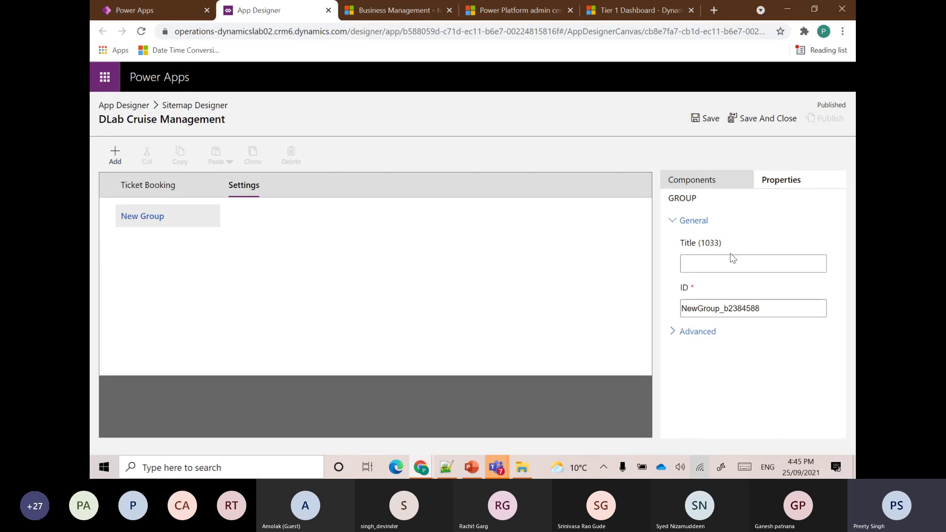
{"action": "type", "text": "Reference Data"}
Step: Add a subarea of type Entity to the Reference Data group and point it to the Cruise entity
{"action": "left_click", "coordinate": [113, 154]}
{"action": "left_click", "coordinate": [123, 235]}
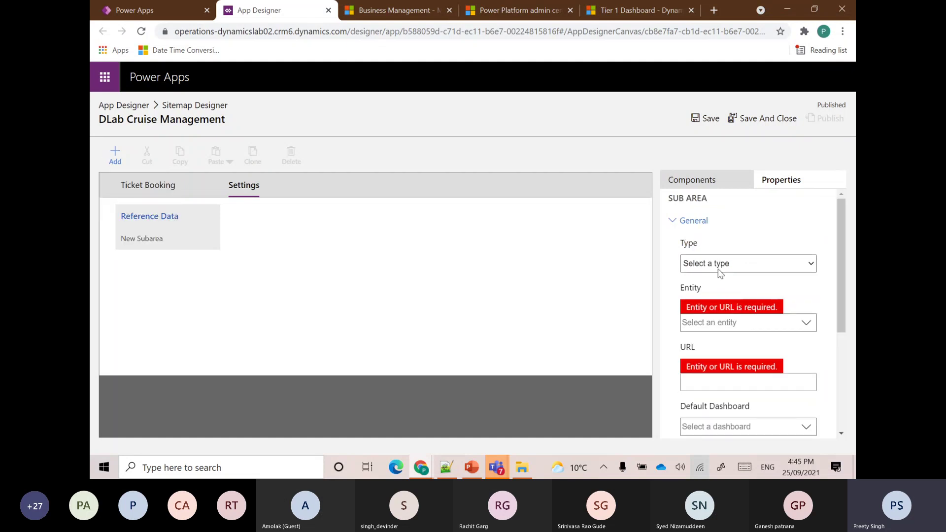
{"action": "left_click", "coordinate": [716, 264]}
{"action": "left_click", "coordinate": [694, 320]}
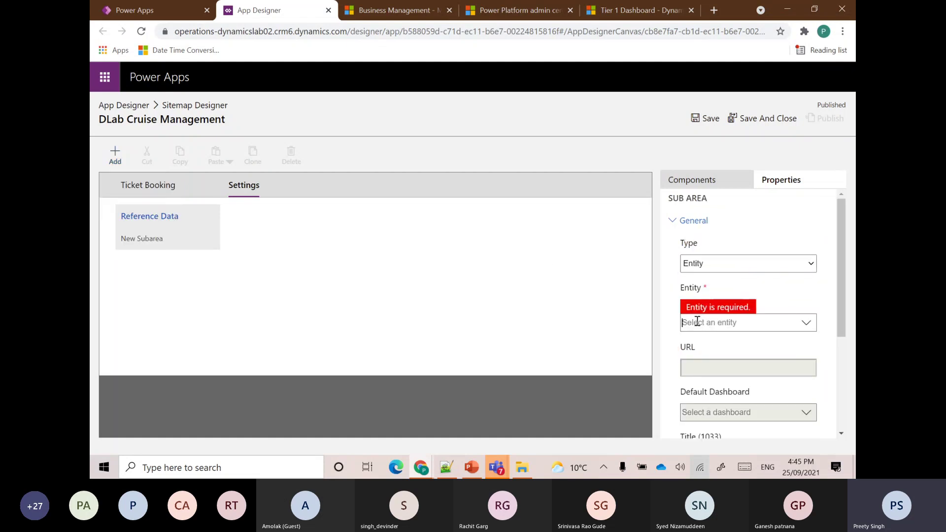
{"action": "type", "text": "Crusi"}
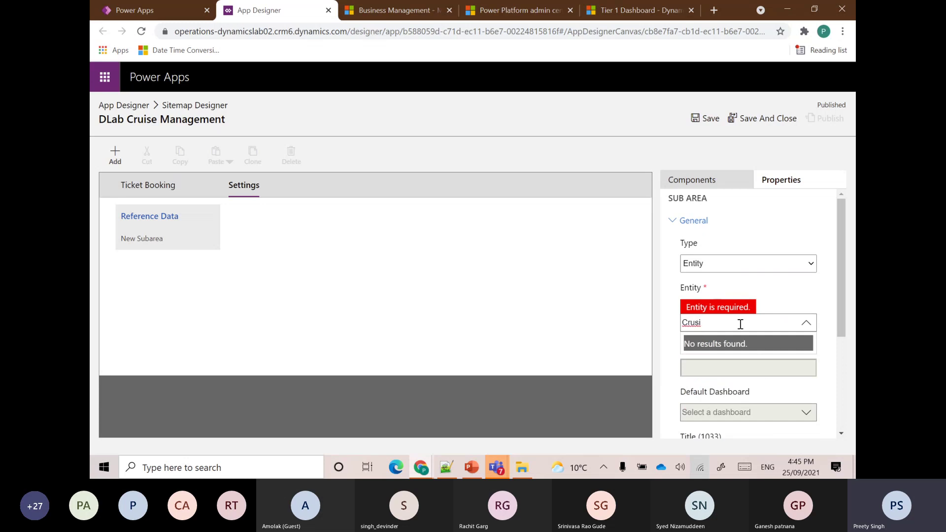
{"action": "key", "text": "BackSpace"}
{"action": "key", "text": "BackSpace"}
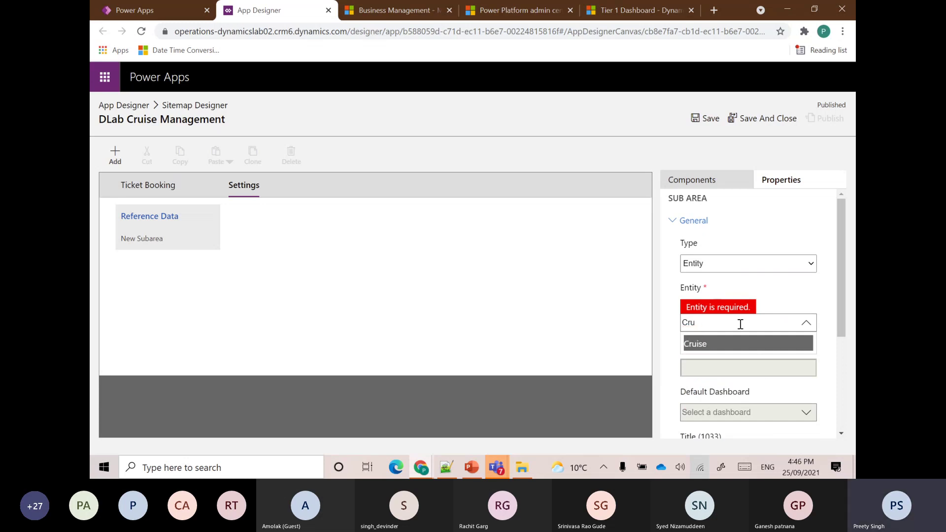
{"action": "left_click", "coordinate": [714, 344]}
{"action": "left_click", "coordinate": [711, 340]}
{"action": "type", "text": "ise"}
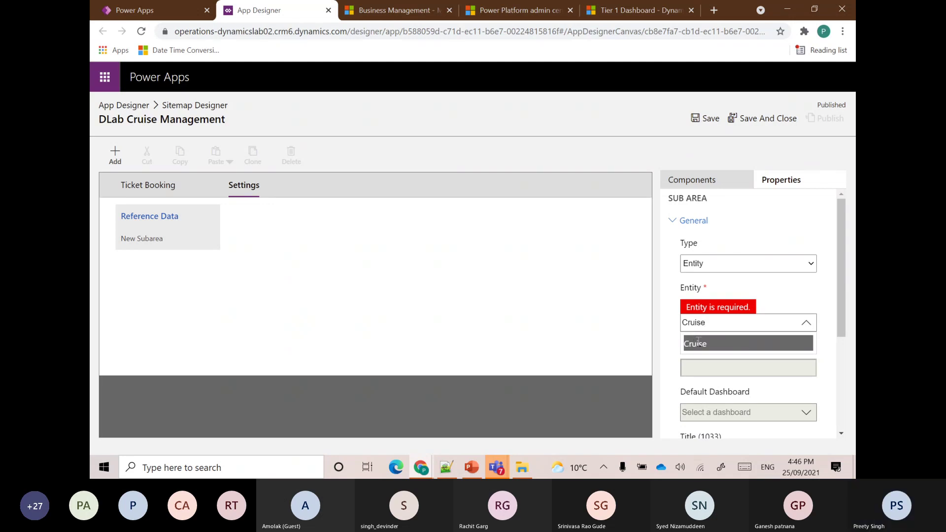
{"action": "left_click", "coordinate": [696, 343]}
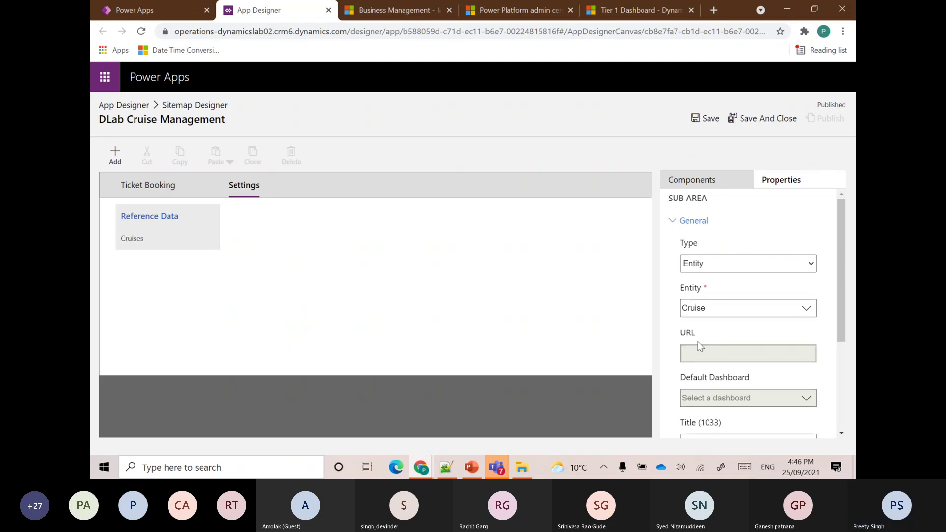
Step: Save and publish the site map, and close the Sitemap Designer to return to the app canvas
{"action": "left_click", "coordinate": [701, 123]}
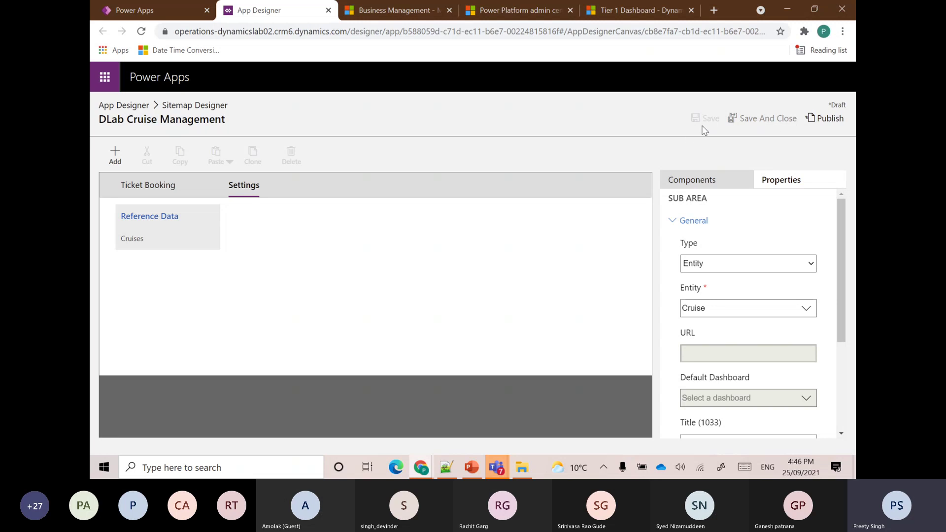
{"action": "left_click", "coordinate": [826, 121]}
{"action": "left_click", "coordinate": [767, 122]}
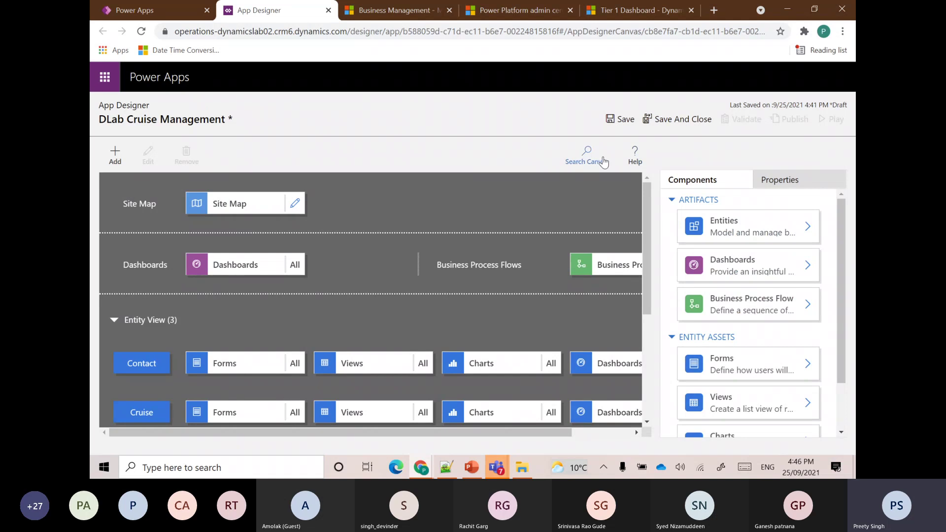
Step: Check the Contact, Cruise and Reservation entities on the app canvas and save the app
{"action": "scroll", "coordinate": [322, 302], "scroll_direction": "down", "scroll_amount": 3}
{"action": "scroll", "coordinate": [311, 317], "scroll_direction": "up", "scroll_amount": 2}
{"action": "left_click", "coordinate": [205, 309]}
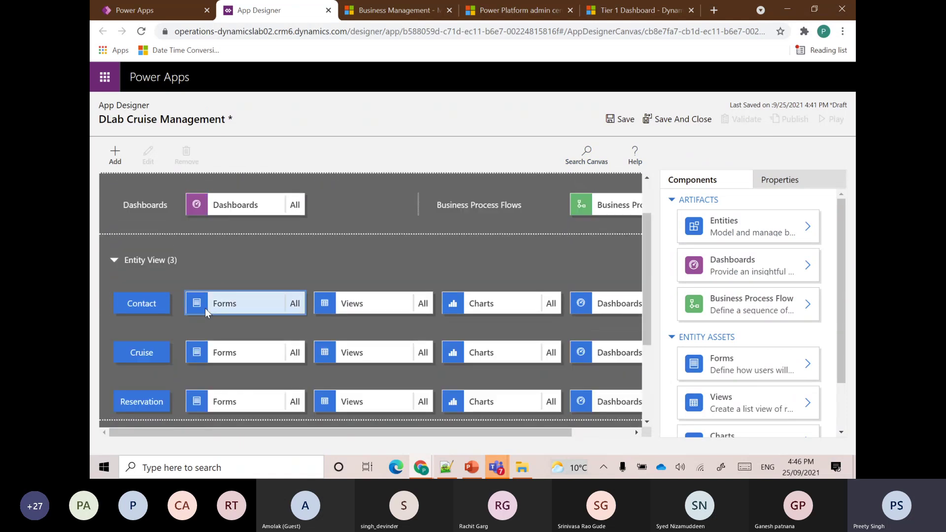
{"action": "scroll", "coordinate": [267, 299], "scroll_direction": "up", "scroll_amount": 1}
{"action": "scroll", "coordinate": [270, 286], "scroll_direction": "down", "scroll_amount": 2}
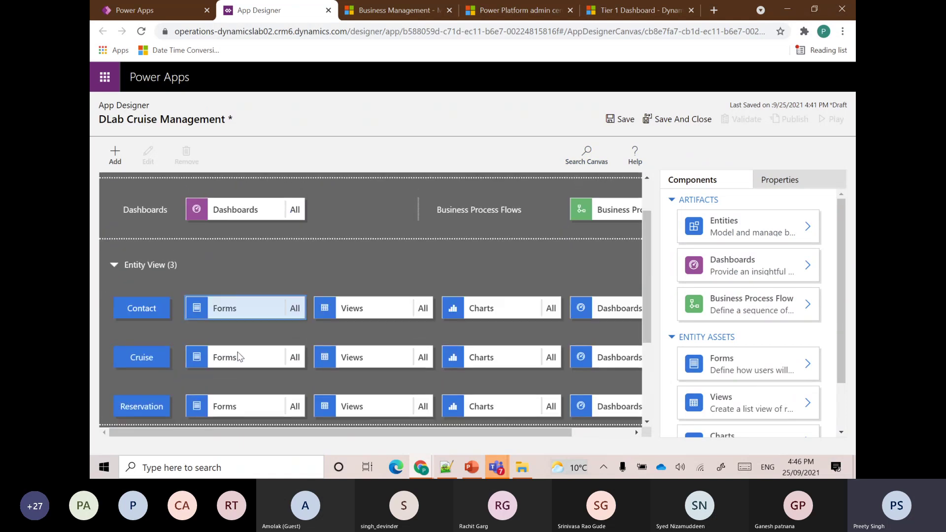
{"action": "scroll", "coordinate": [607, 269], "scroll_direction": "up", "scroll_amount": 1}
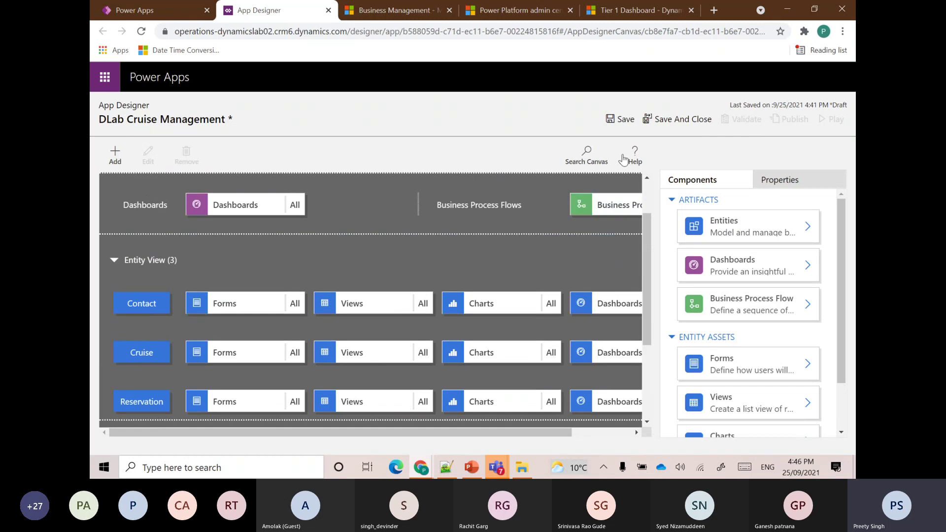
{"action": "left_click", "coordinate": [621, 120]}
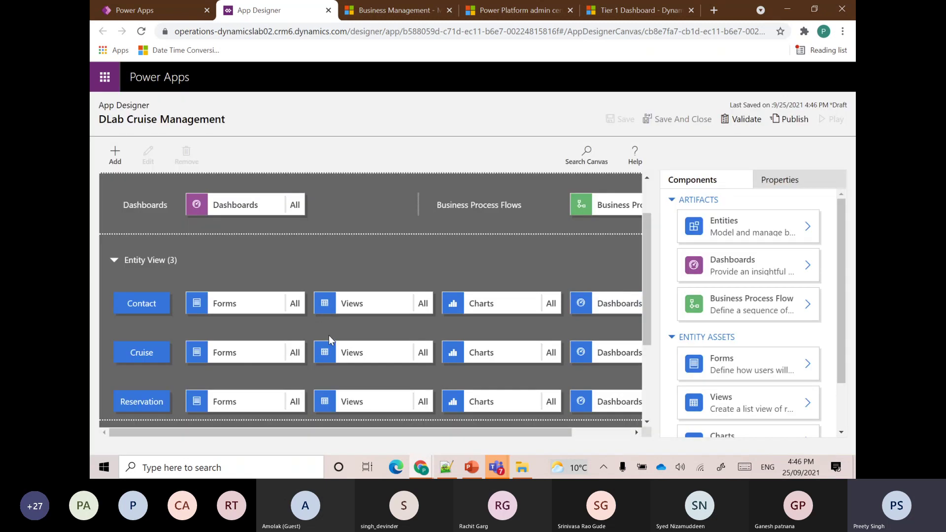
Step: Limit the Contact entity's main forms to AI for Sales, Contact and Information instead of including all forms
{"action": "scroll", "coordinate": [587, 364], "scroll_direction": "down", "scroll_amount": 1}
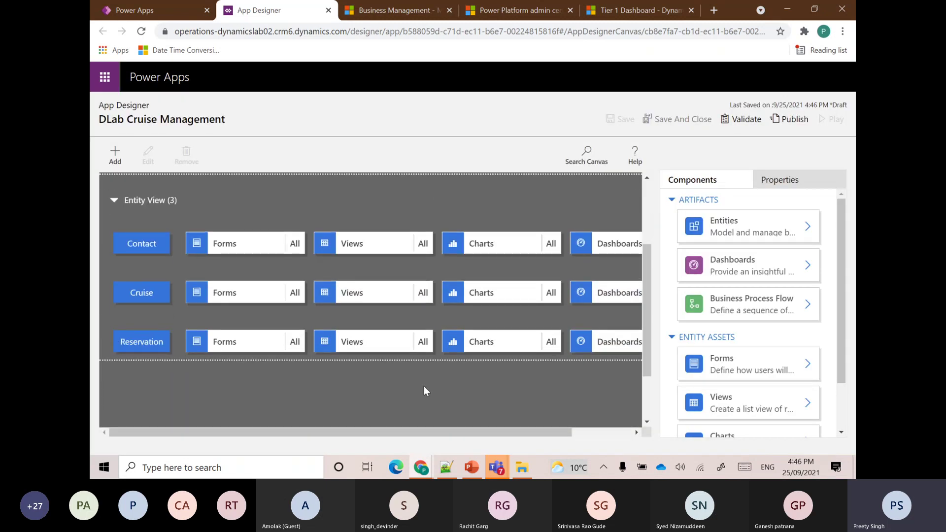
{"action": "mouse_move", "coordinate": [405, 432]}
{"action": "left_mouse_down"}
{"action": "mouse_move", "coordinate": [485, 440]}
{"action": "mouse_move", "coordinate": [402, 439]}
{"action": "left_mouse_up"}
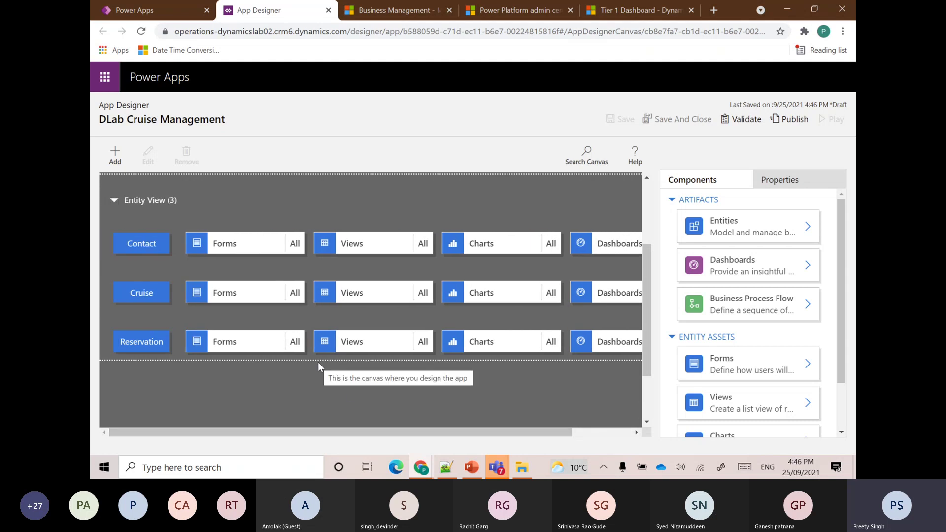
{"action": "left_click", "coordinate": [244, 246]}
{"action": "scroll", "coordinate": [763, 319], "scroll_direction": "down", "scroll_amount": 5}
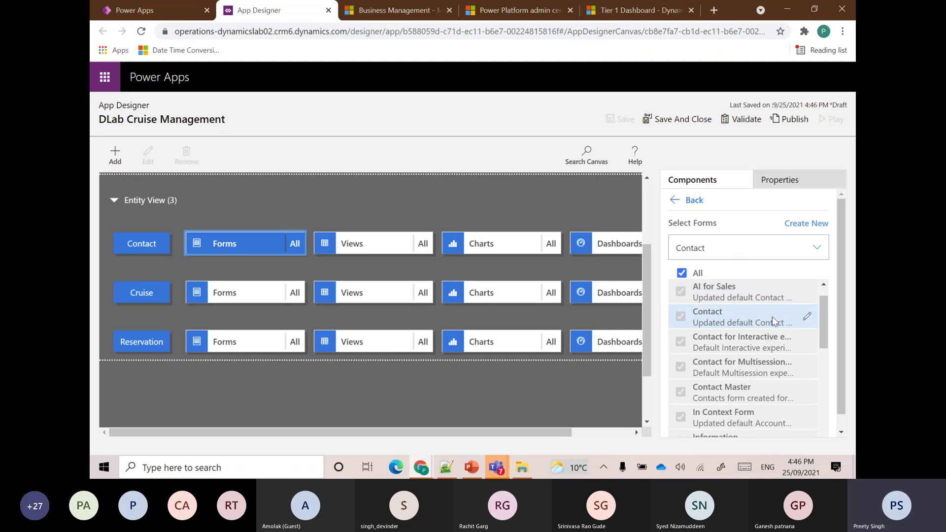
{"action": "scroll", "coordinate": [760, 339], "scroll_direction": "down", "scroll_amount": 1}
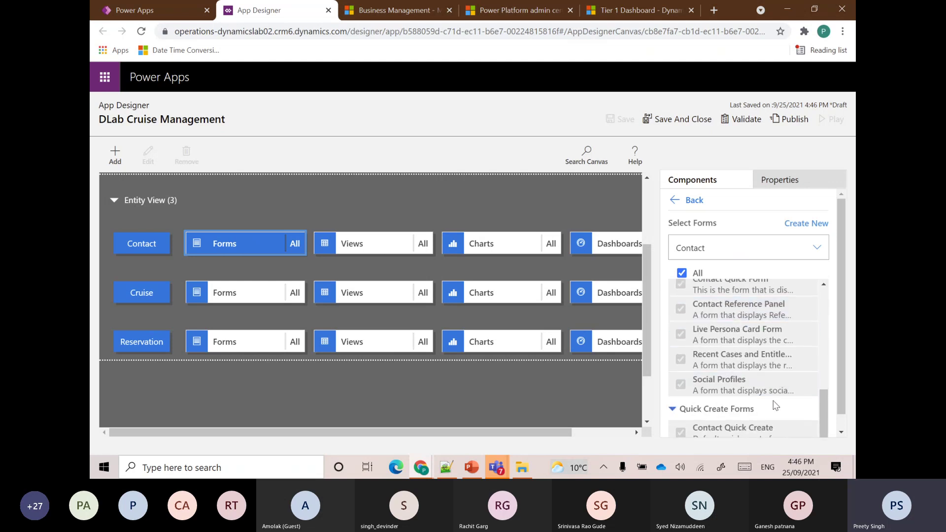
{"action": "scroll", "coordinate": [767, 400], "scroll_direction": "up", "scroll_amount": 4}
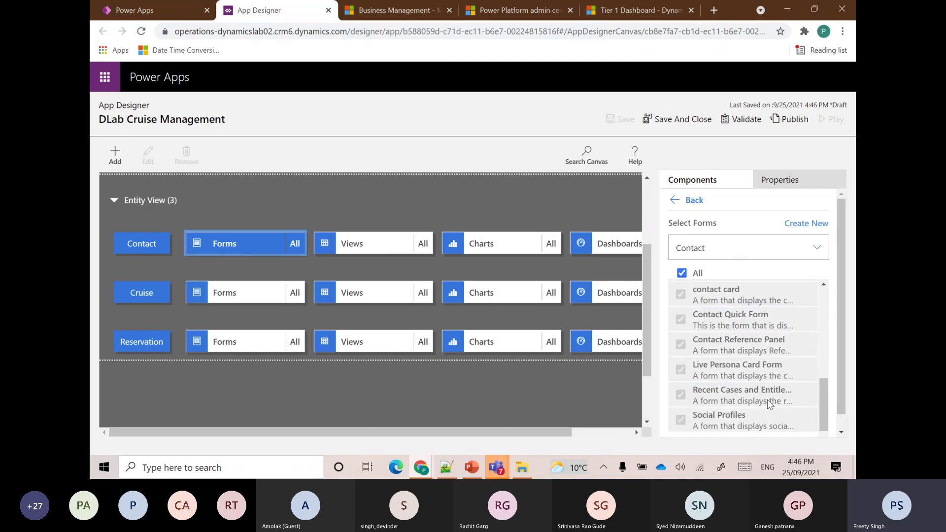
{"action": "scroll", "coordinate": [761, 404], "scroll_direction": "up", "scroll_amount": 1}
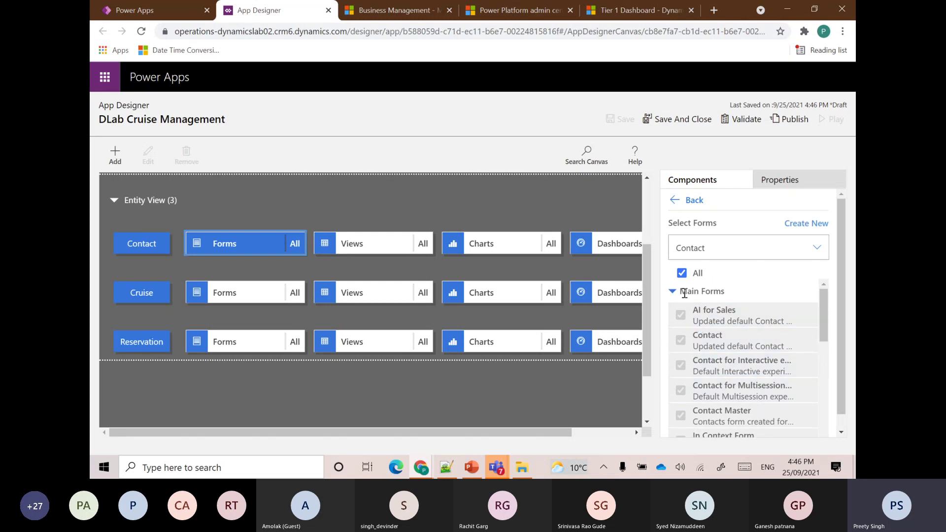
{"action": "left_click", "coordinate": [682, 273]}
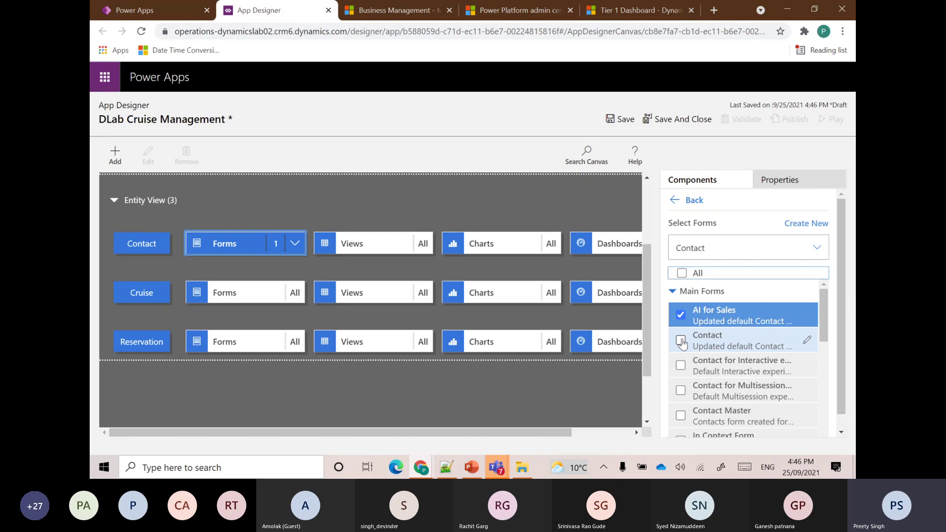
{"action": "left_click", "coordinate": [681, 342]}
{"action": "scroll", "coordinate": [690, 345], "scroll_direction": "down", "scroll_amount": 3}
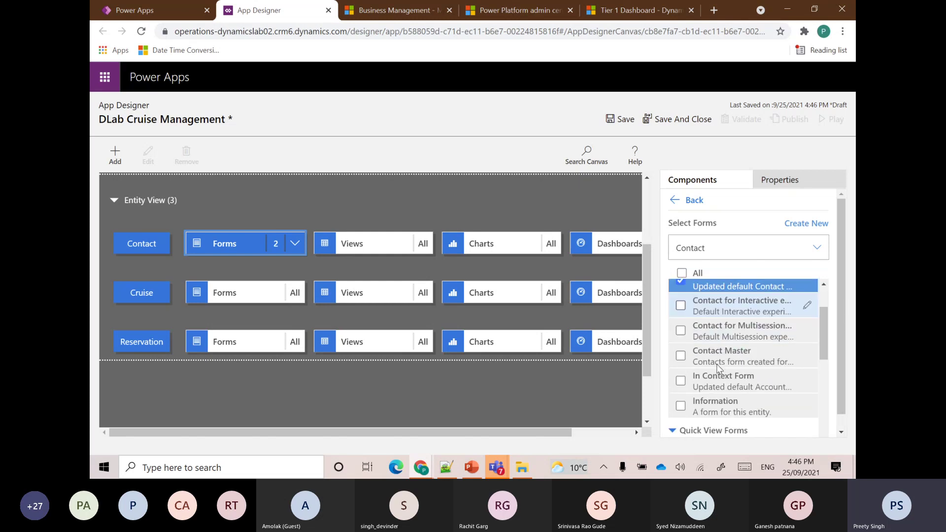
{"action": "left_click", "coordinate": [680, 346]}
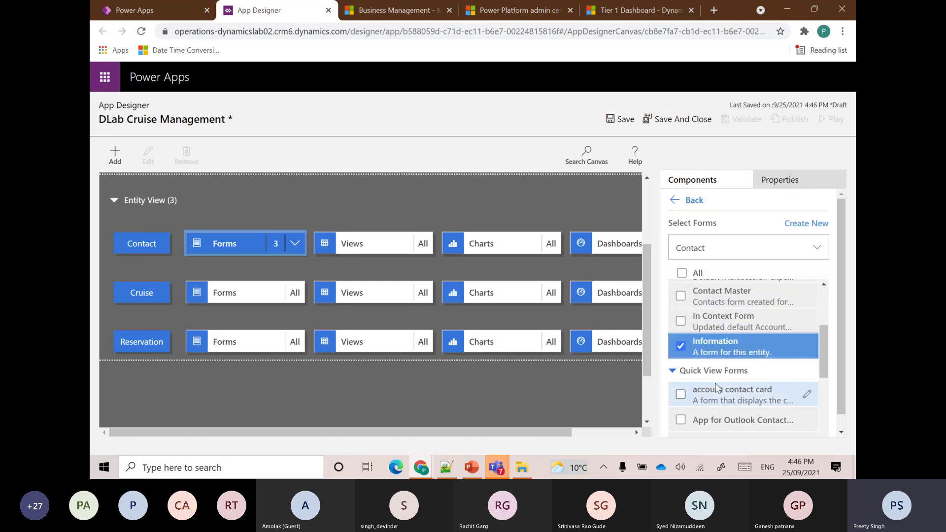
Step: Include the Contact Quick Create form in the Contact entity's selected forms
{"action": "scroll", "coordinate": [705, 371], "scroll_direction": "down", "scroll_amount": 3}
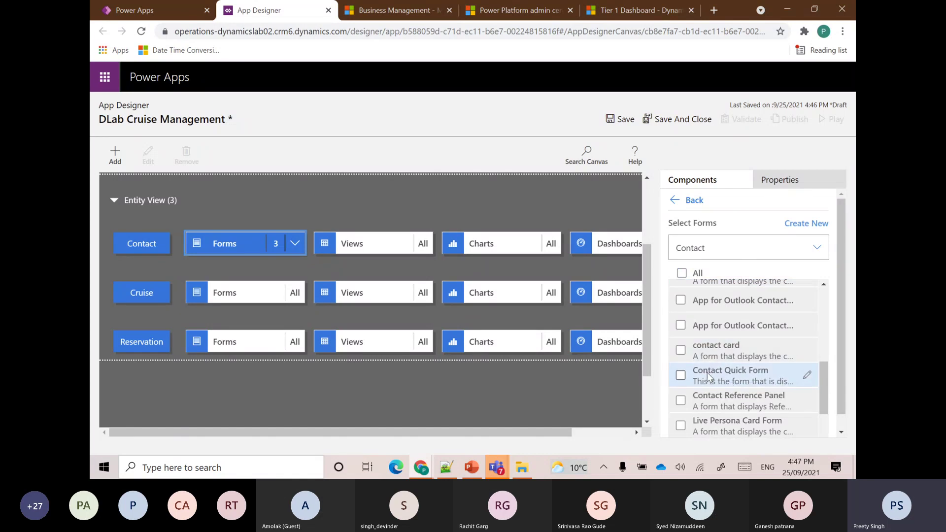
{"action": "scroll", "coordinate": [714, 399], "scroll_direction": "down", "scroll_amount": 2}
{"action": "scroll", "coordinate": [699, 413], "scroll_direction": "down", "scroll_amount": 1}
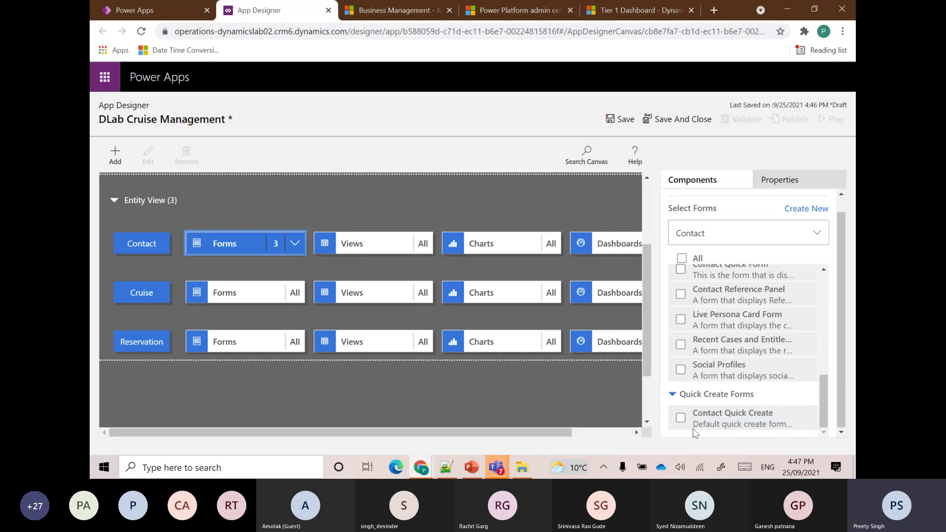
{"action": "left_click", "coordinate": [685, 418]}
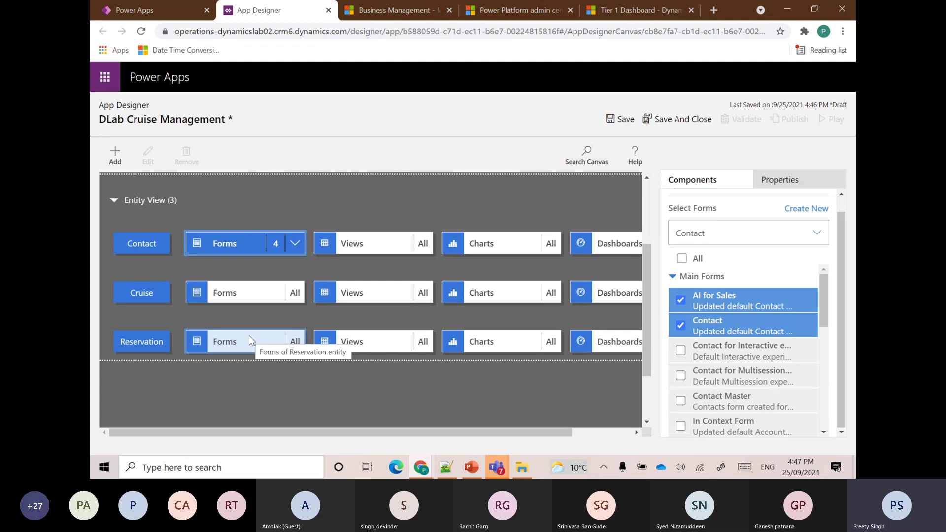
Step: Examine the Contact entity's available views and the components listed for each entity on the app canvas
{"action": "scroll", "coordinate": [249, 335], "scroll_direction": "up", "scroll_amount": 1}
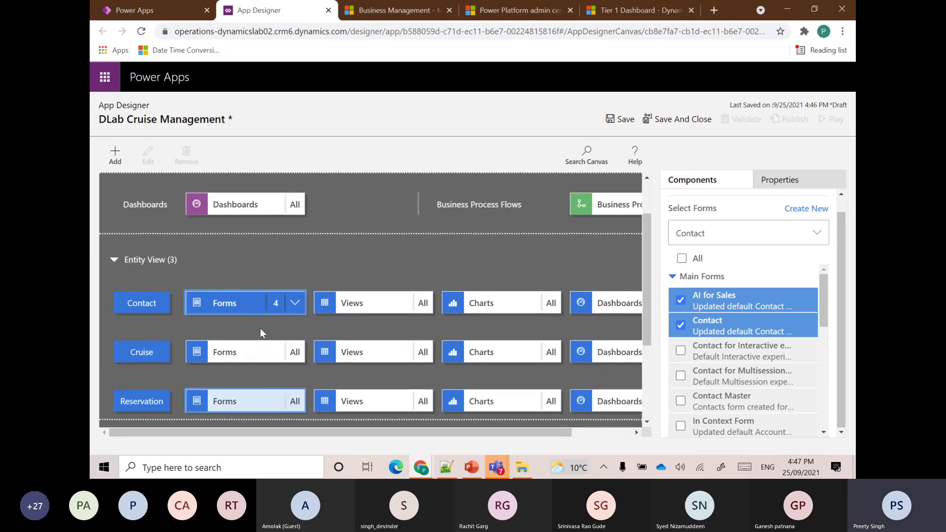
{"action": "left_click", "coordinate": [397, 308]}
{"action": "scroll", "coordinate": [746, 377], "scroll_direction": "down", "scroll_amount": 5}
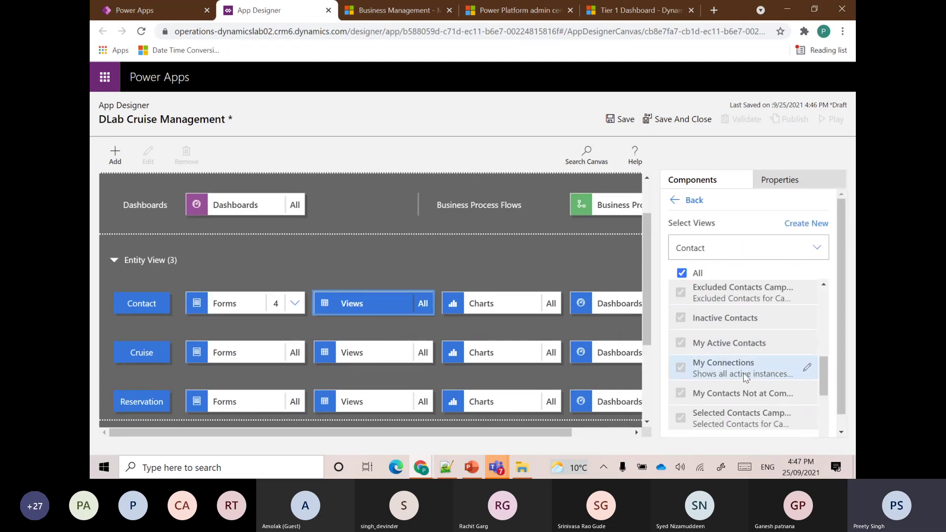
{"action": "scroll", "coordinate": [745, 378], "scroll_direction": "down", "scroll_amount": 5}
{"action": "scroll", "coordinate": [719, 328], "scroll_direction": "up", "scroll_amount": 3}
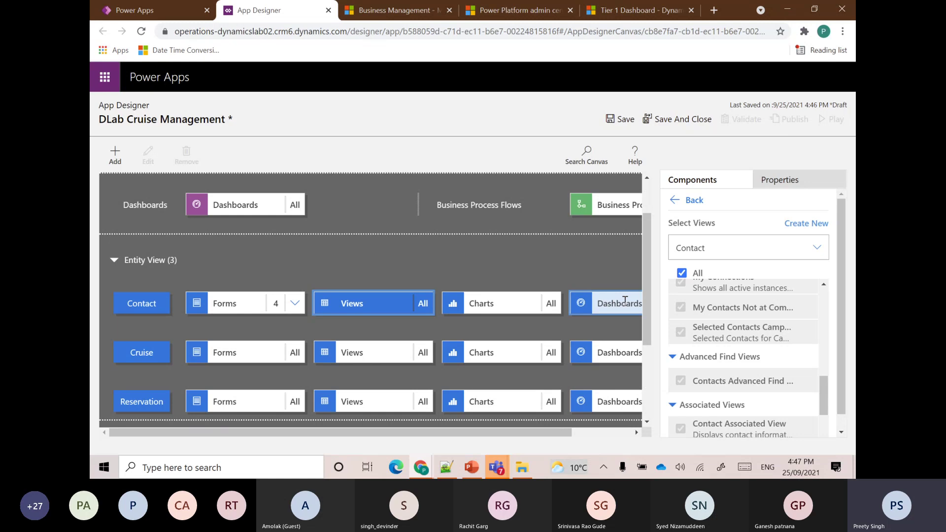
{"action": "scroll", "coordinate": [590, 318], "scroll_direction": "down", "scroll_amount": 3}
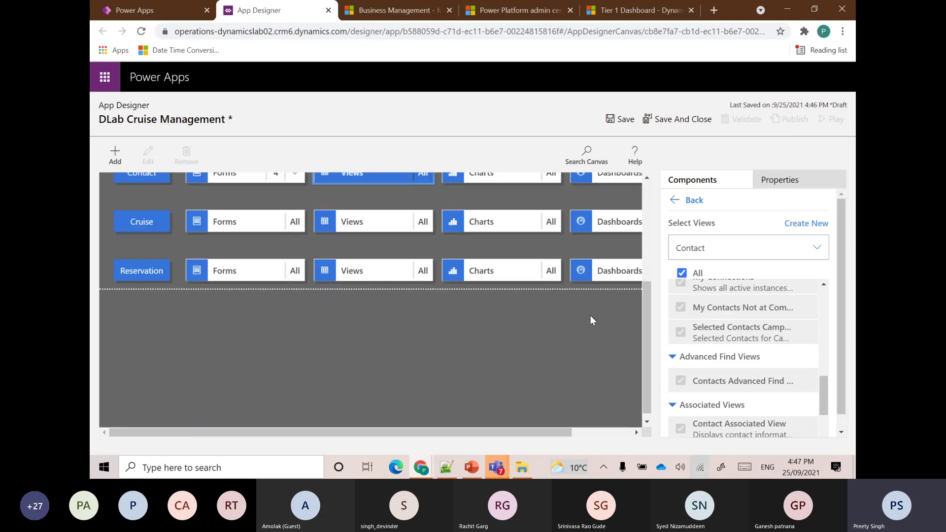
{"action": "scroll", "coordinate": [333, 285], "scroll_direction": "up", "scroll_amount": 4}
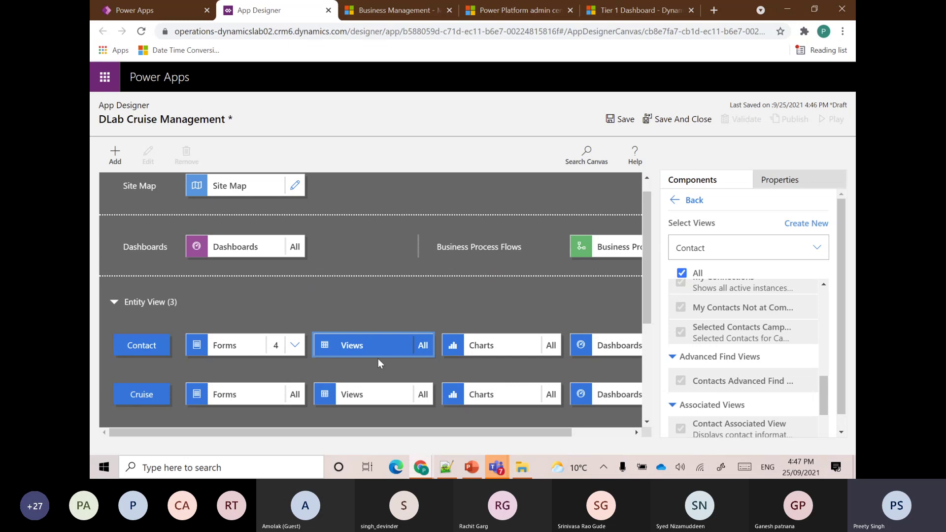
{"action": "scroll", "coordinate": [335, 338], "scroll_direction": "down", "scroll_amount": 1}
{"action": "scroll", "coordinate": [336, 337], "scroll_direction": "down", "scroll_amount": 2}
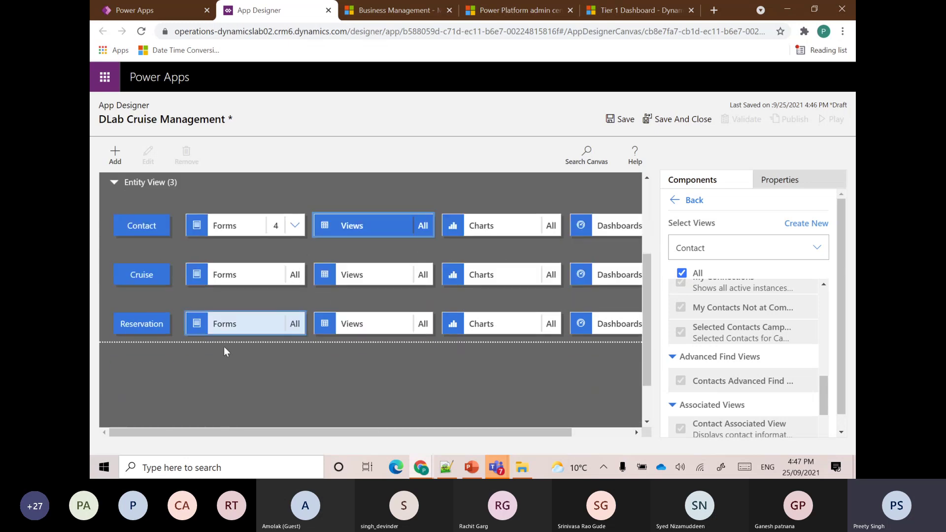
Step: Save the DLab Cruise Management app with its selected components and publish it
{"action": "left_click", "coordinate": [619, 120]}
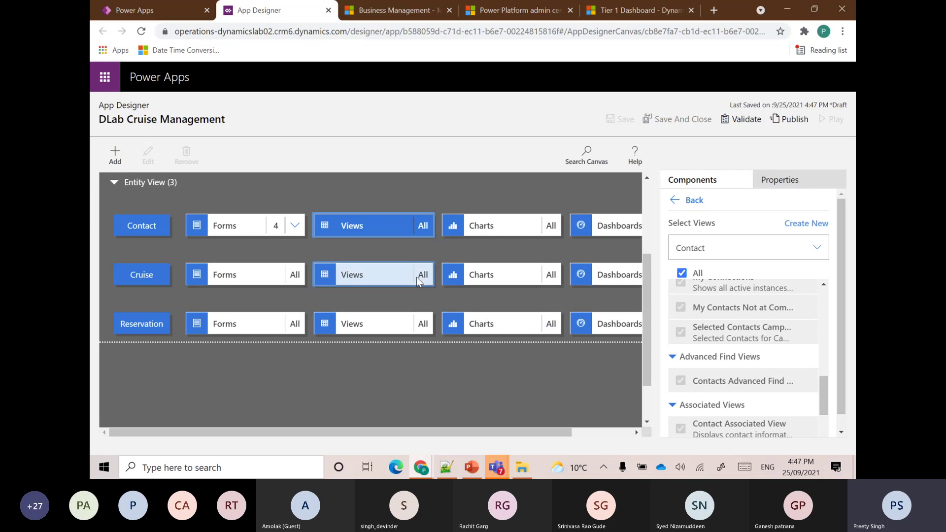
{"action": "scroll", "coordinate": [448, 294], "scroll_direction": "up", "scroll_amount": 1}
{"action": "scroll", "coordinate": [448, 294], "scroll_direction": "up", "scroll_amount": 2}
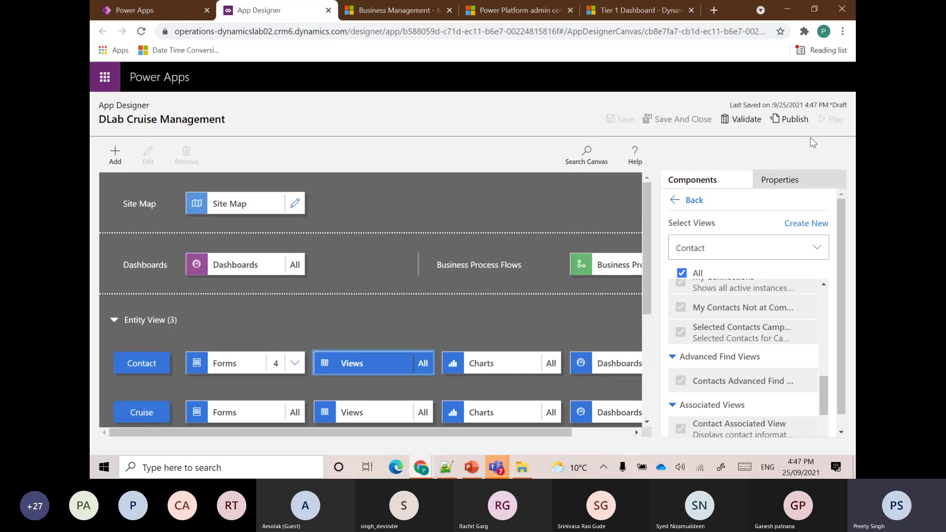
{"action": "left_click", "coordinate": [793, 119]}
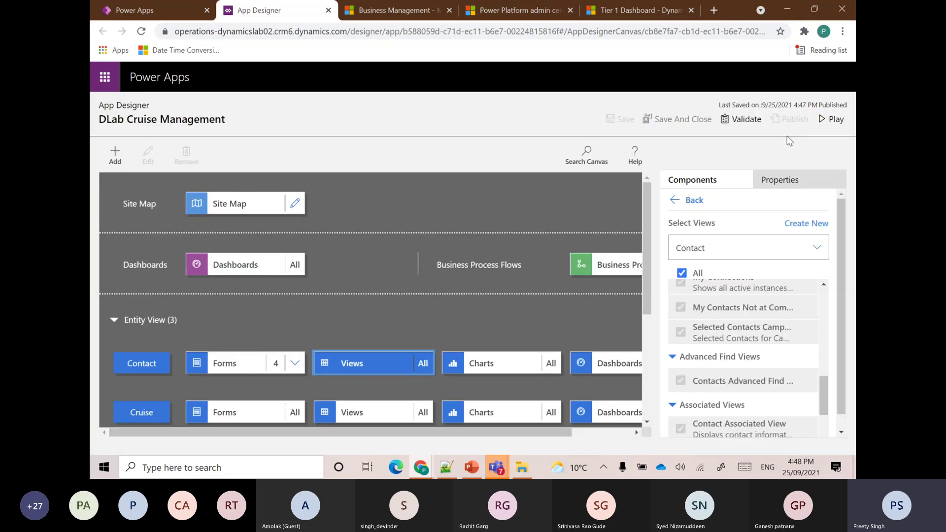
Step: Return to Power Apps and launch the DLab Cruise Management app from the environment's list of apps
{"action": "left_click", "coordinate": [150, 11]}
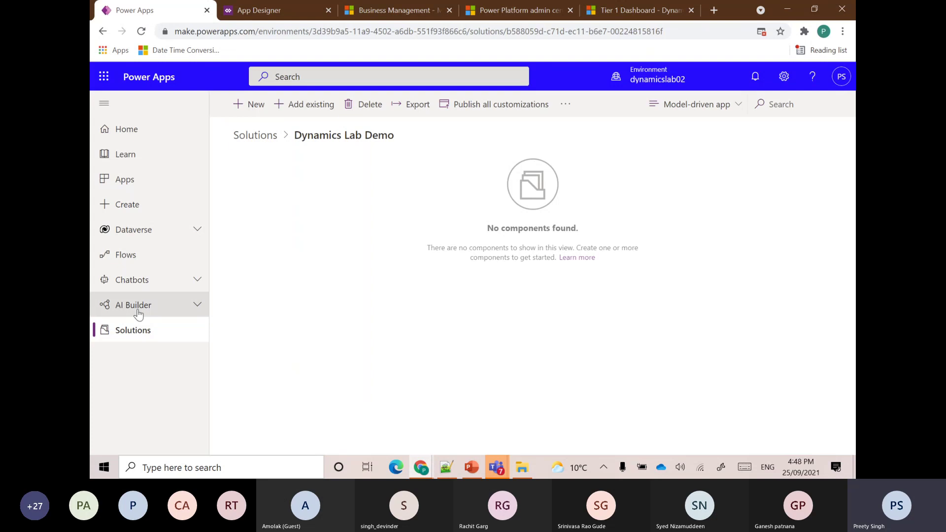
{"action": "left_click", "coordinate": [136, 189]}
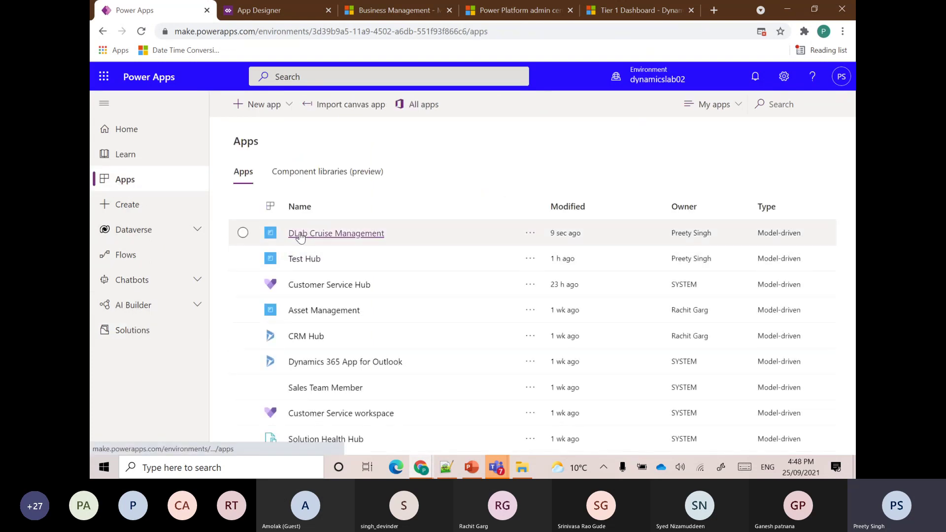
{"action": "left_click", "coordinate": [326, 237]}
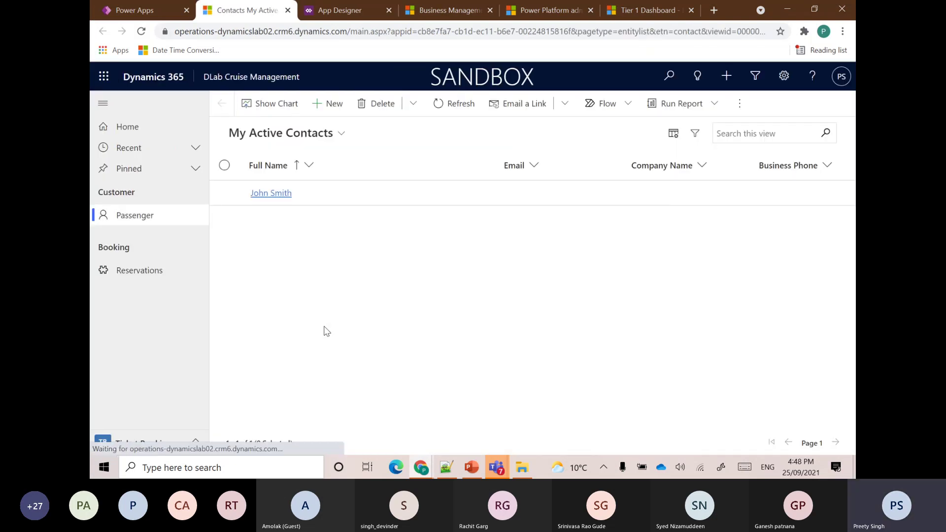
Step: Review the system views offered for Passenger, showing the All Contacts view and the Active Contacts view
{"action": "left_click", "coordinate": [342, 133]}
{"action": "left_click", "coordinate": [282, 253]}
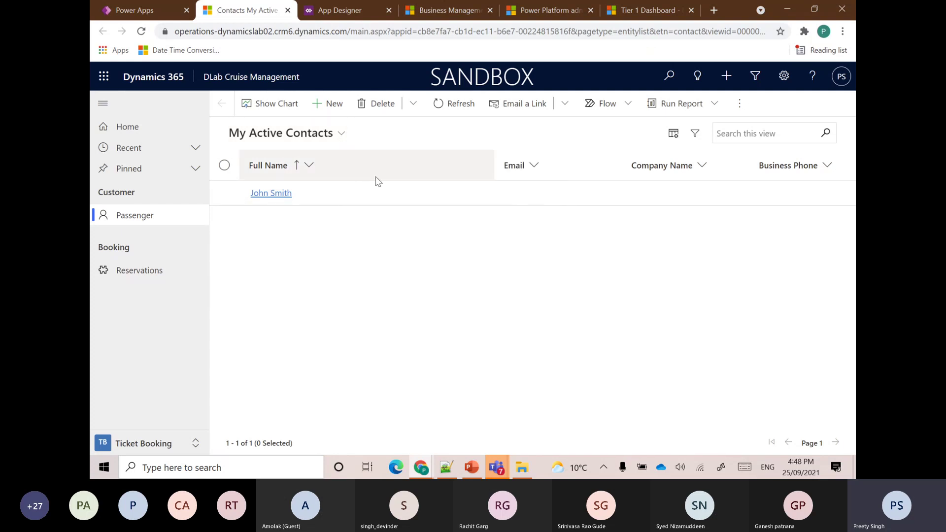
{"action": "left_click", "coordinate": [336, 139]}
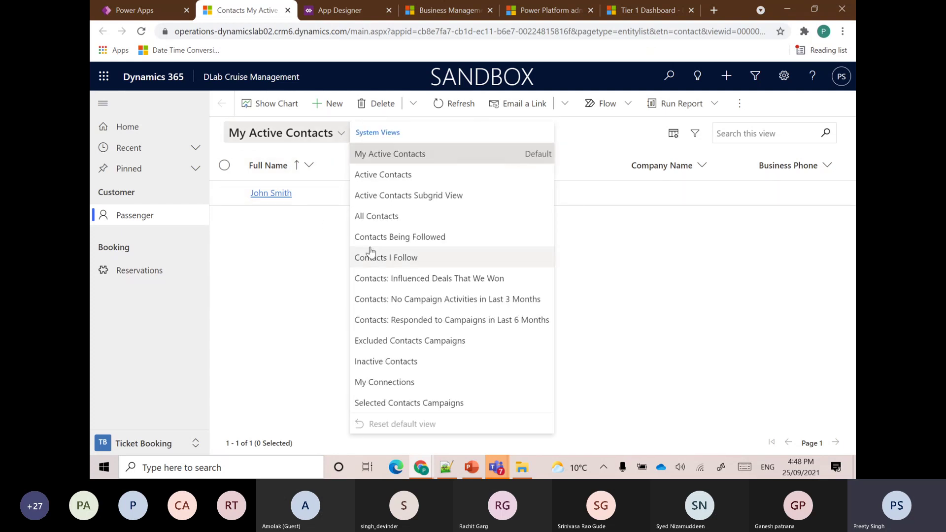
{"action": "left_click", "coordinate": [359, 214]}
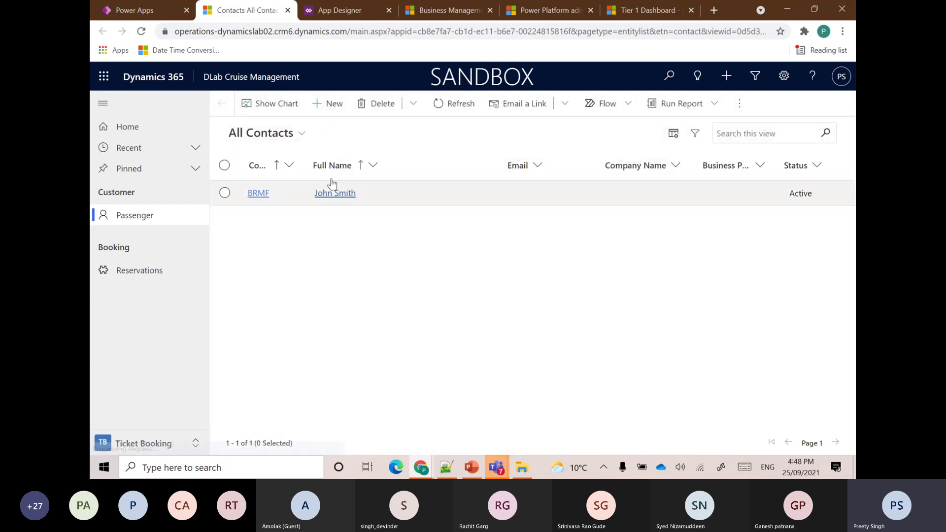
{"action": "left_click", "coordinate": [301, 134]}
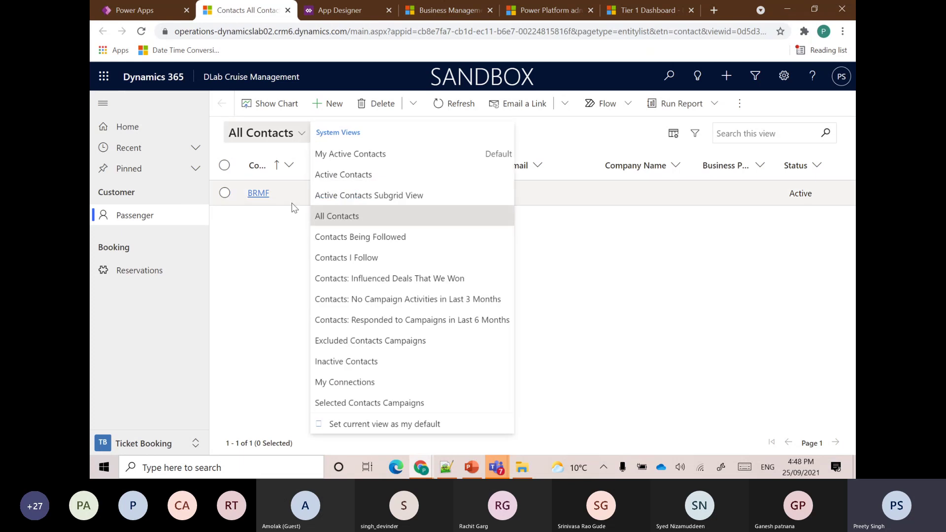
{"action": "left_click", "coordinate": [344, 175]}
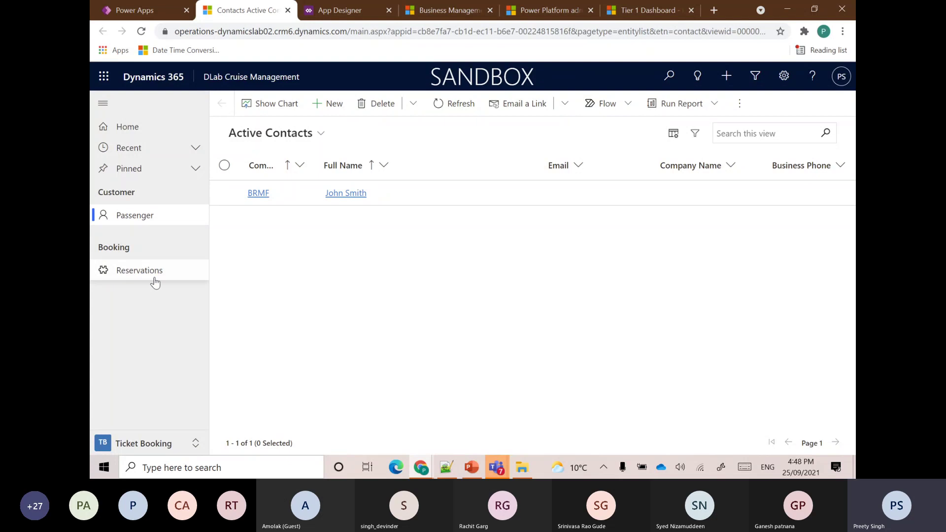
Step: Check the app's available areas and change from Ticket Booking to the Settings area with its Cruises list
{"action": "left_click", "coordinate": [148, 442]}
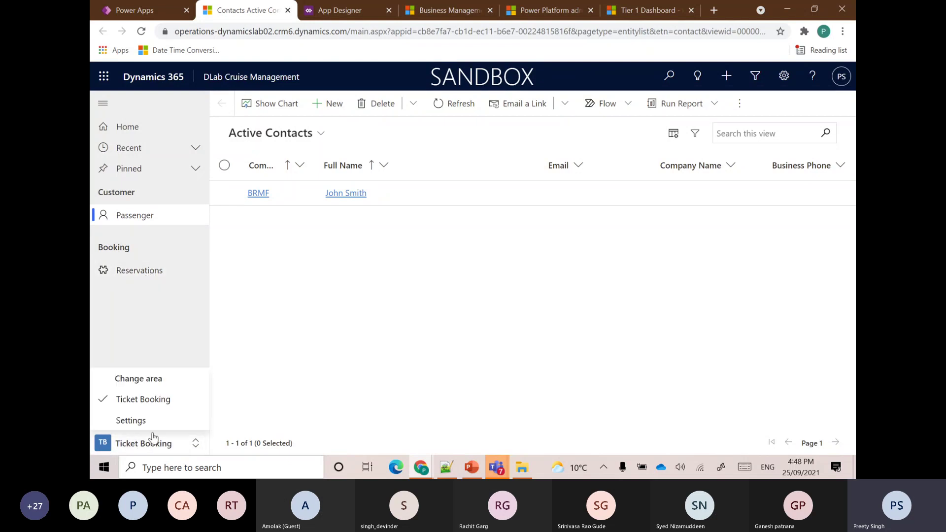
{"action": "left_click", "coordinate": [318, 350]}
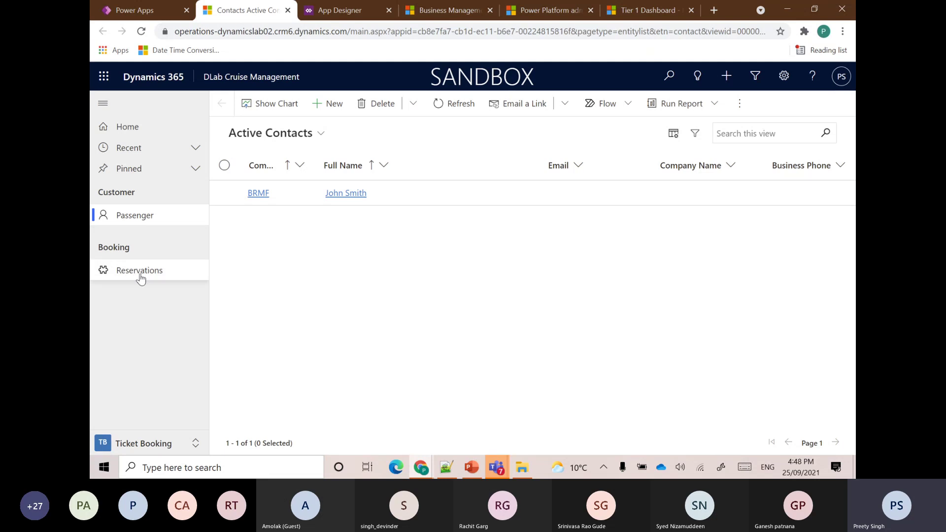
{"action": "left_click", "coordinate": [141, 446]}
{"action": "left_click", "coordinate": [134, 420]}
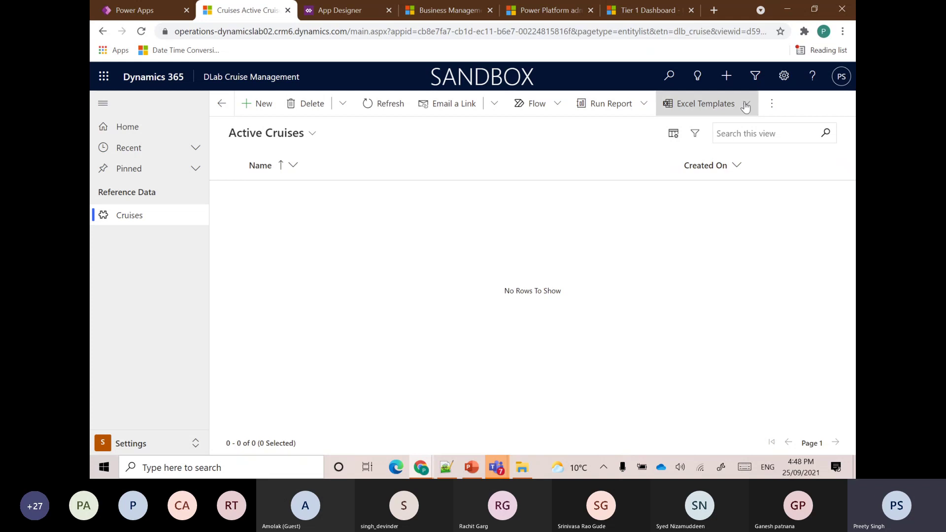
Step: Start a CSV import for Cruises and choose Cruise.csv from the HOL Lab - UG India folder under Desktop > Personal
{"action": "left_click", "coordinate": [771, 103]}
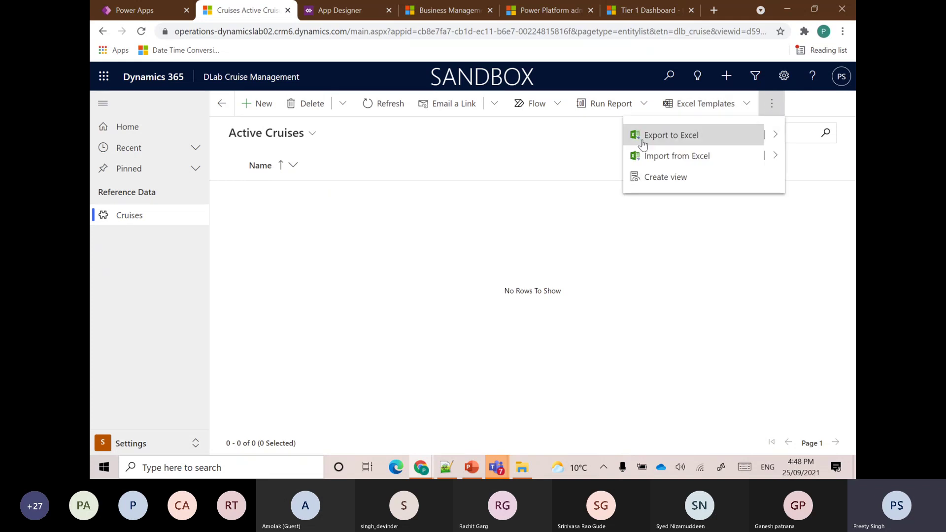
{"action": "left_click", "coordinate": [774, 156]}
{"action": "left_click", "coordinate": [655, 179]}
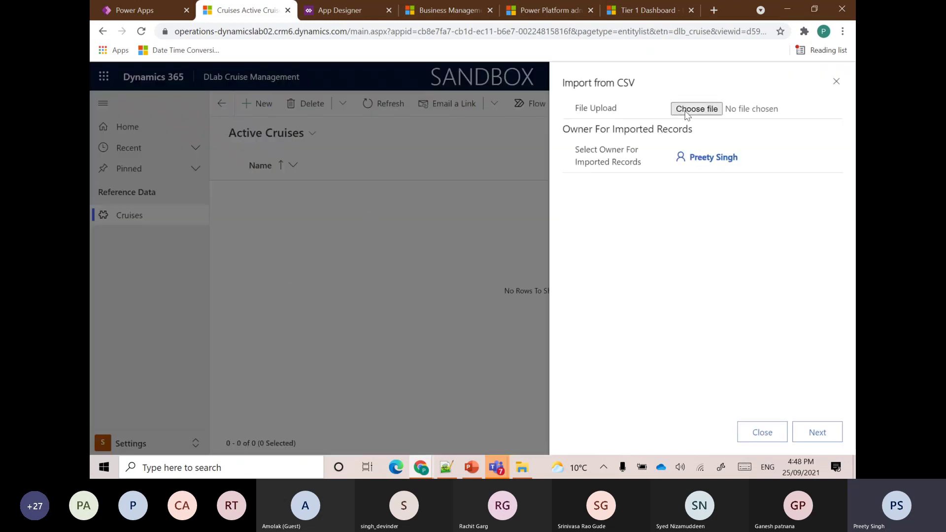
{"action": "left_click", "coordinate": [695, 109]}
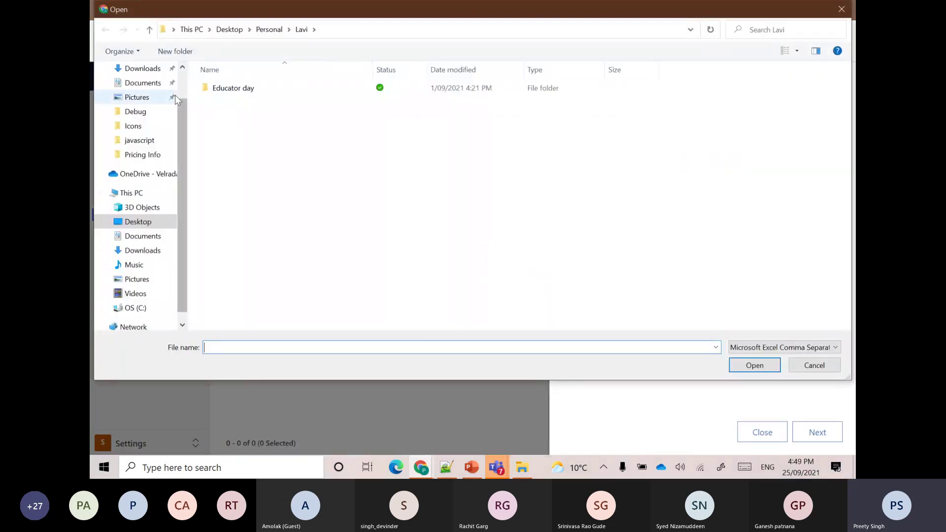
{"action": "scroll", "coordinate": [162, 98], "scroll_direction": "up", "scroll_amount": 1}
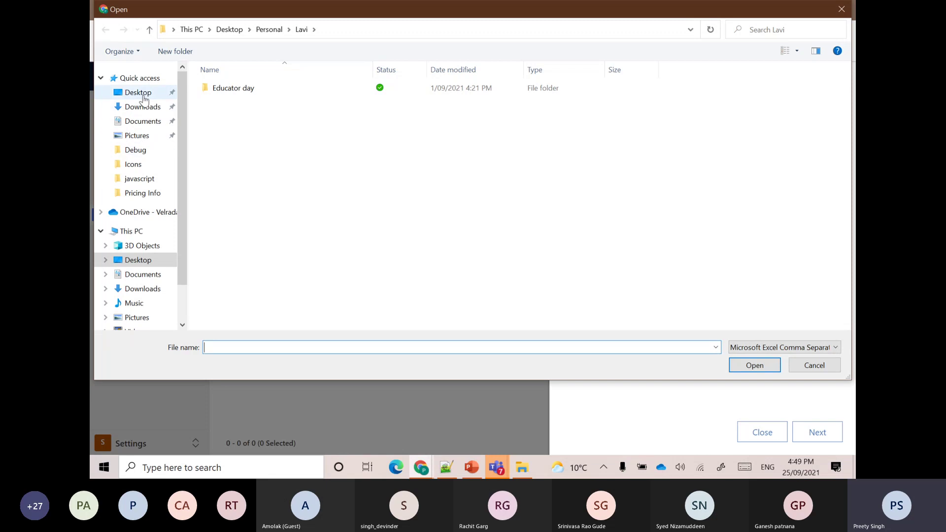
{"action": "left_click", "coordinate": [143, 94]}
{"action": "double_click", "coordinate": [220, 102]}
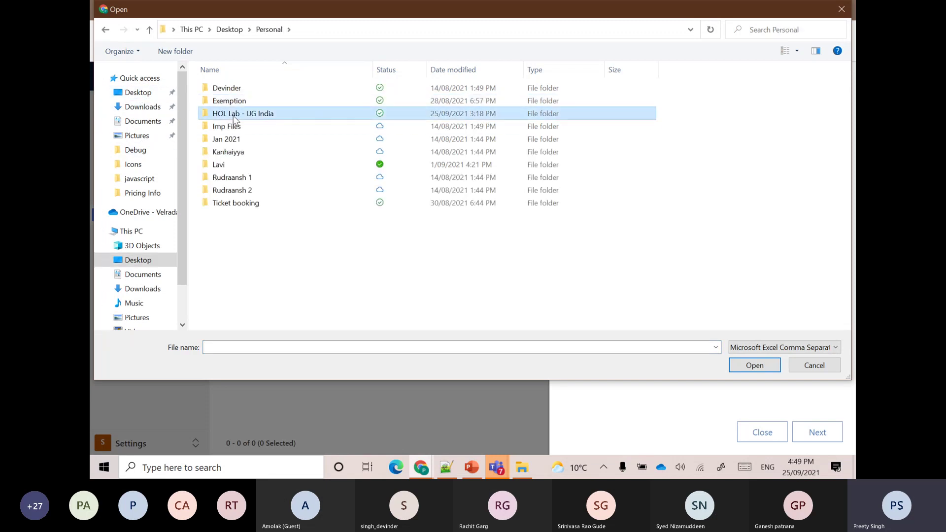
{"action": "double_click", "coordinate": [232, 115]}
{"action": "left_click", "coordinate": [229, 88]}
{"action": "left_click", "coordinate": [751, 365]}
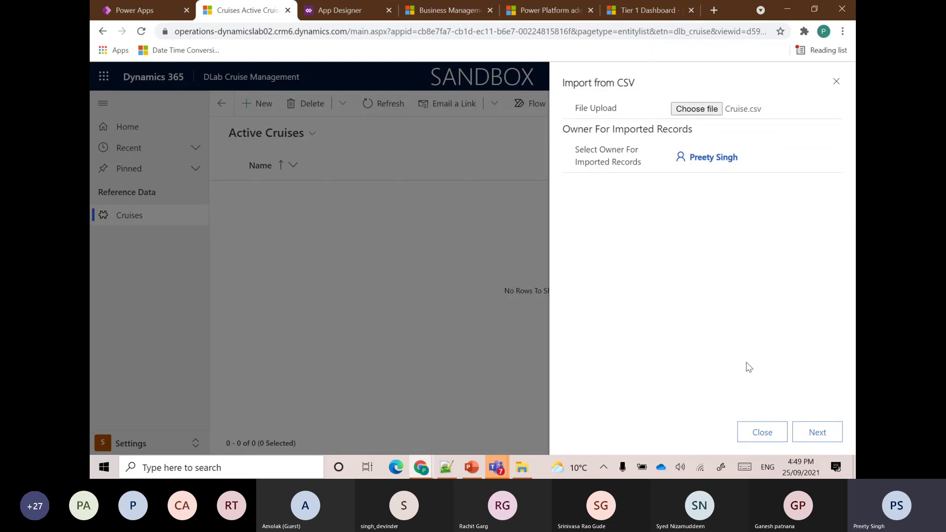
Step: Complete the Cruise.csv import with the default delimiters and the Name field mapping, and refresh the Active Cruises list
{"action": "left_click", "coordinate": [817, 436]}
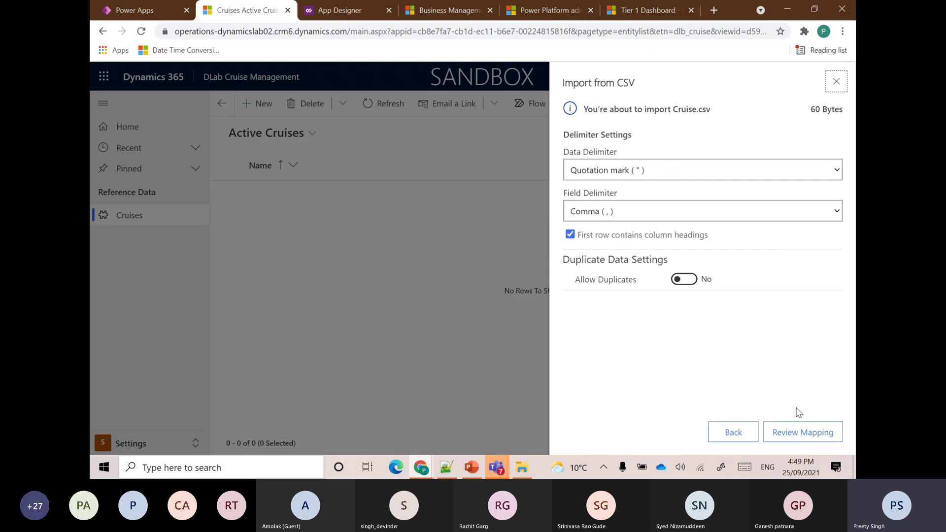
{"action": "left_click", "coordinate": [791, 436]}
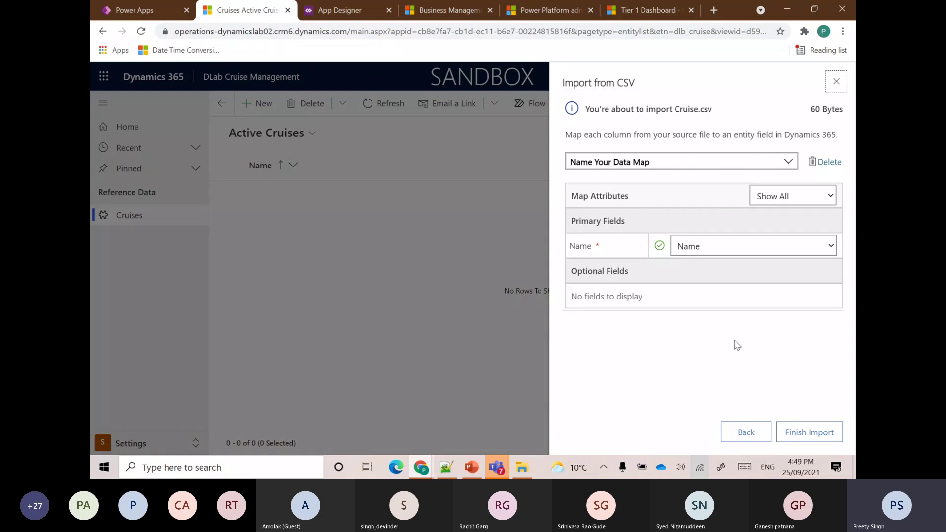
{"action": "left_click", "coordinate": [797, 436]}
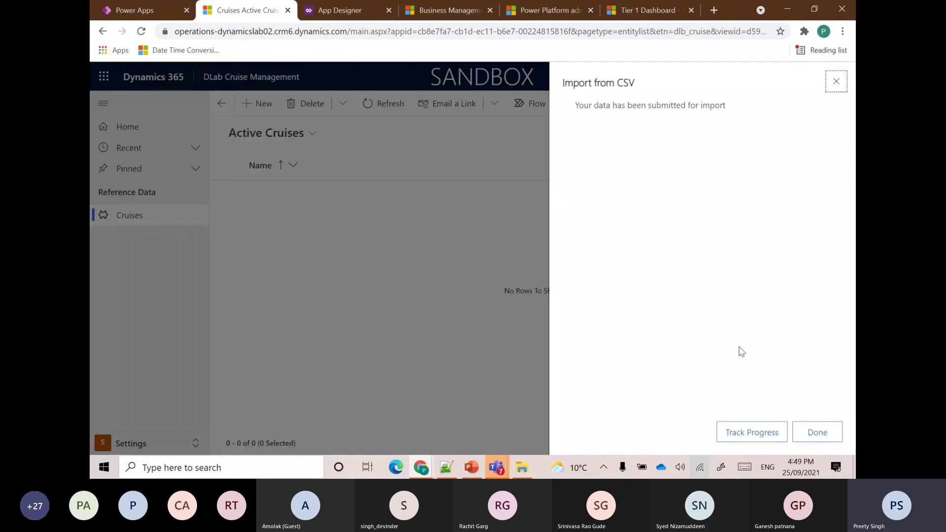
{"action": "left_click", "coordinate": [810, 437]}
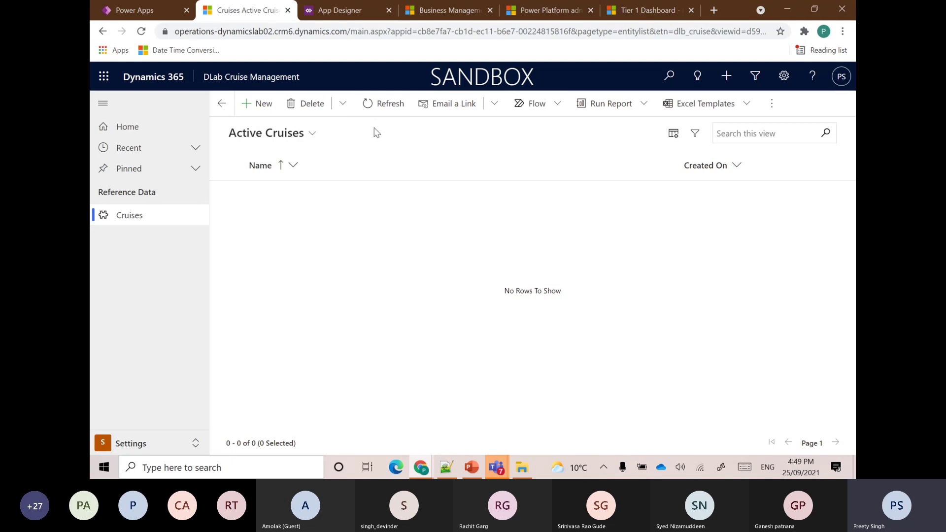
{"action": "left_click", "coordinate": [373, 104]}
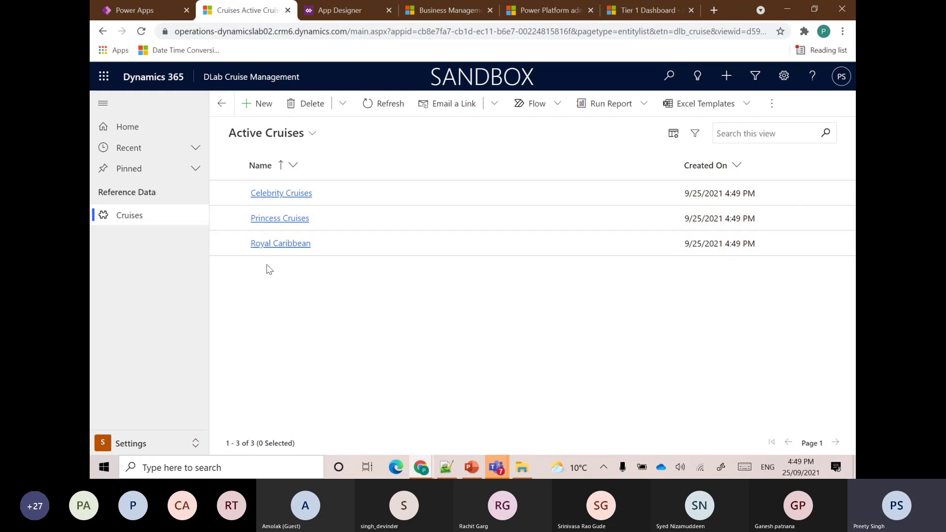
Step: Check the status of the Cruise.csv import under Data Management in Advanced Settings
{"action": "left_click", "coordinate": [148, 443]}
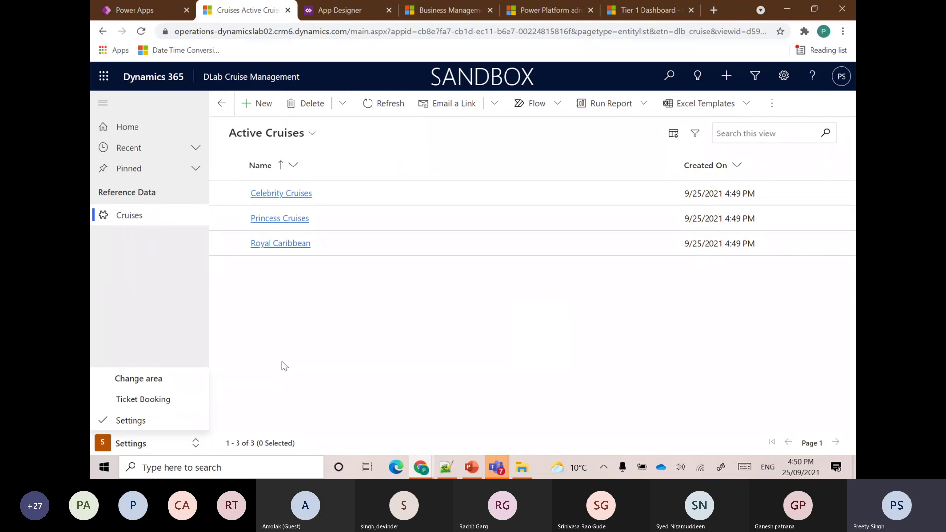
{"action": "left_click", "coordinate": [781, 79]}
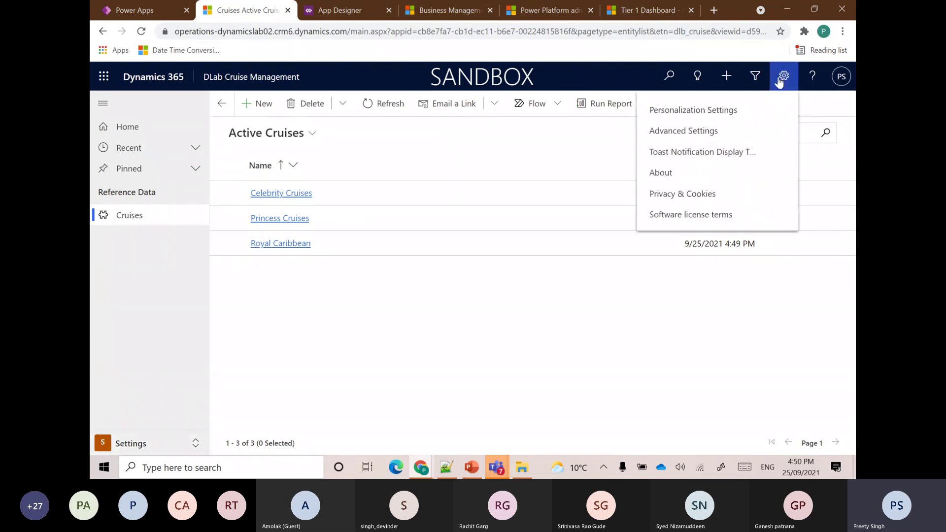
{"action": "left_click", "coordinate": [683, 131]}
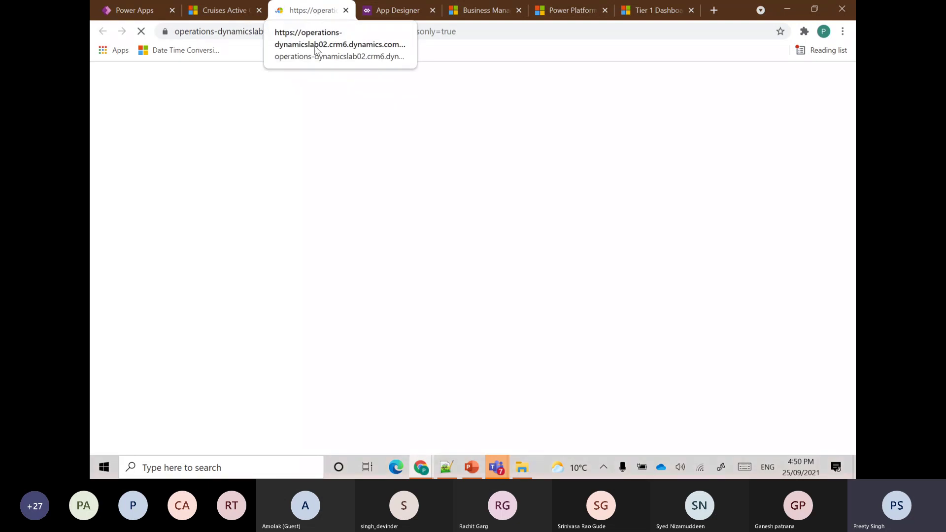
{"action": "left_click", "coordinate": [278, 74]}
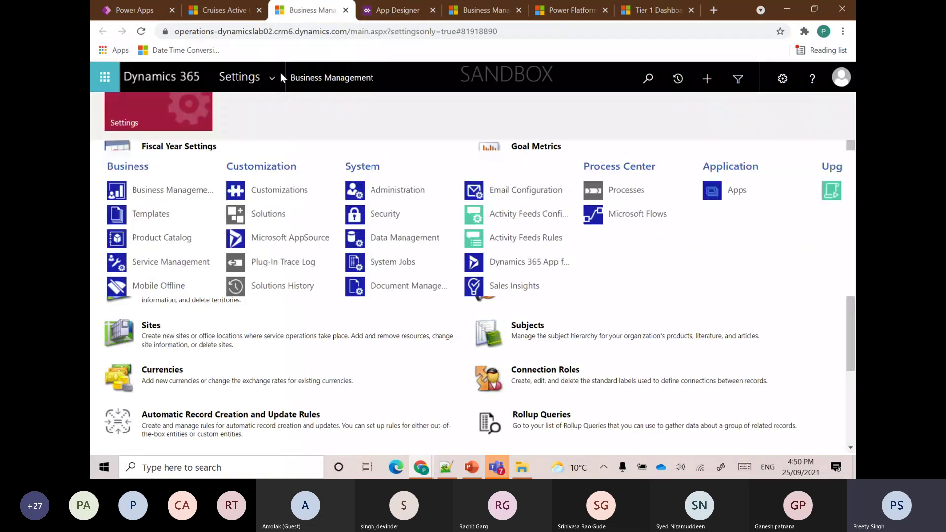
{"action": "left_click", "coordinate": [386, 238]}
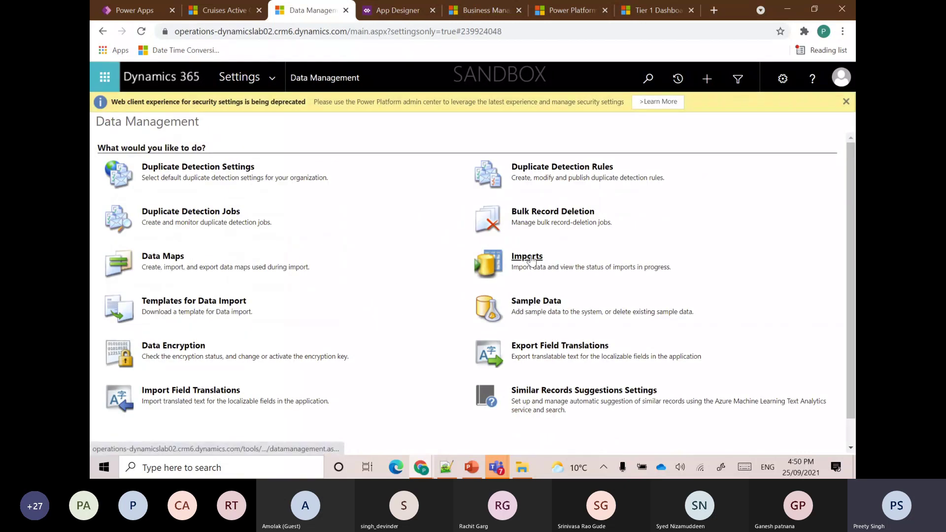
{"action": "left_click", "coordinate": [532, 258]}
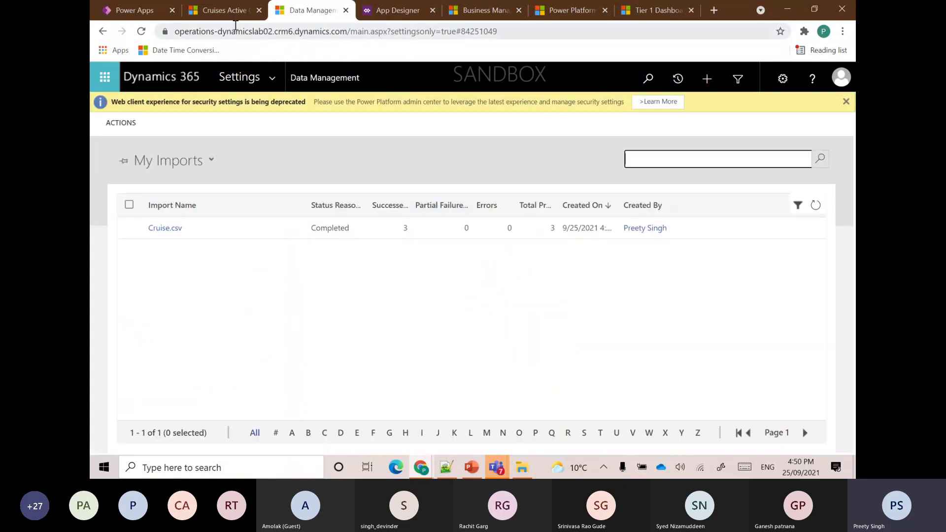
Step: Return to the cruise app, look at the import and export options for Cruises, and change to the Ticket Booking area
{"action": "left_click", "coordinate": [224, 10]}
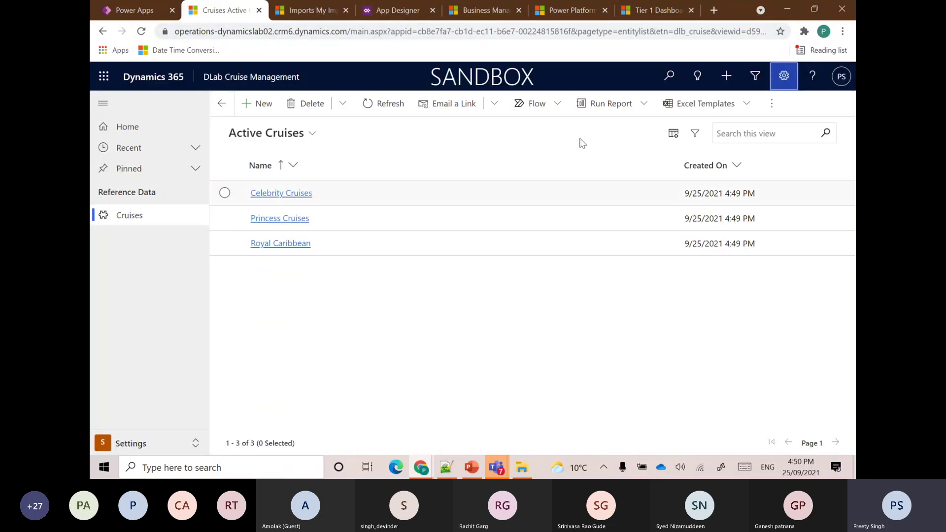
{"action": "left_click", "coordinate": [771, 105]}
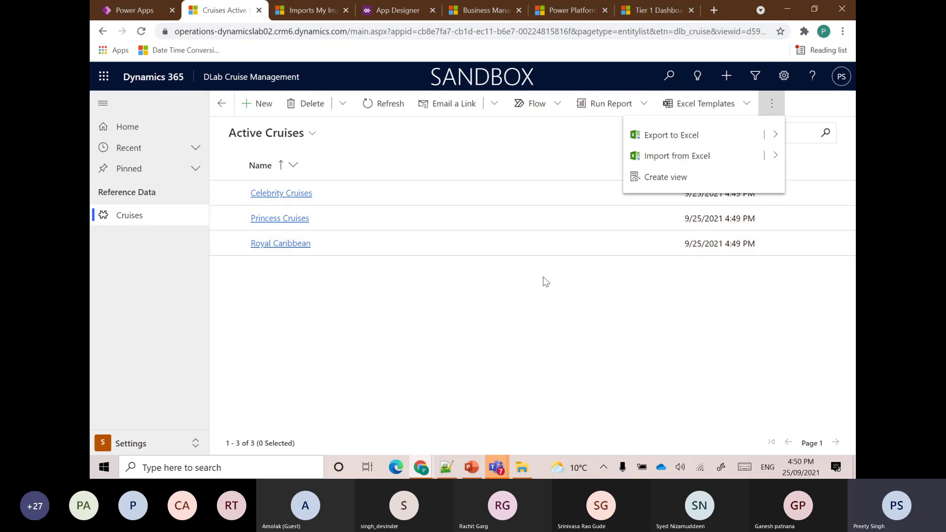
{"action": "left_click", "coordinate": [142, 445]}
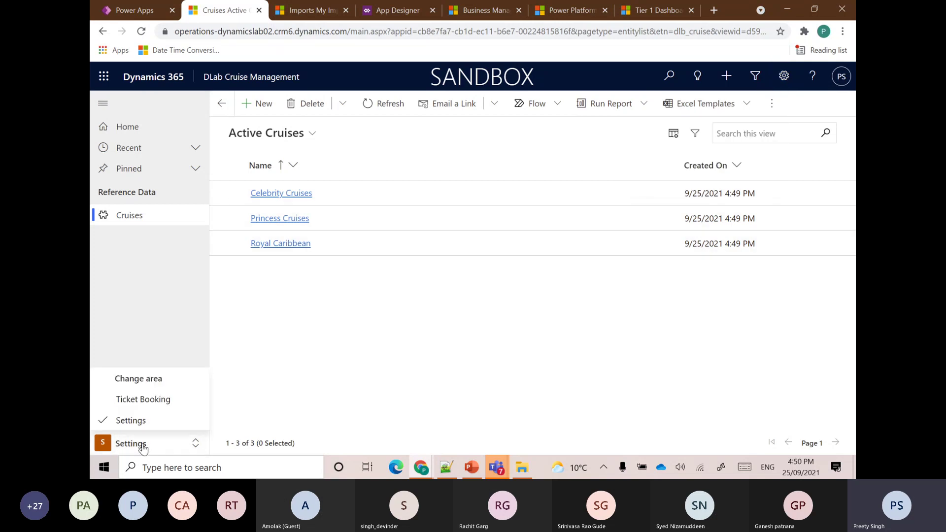
{"action": "left_click", "coordinate": [144, 398]}
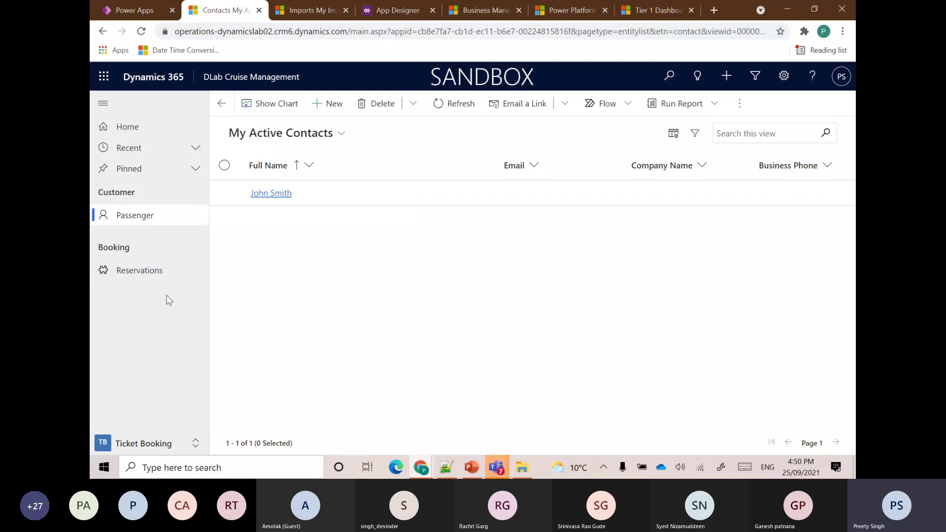
Step: Start a new reservation, pick the existing contact as the passenger and choose Princess Cruises as the cruise
{"action": "left_click", "coordinate": [131, 270]}
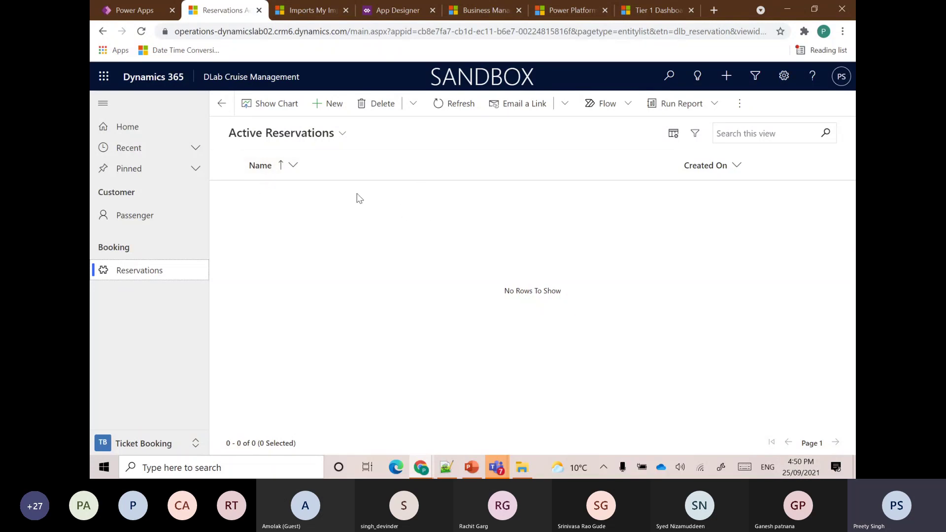
{"action": "left_click", "coordinate": [330, 103]}
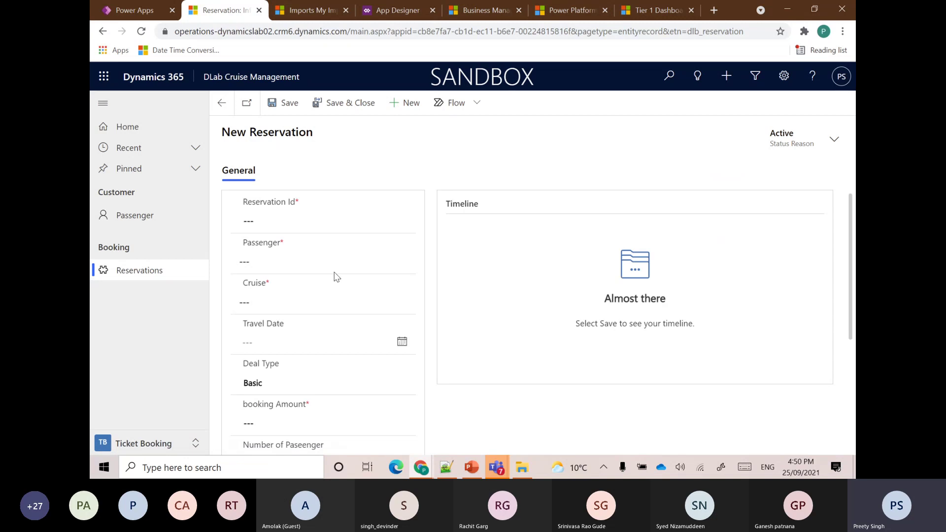
{"action": "scroll", "coordinate": [388, 261], "scroll_direction": "down", "scroll_amount": 1}
{"action": "scroll", "coordinate": [386, 270], "scroll_direction": "up", "scroll_amount": 1}
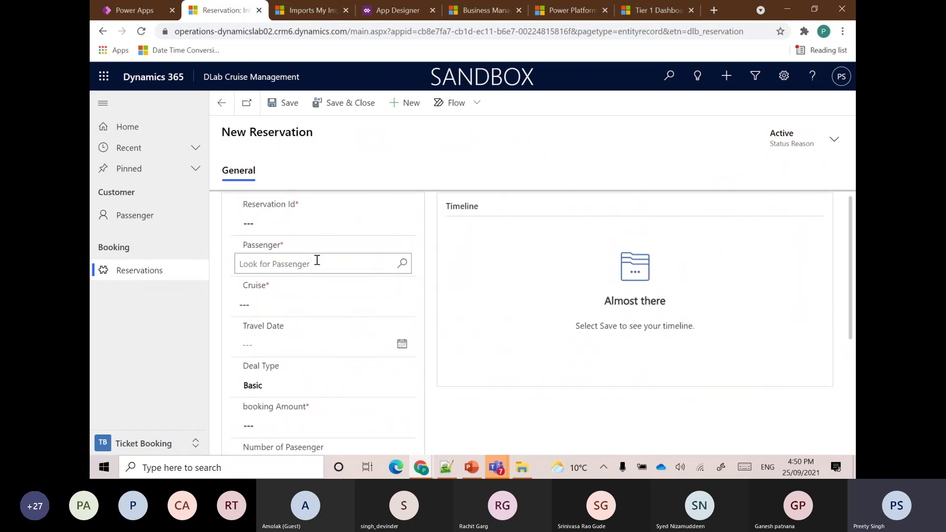
{"action": "left_click", "coordinate": [280, 264]}
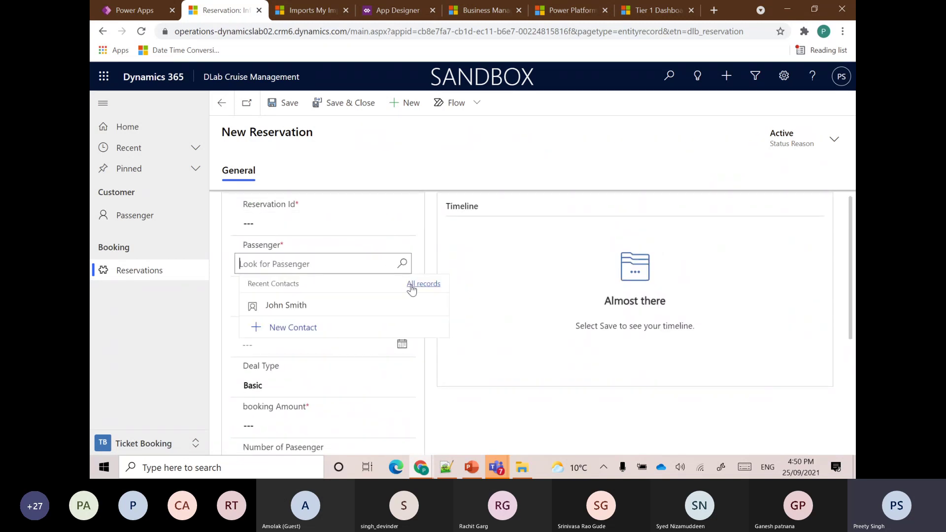
{"action": "left_click", "coordinate": [327, 311]}
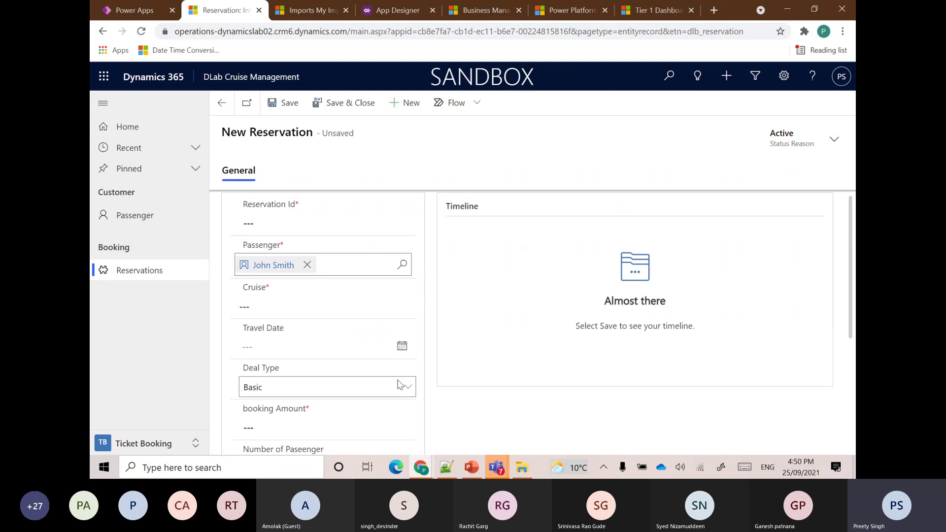
{"action": "left_click", "coordinate": [399, 306]}
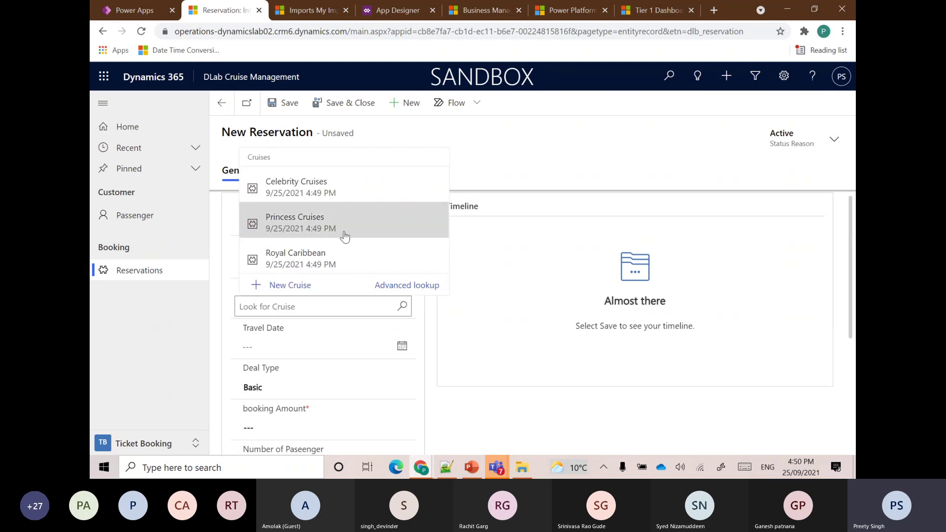
{"action": "left_click", "coordinate": [345, 235]}
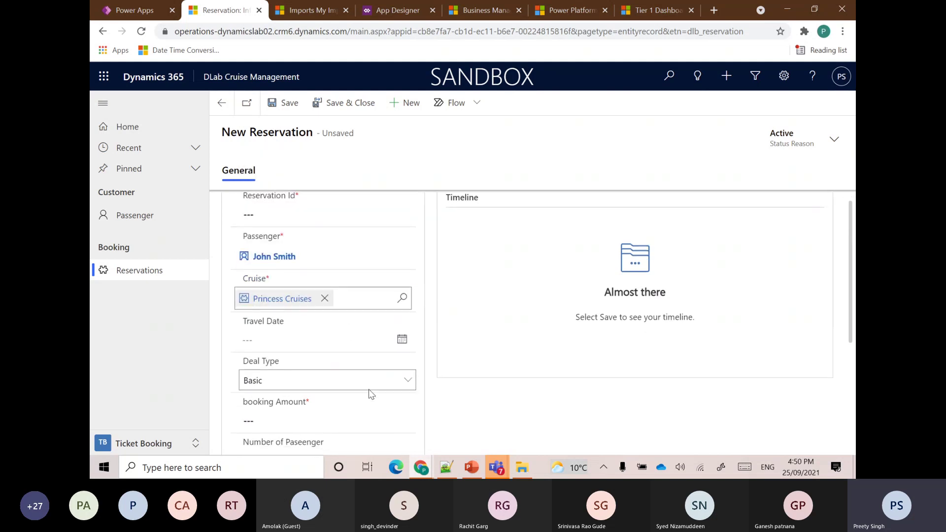
Step: Set the reservation's travel date to 9/30/2021, the booking amount to 200 and the number of passengers to 5
{"action": "scroll", "coordinate": [379, 345], "scroll_direction": "down", "scroll_amount": 1}
{"action": "left_click", "coordinate": [400, 288]}
{"action": "left_click", "coordinate": [321, 249]}
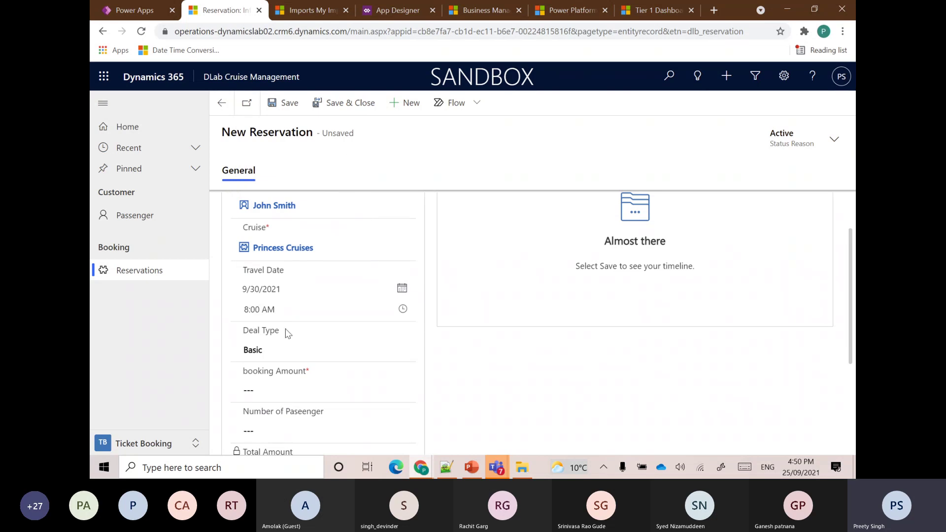
{"action": "scroll", "coordinate": [521, 351], "scroll_direction": "down", "scroll_amount": 2}
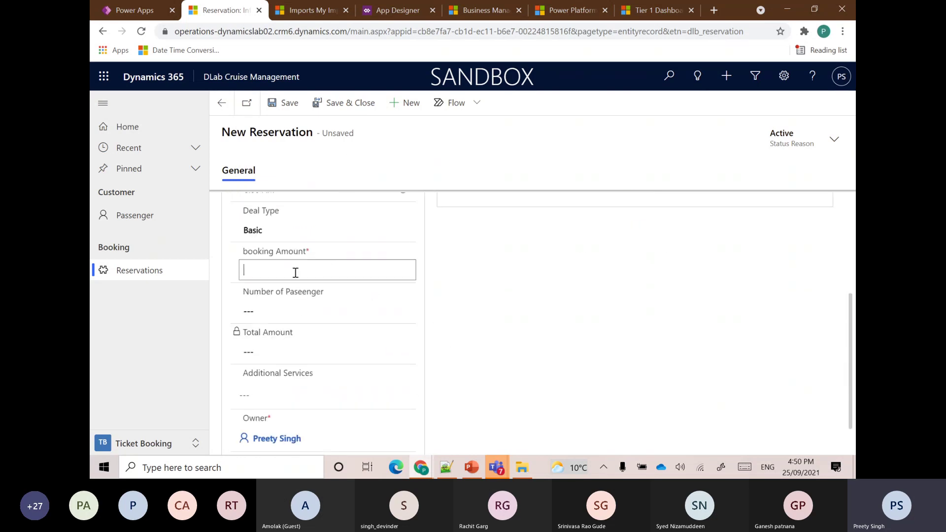
{"action": "type", "text": "200"}
{"action": "left_click", "coordinate": [476, 322]}
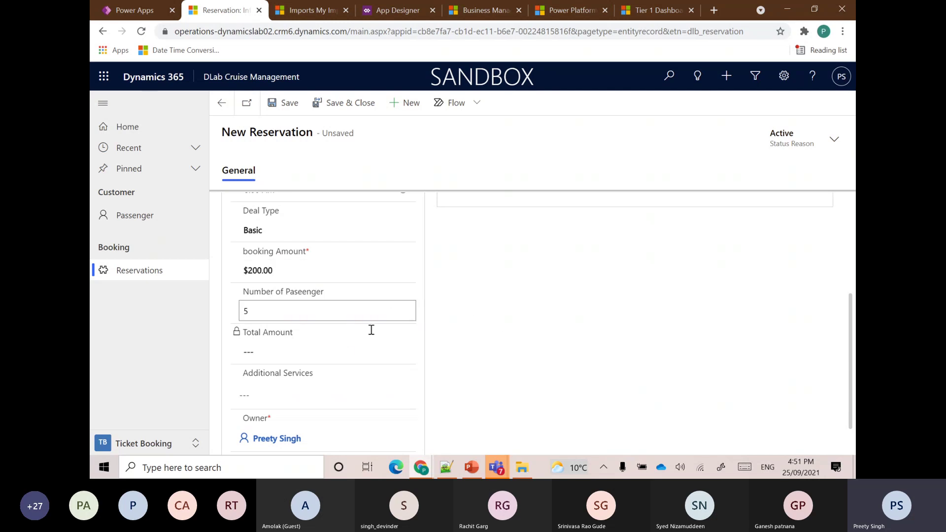
Step: Choose Meals and Entertainment as the reservation's additional services and look over the remaining service options
{"action": "scroll", "coordinate": [350, 345], "scroll_direction": "down", "scroll_amount": 1}
{"action": "left_click", "coordinate": [410, 358]}
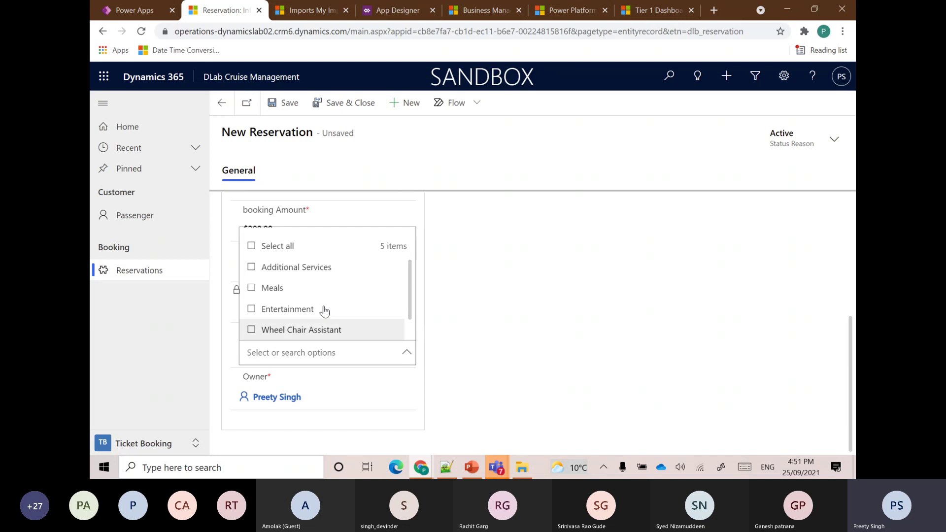
{"action": "left_click", "coordinate": [255, 289]}
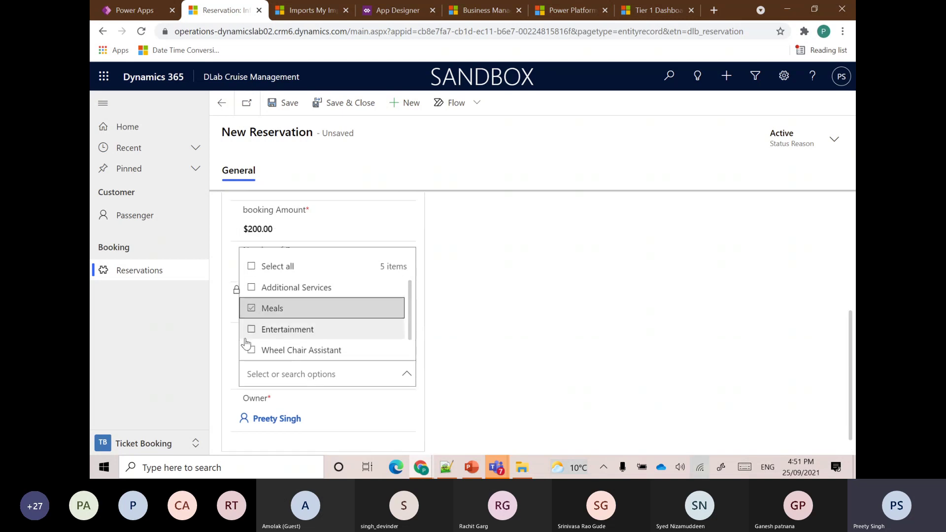
{"action": "left_click", "coordinate": [253, 334]}
{"action": "left_click", "coordinate": [497, 345]}
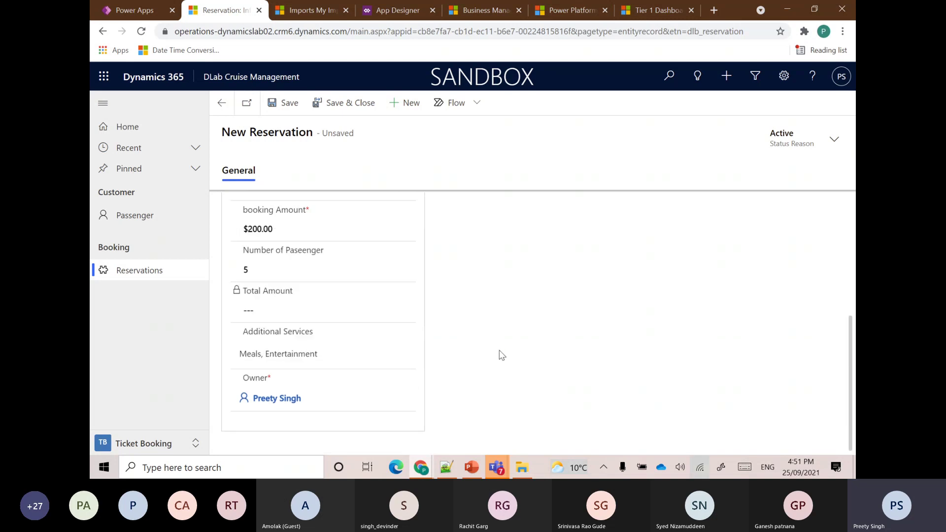
{"action": "left_click", "coordinate": [389, 344]}
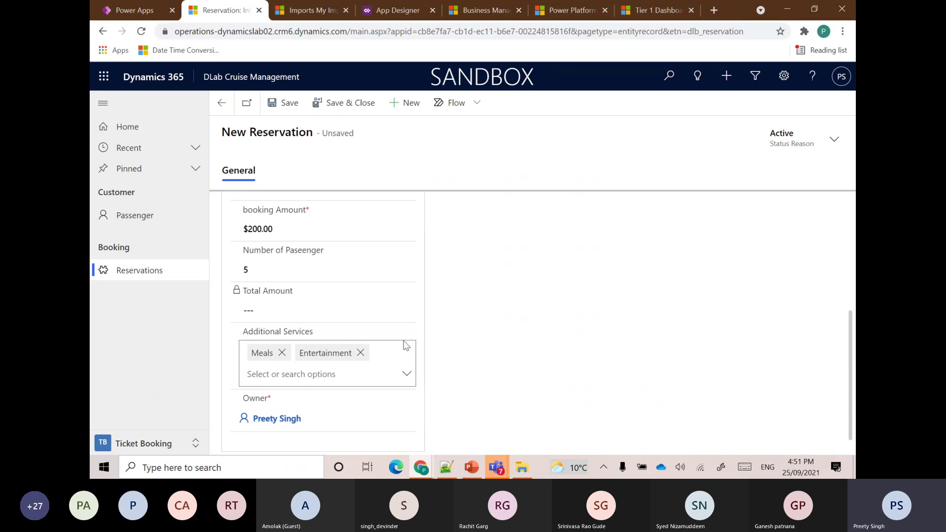
{"action": "left_click", "coordinate": [407, 377]}
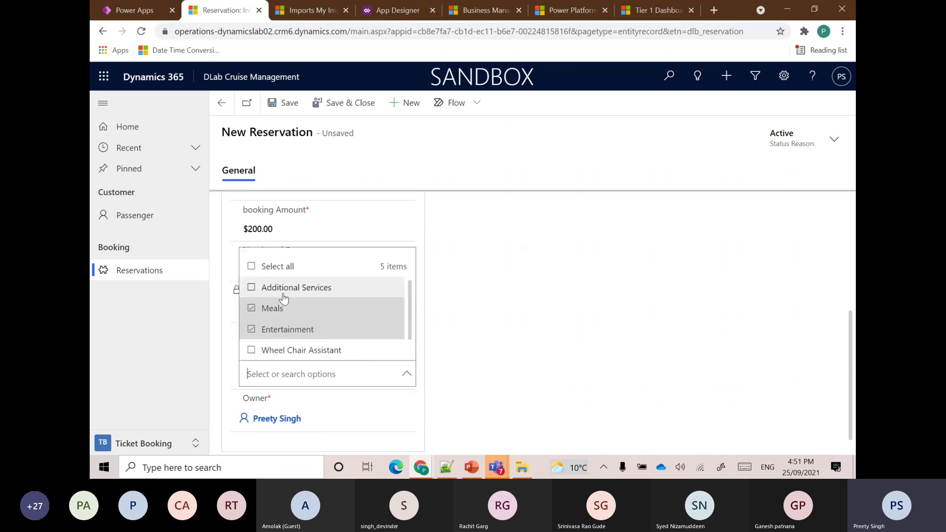
{"action": "left_click", "coordinate": [669, 333]}
{"action": "scroll", "coordinate": [608, 331], "scroll_direction": "up", "scroll_amount": 3}
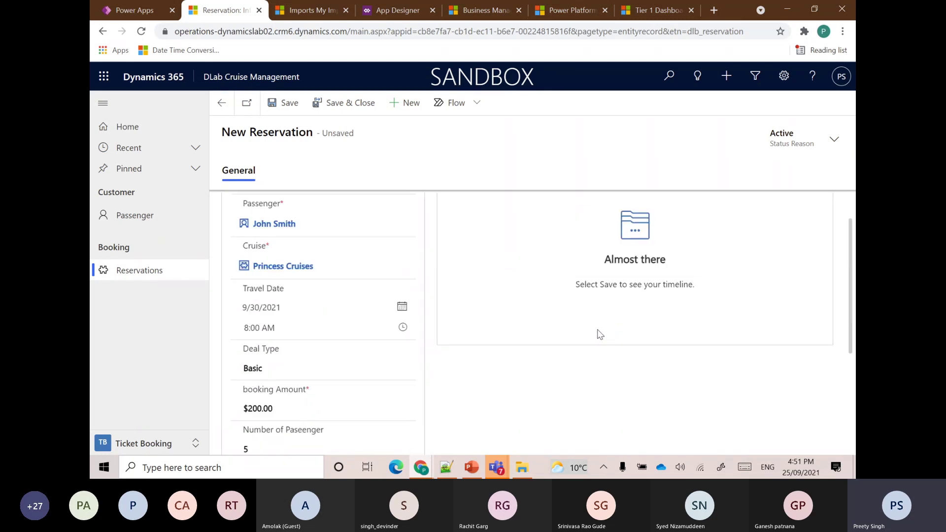
Step: Change the reservation's deal type to Premium and try to save the record
{"action": "left_click", "coordinate": [408, 370]}
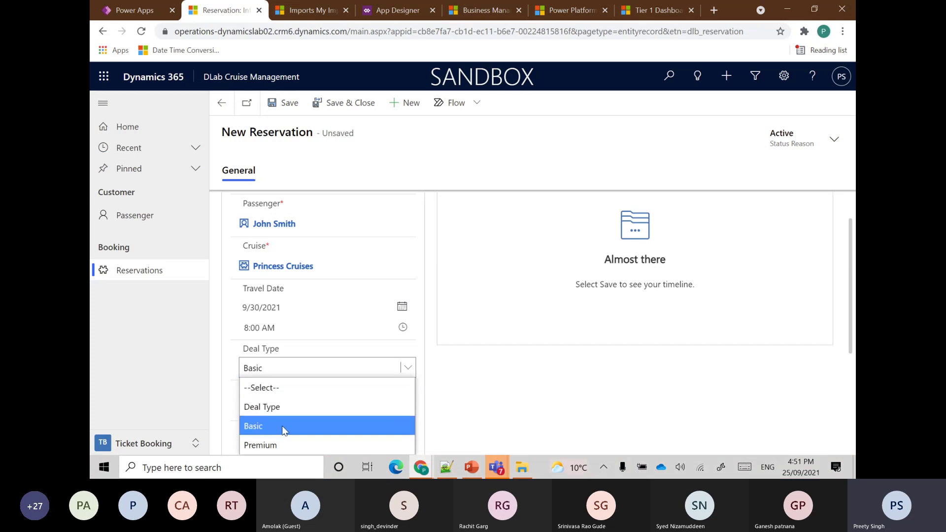
{"action": "left_click", "coordinate": [277, 444]}
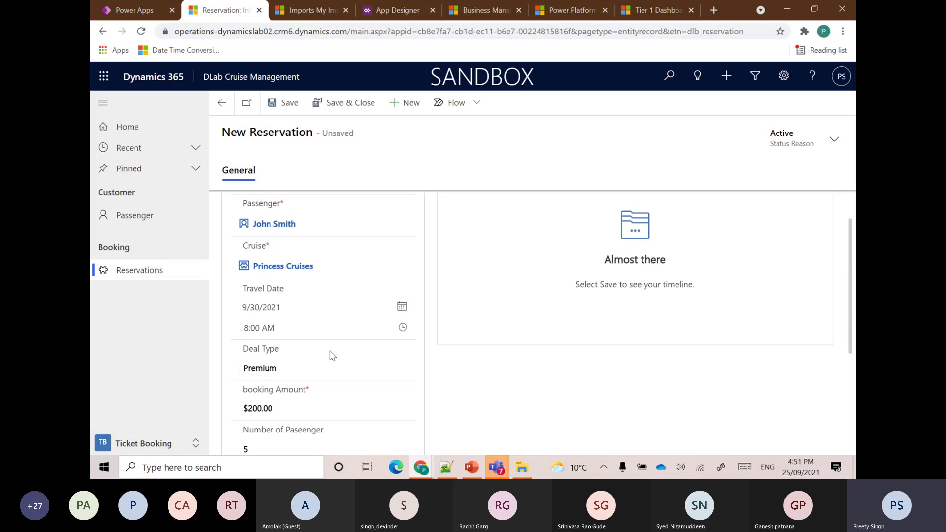
{"action": "scroll", "coordinate": [572, 402], "scroll_direction": "down", "scroll_amount": 3}
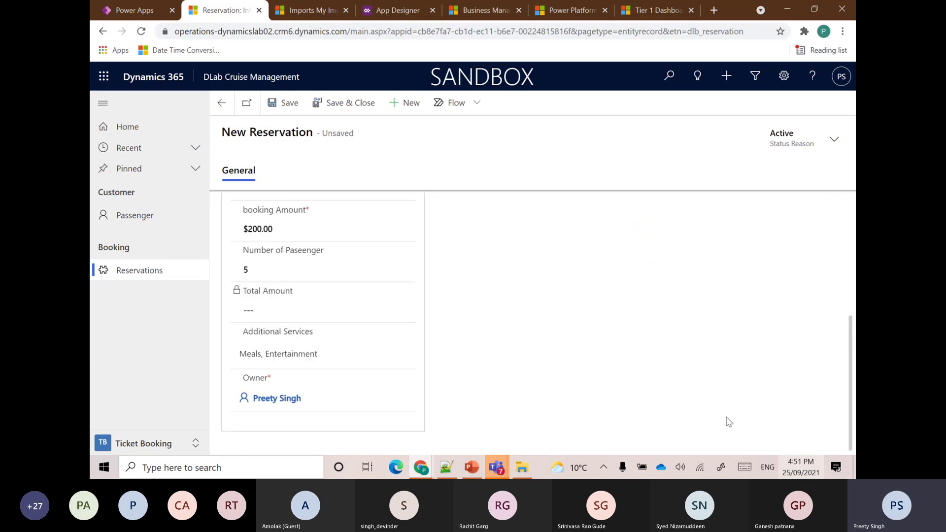
{"action": "left_click", "coordinate": [283, 103]}
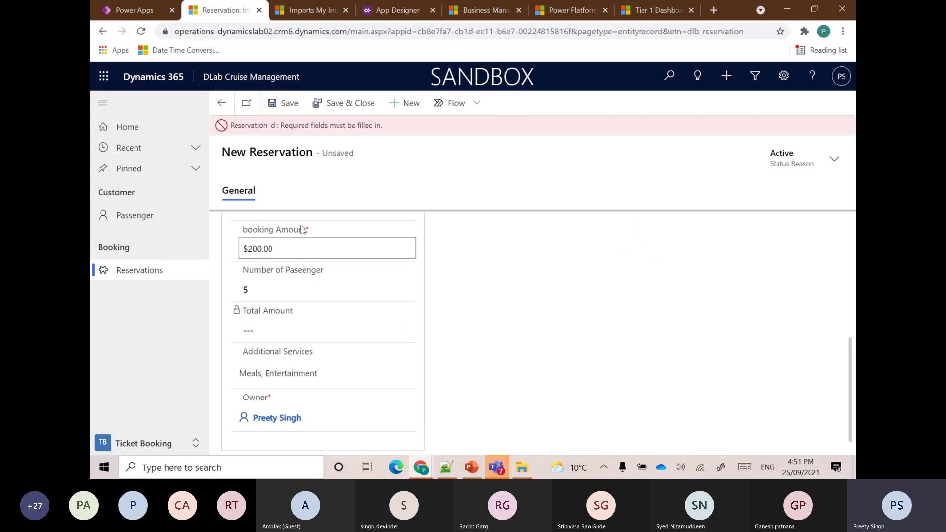
Step: Fill in the required Reservation Id with "er" and save the reservation
{"action": "scroll", "coordinate": [300, 227], "scroll_direction": "up", "scroll_amount": 5}
{"action": "scroll", "coordinate": [241, 309], "scroll_direction": "up", "scroll_amount": 1}
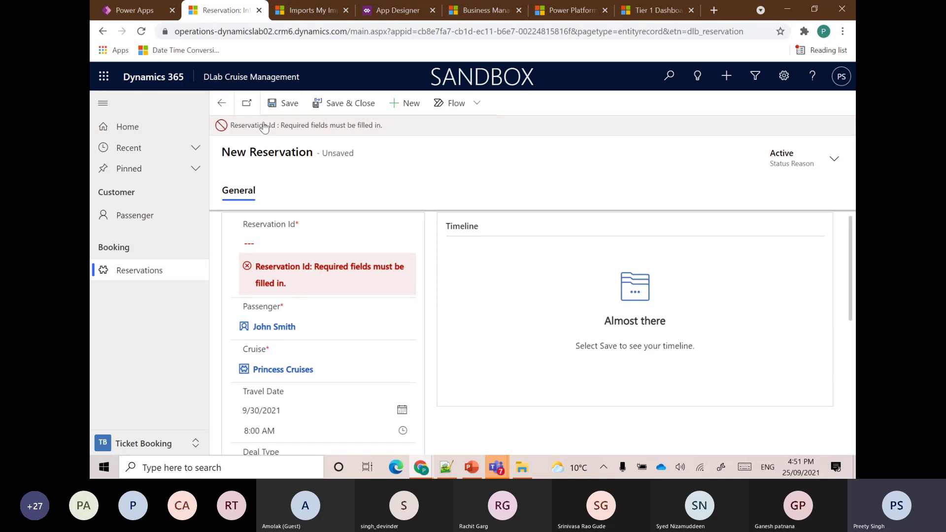
{"action": "left_click", "coordinate": [273, 239]}
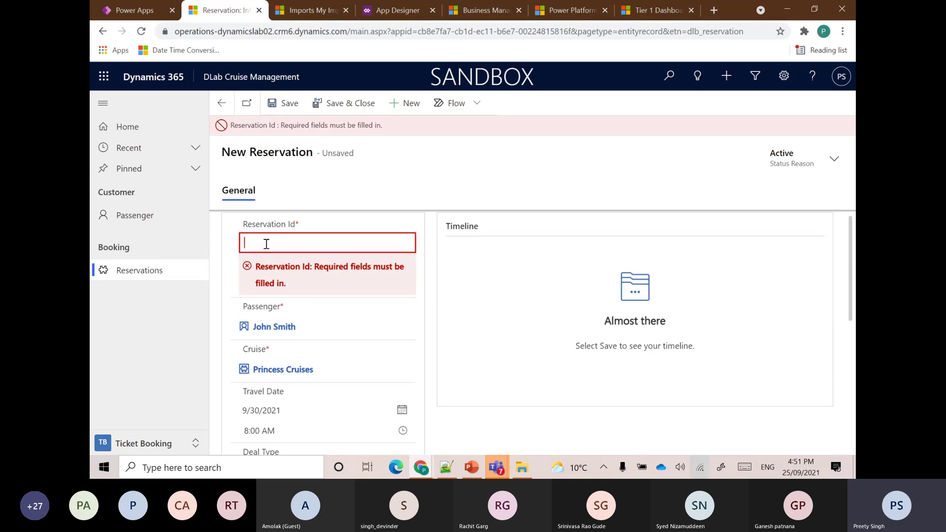
{"action": "type", "text": "er"}
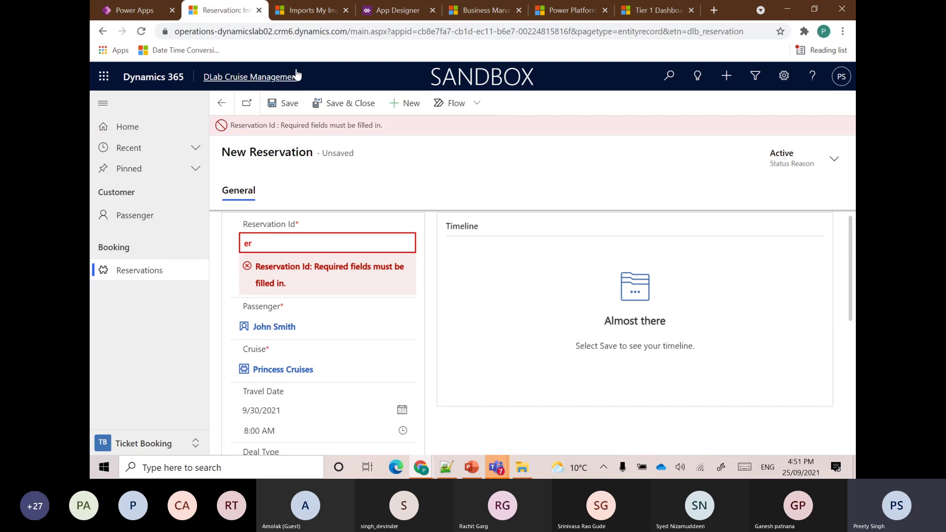
{"action": "left_click", "coordinate": [284, 103]}
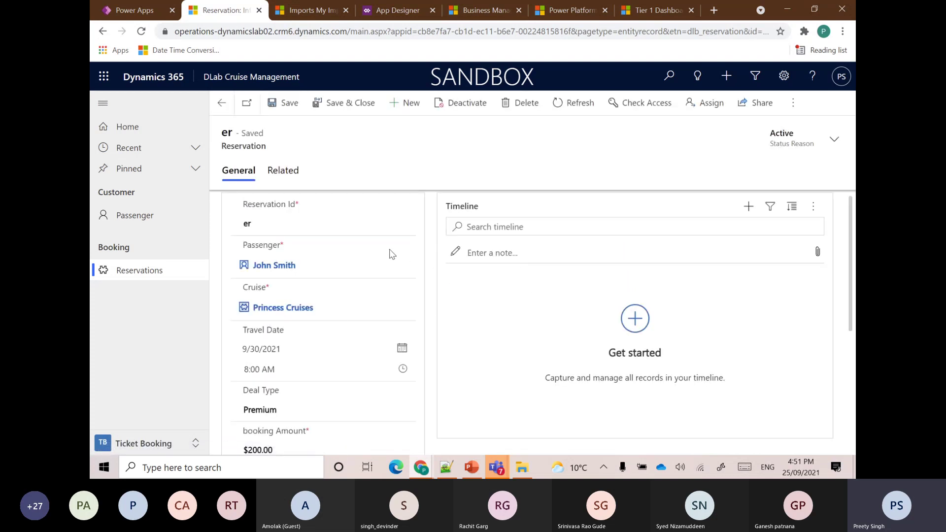
{"action": "left_click_drag", "start_coordinate": [272, 224], "coordinate": [220, 222]}
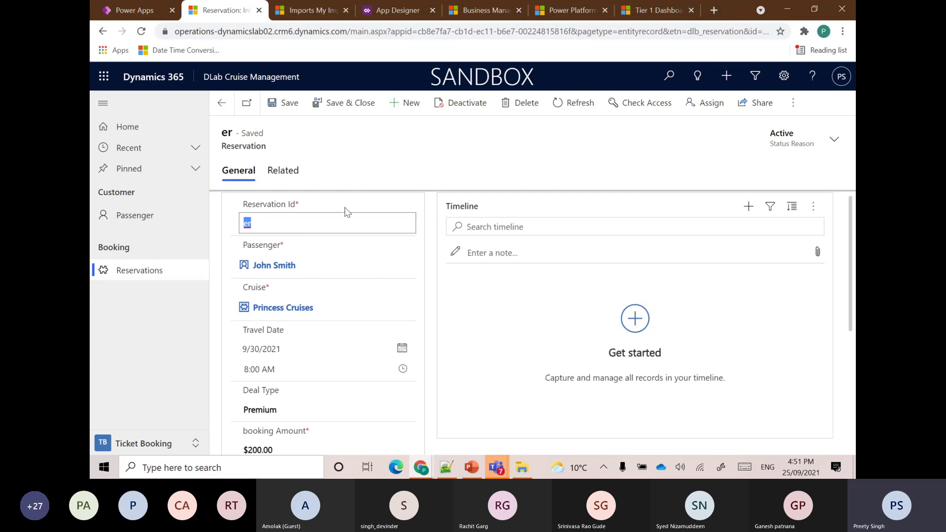
Step: Switch to Power Apps, open the Reservation table in the Dynamics Lab Demo solution and look through its columns
{"action": "left_click", "coordinate": [134, 10]}
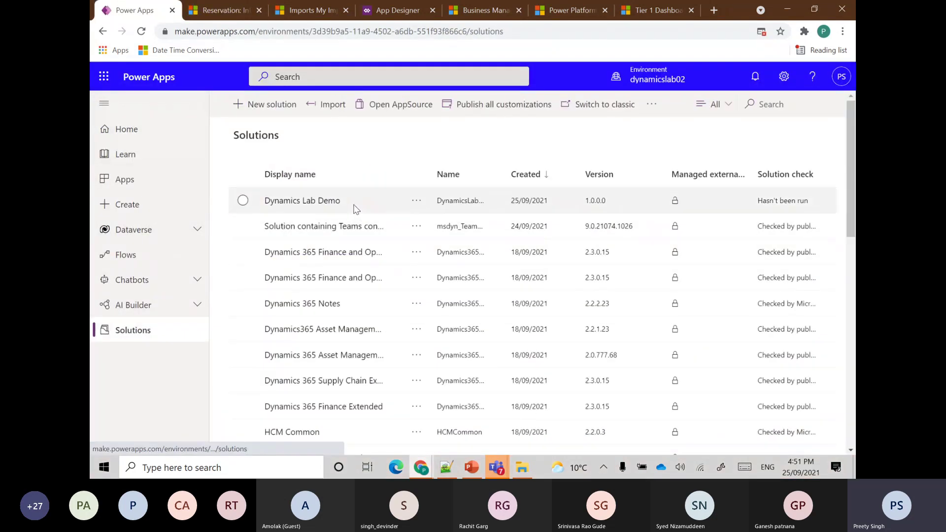
{"action": "left_click", "coordinate": [290, 203]}
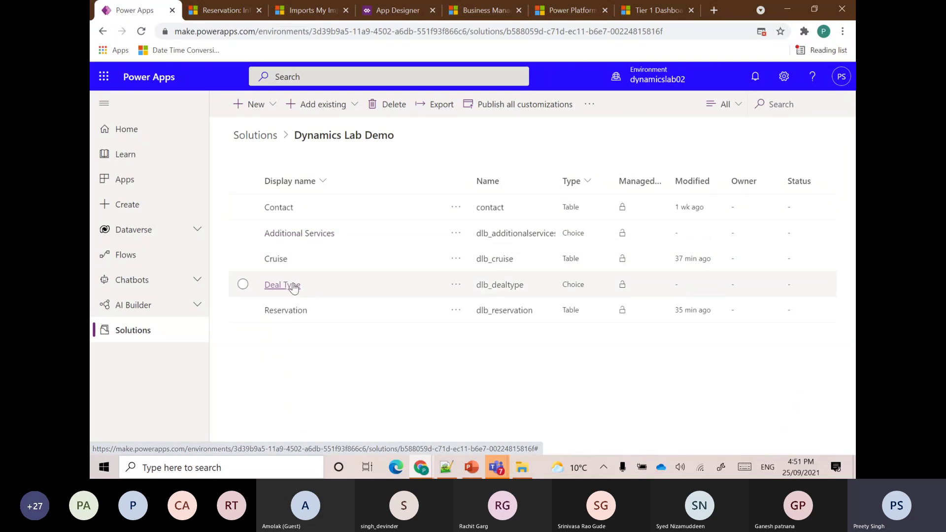
{"action": "left_click", "coordinate": [290, 362]}
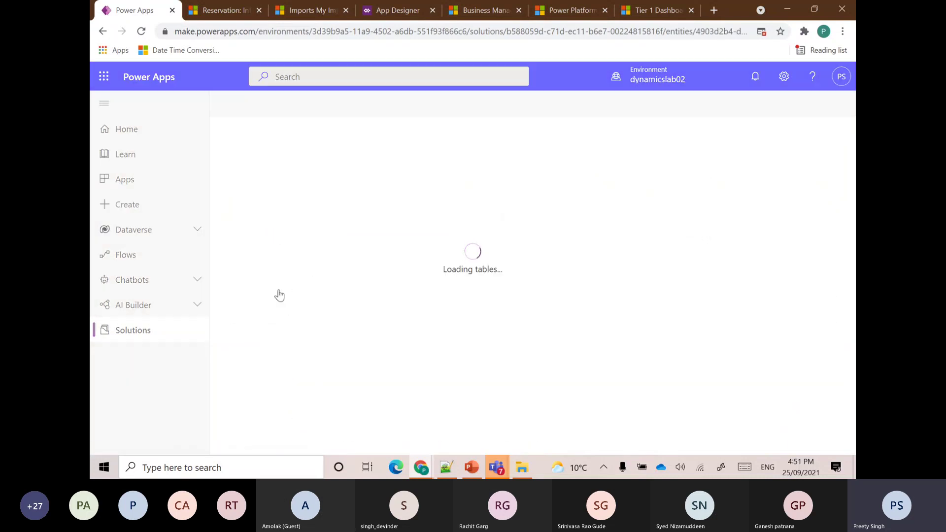
{"action": "scroll", "coordinate": [286, 310], "scroll_direction": "down", "scroll_amount": 1}
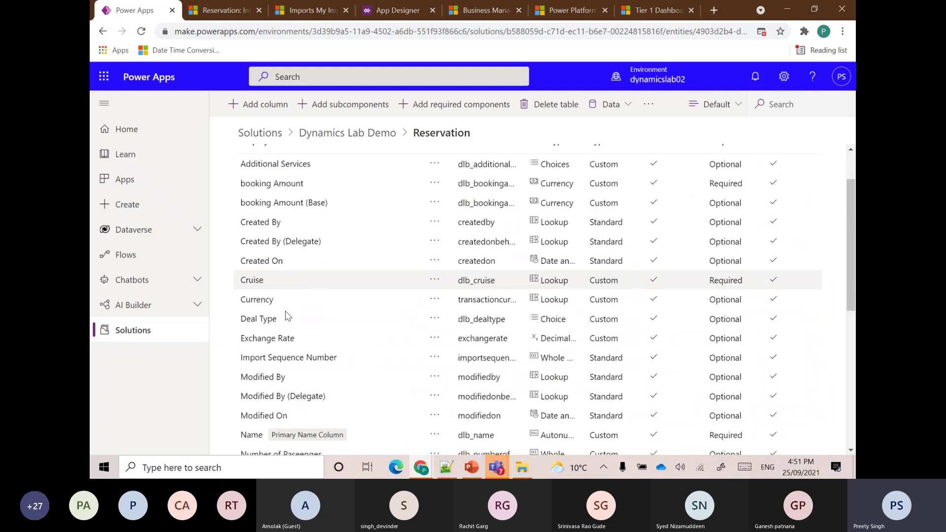
{"action": "scroll", "coordinate": [288, 315], "scroll_direction": "down", "scroll_amount": 1}
{"action": "scroll", "coordinate": [289, 338], "scroll_direction": "down", "scroll_amount": 3}
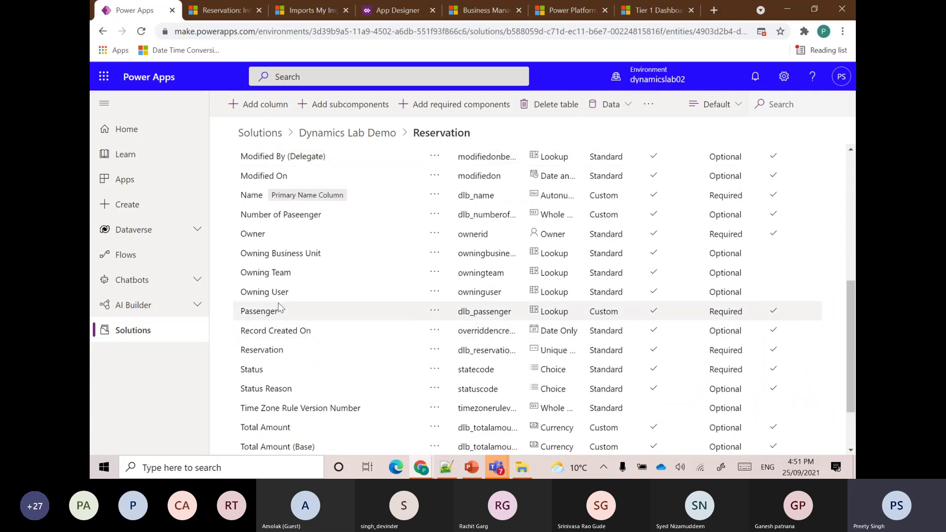
{"action": "scroll", "coordinate": [275, 393], "scroll_direction": "down", "scroll_amount": 1}
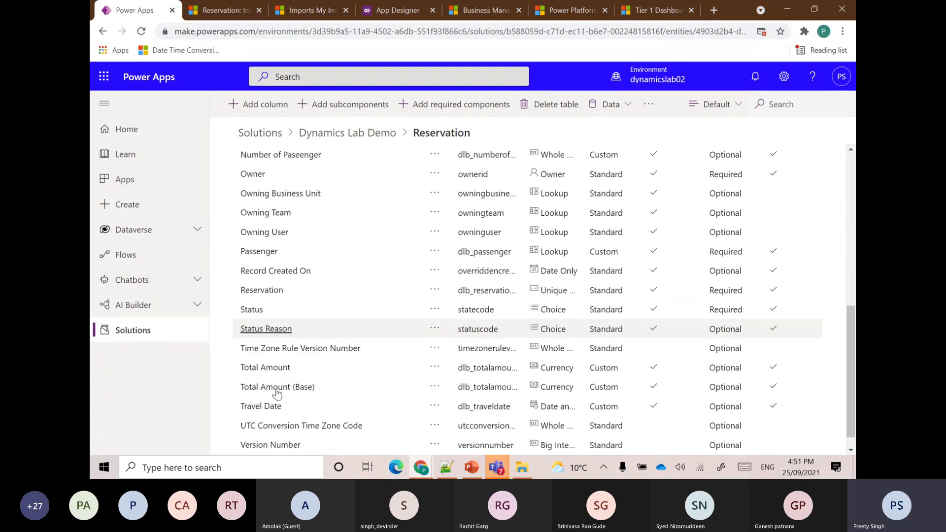
{"action": "scroll", "coordinate": [276, 323], "scroll_direction": "up", "scroll_amount": 2}
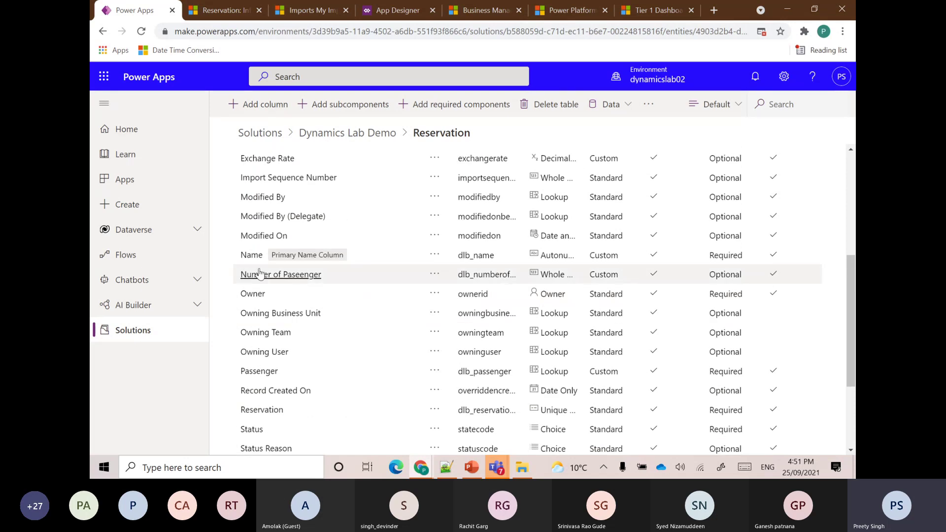
Step: Make the Reservation table's primary Name autonumber column Optional and save the table
{"action": "left_click", "coordinate": [252, 254]}
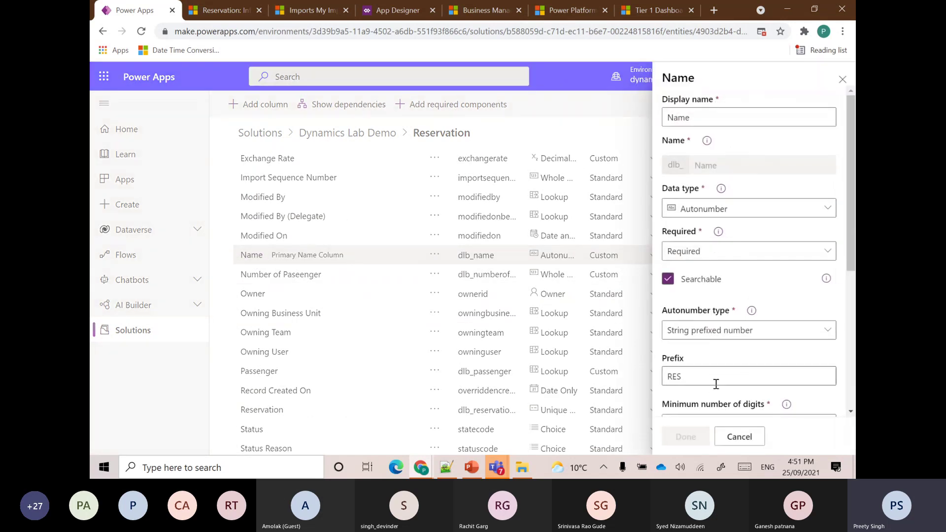
{"action": "scroll", "coordinate": [714, 384], "scroll_direction": "down", "scroll_amount": 5}
{"action": "scroll", "coordinate": [715, 408], "scroll_direction": "down", "scroll_amount": 1}
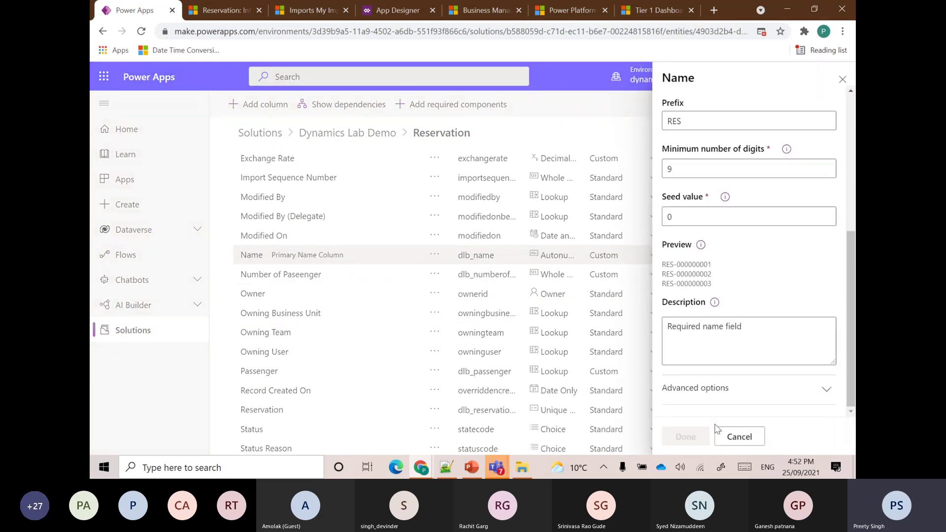
{"action": "scroll", "coordinate": [723, 392], "scroll_direction": "up", "scroll_amount": 4}
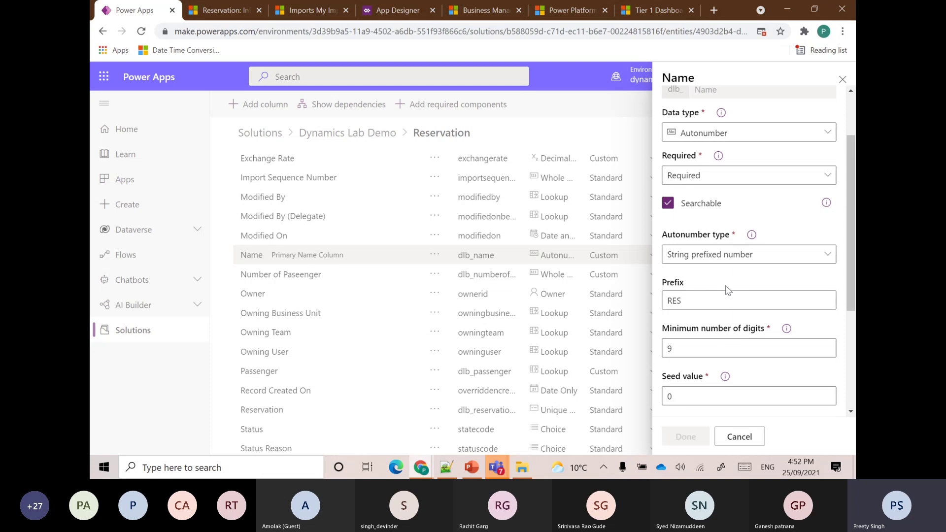
{"action": "scroll", "coordinate": [728, 291], "scroll_direction": "up", "scroll_amount": 2}
{"action": "left_click", "coordinate": [707, 253]}
{"action": "left_click", "coordinate": [708, 271]}
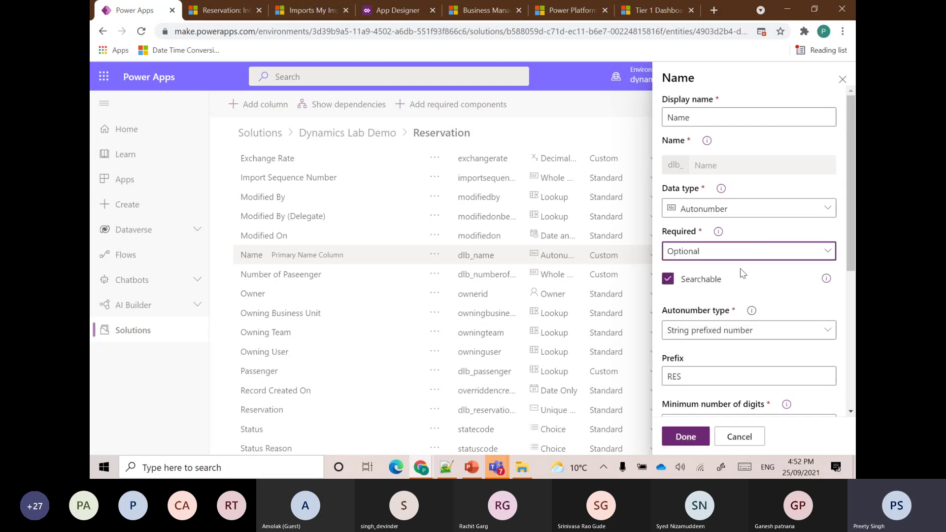
{"action": "left_click", "coordinate": [685, 436]}
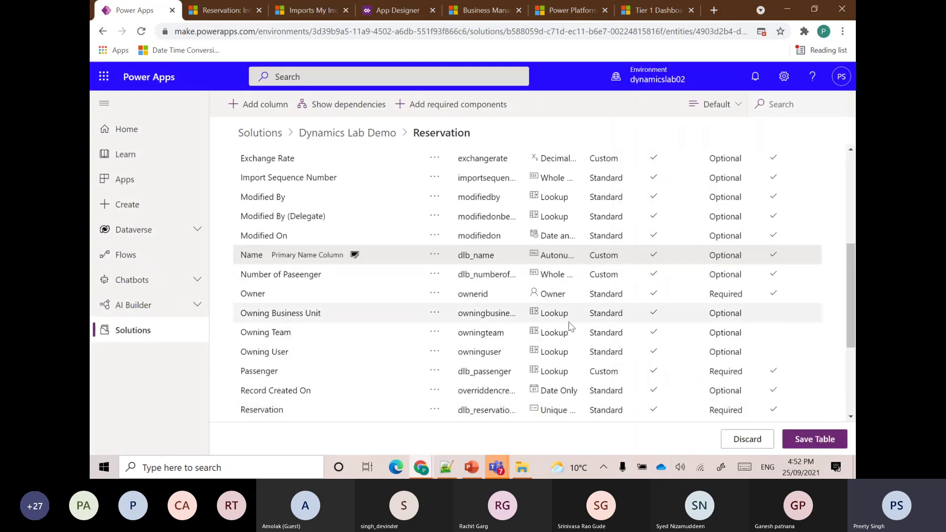
{"action": "left_click", "coordinate": [797, 440]}
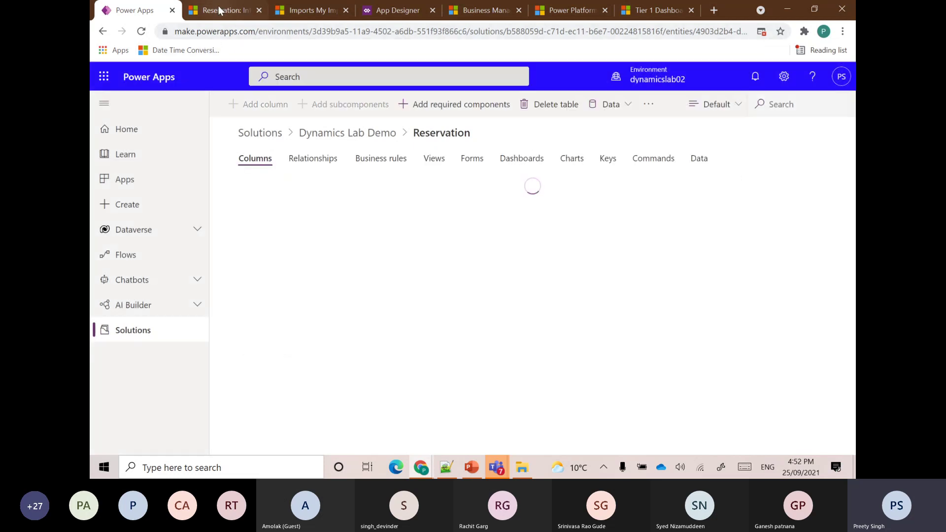
Step: Switch to the saved reservation record in DLab Cruise Management and reload the page
{"action": "left_click", "coordinate": [218, 6]}
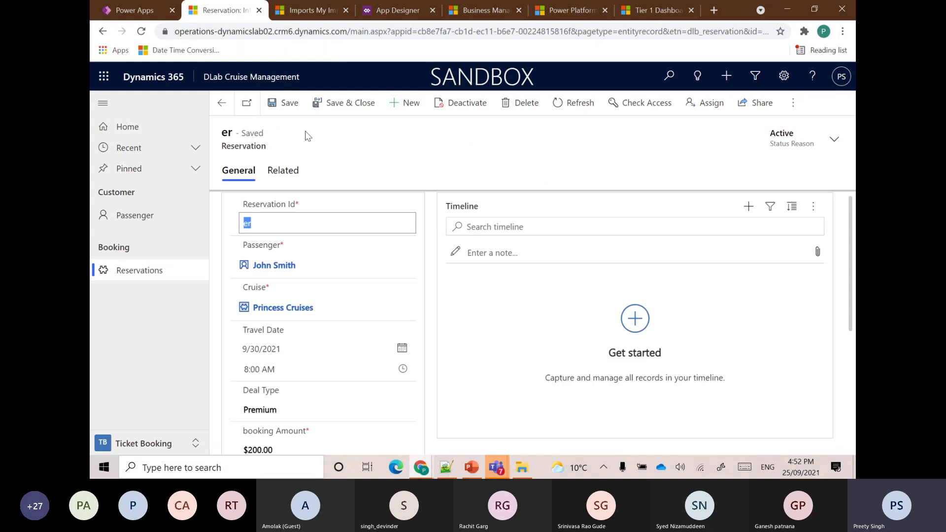
{"action": "left_click", "coordinate": [344, 141]}
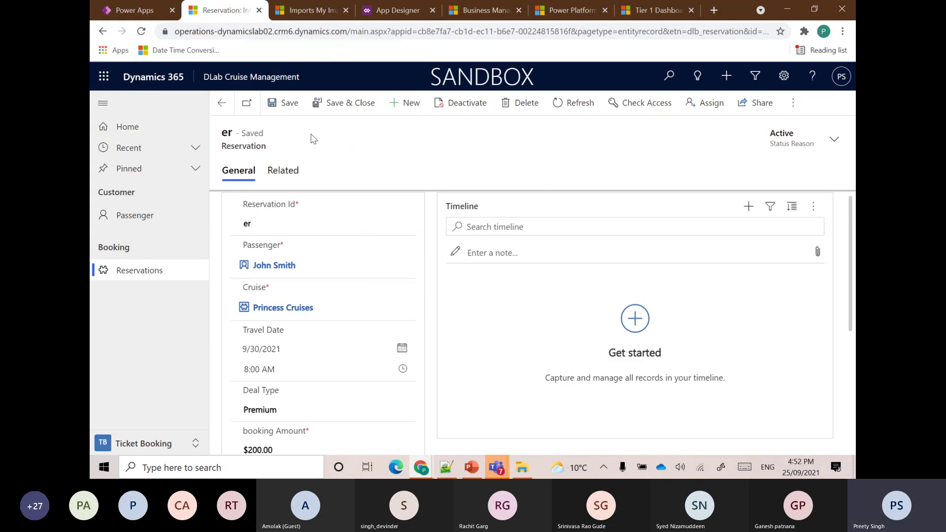
{"action": "key", "text": "F5"}
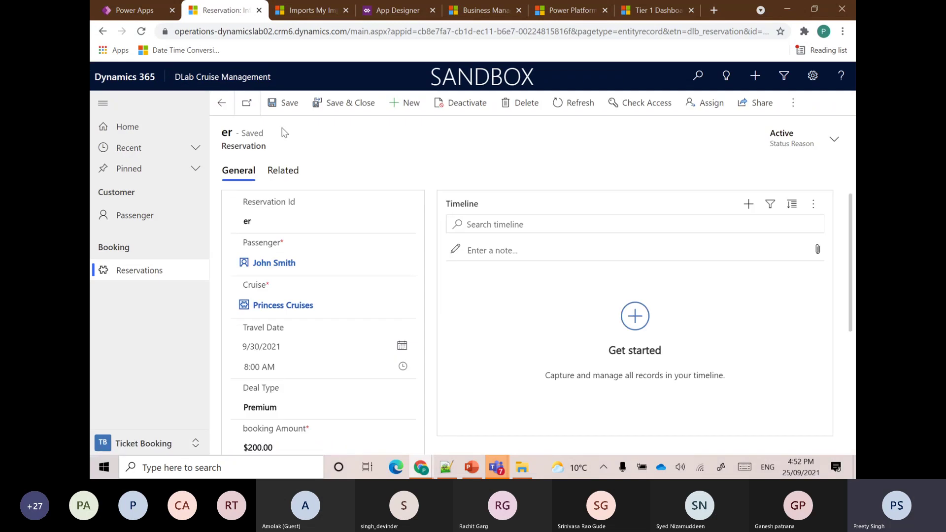
Step: Start a new reservation without a Reservation Id, select the existing passenger and set the cruise to Royal Caribbean
{"action": "left_click", "coordinate": [395, 106]}
{"action": "left_click", "coordinate": [275, 260]}
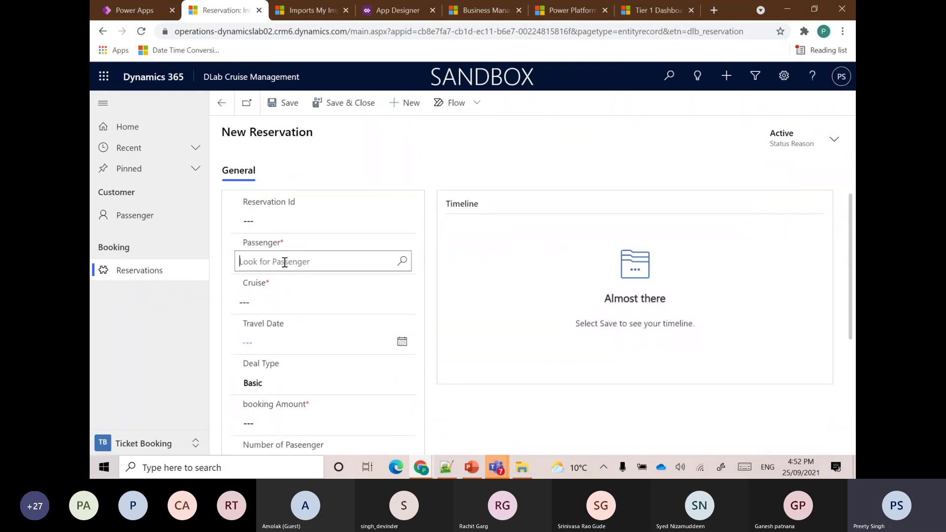
{"action": "left_click", "coordinate": [300, 302]}
{"action": "left_click", "coordinate": [402, 304]}
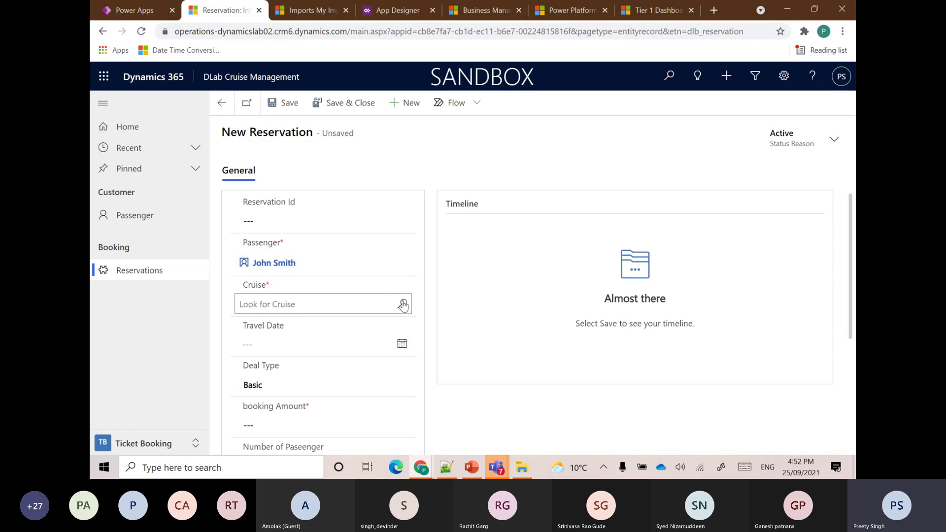
{"action": "left_click", "coordinate": [339, 247]}
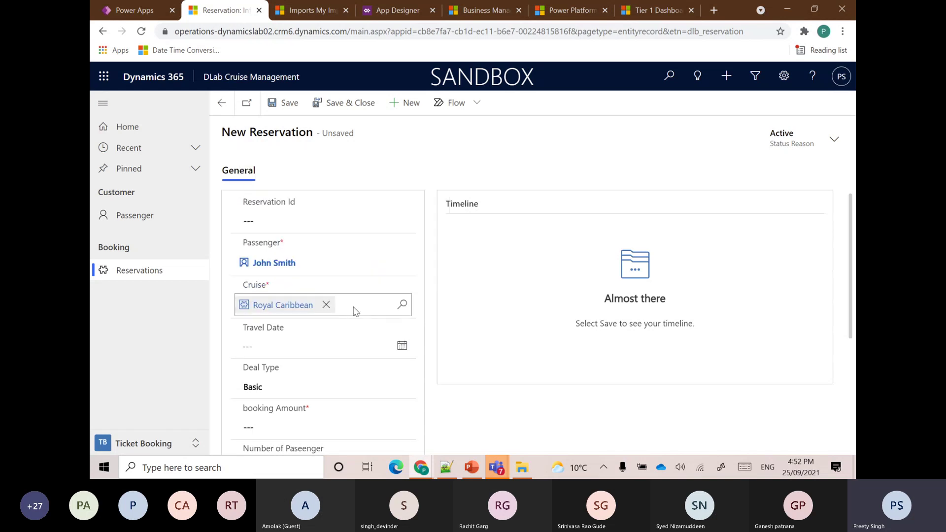
Step: Set the reservation's travel date to 9/29/2021, the booking amount to 200 and the number of passengers to 4
{"action": "scroll", "coordinate": [349, 347], "scroll_direction": "down", "scroll_amount": 1}
{"action": "left_click", "coordinate": [402, 288]}
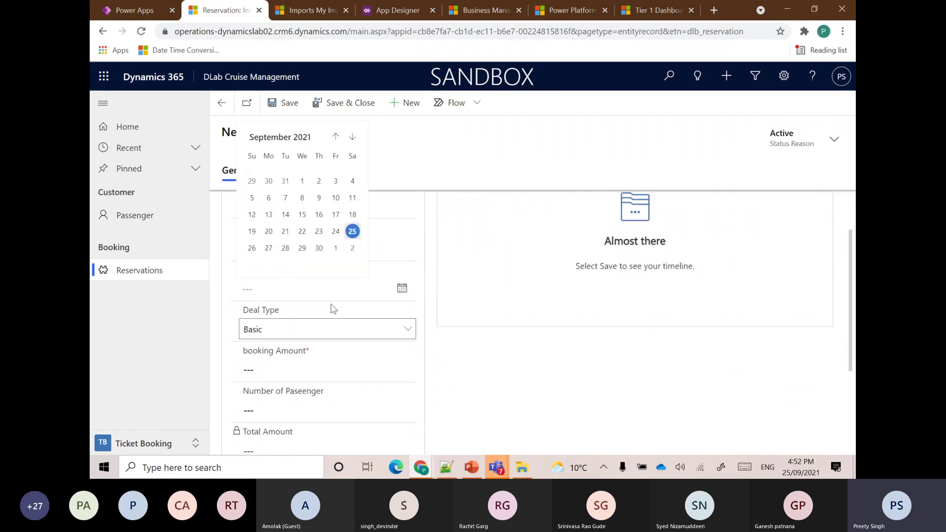
{"action": "left_click", "coordinate": [301, 247]}
{"action": "left_click", "coordinate": [279, 388]}
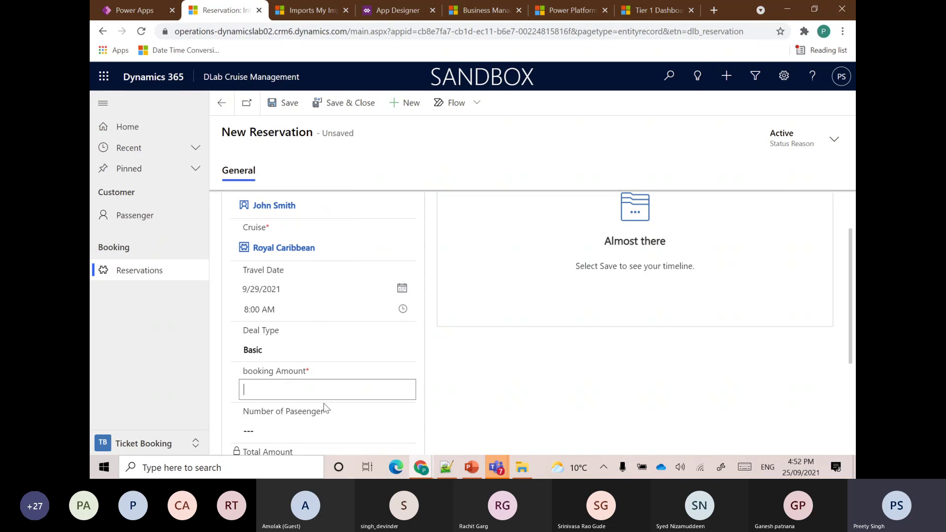
{"action": "type", "text": "200"}
{"action": "scroll", "coordinate": [323, 421], "scroll_direction": "down", "scroll_amount": 2}
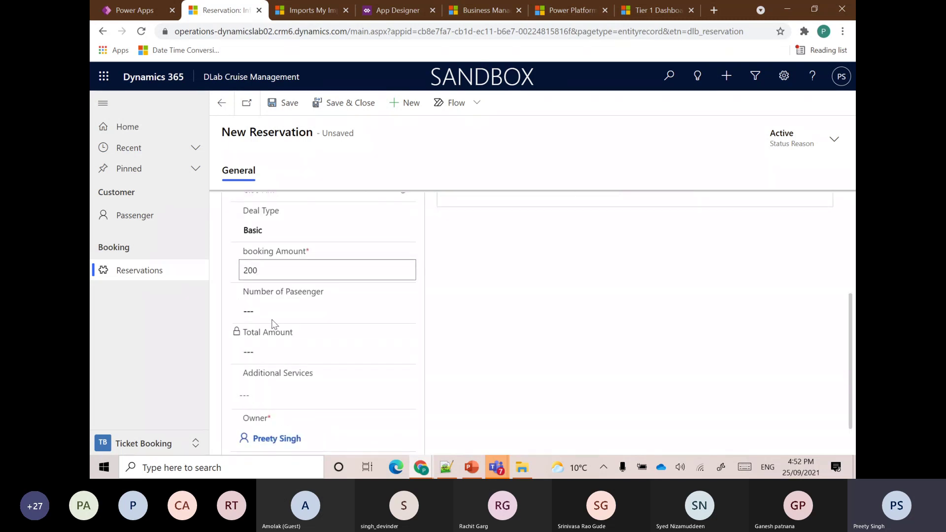
{"action": "left_click", "coordinate": [271, 309]}
{"action": "scroll", "coordinate": [293, 417], "scroll_direction": "down", "scroll_amount": 1}
Step: Choose Entertainment as the reservation's additional service and save the record
{"action": "left_click", "coordinate": [349, 352]}
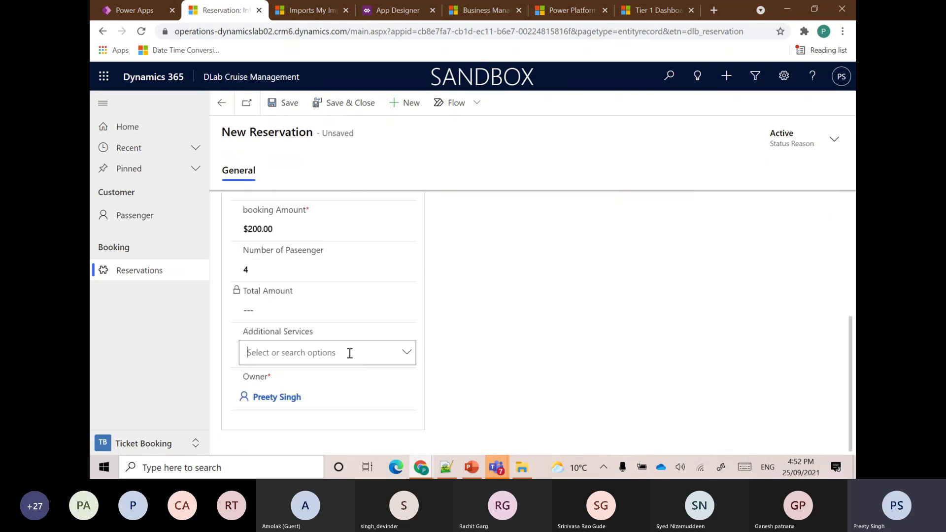
{"action": "left_click", "coordinate": [406, 356]}
{"action": "left_click", "coordinate": [253, 309]}
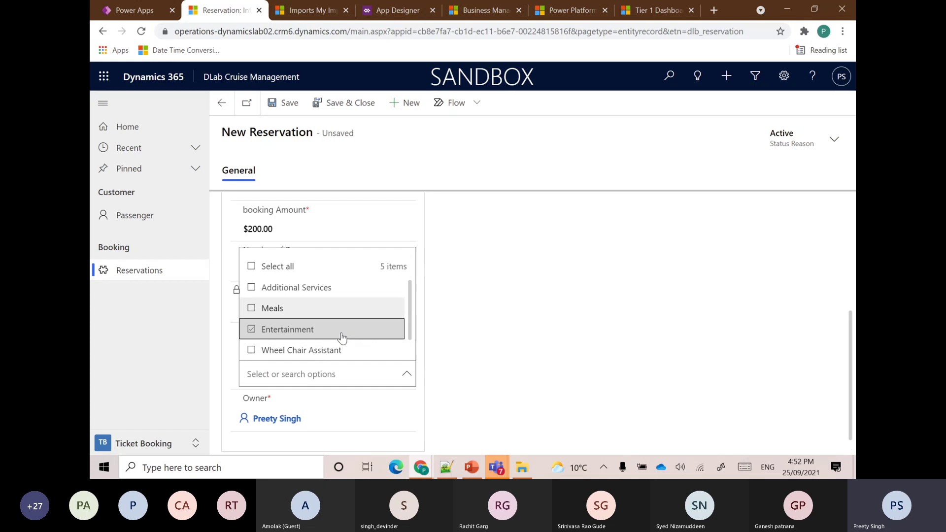
{"action": "left_click", "coordinate": [685, 418]}
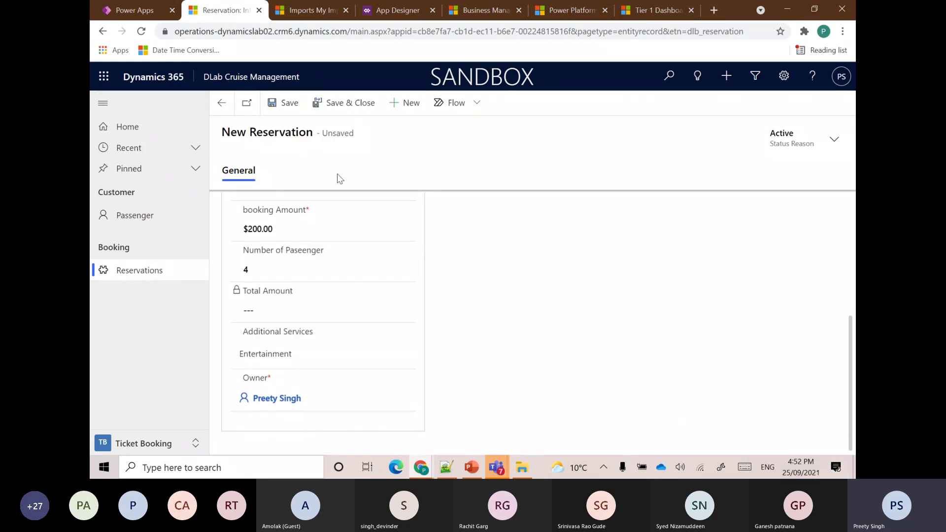
{"action": "left_click", "coordinate": [283, 102]}
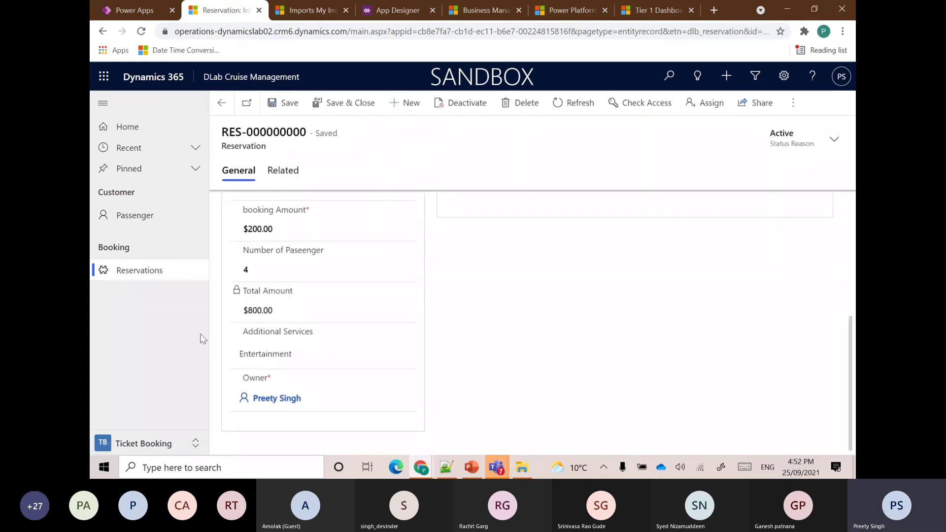
Step: Examine the saved reservation's total amount against its booking amount and passenger count, and check the generated Reservation Id
{"action": "left_click_drag", "start_coordinate": [237, 292], "coordinate": [314, 302]}
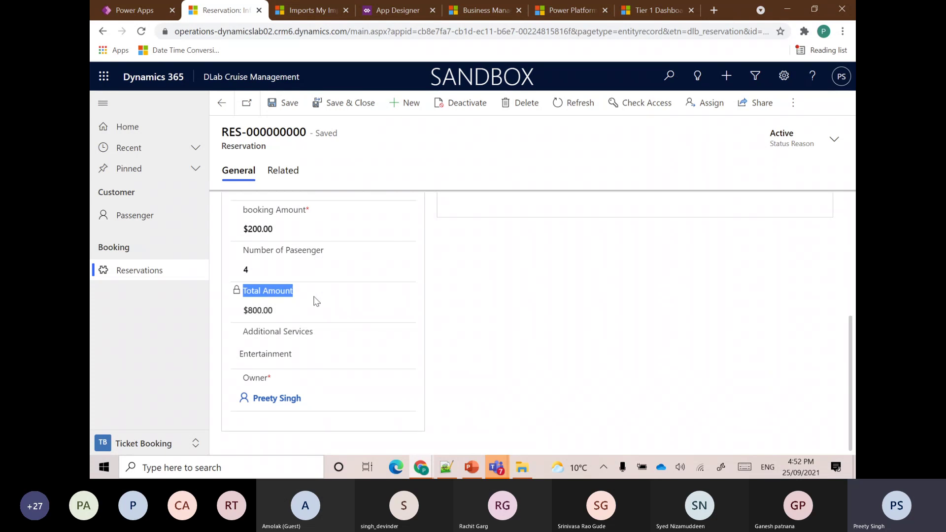
{"action": "scroll", "coordinate": [276, 271], "scroll_direction": "up", "scroll_amount": 1}
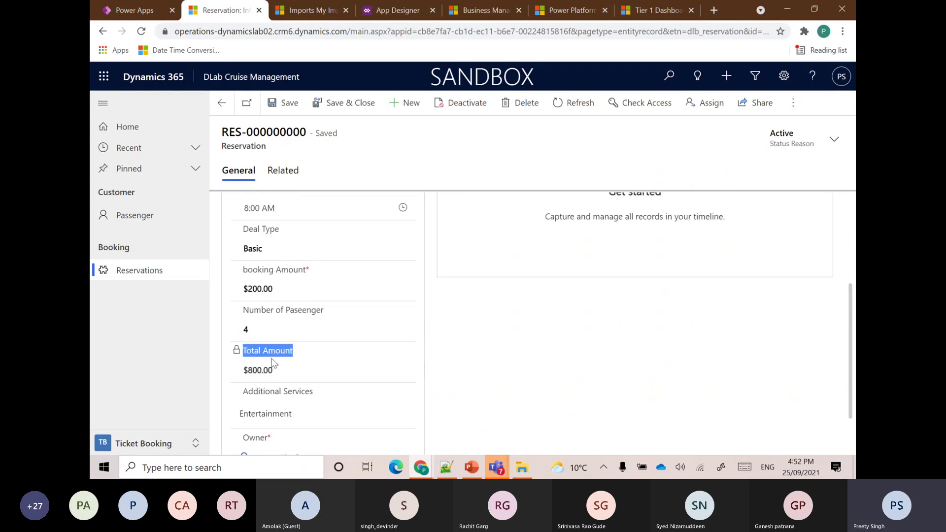
{"action": "left_click", "coordinate": [264, 289]}
{"action": "left_click", "coordinate": [295, 329]}
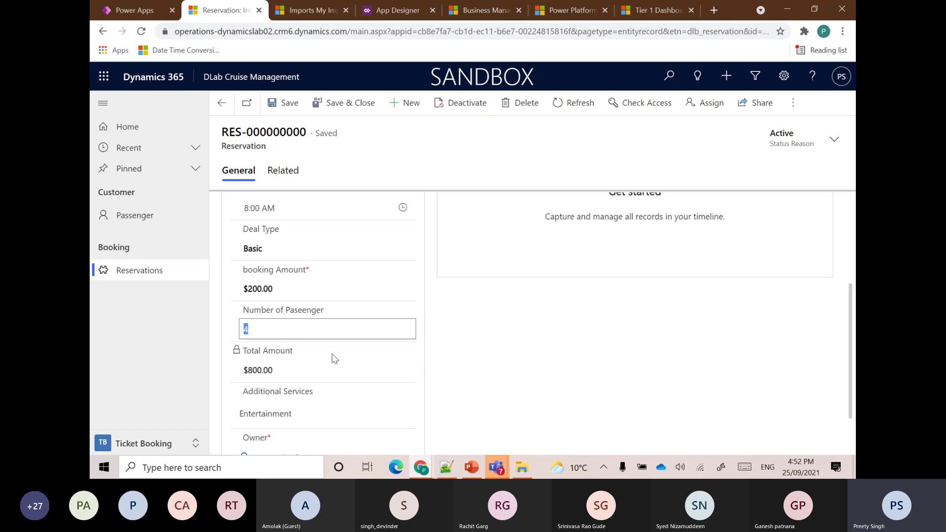
{"action": "scroll", "coordinate": [333, 363], "scroll_direction": "up", "scroll_amount": 3}
{"action": "left_click_drag", "start_coordinate": [318, 223], "coordinate": [221, 223]}
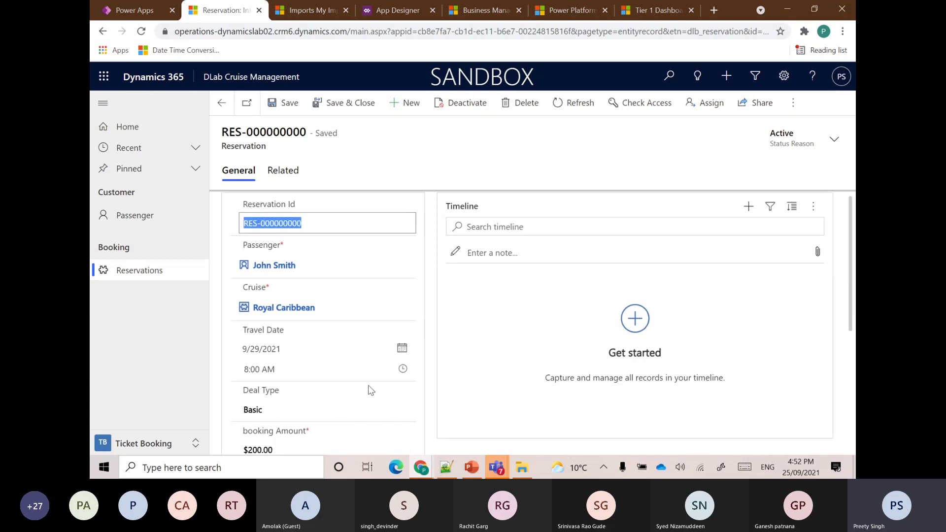
{"action": "left_click", "coordinate": [381, 169]}
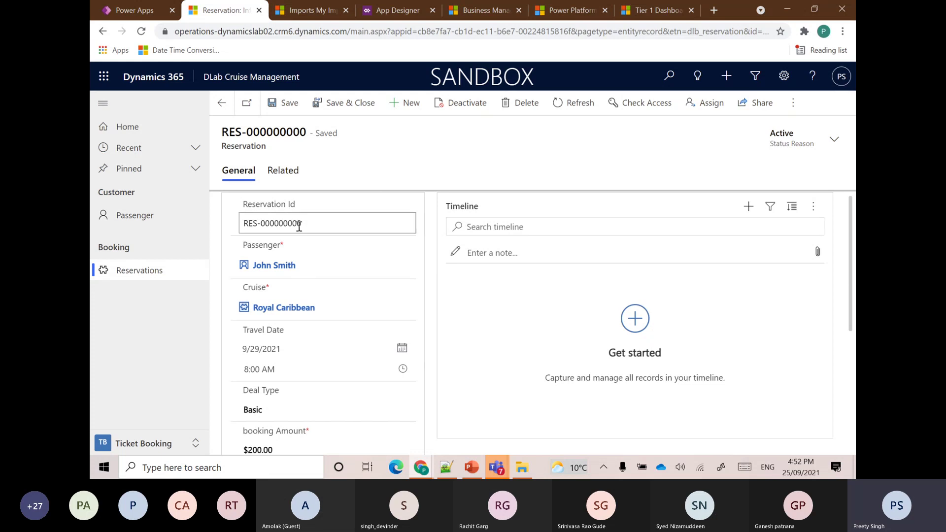
{"action": "left_click_drag", "start_coordinate": [233, 212], "coordinate": [298, 208]}
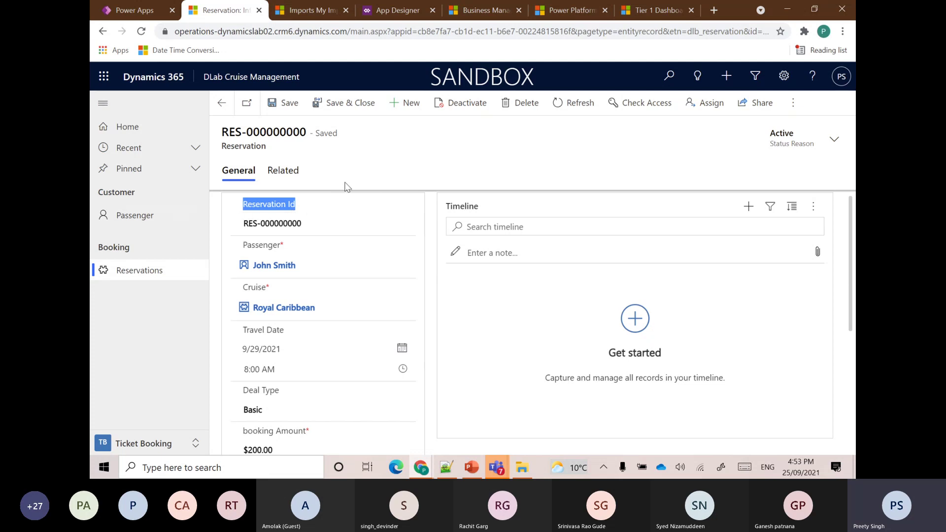
{"action": "scroll", "coordinate": [338, 253], "scroll_direction": "down", "scroll_amount": 5}
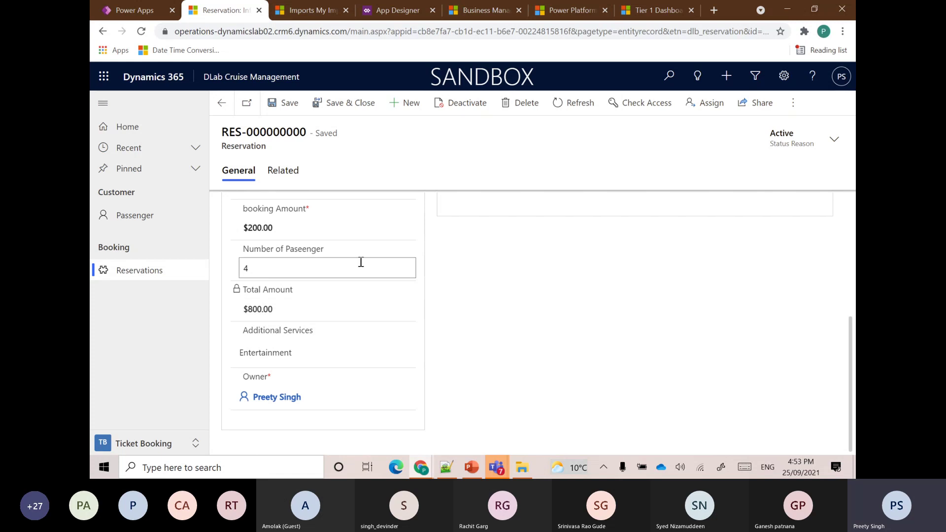
{"action": "scroll", "coordinate": [492, 275], "scroll_direction": "up", "scroll_amount": 5}
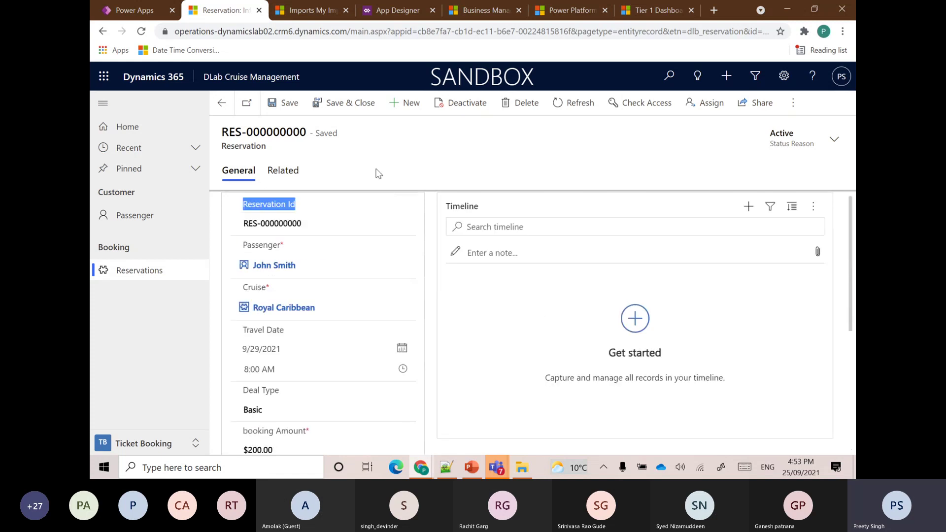
Step: Switch to Power Apps and open the Reservation table's Active Reservations view for editing
{"action": "left_click", "coordinate": [134, 11]}
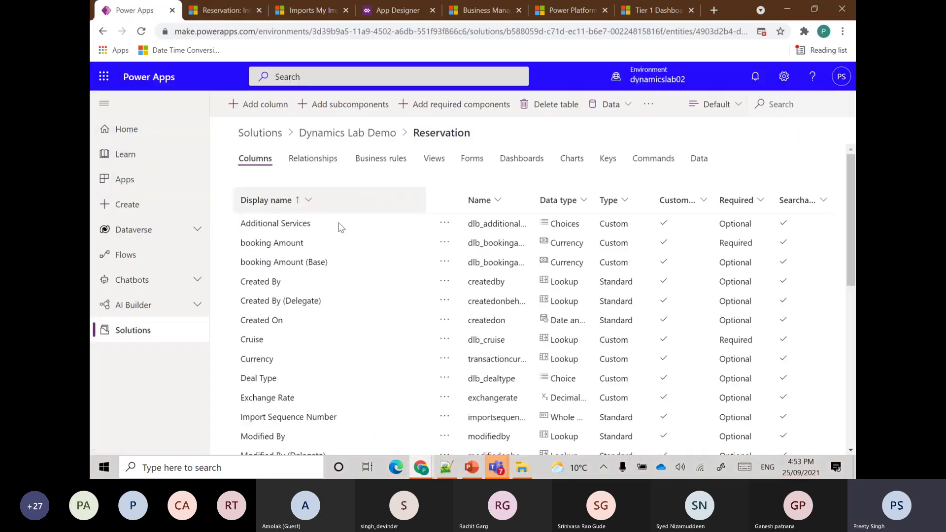
{"action": "left_click", "coordinate": [433, 158]}
{"action": "left_click", "coordinate": [265, 225]}
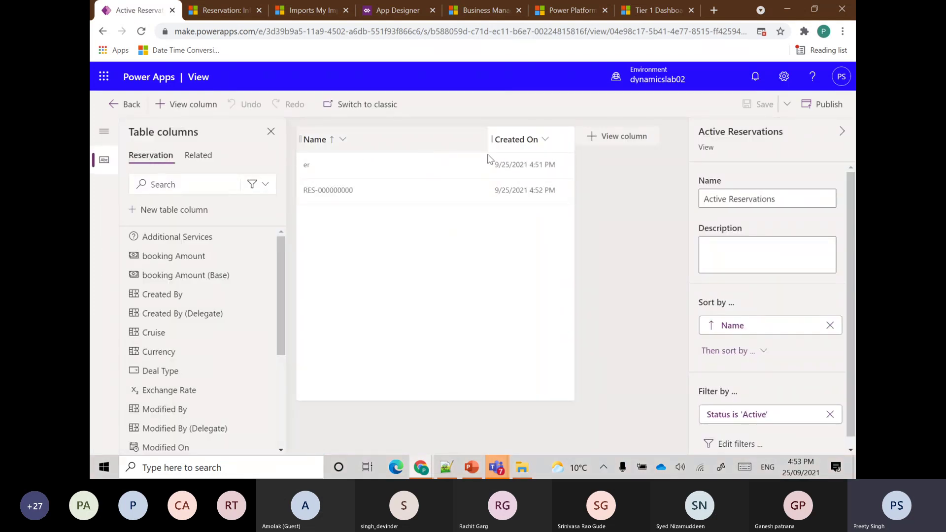
Step: Add the booking Amount column to the view and place it between Name and Created On
{"action": "left_click", "coordinate": [595, 136]}
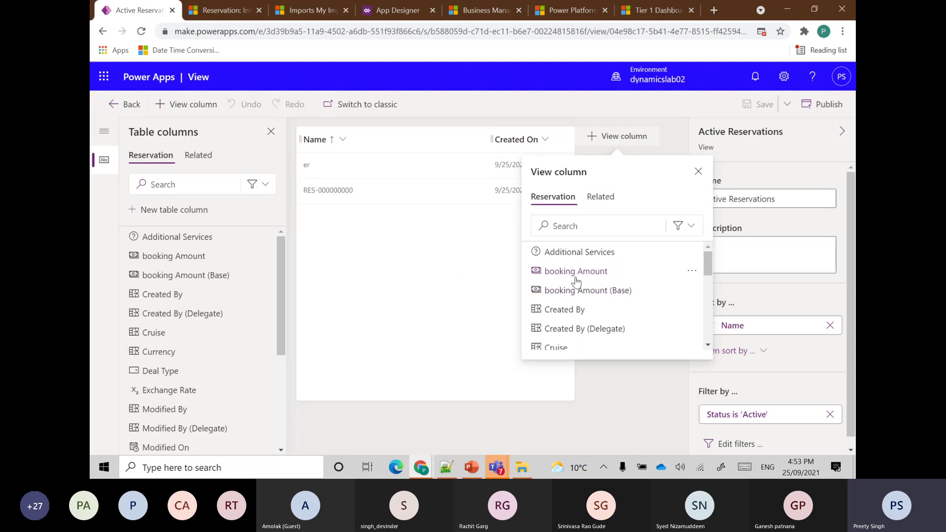
{"action": "left_click", "coordinate": [571, 272]}
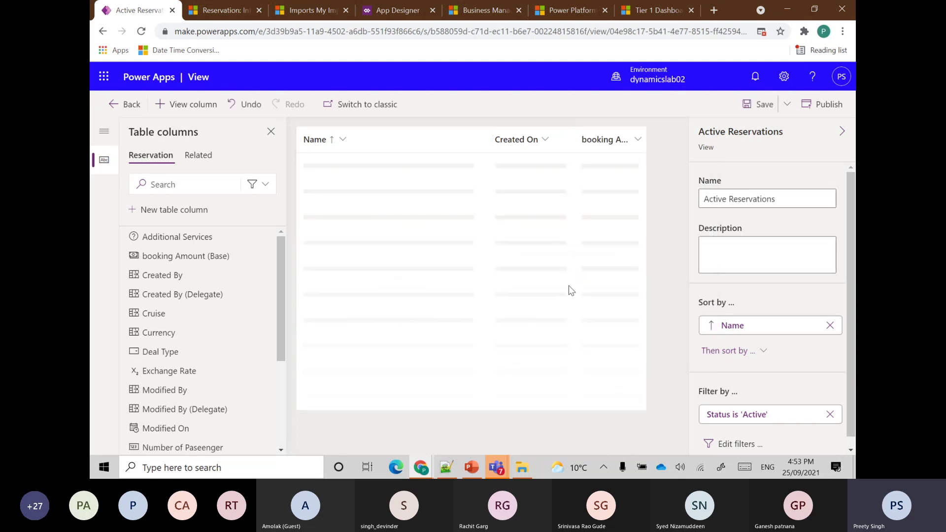
{"action": "left_click_drag", "start_coordinate": [610, 143], "coordinate": [515, 140]}
Step: Add the Additional Services column to the view and narrow the view properties pane to make room for the grid
{"action": "left_click", "coordinate": [663, 139]}
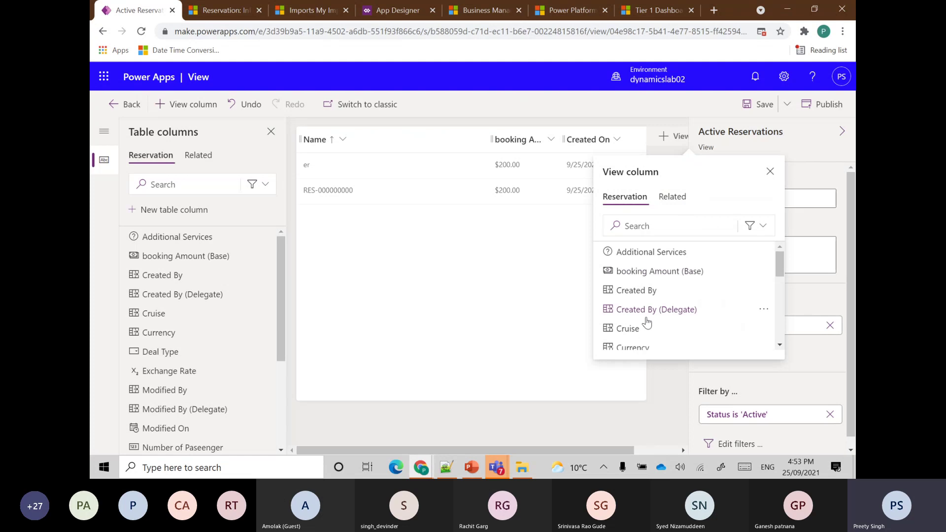
{"action": "scroll", "coordinate": [638, 263], "scroll_direction": "down", "scroll_amount": 1}
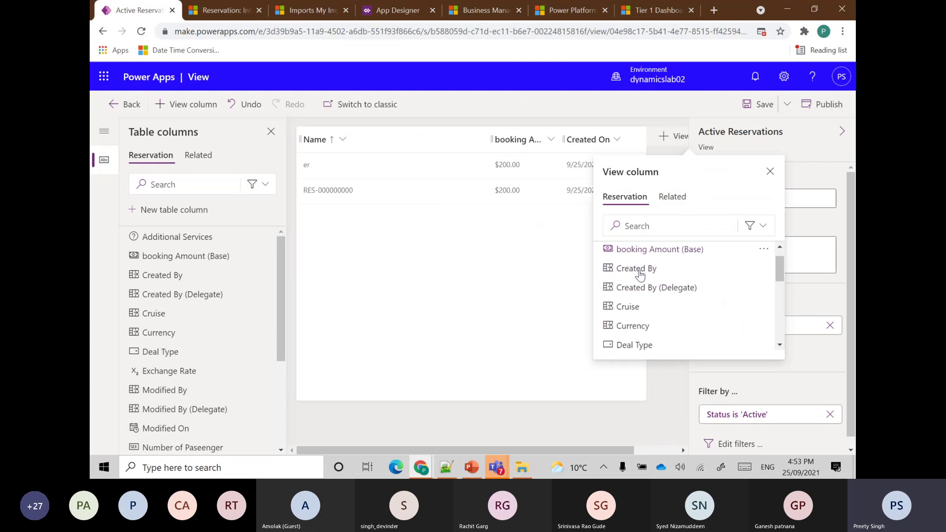
{"action": "scroll", "coordinate": [635, 259], "scroll_direction": "up", "scroll_amount": 1}
{"action": "left_click", "coordinate": [636, 254]}
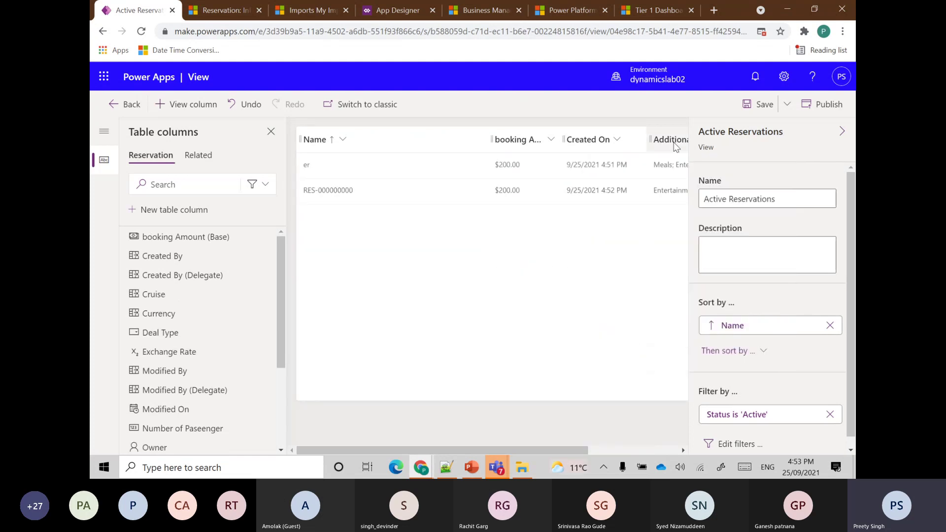
{"action": "left_click_drag", "start_coordinate": [687, 134], "coordinate": [802, 135]}
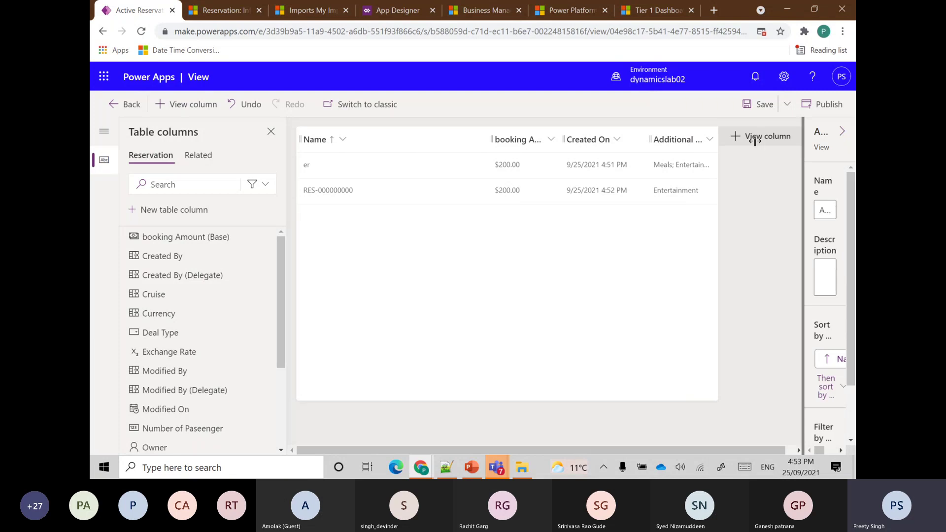
Step: Add the Cruise and Total Amount columns to the Active Reservations view
{"action": "left_click", "coordinate": [761, 136]}
{"action": "scroll", "coordinate": [683, 300], "scroll_direction": "down", "scroll_amount": 2}
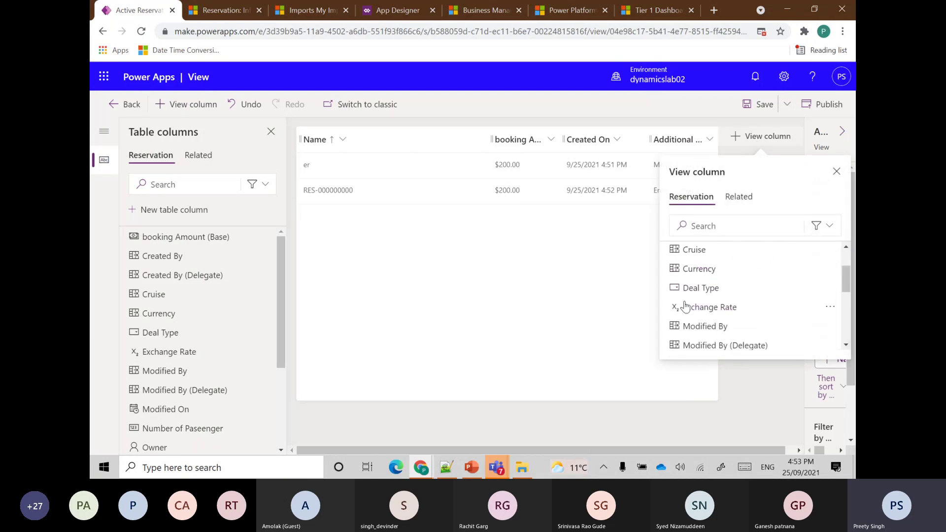
{"action": "left_click", "coordinate": [680, 248]}
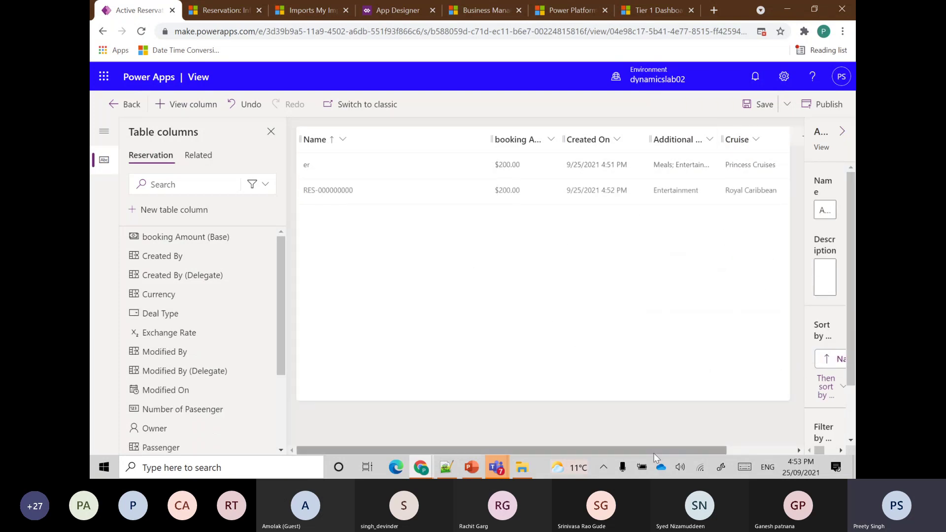
{"action": "left_click_drag", "start_coordinate": [656, 452], "coordinate": [745, 439]}
{"action": "left_click", "coordinate": [759, 136]}
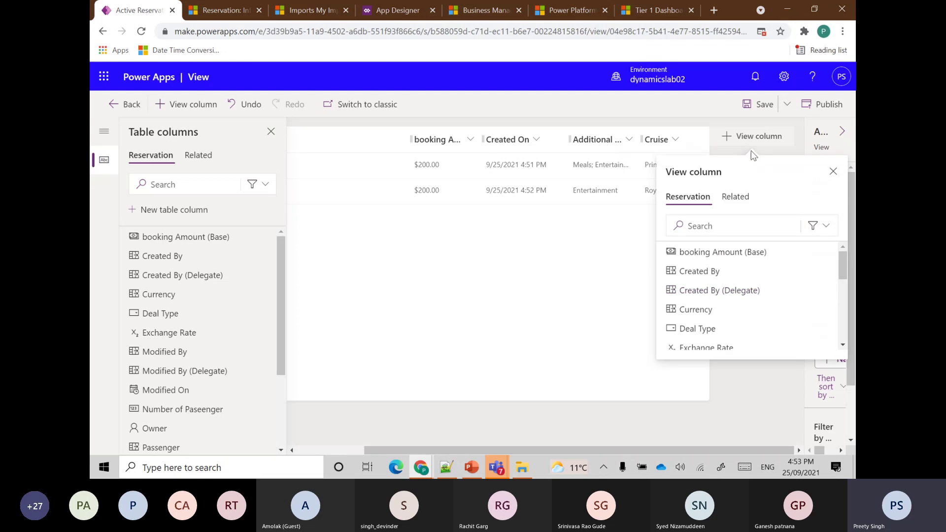
{"action": "scroll", "coordinate": [696, 330], "scroll_direction": "down", "scroll_amount": 6}
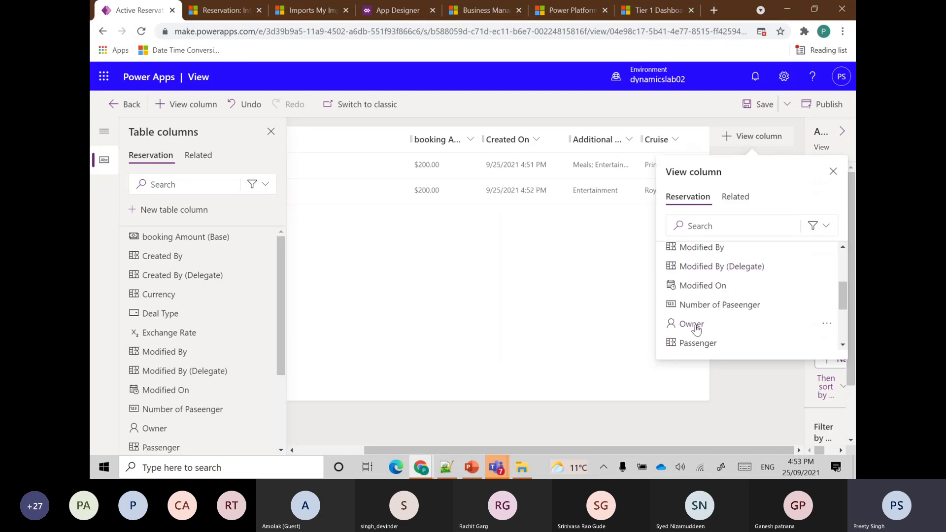
{"action": "left_click", "coordinate": [699, 303]}
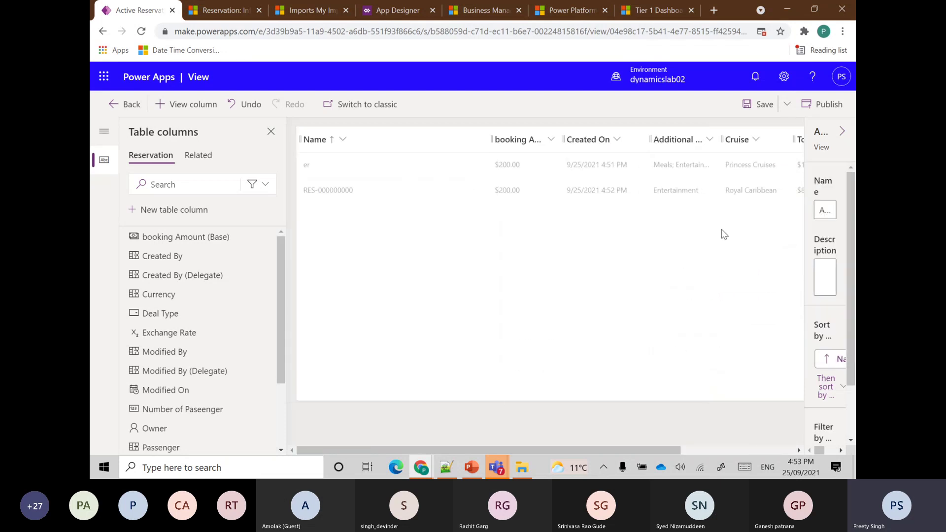
Step: Move the Created On column to the end of the view, after Total Amount, and save and publish the view
{"action": "left_click_drag", "start_coordinate": [591, 142], "coordinate": [762, 143]}
{"action": "left_click_drag", "start_coordinate": [613, 447], "coordinate": [664, 448]}
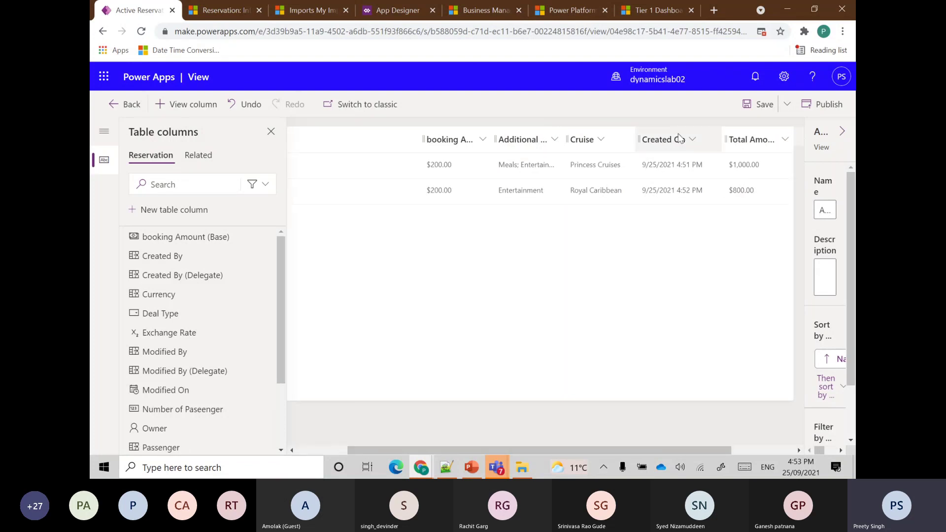
{"action": "left_click_drag", "start_coordinate": [677, 139], "coordinate": [758, 135]}
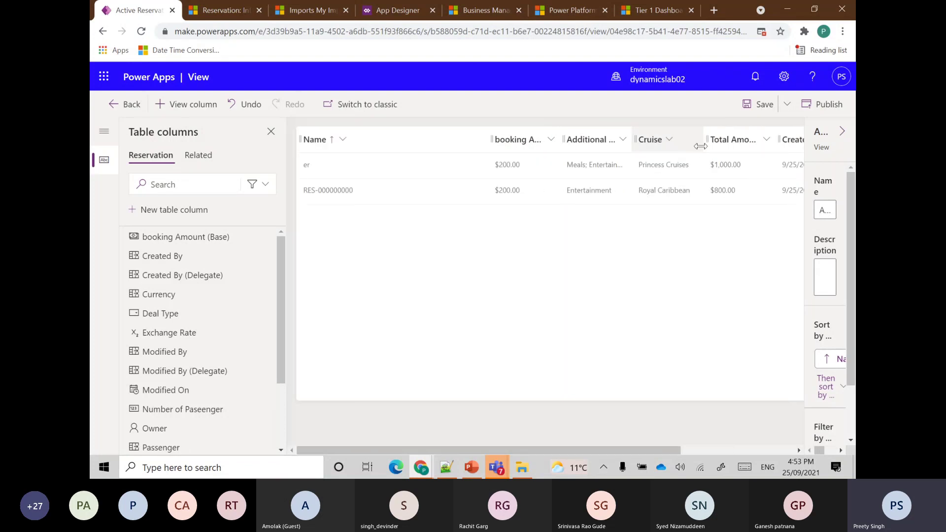
{"action": "left_click", "coordinate": [758, 103]}
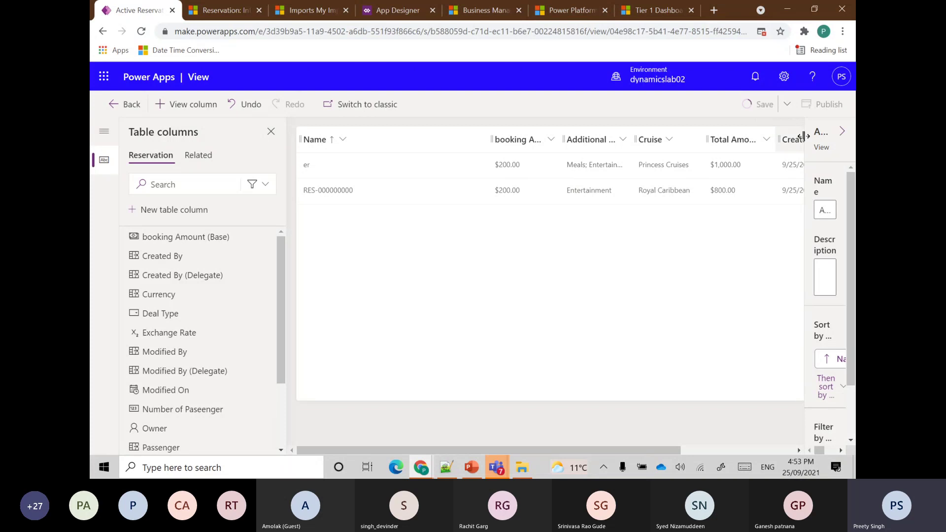
{"action": "left_click", "coordinate": [824, 104]}
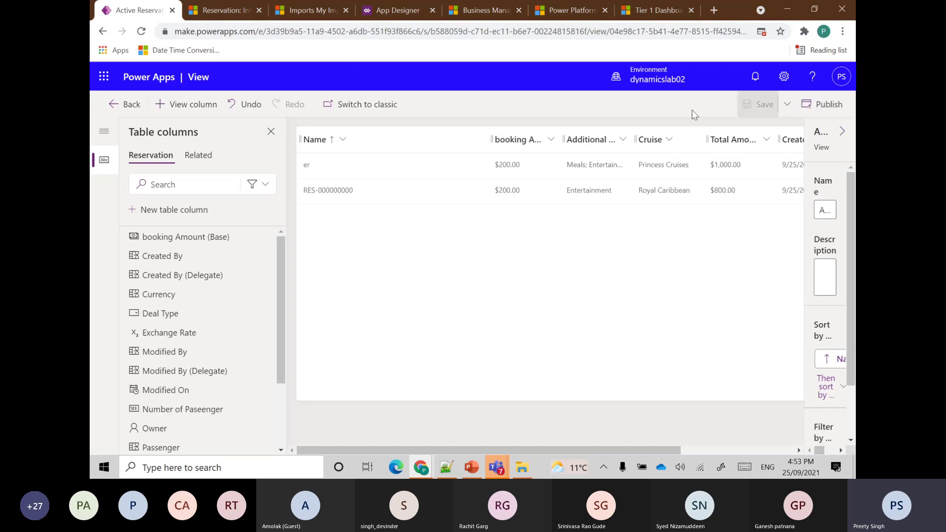
Step: Switch to the DLab Cruise Management app, reload it, open the Reservations list and narrow its Name column
{"action": "left_click", "coordinate": [226, 10]}
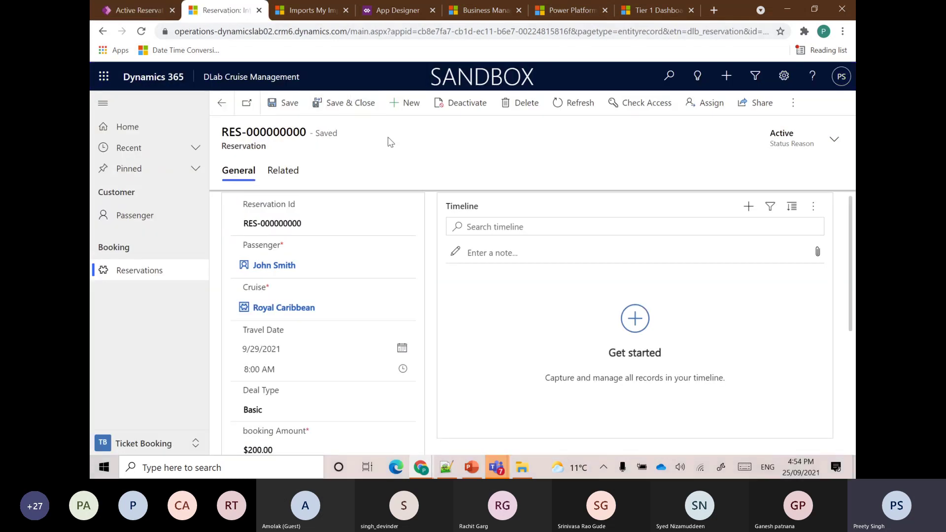
{"action": "key", "text": "F5"}
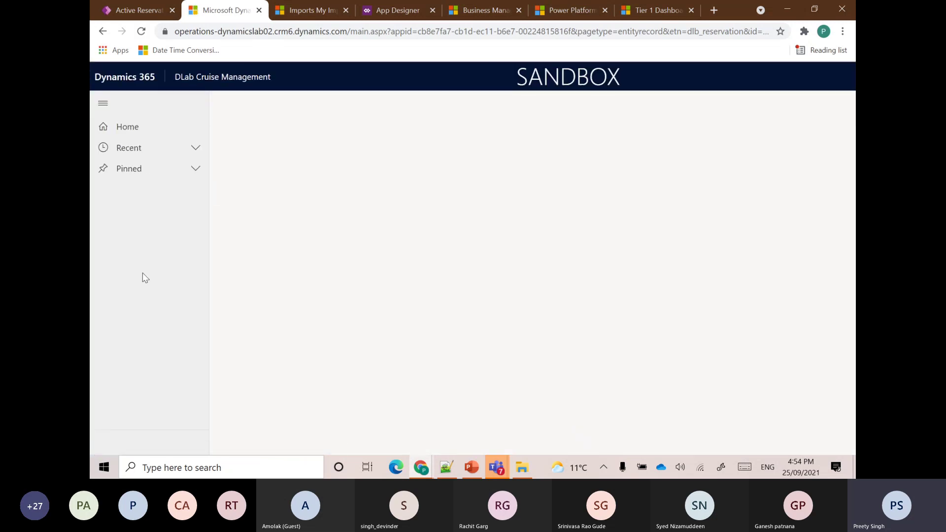
{"action": "left_click", "coordinate": [137, 272]}
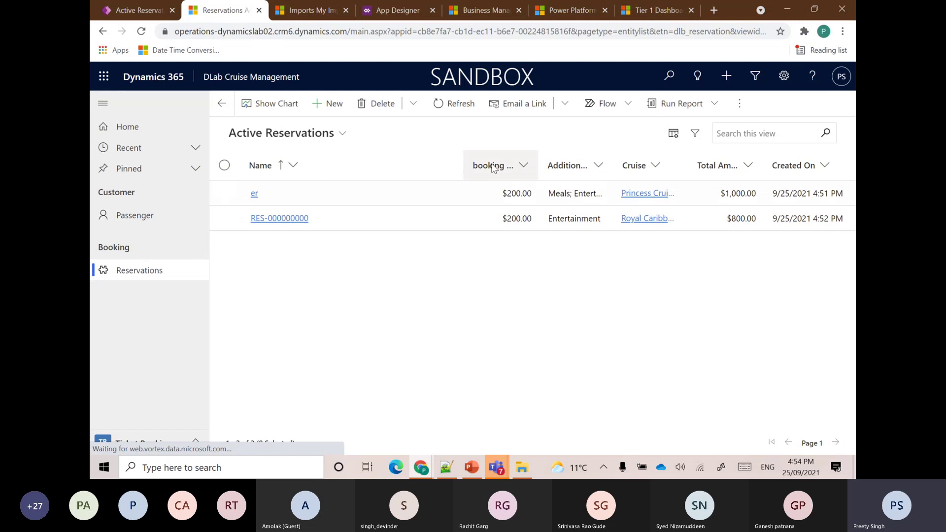
{"action": "left_click_drag", "start_coordinate": [461, 163], "coordinate": [315, 165]}
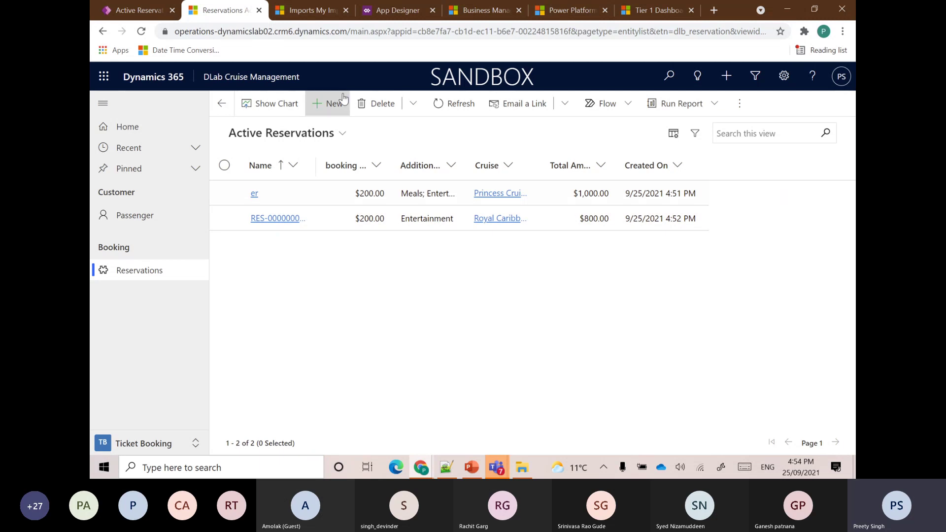
Step: Look through the available reservation views and the app's areas and pages, ending on the Reservations list
{"action": "left_click", "coordinate": [342, 135]}
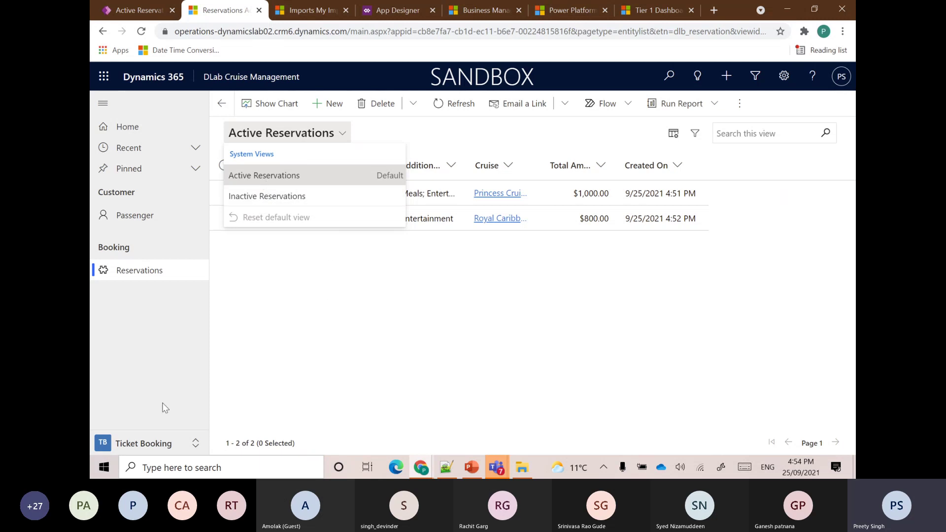
{"action": "left_click", "coordinate": [165, 443]}
{"action": "left_click", "coordinate": [148, 397]}
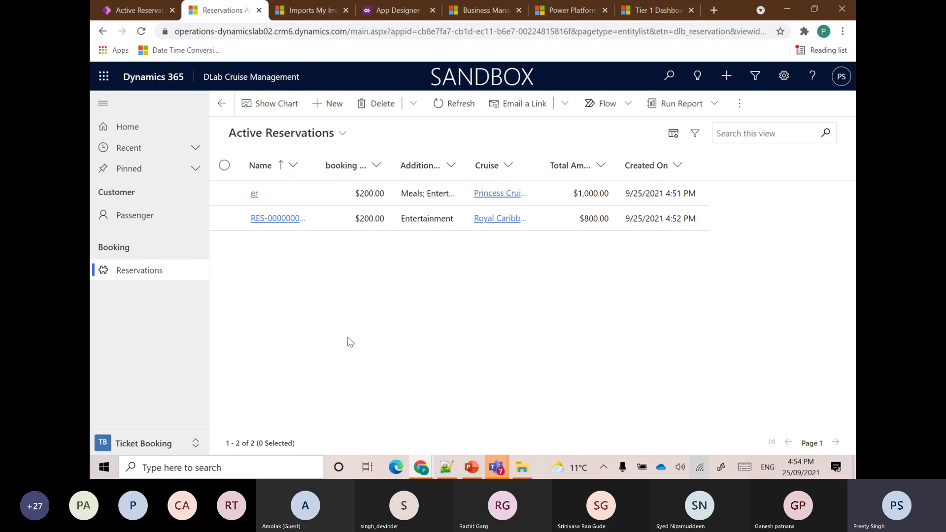
{"action": "left_click", "coordinate": [141, 223]}
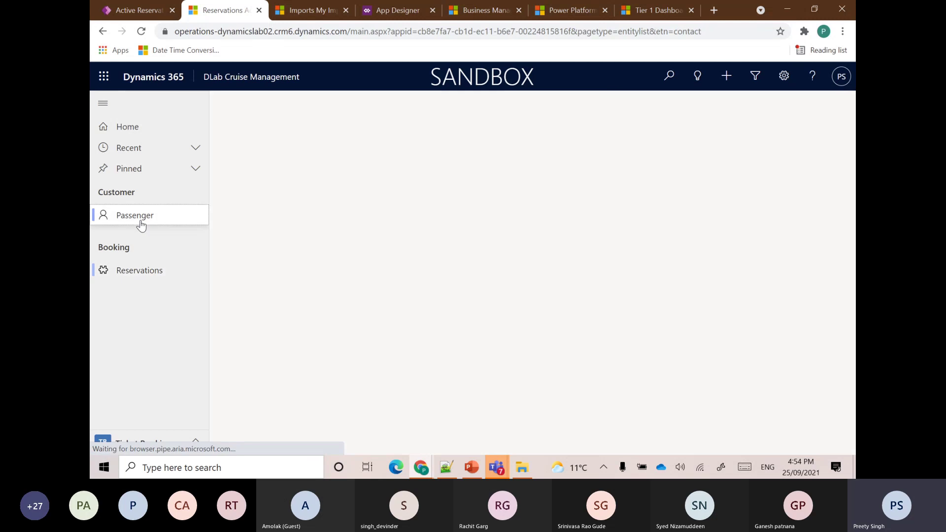
{"action": "left_click", "coordinate": [129, 272]}
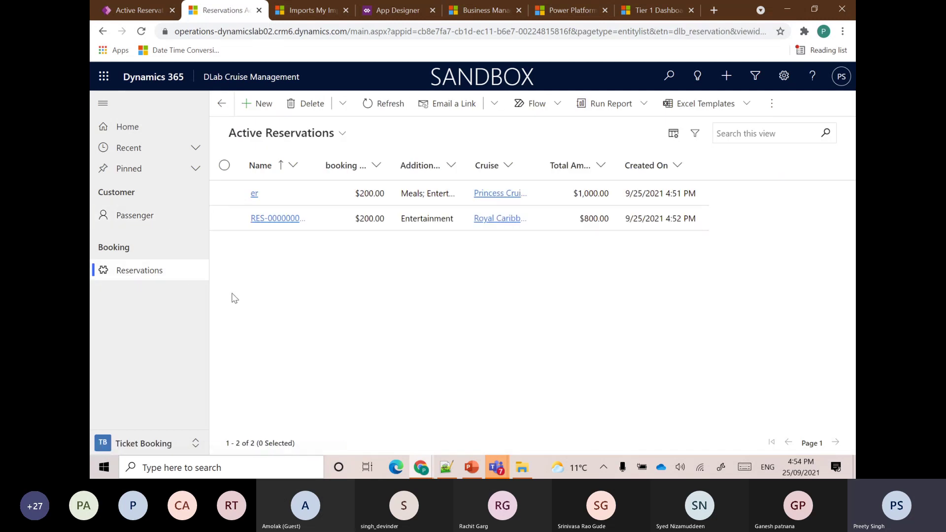